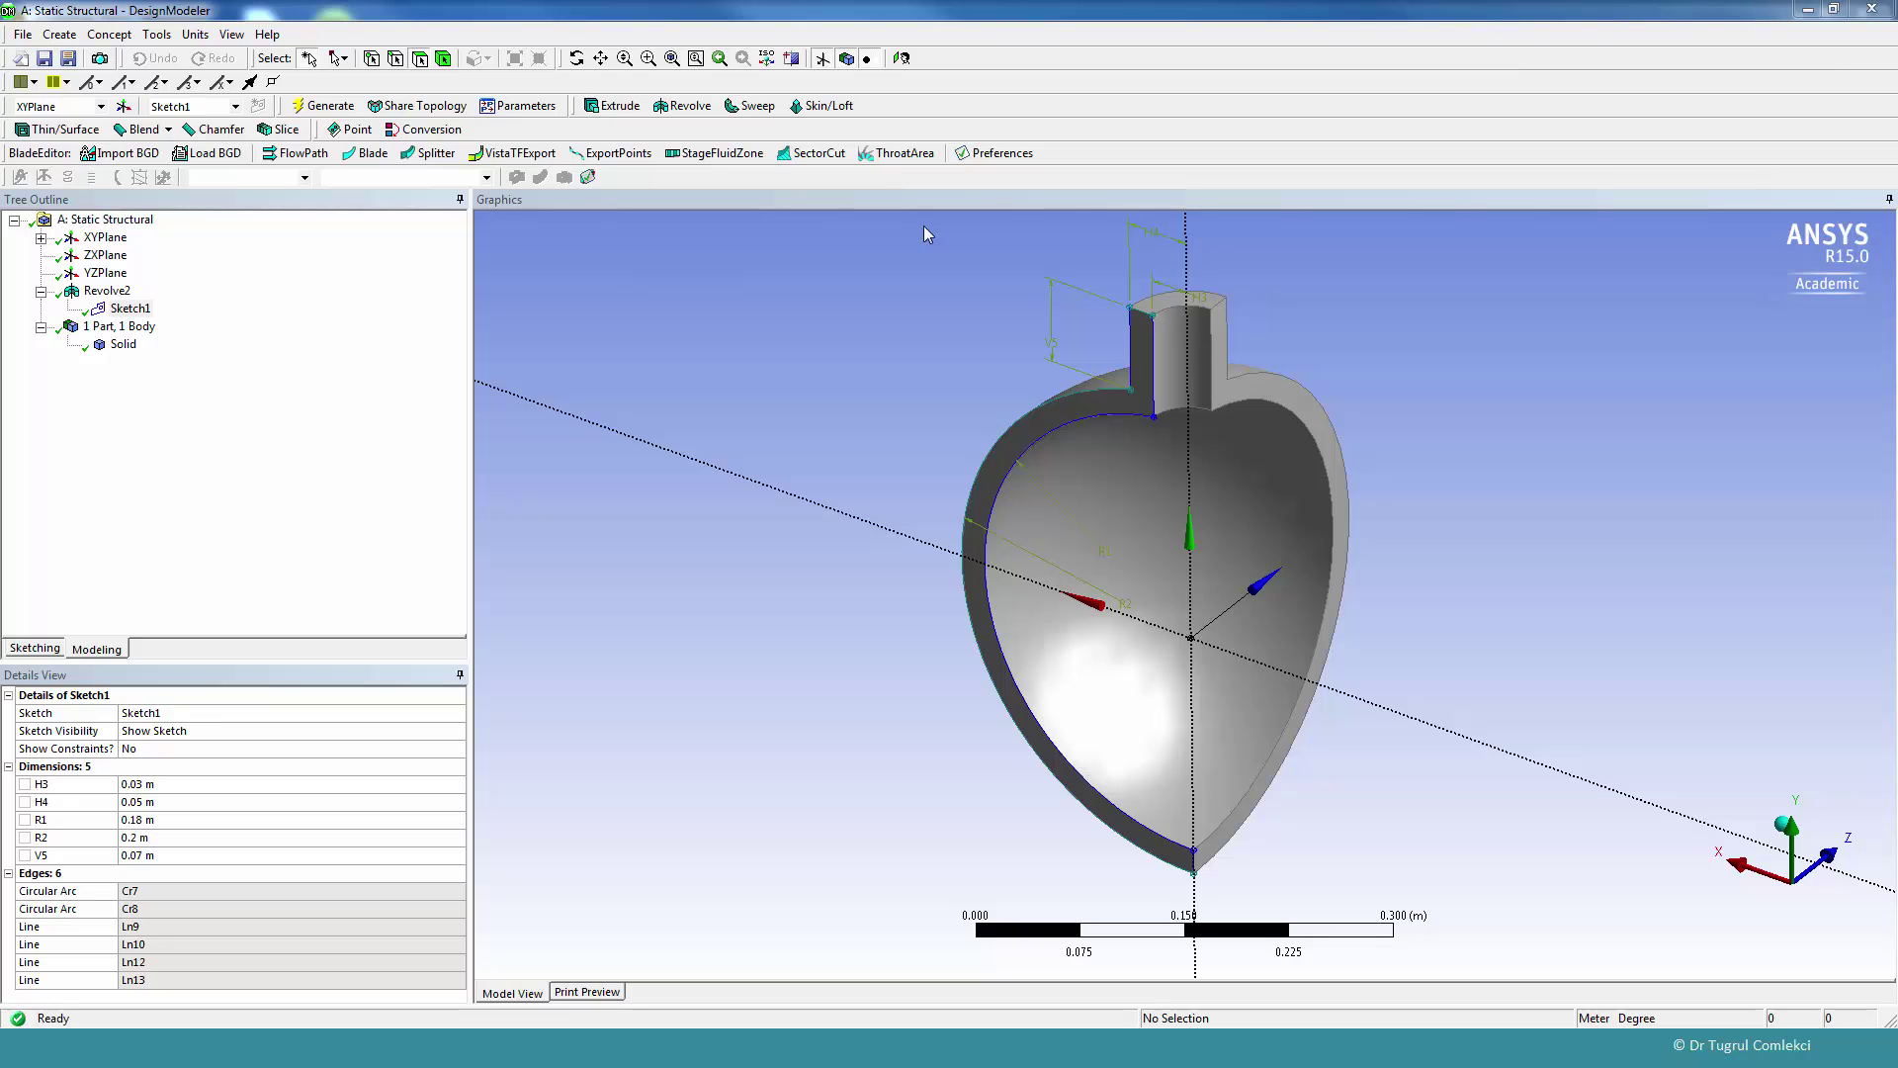
# - Open the Tools menu to reach the Mid-Surface command
pyautogui.click(156, 33)
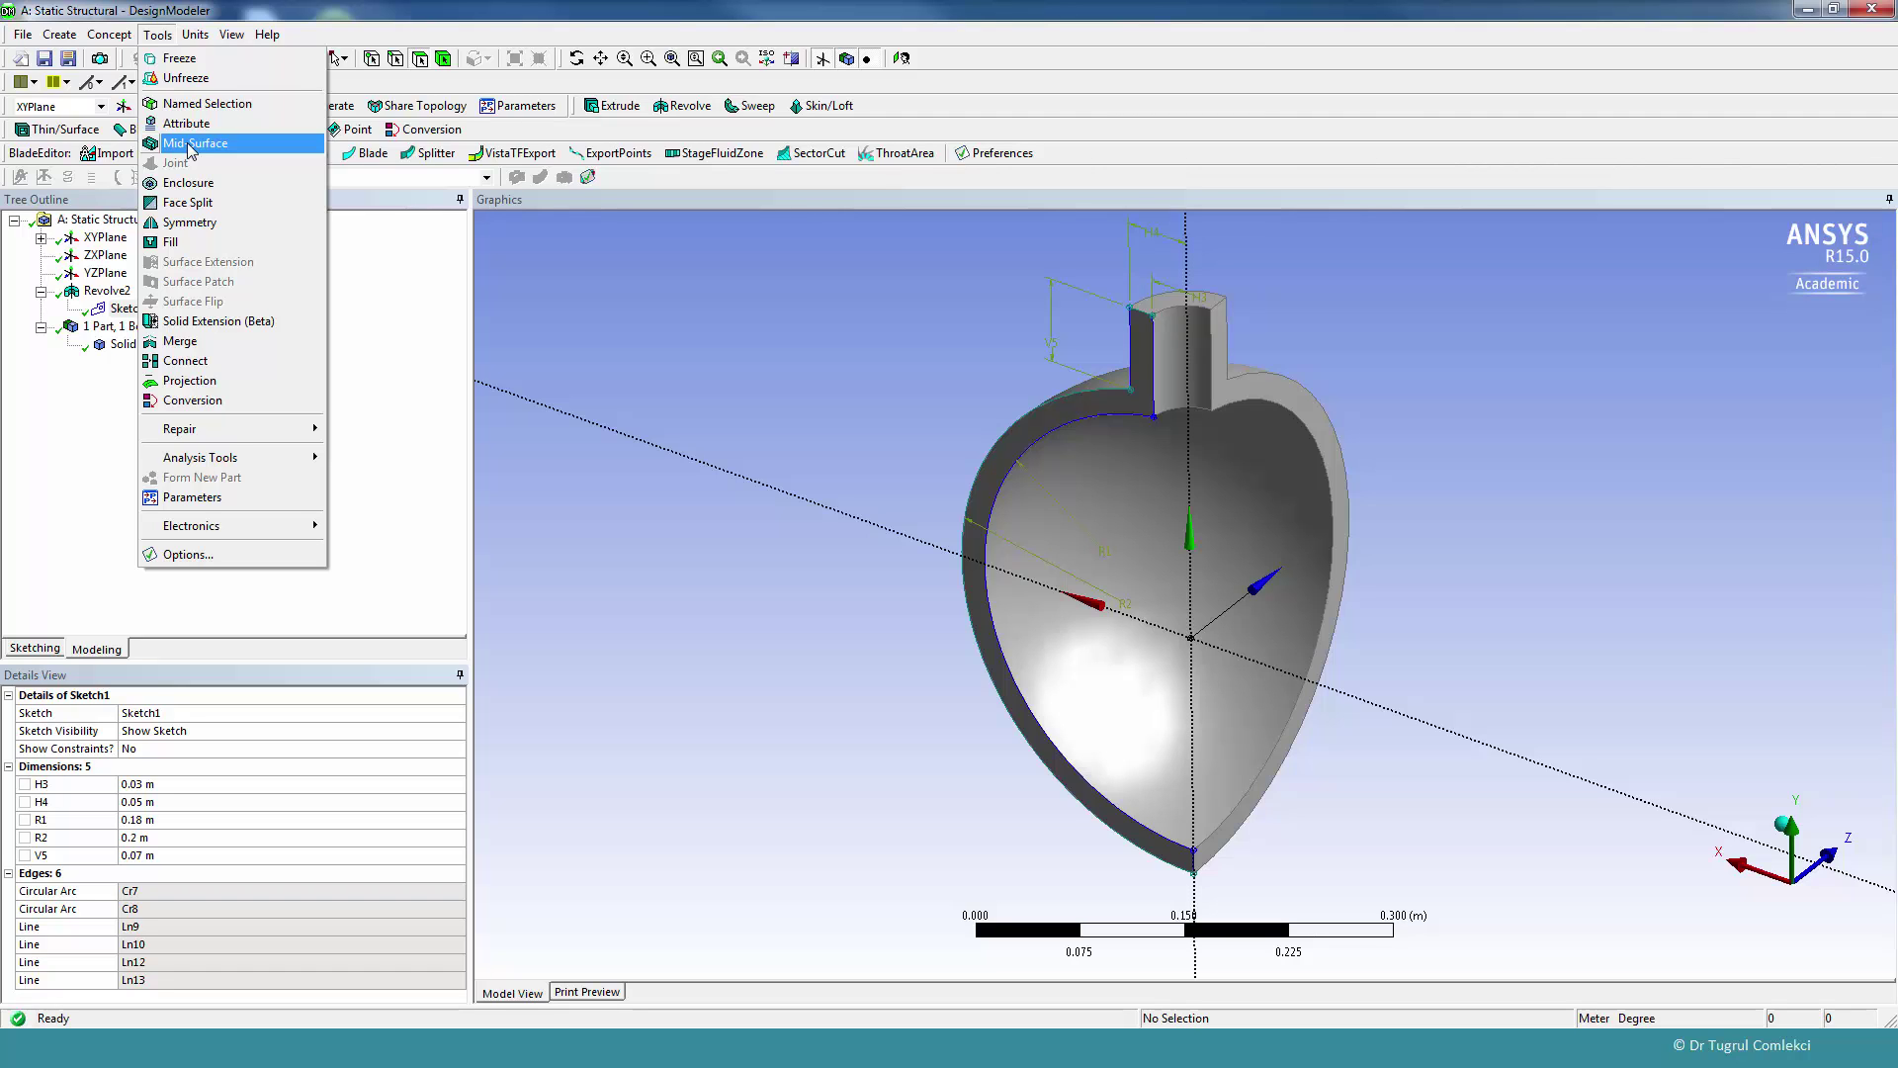
# - Start a Mid-Surface feature and pair the nozzle's inner and outer faces
pyautogui.click(191, 148)
pyautogui.moveTo(1236, 375); pyautogui.dragTo(1300, 396, button='middle')
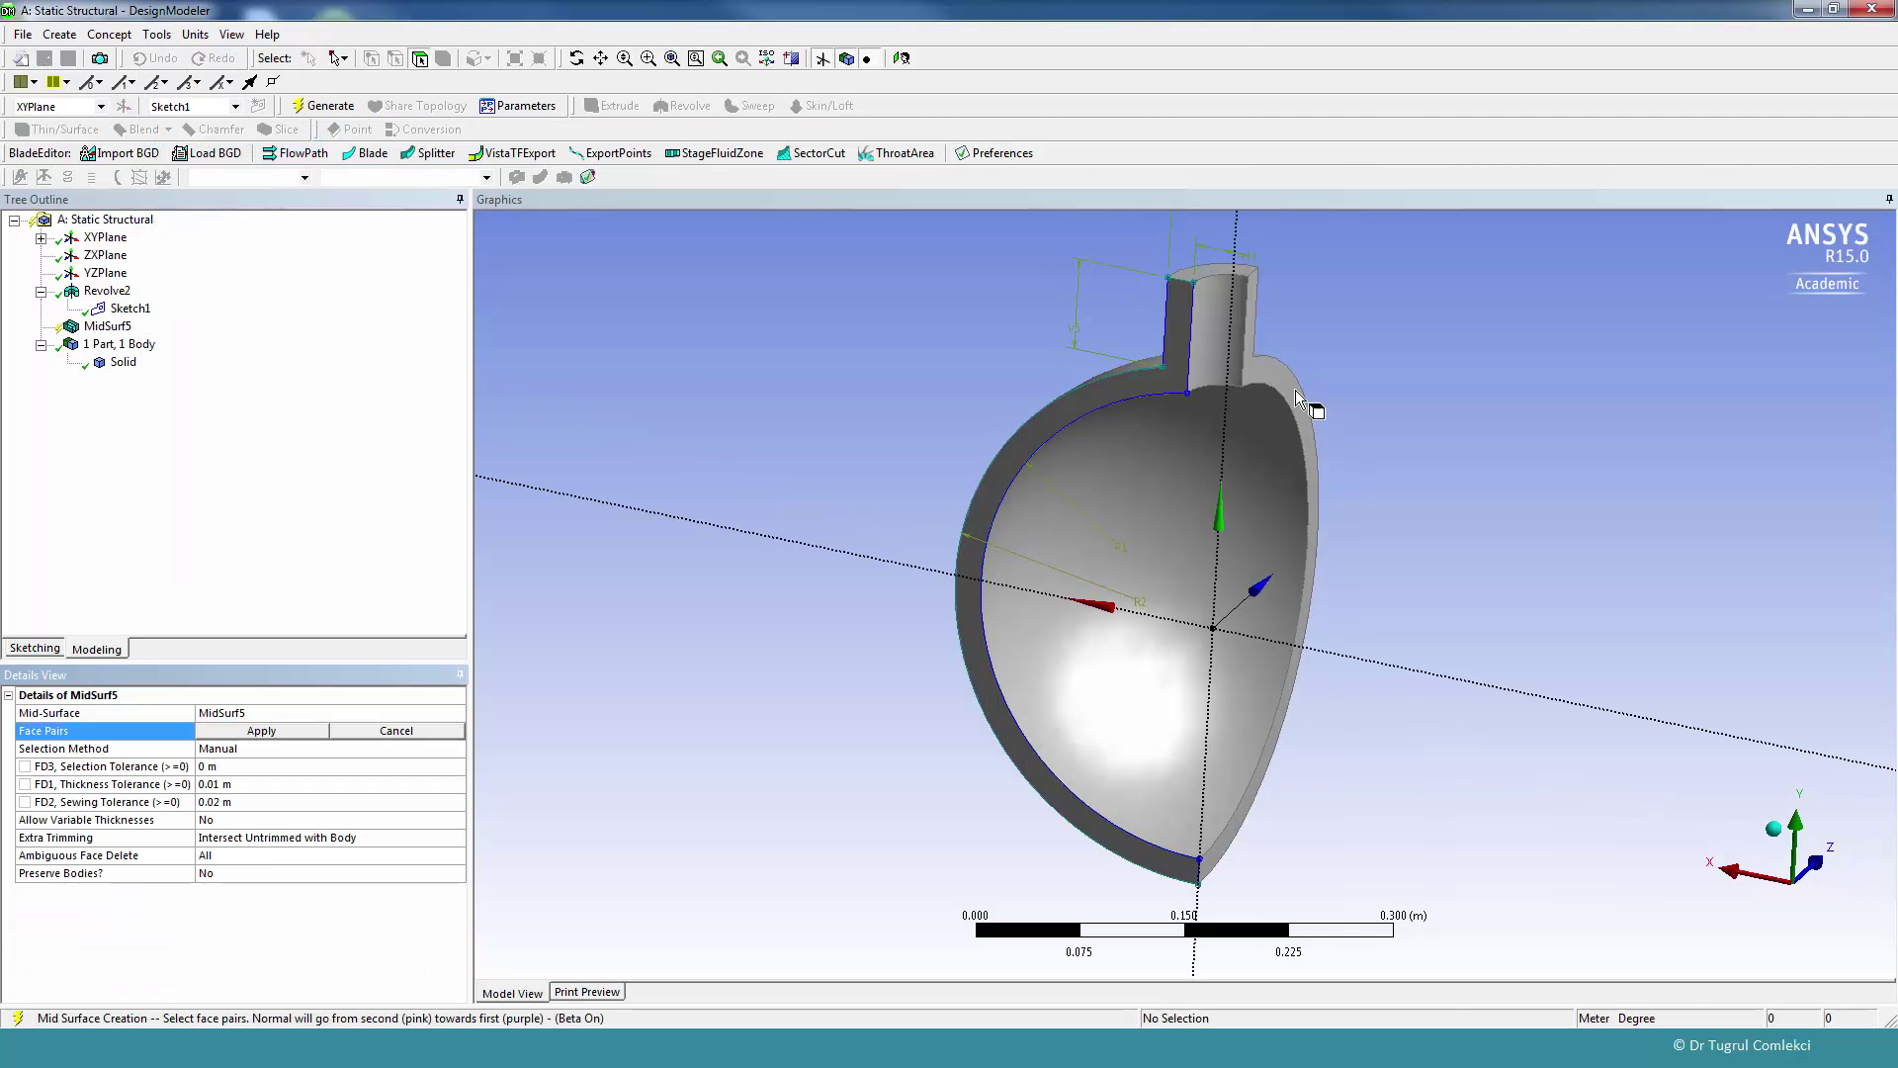
pyautogui.click(1224, 330)
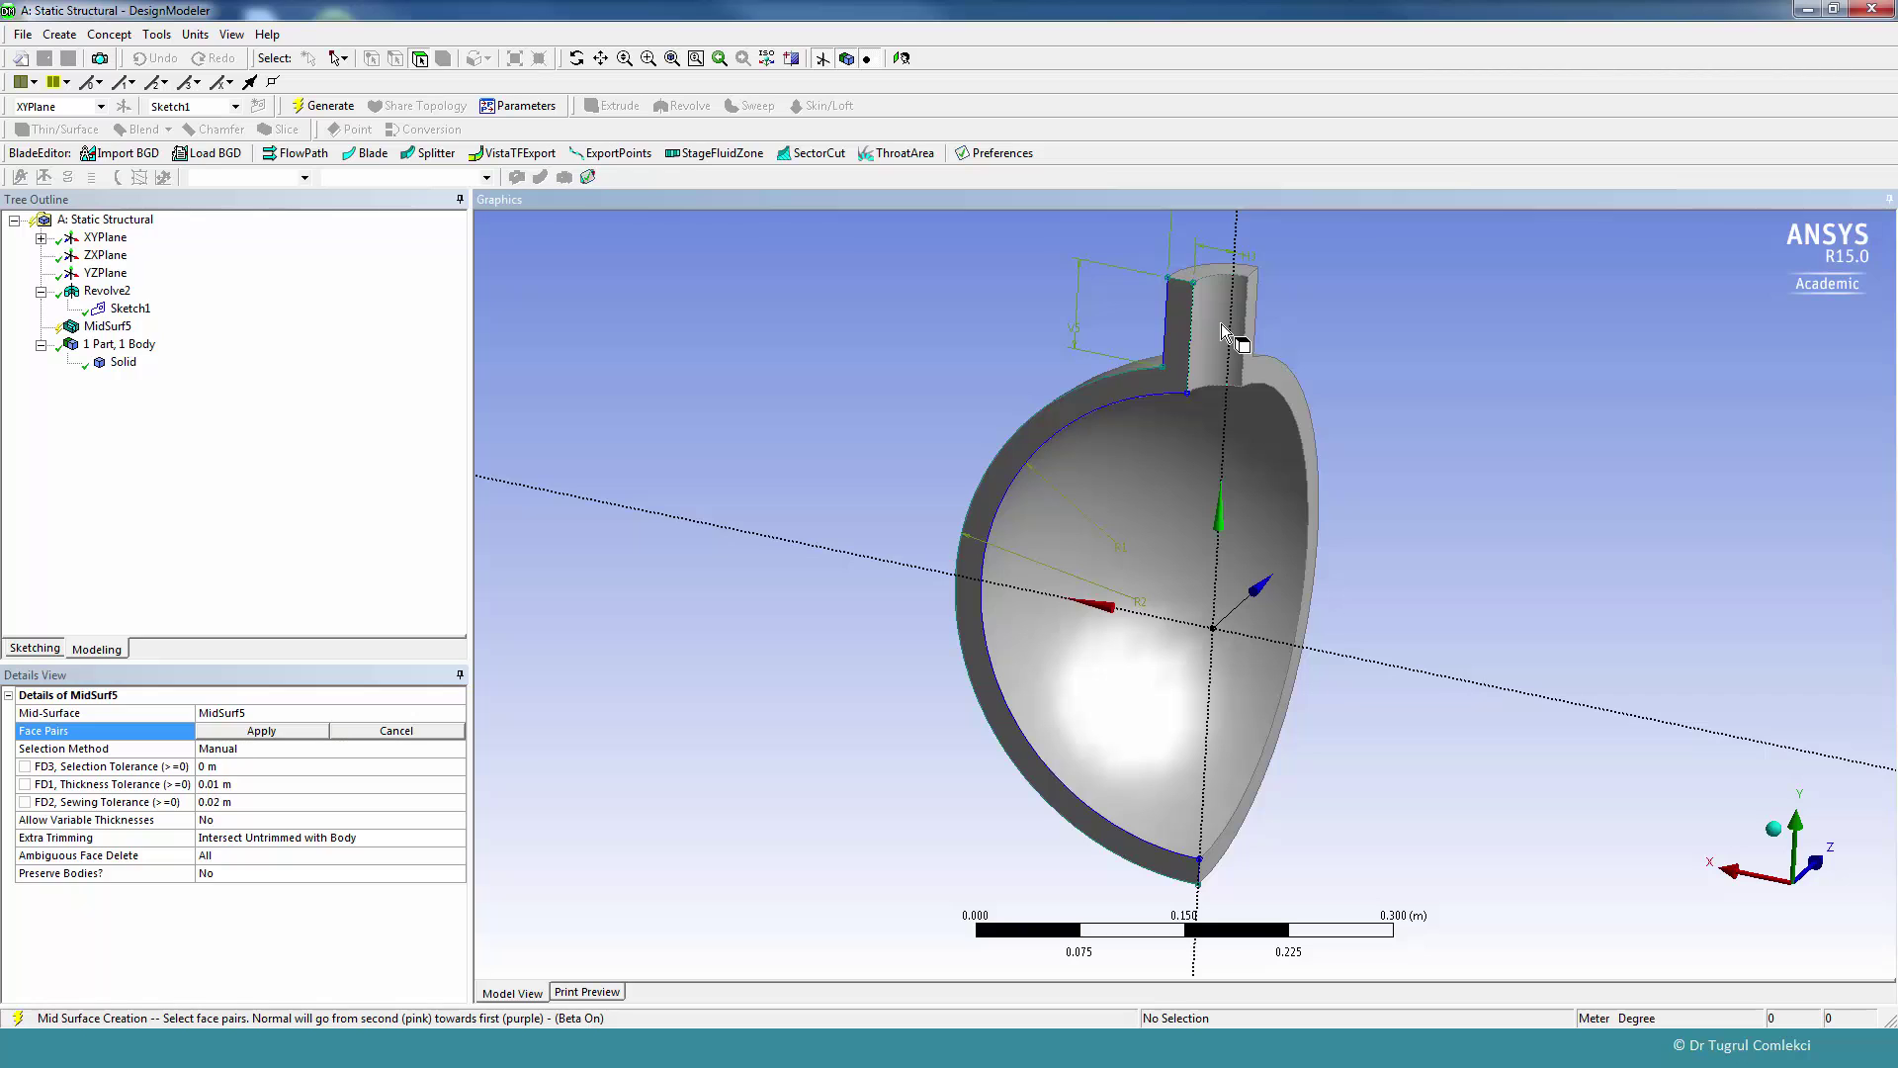
pyautogui.moveTo(1226, 375); pyautogui.dragTo(1470, 411, button='middle')
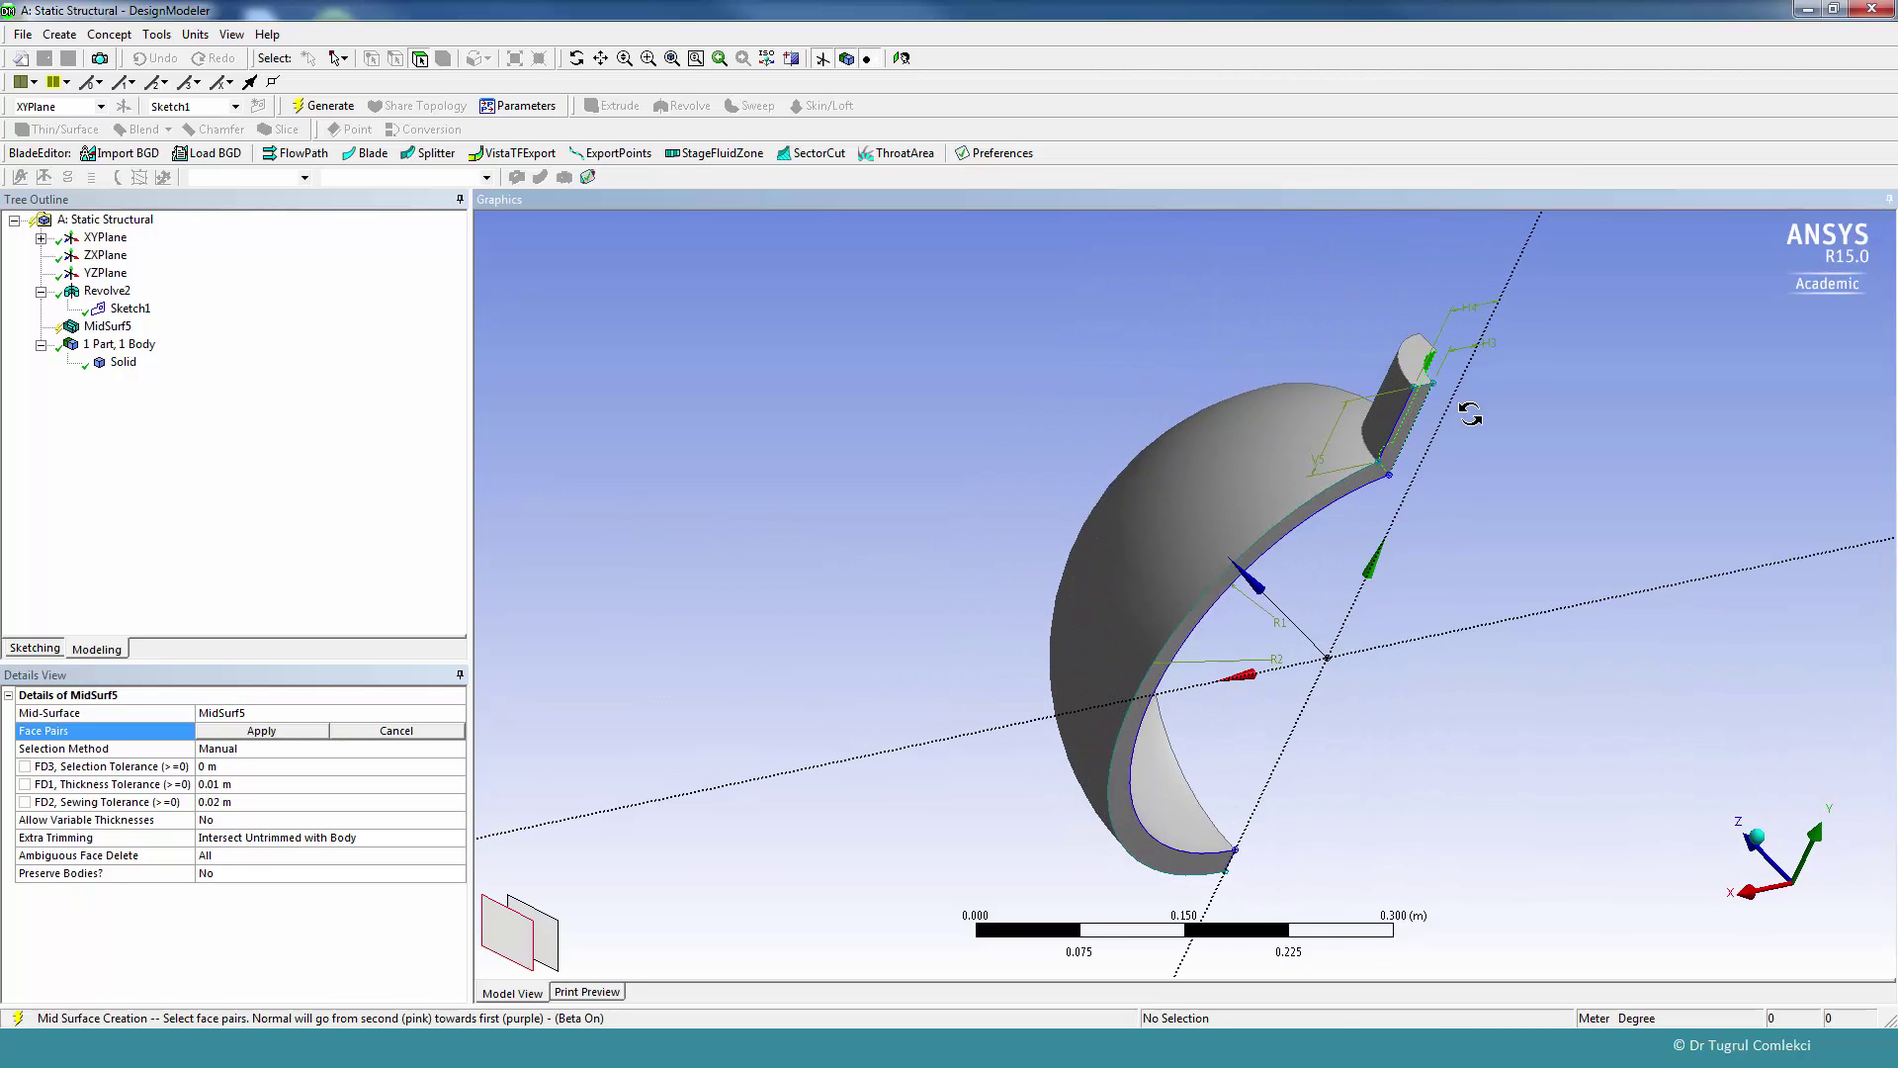
pyautogui.click(1399, 393)
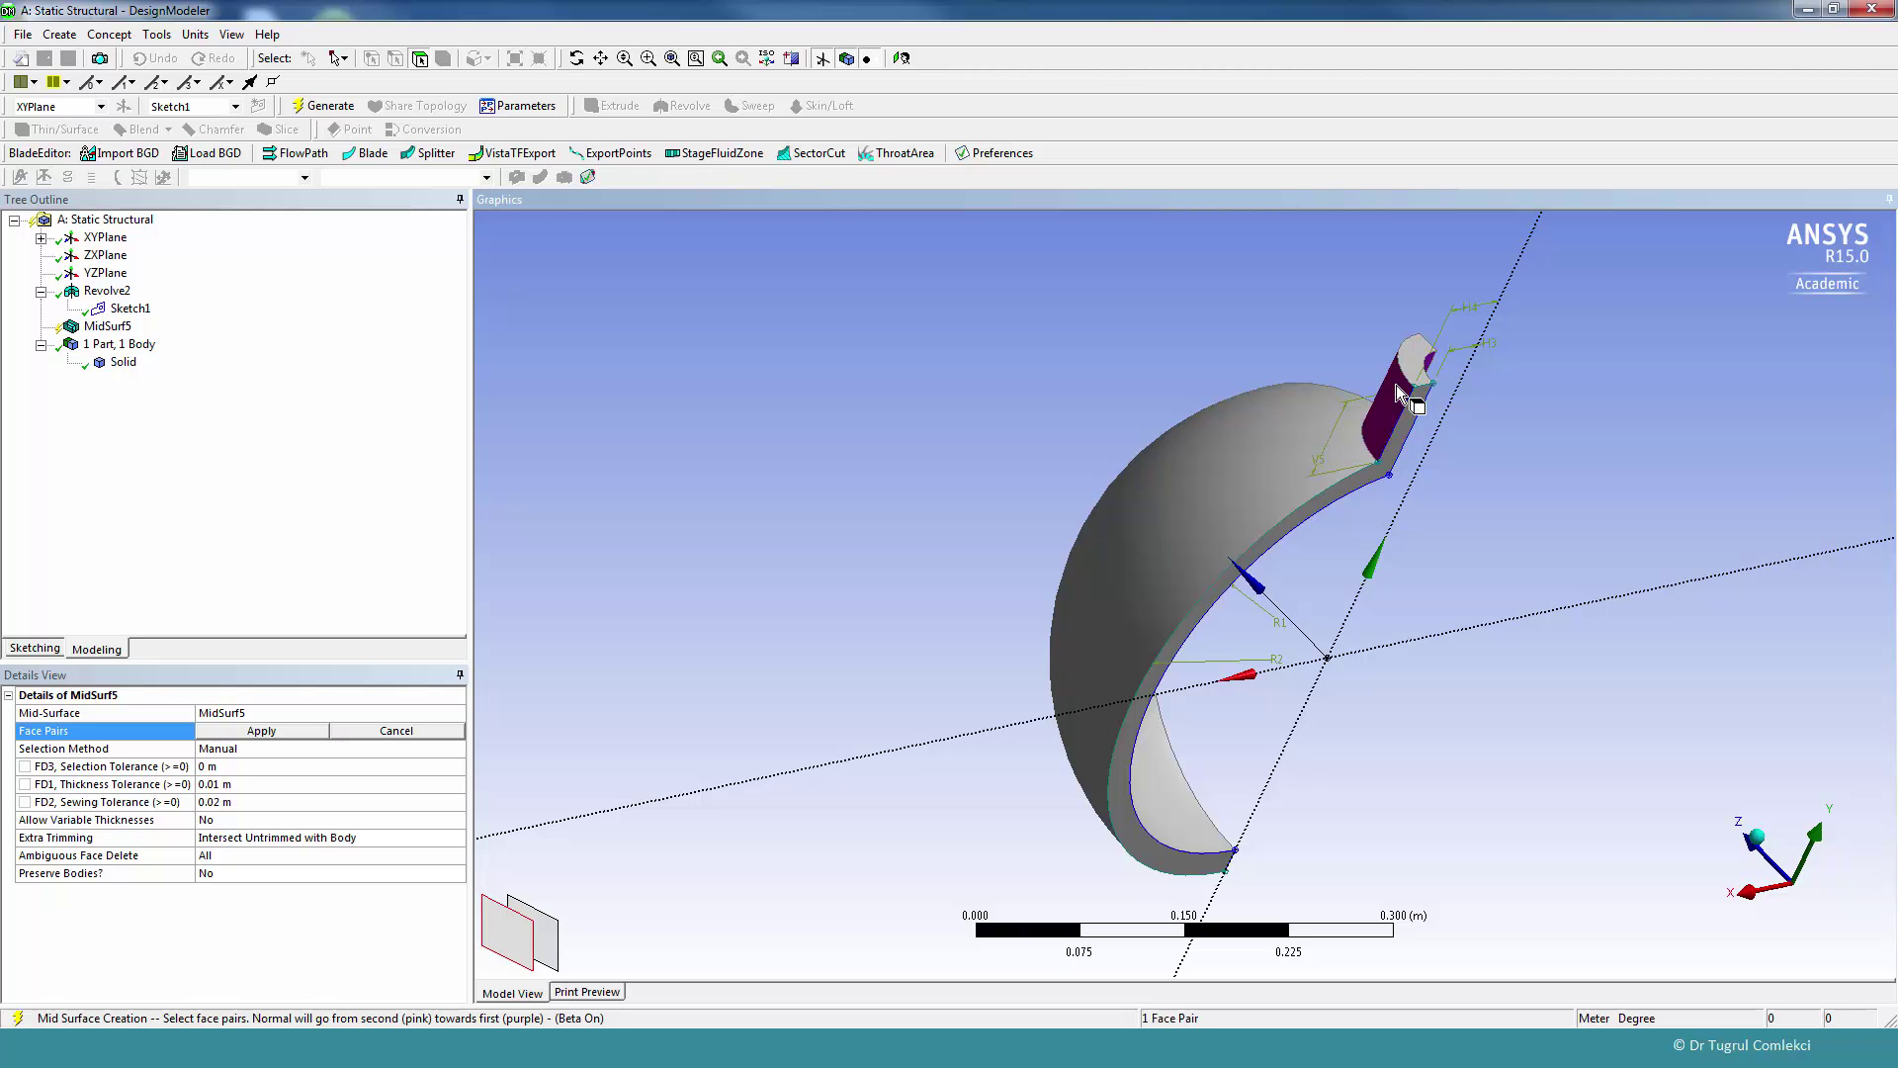
# - Pair the sphere's inner and outer faces and apply both face pairs
pyautogui.moveTo(1399, 394); pyautogui.dragTo(1248, 414, button='middle')
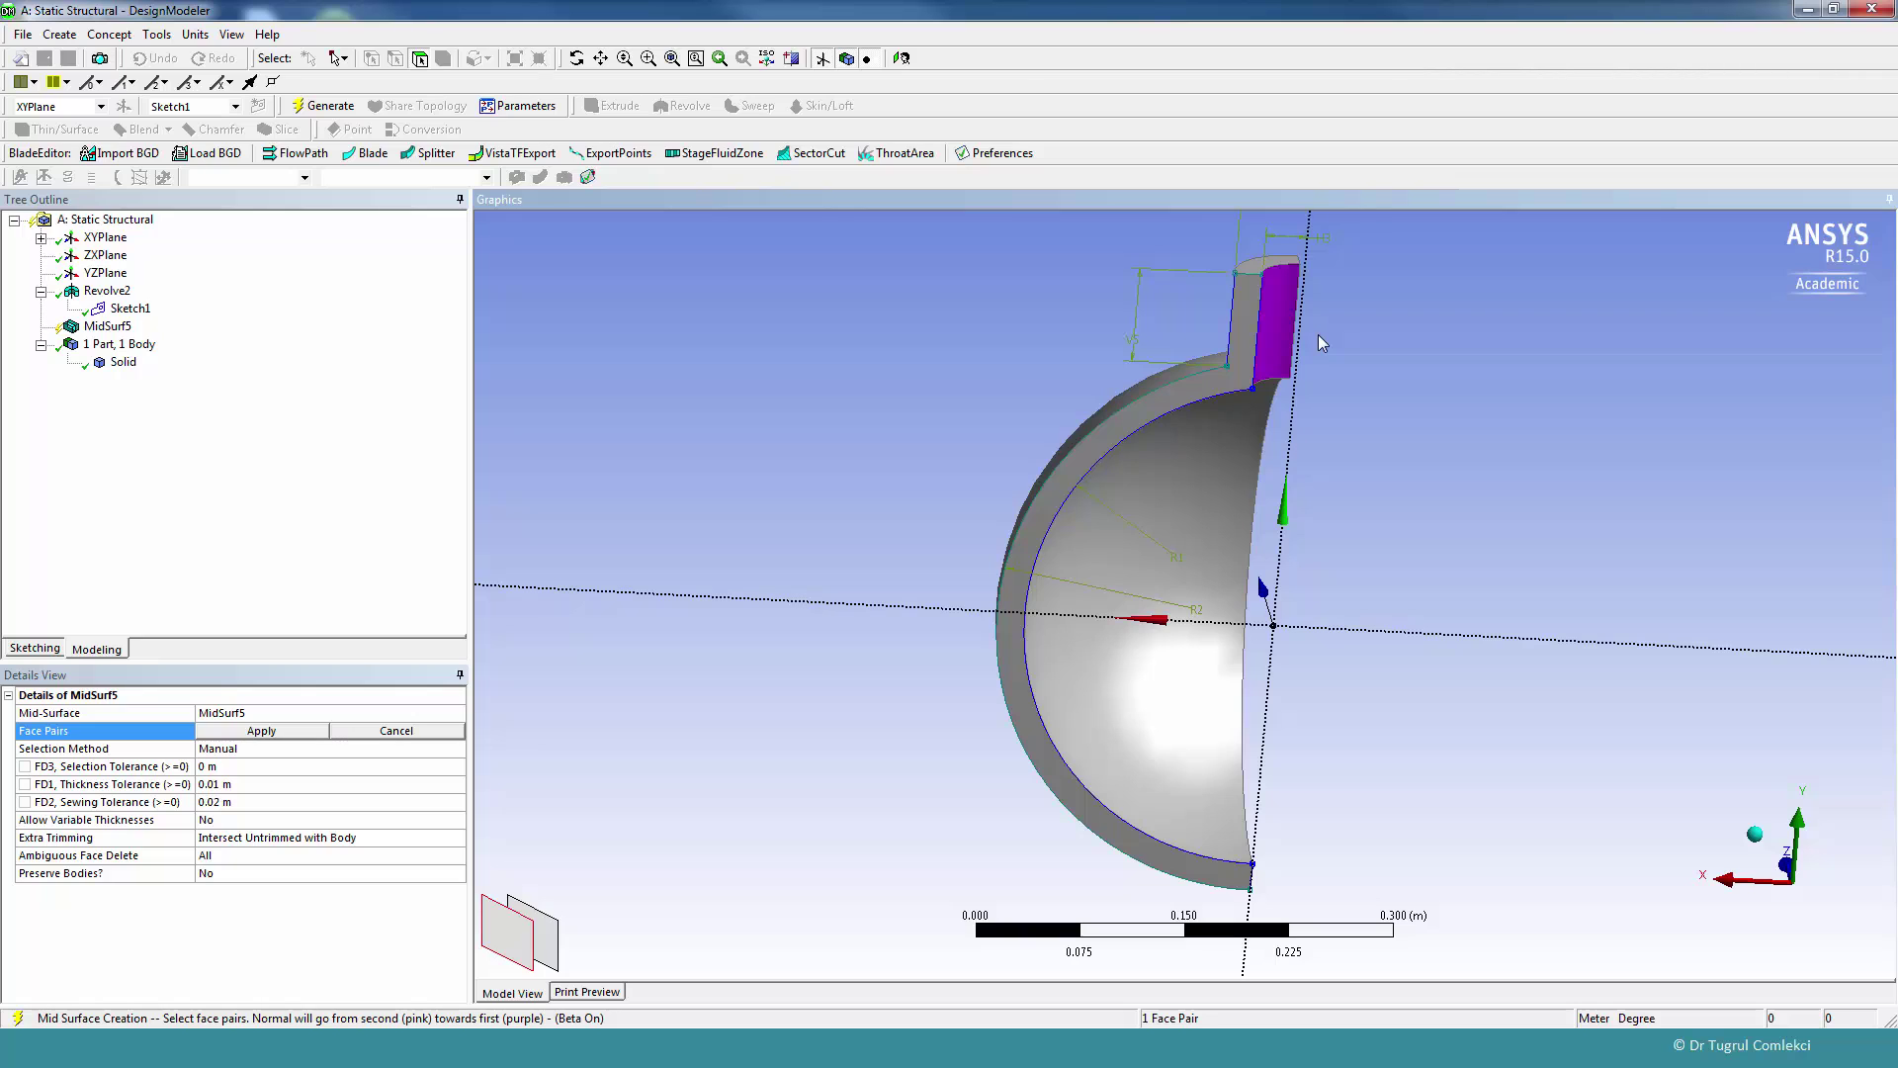
pyautogui.moveTo(1295, 377); pyautogui.dragTo(1446, 340, button='middle')
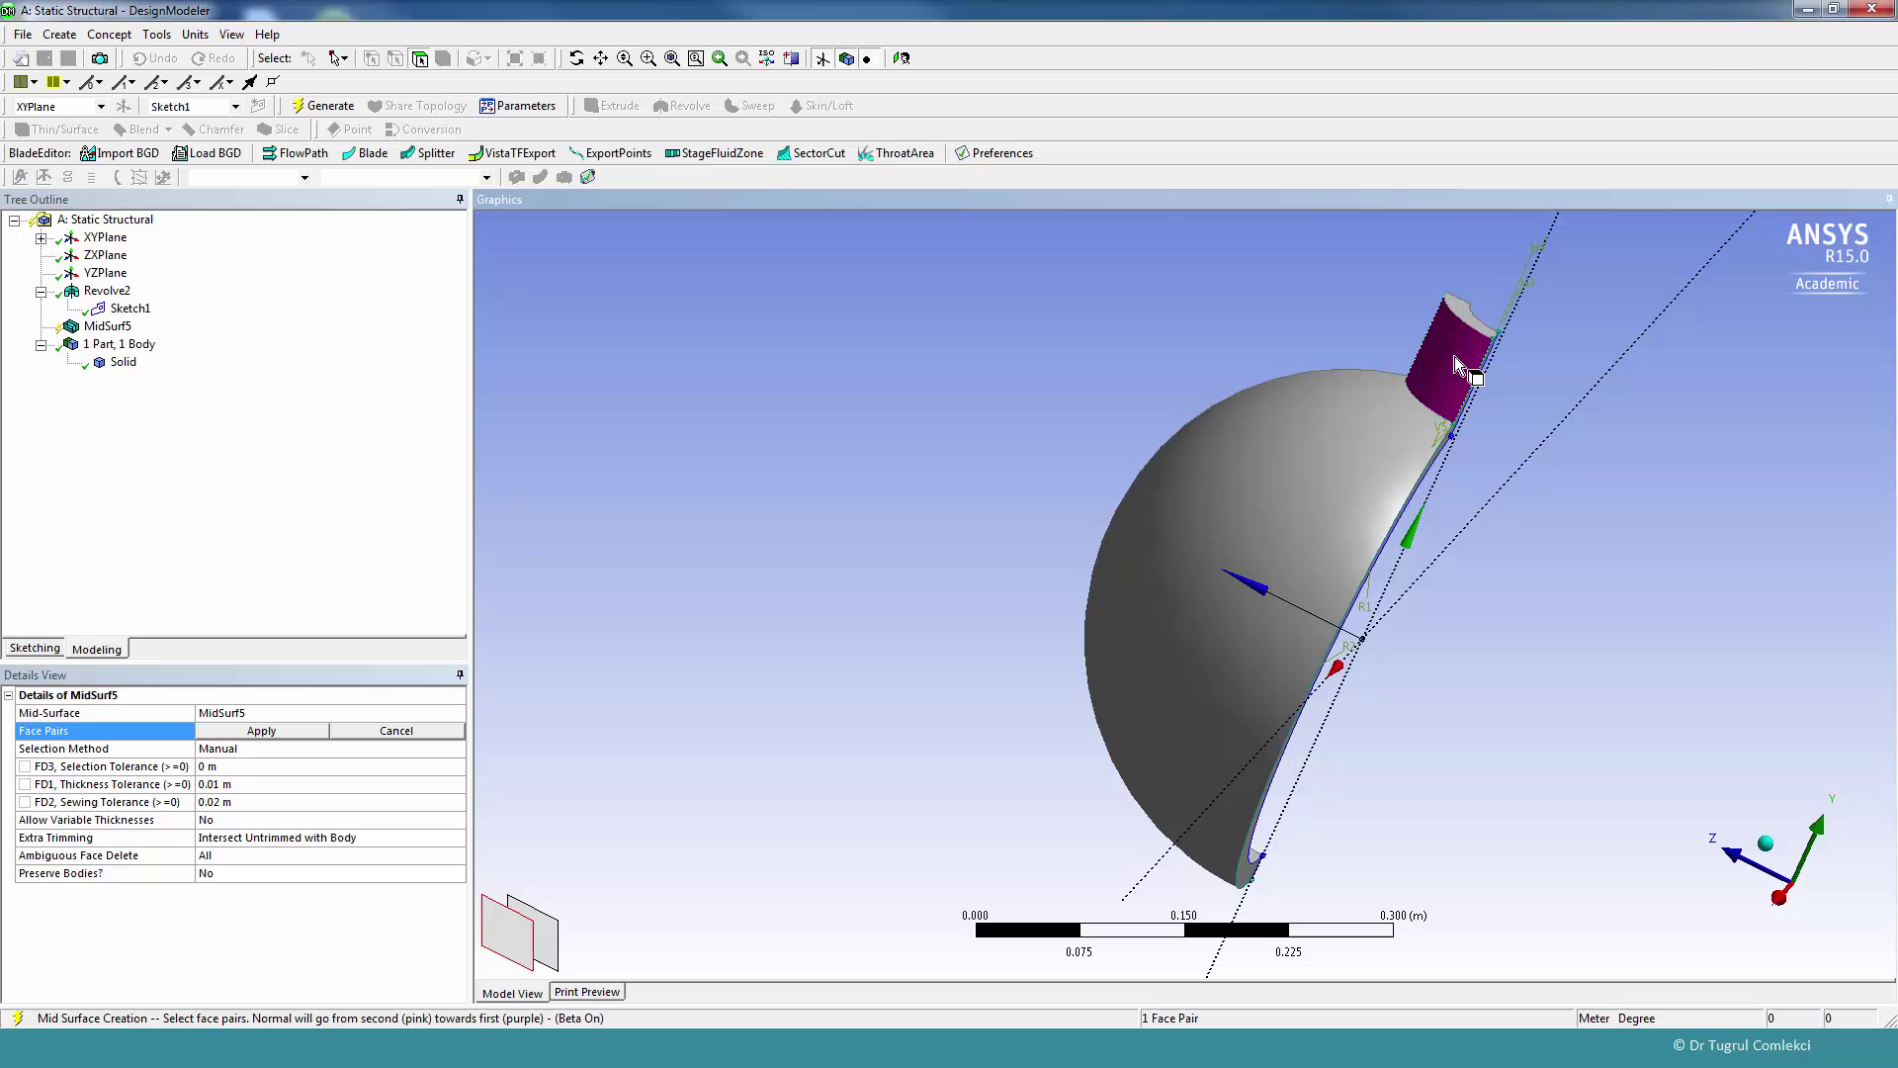
pyautogui.moveTo(1402, 551); pyautogui.dragTo(1242, 550, button='middle')
pyautogui.click(1152, 507)
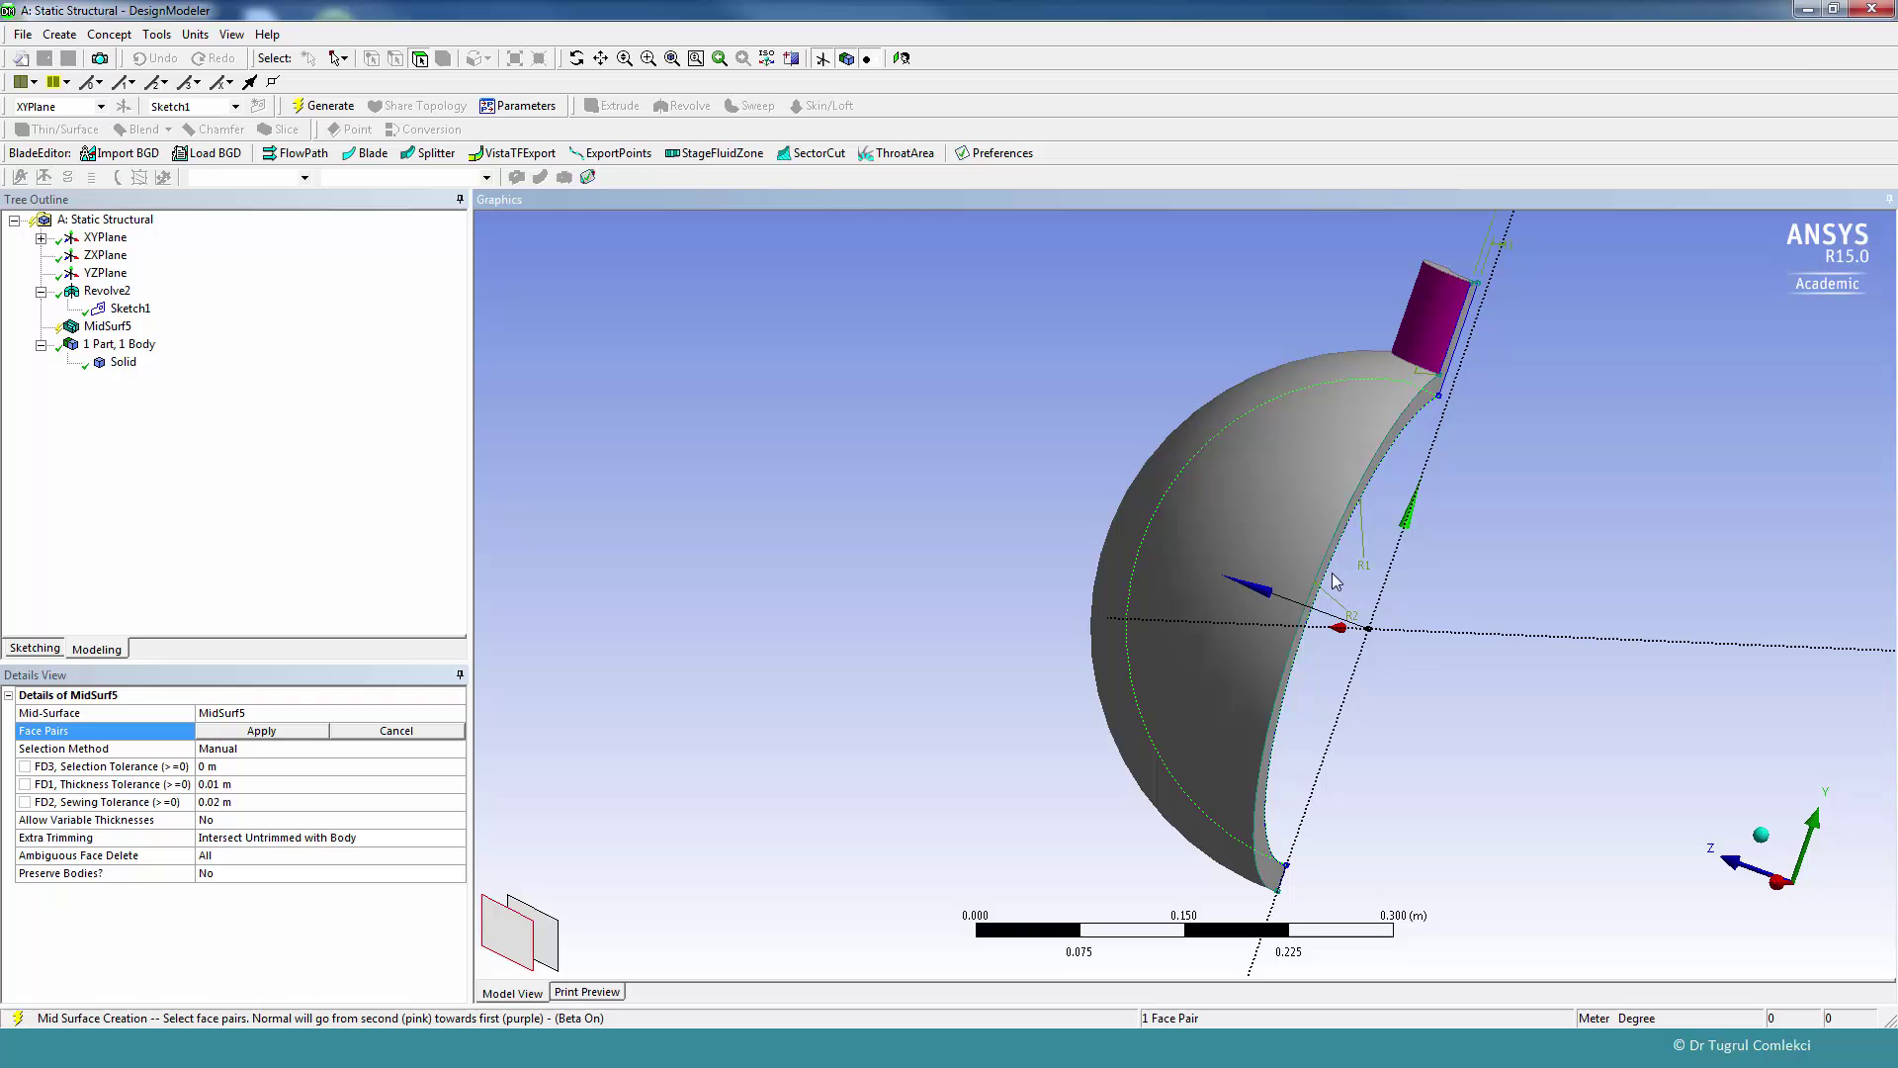
pyautogui.click(1248, 512)
pyautogui.moveTo(1304, 625); pyautogui.dragTo(1254, 564, button='middle')
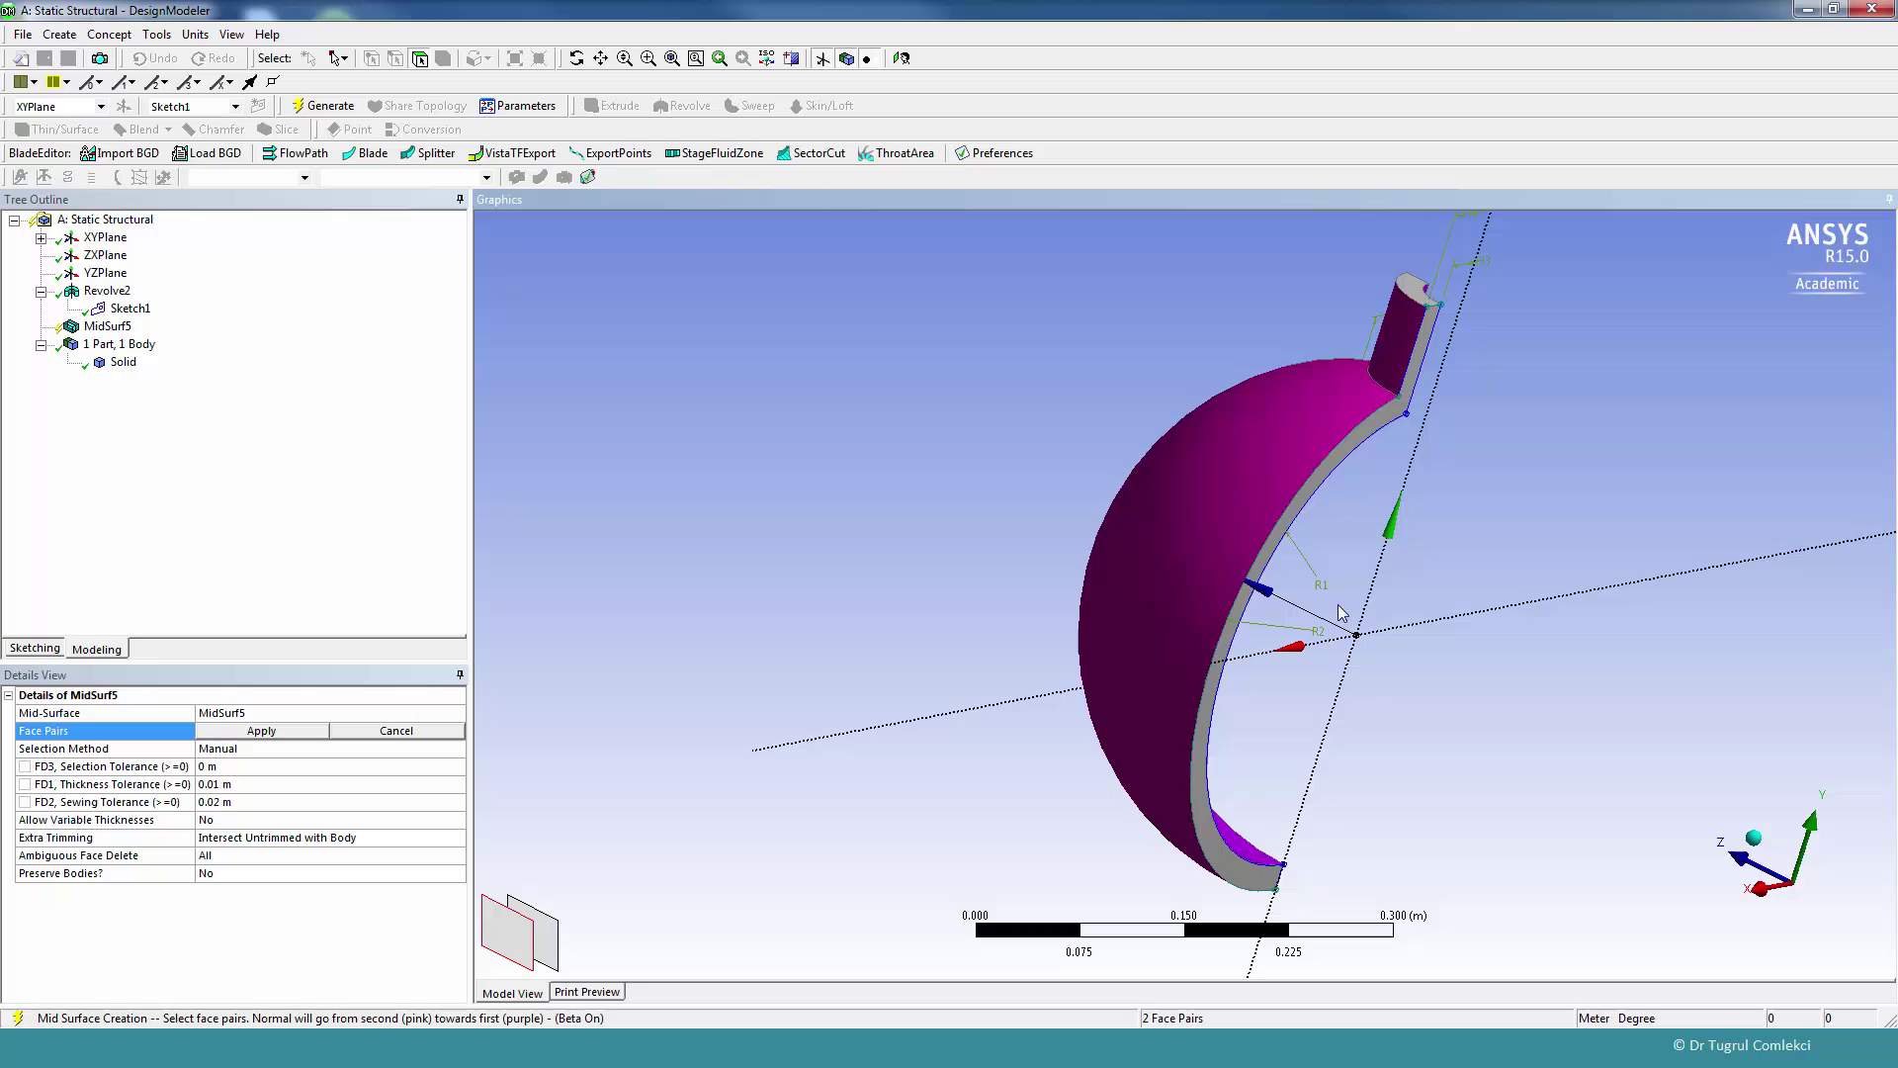
pyautogui.moveTo(1342, 613); pyautogui.dragTo(1322, 381, button='middle')
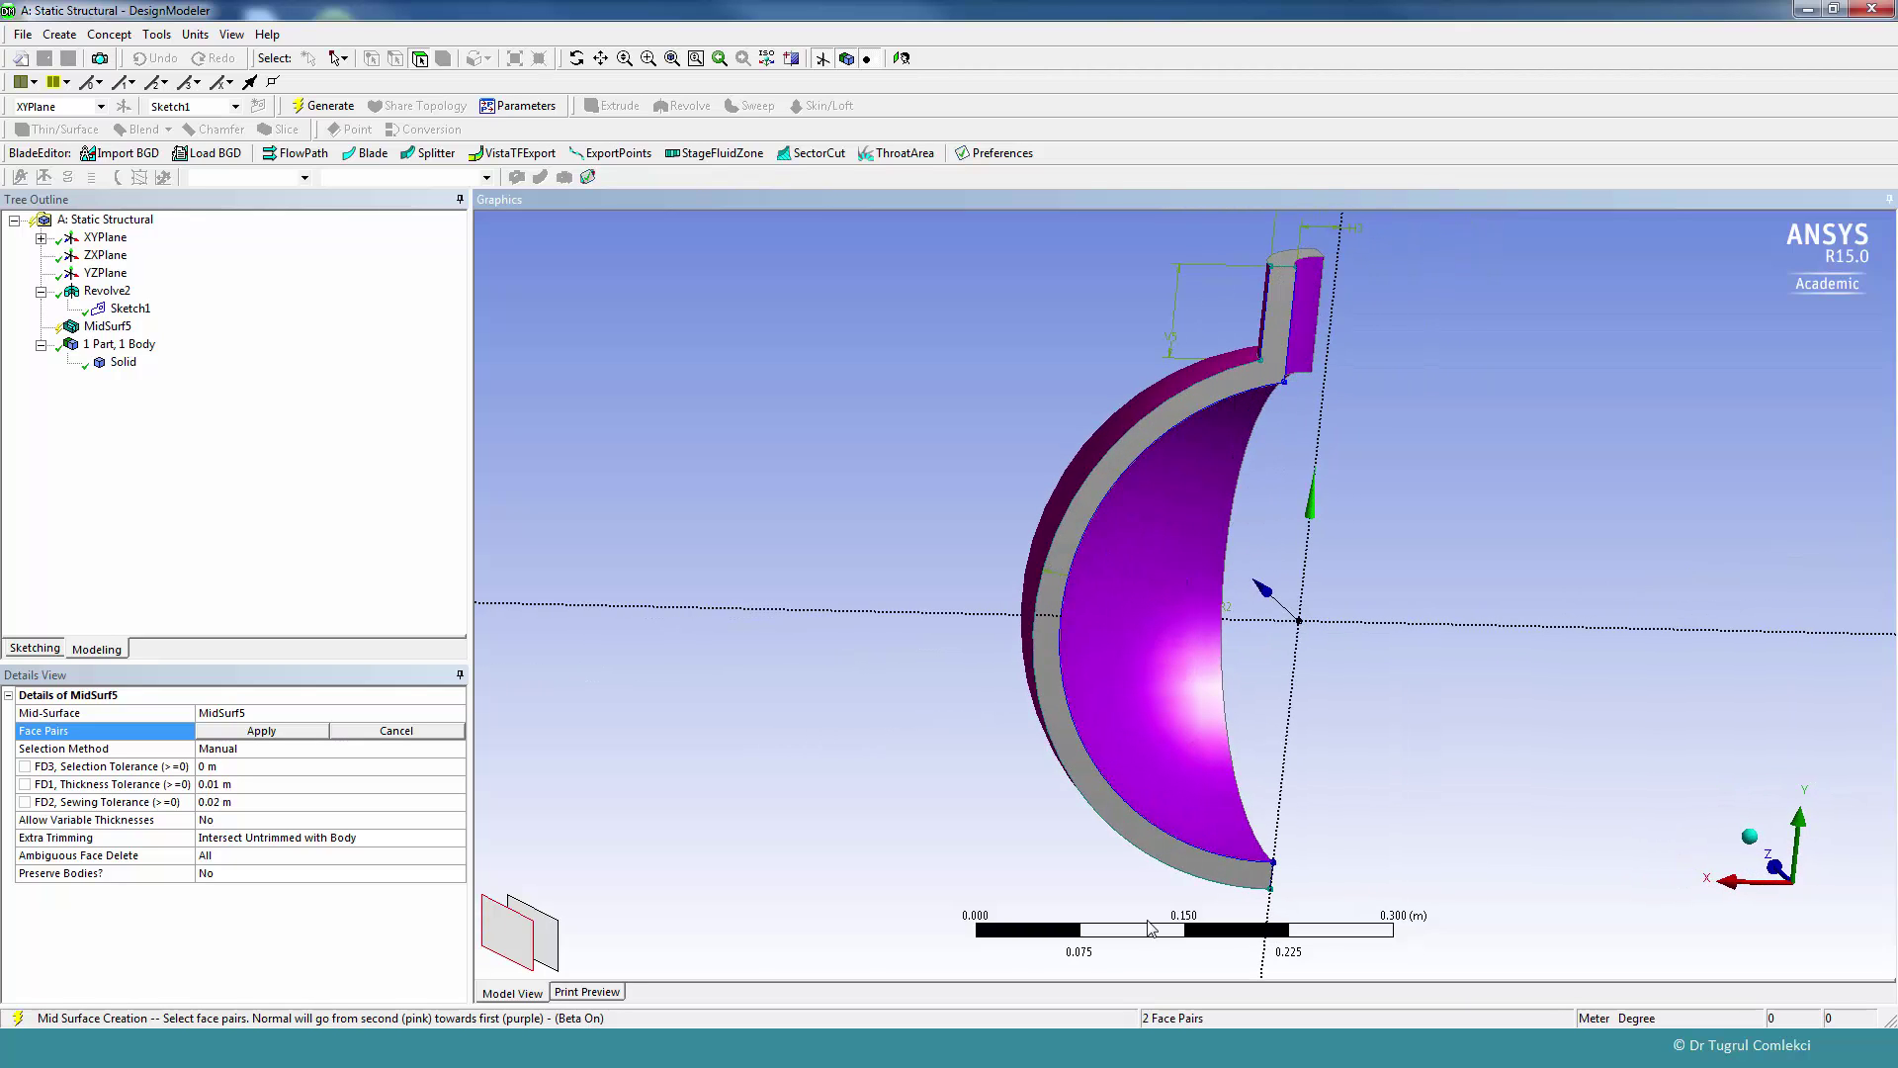
pyautogui.click(259, 732)
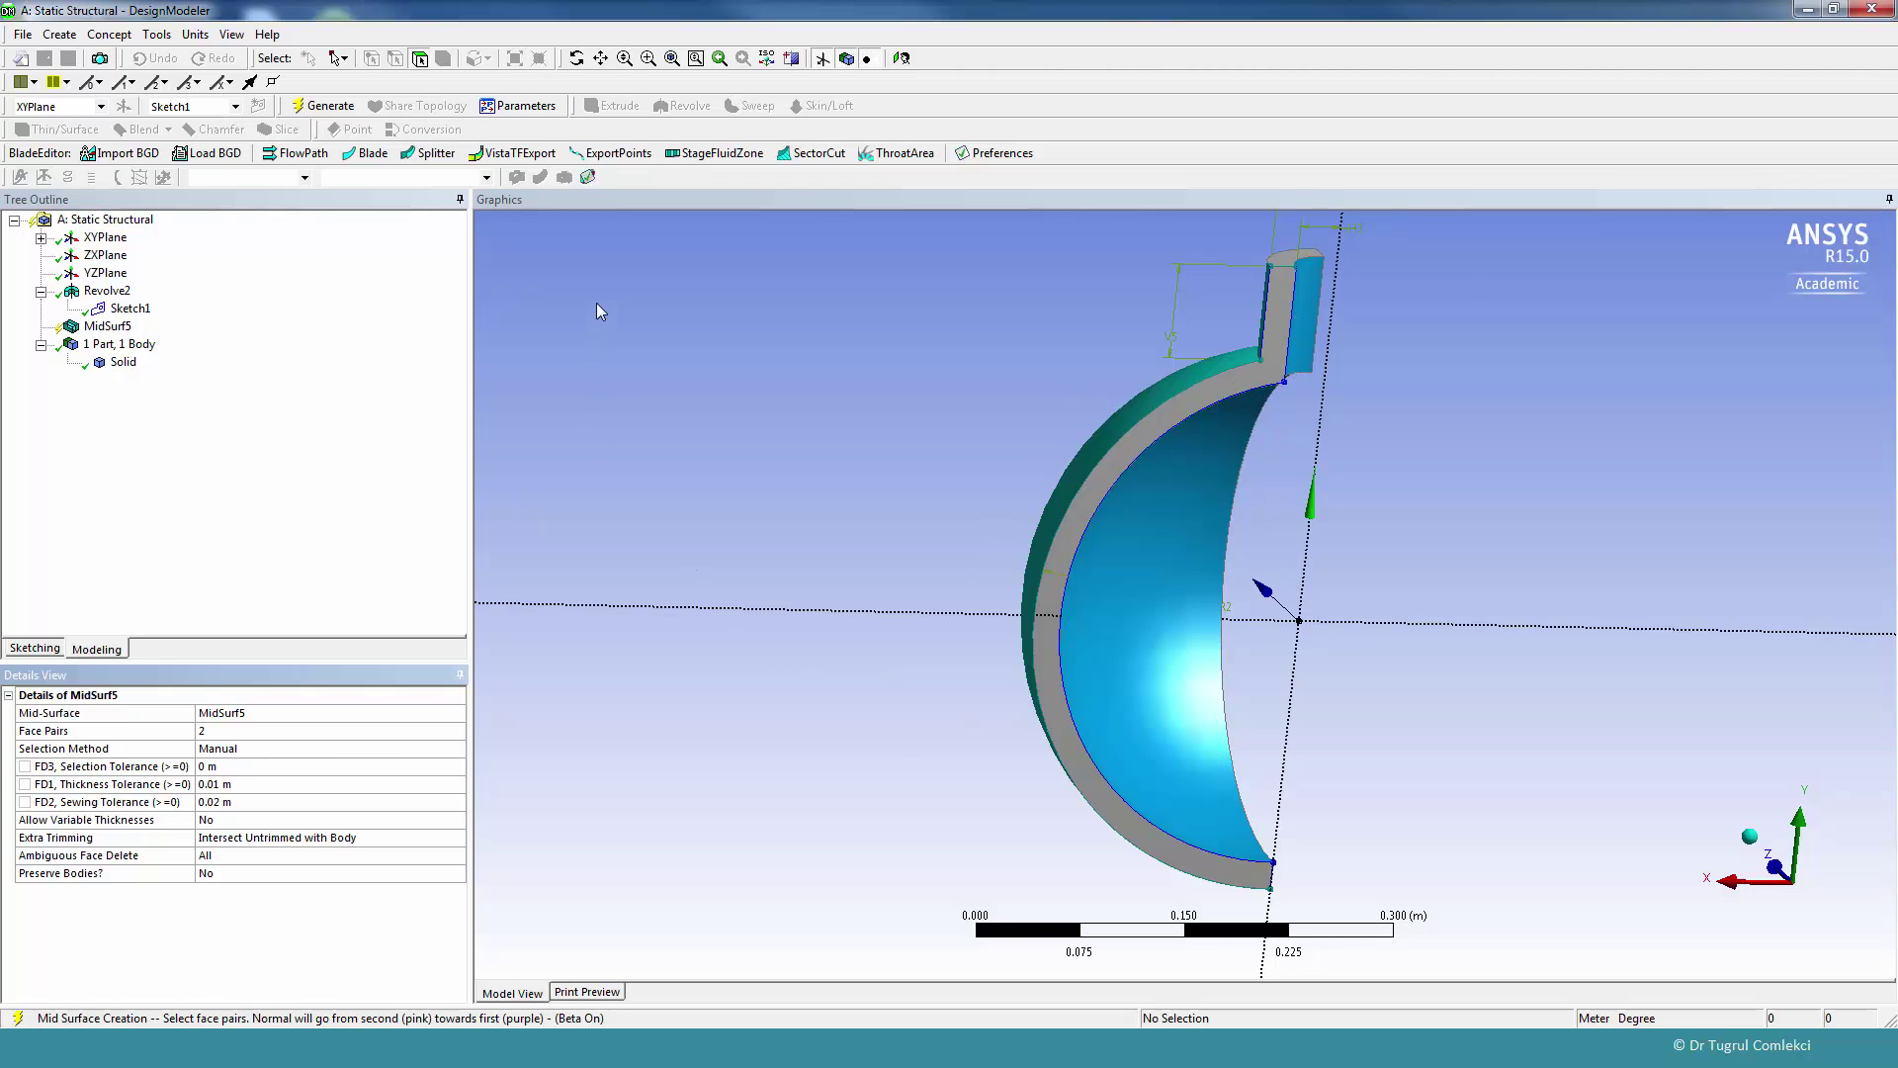
# - Generate MidSurf5 and inspect the resulting 0.02 m surface body's details
pyautogui.click(323, 106)
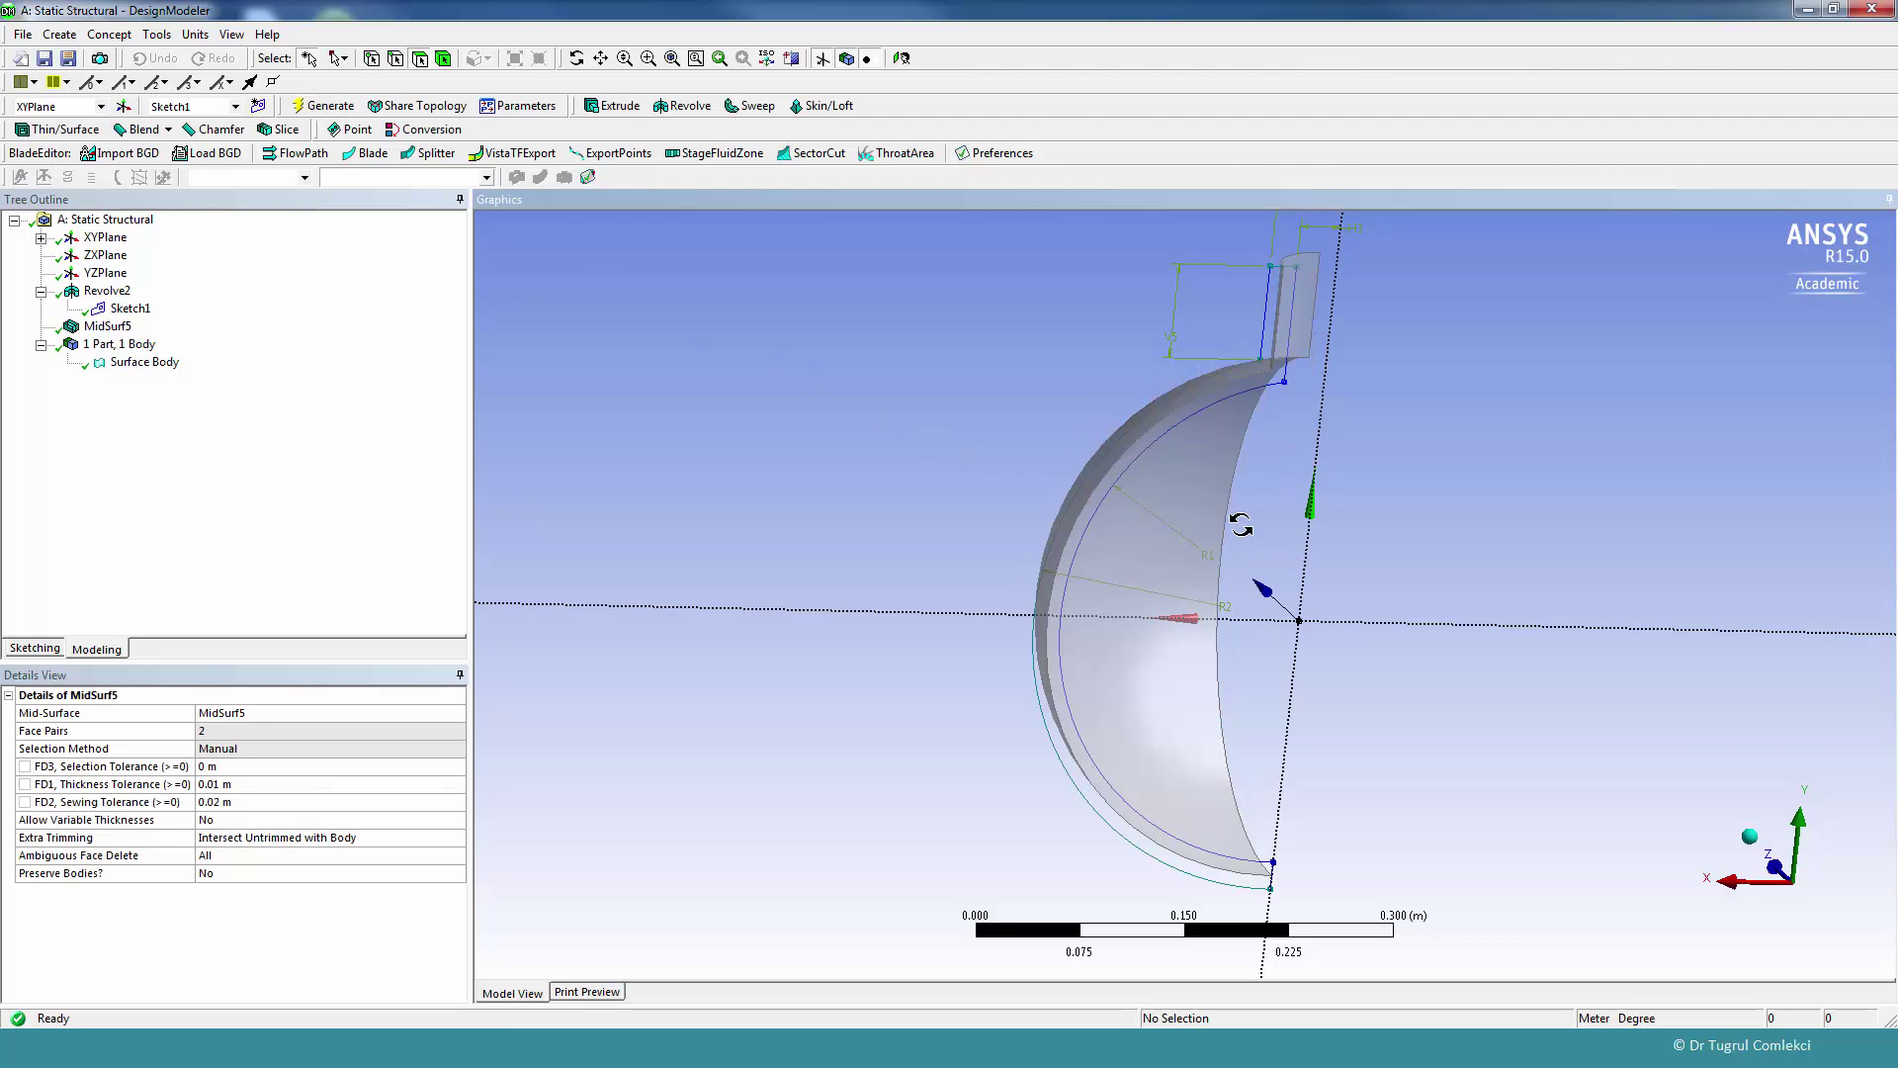
pyautogui.moveTo(1242, 519); pyautogui.dragTo(1215, 608, button='middle')
pyautogui.moveTo(1356, 437); pyautogui.dragTo(1147, 435, button='middle')
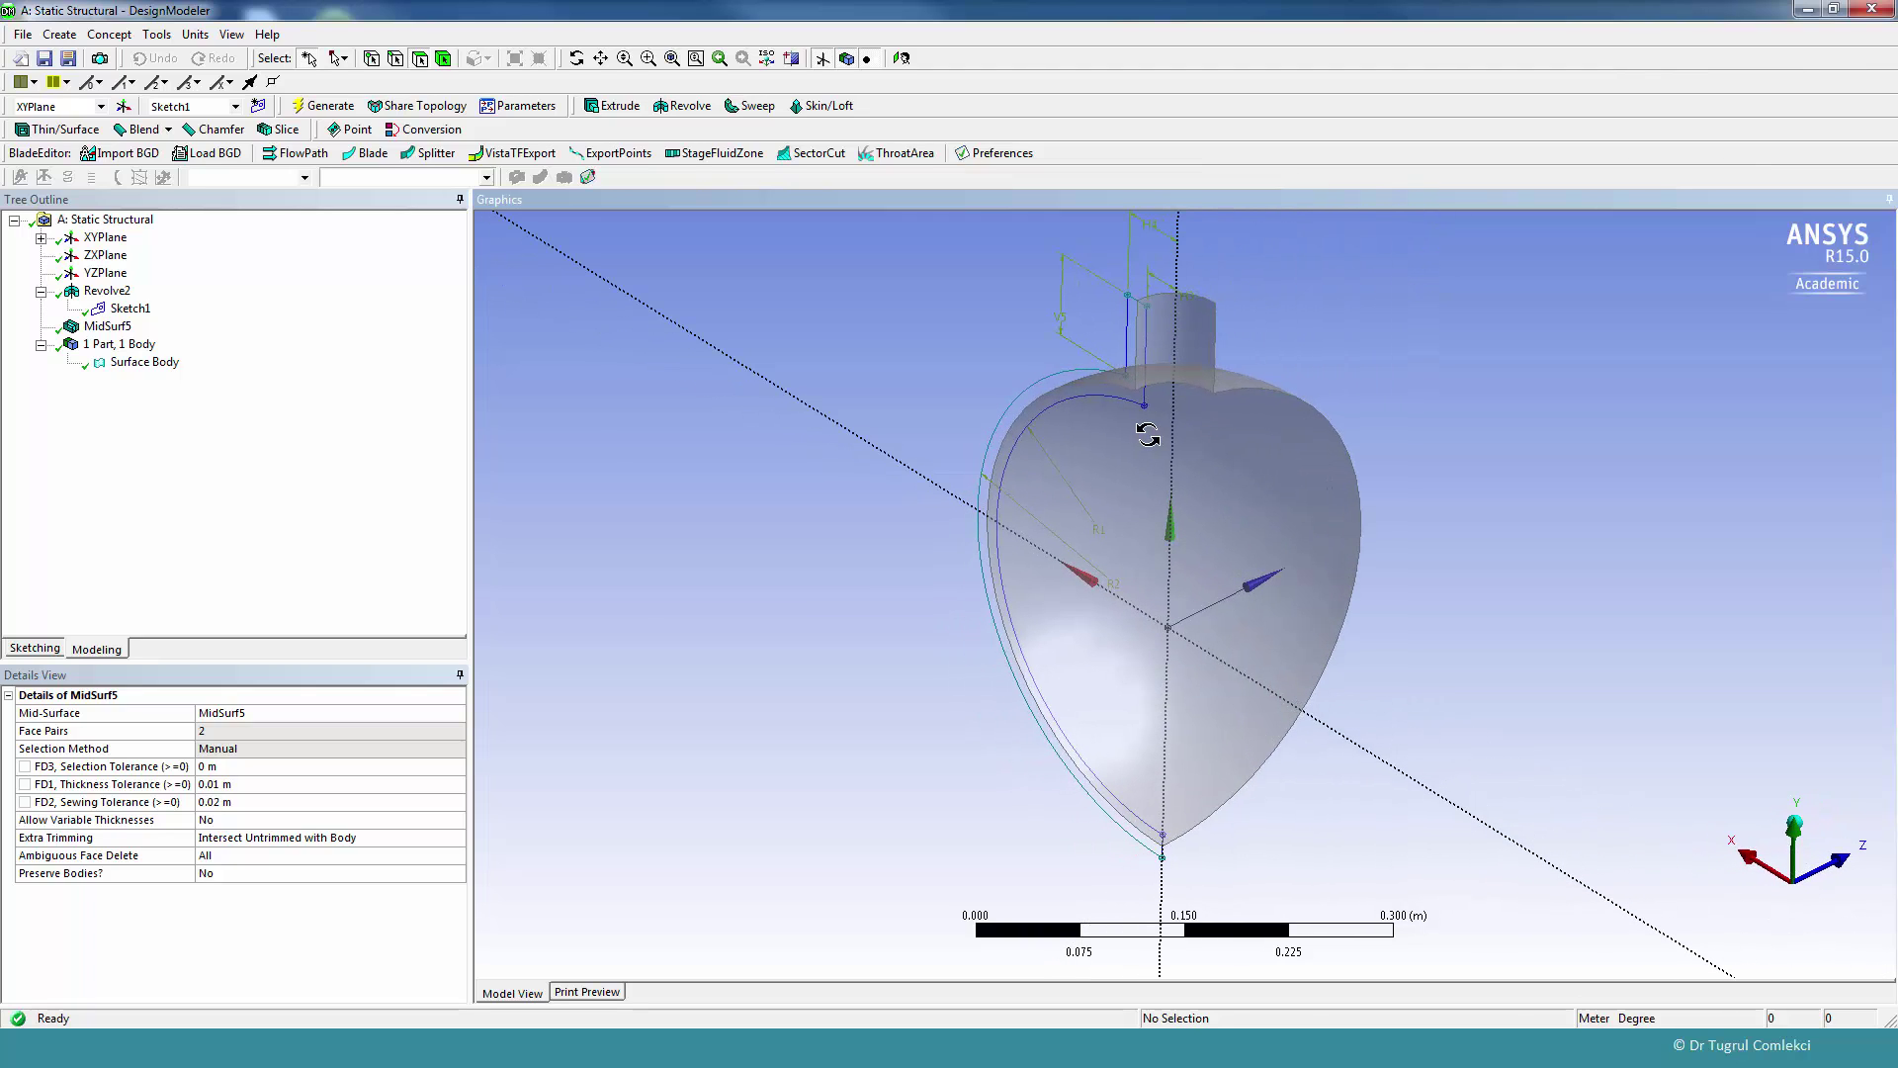
pyautogui.click(149, 366)
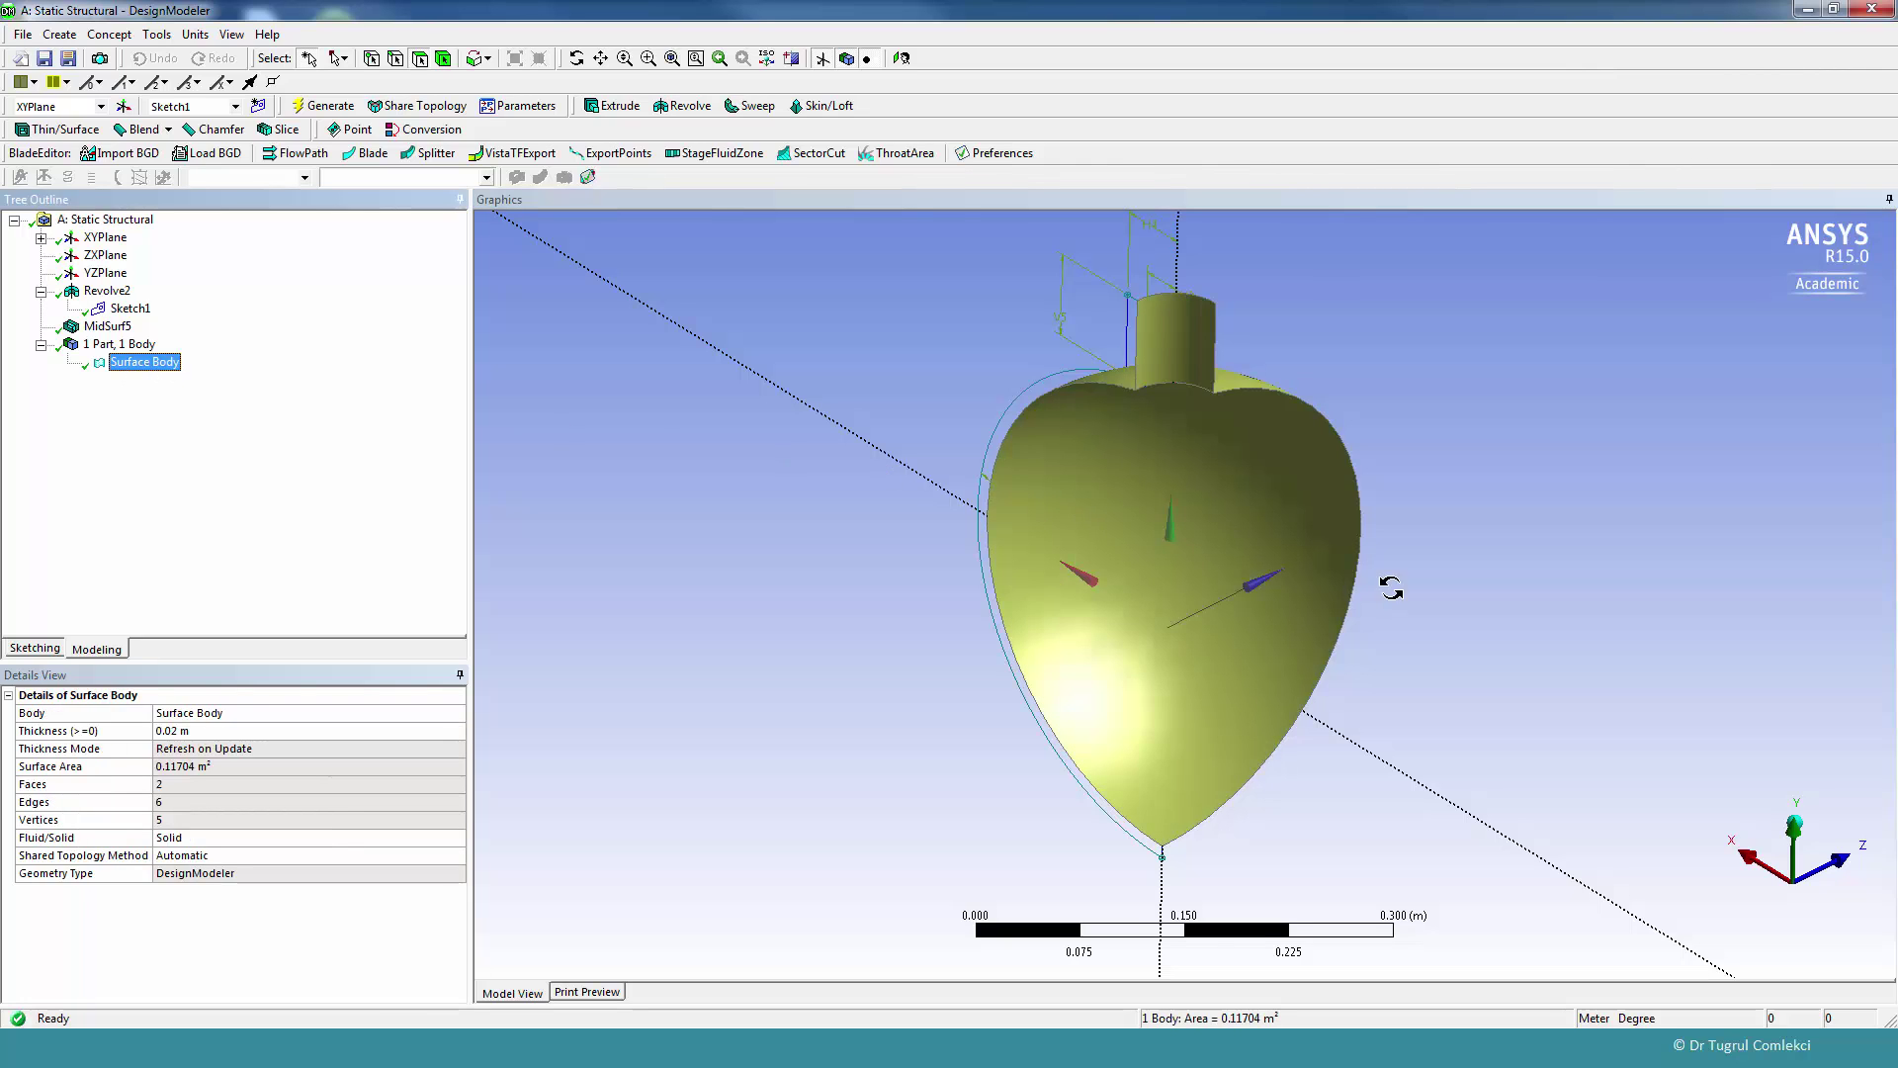
pyautogui.moveTo(1363, 594)
pyautogui.mouseDown(button='middle')
pyautogui.moveTo(1094, 542)
pyautogui.moveTo(1244, 583)
pyautogui.moveTo(1237, 555)
pyautogui.moveTo(1355, 500)
pyautogui.moveTo(1382, 566)
pyautogui.mouseUp(button='middle')
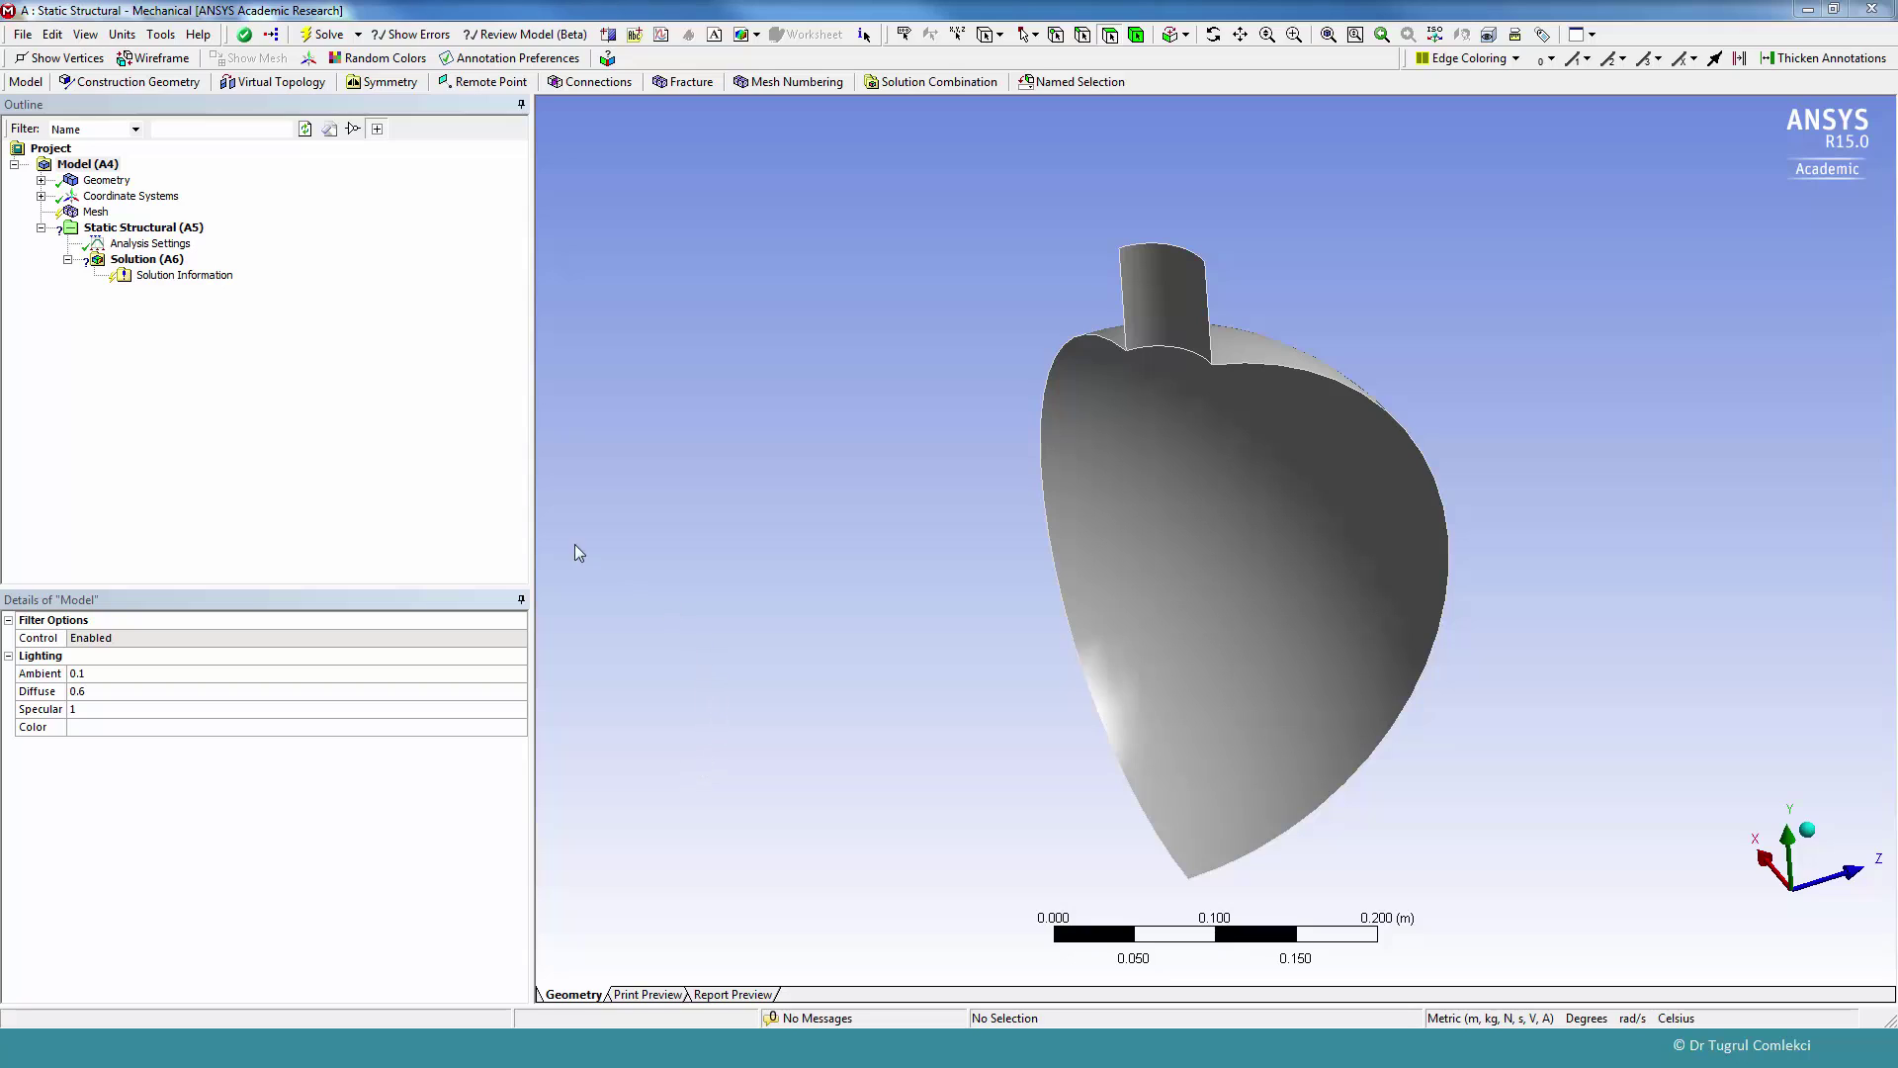
# - Expand Geometry and select Surface Body to show its 0.02 m thickness and Structural Steel
pyautogui.click(41, 180)
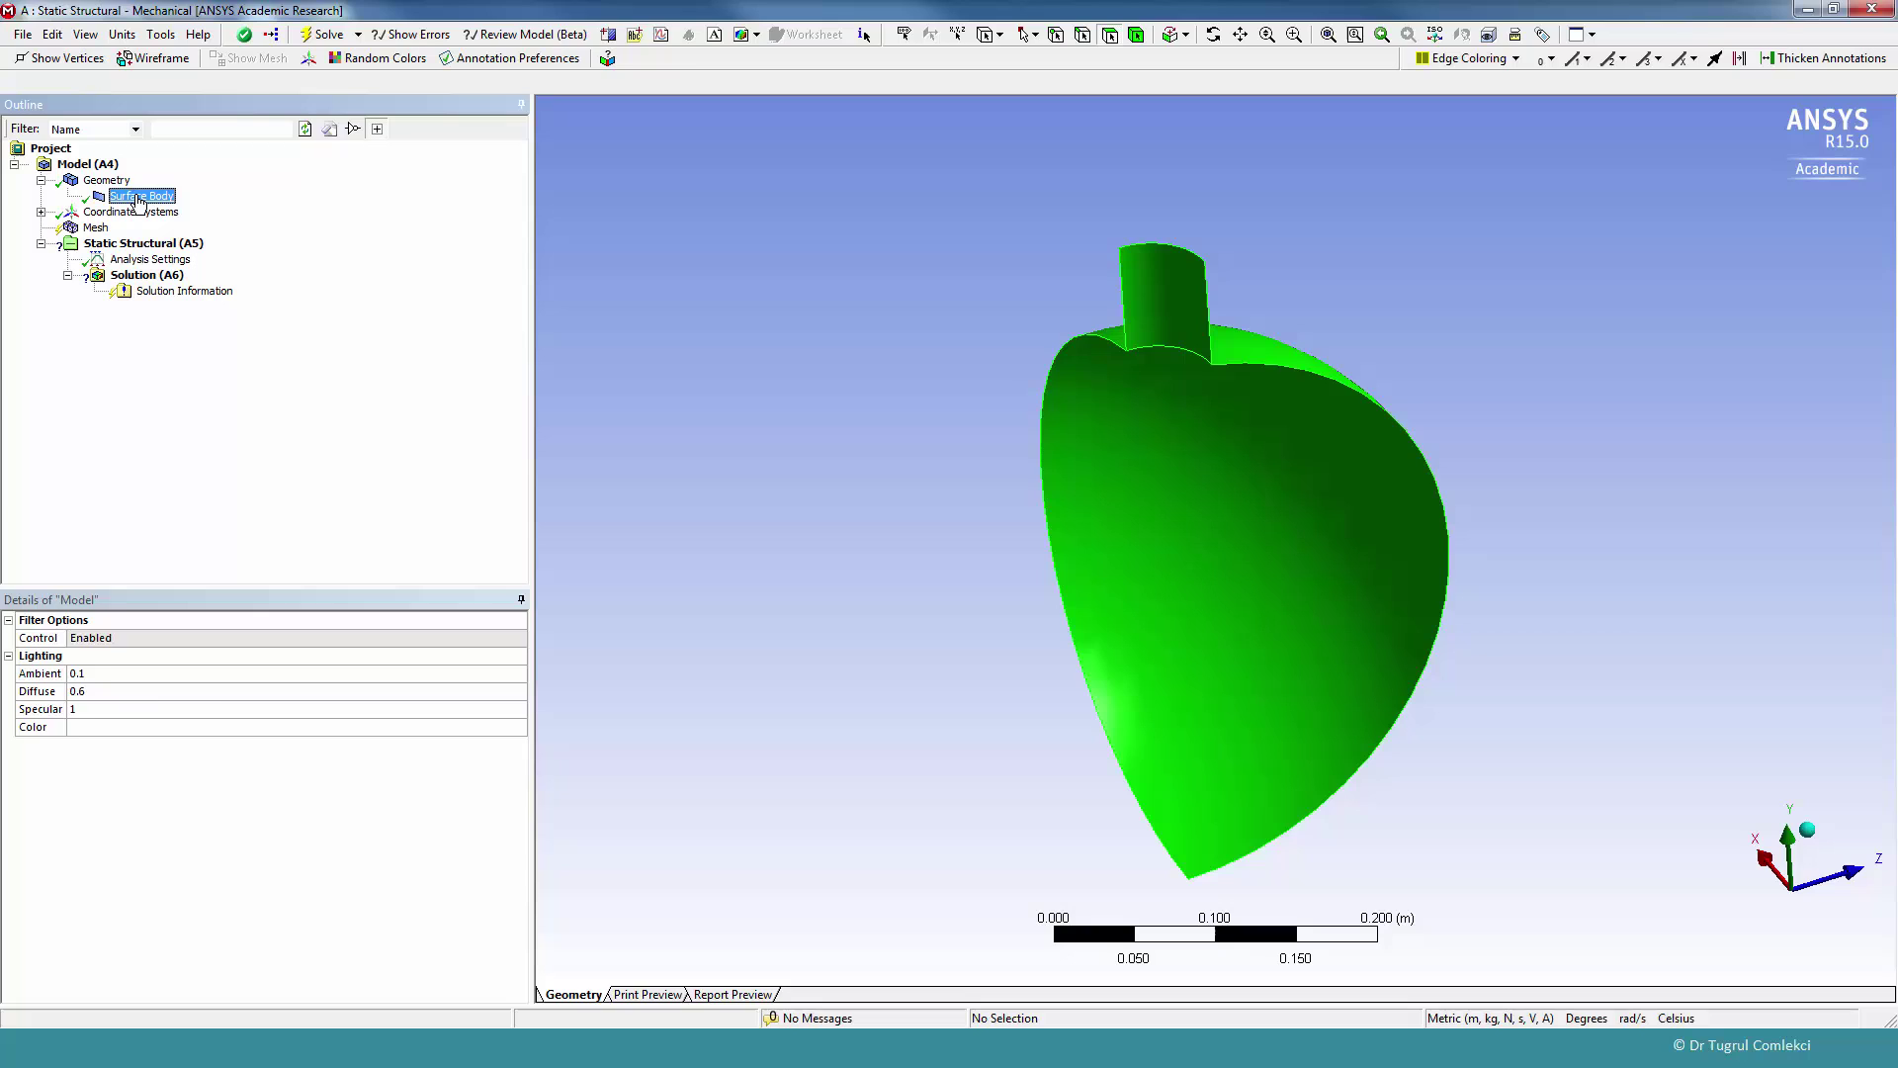
pyautogui.click(146, 197)
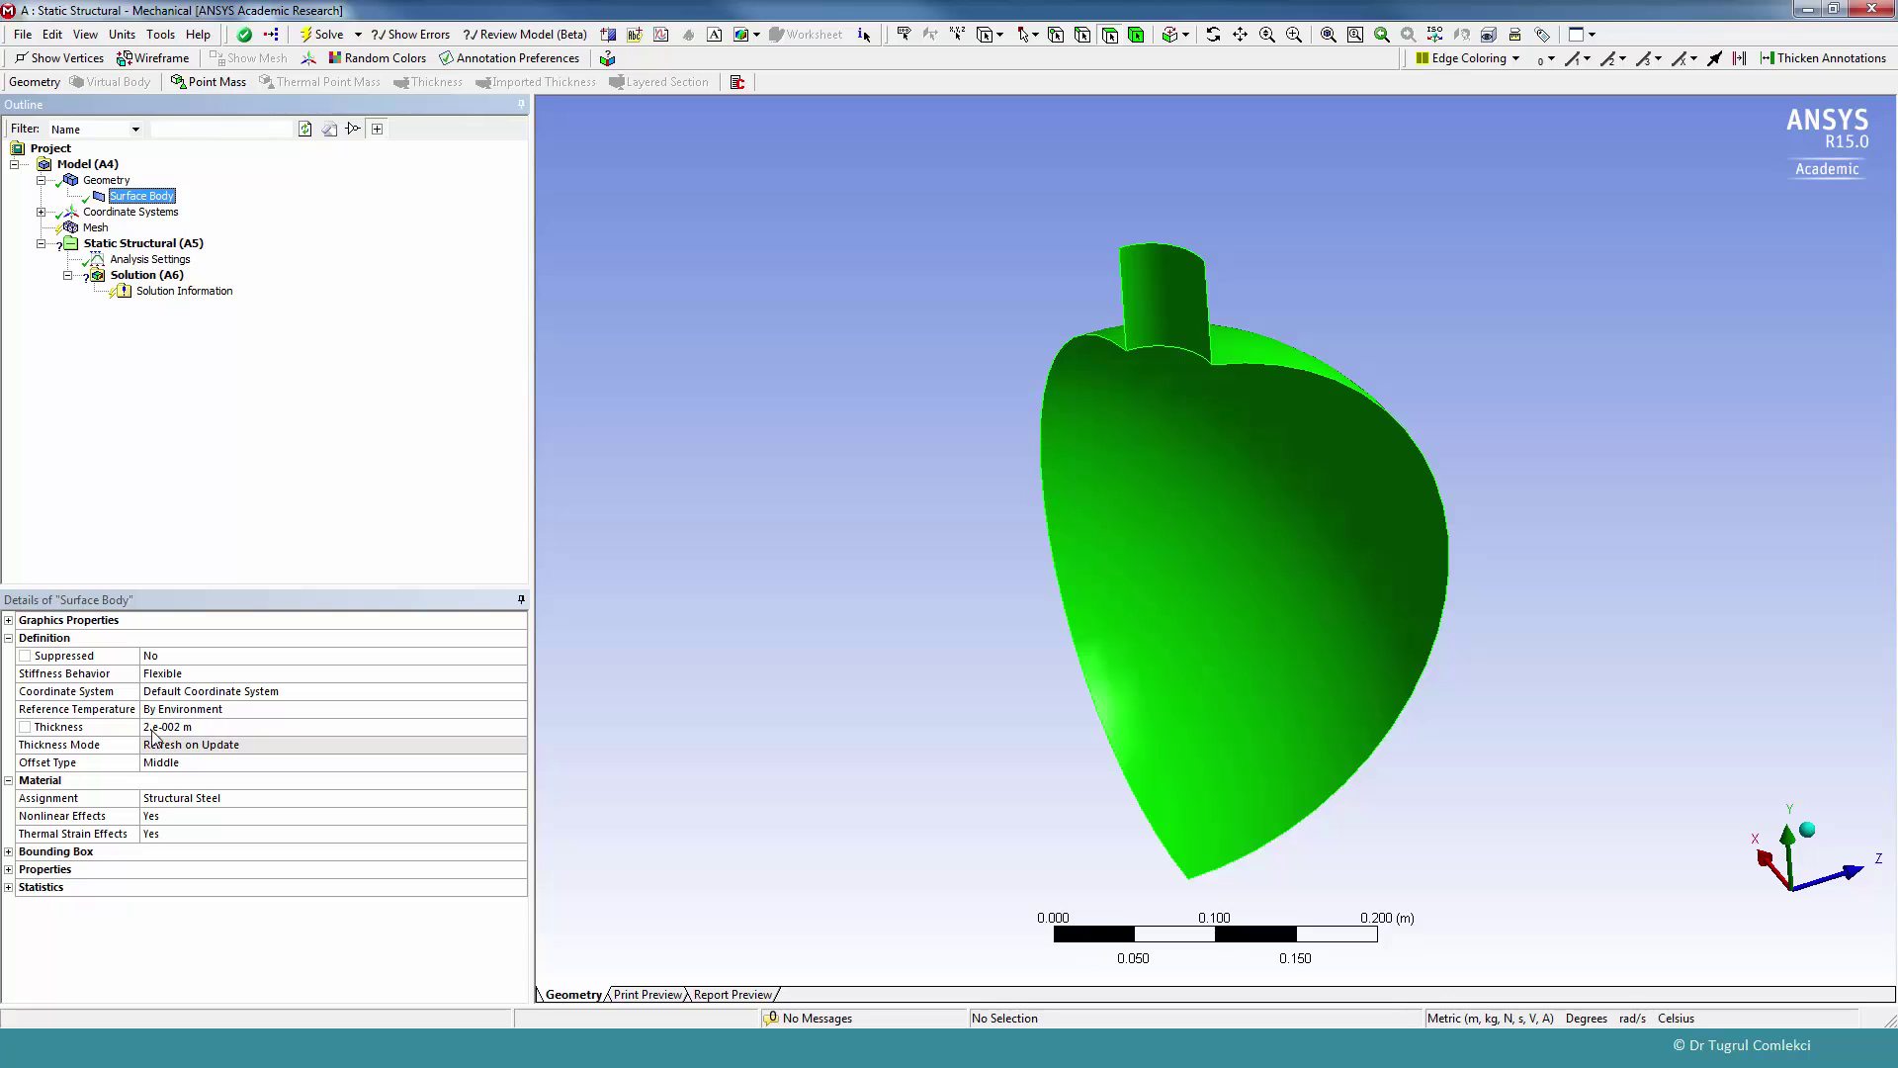
# - Insert a Face Sizing control scoped to the nozzle and spherical faces, editing its Element Size
pyautogui.click(95, 228)
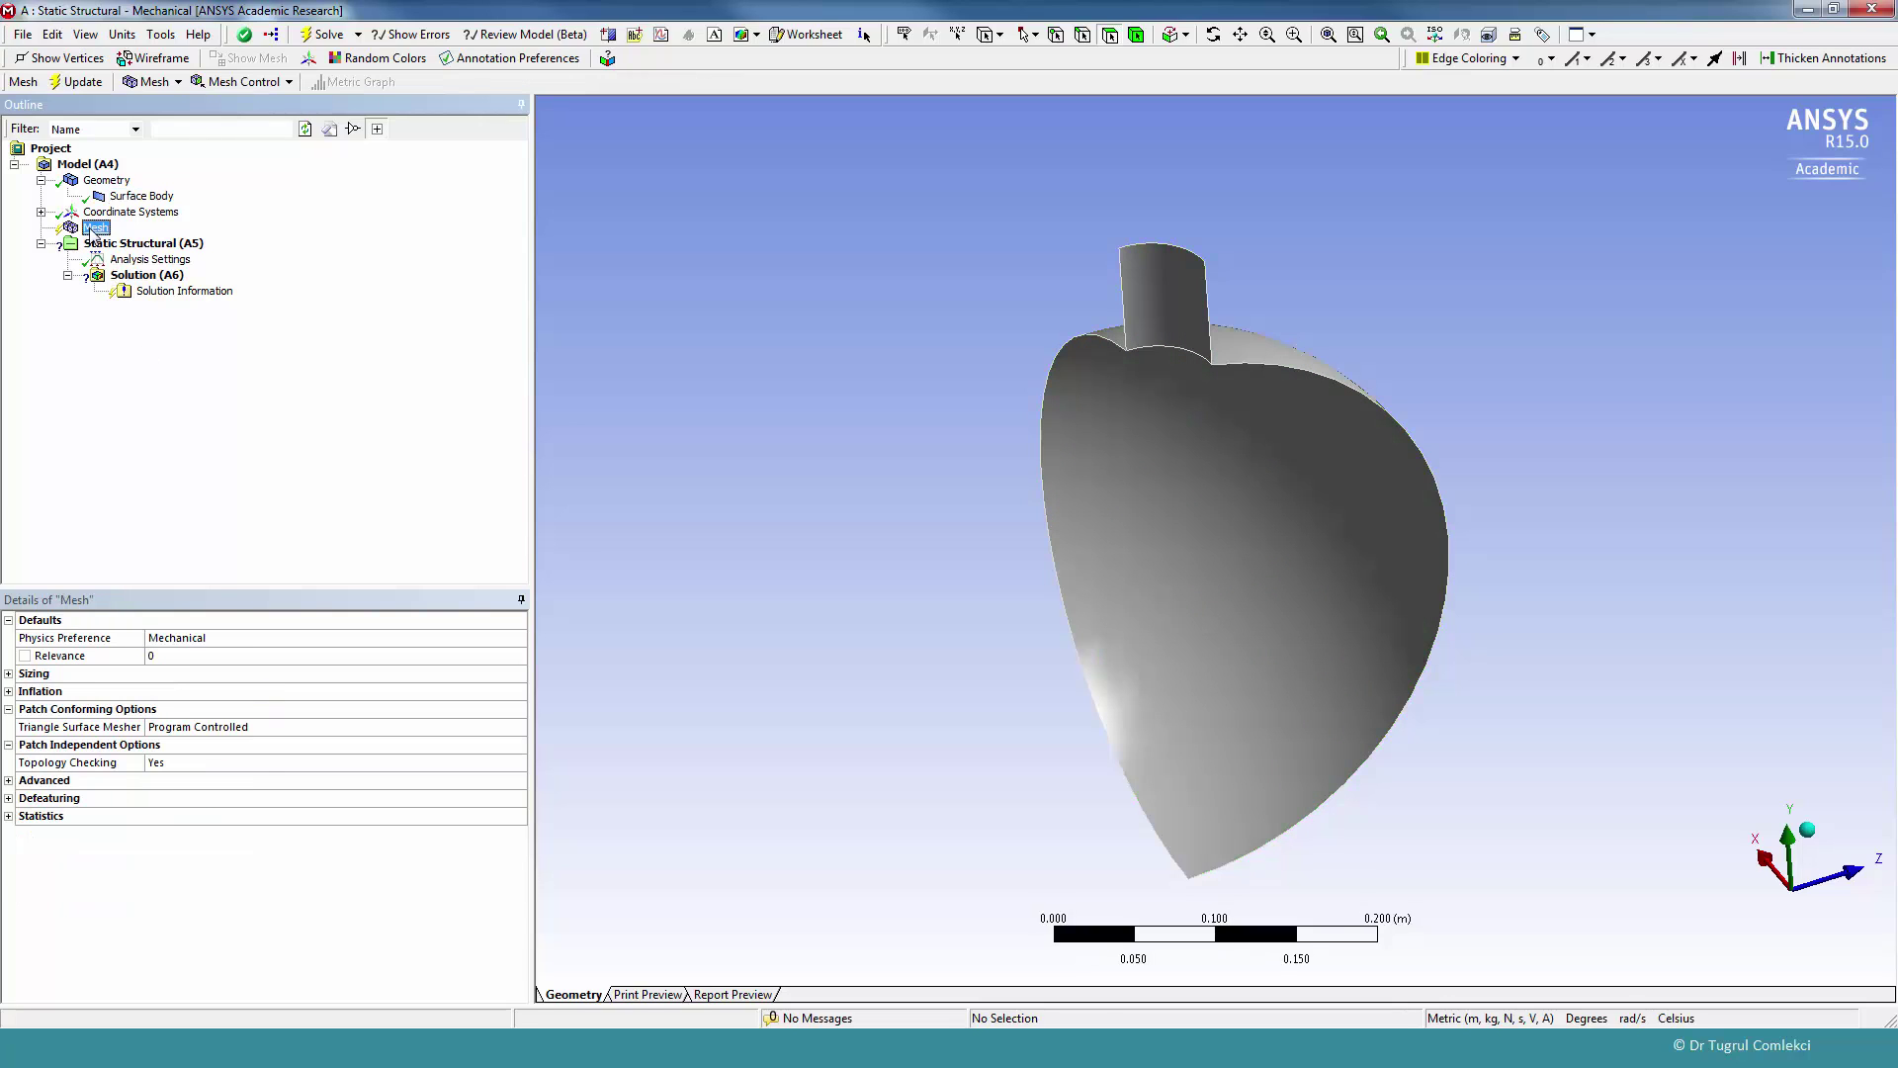
pyautogui.click(247, 84)
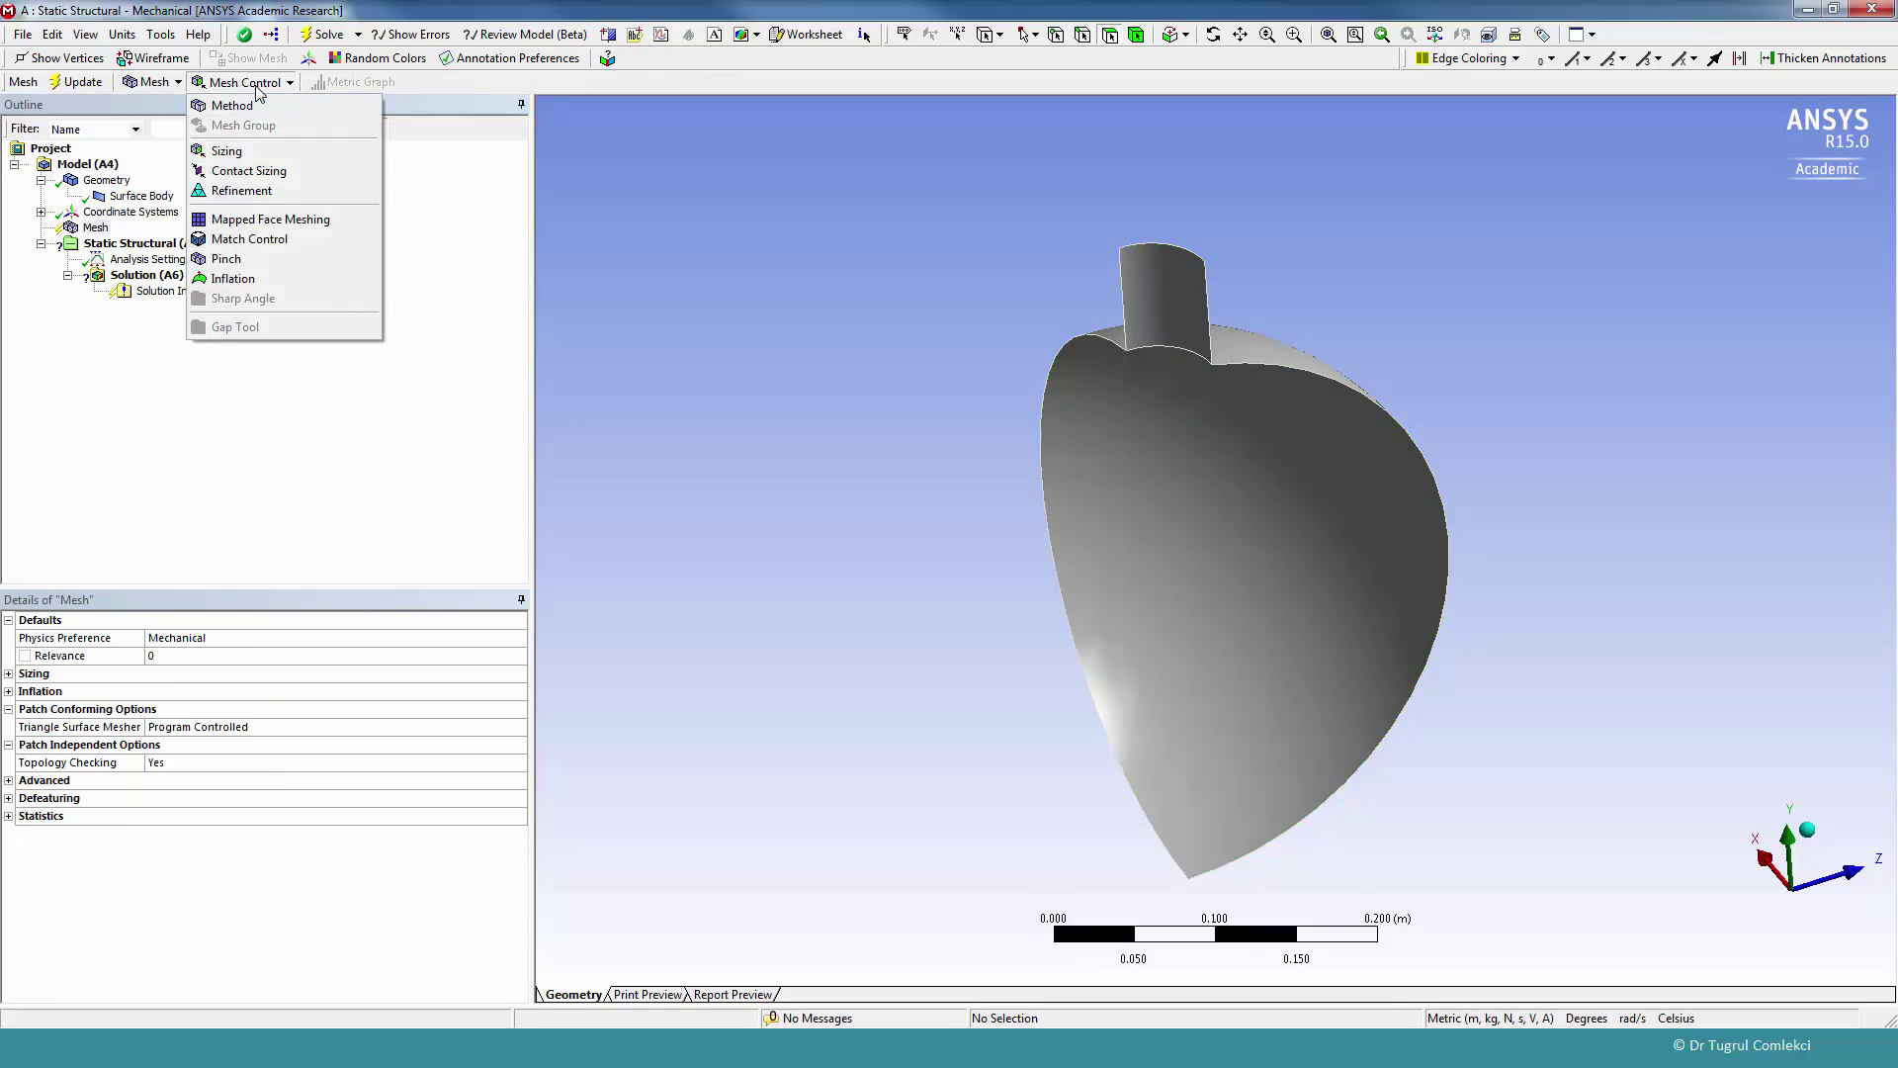
pyautogui.click(235, 152)
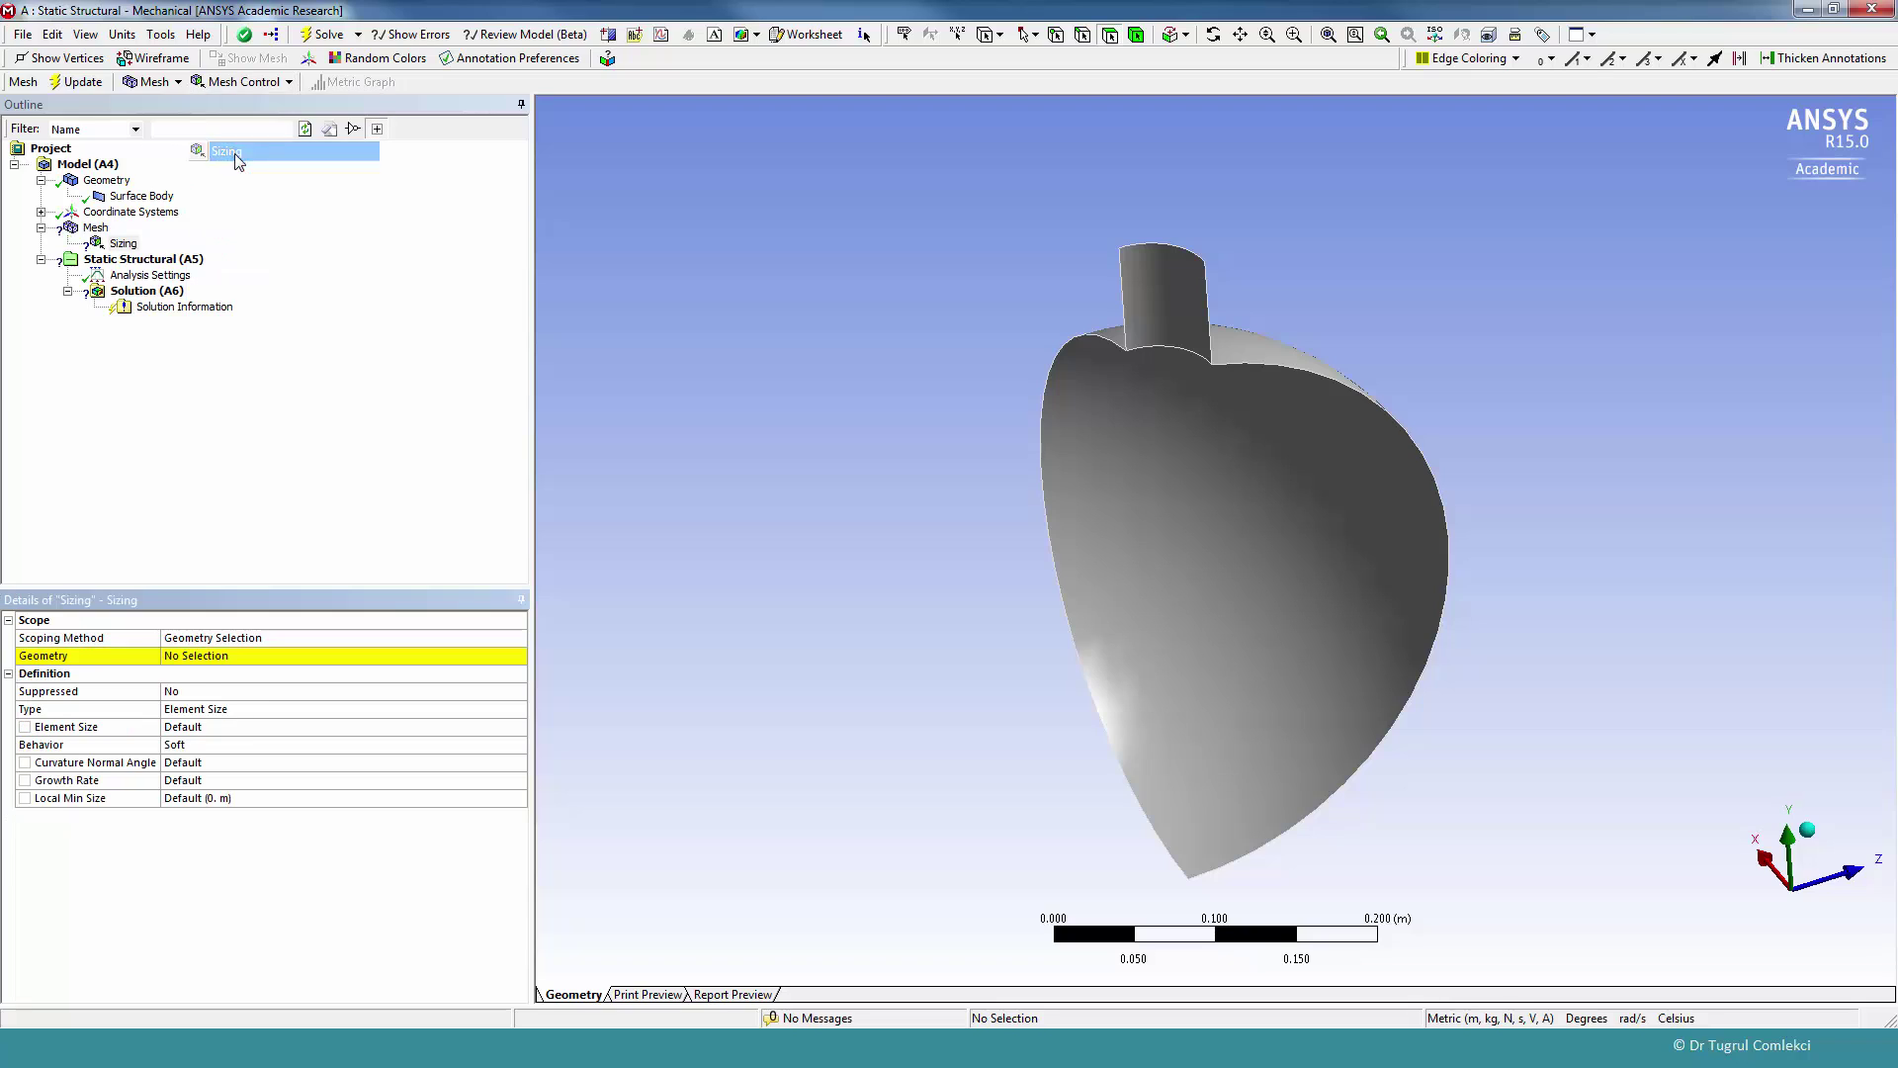
pyautogui.click(247, 657)
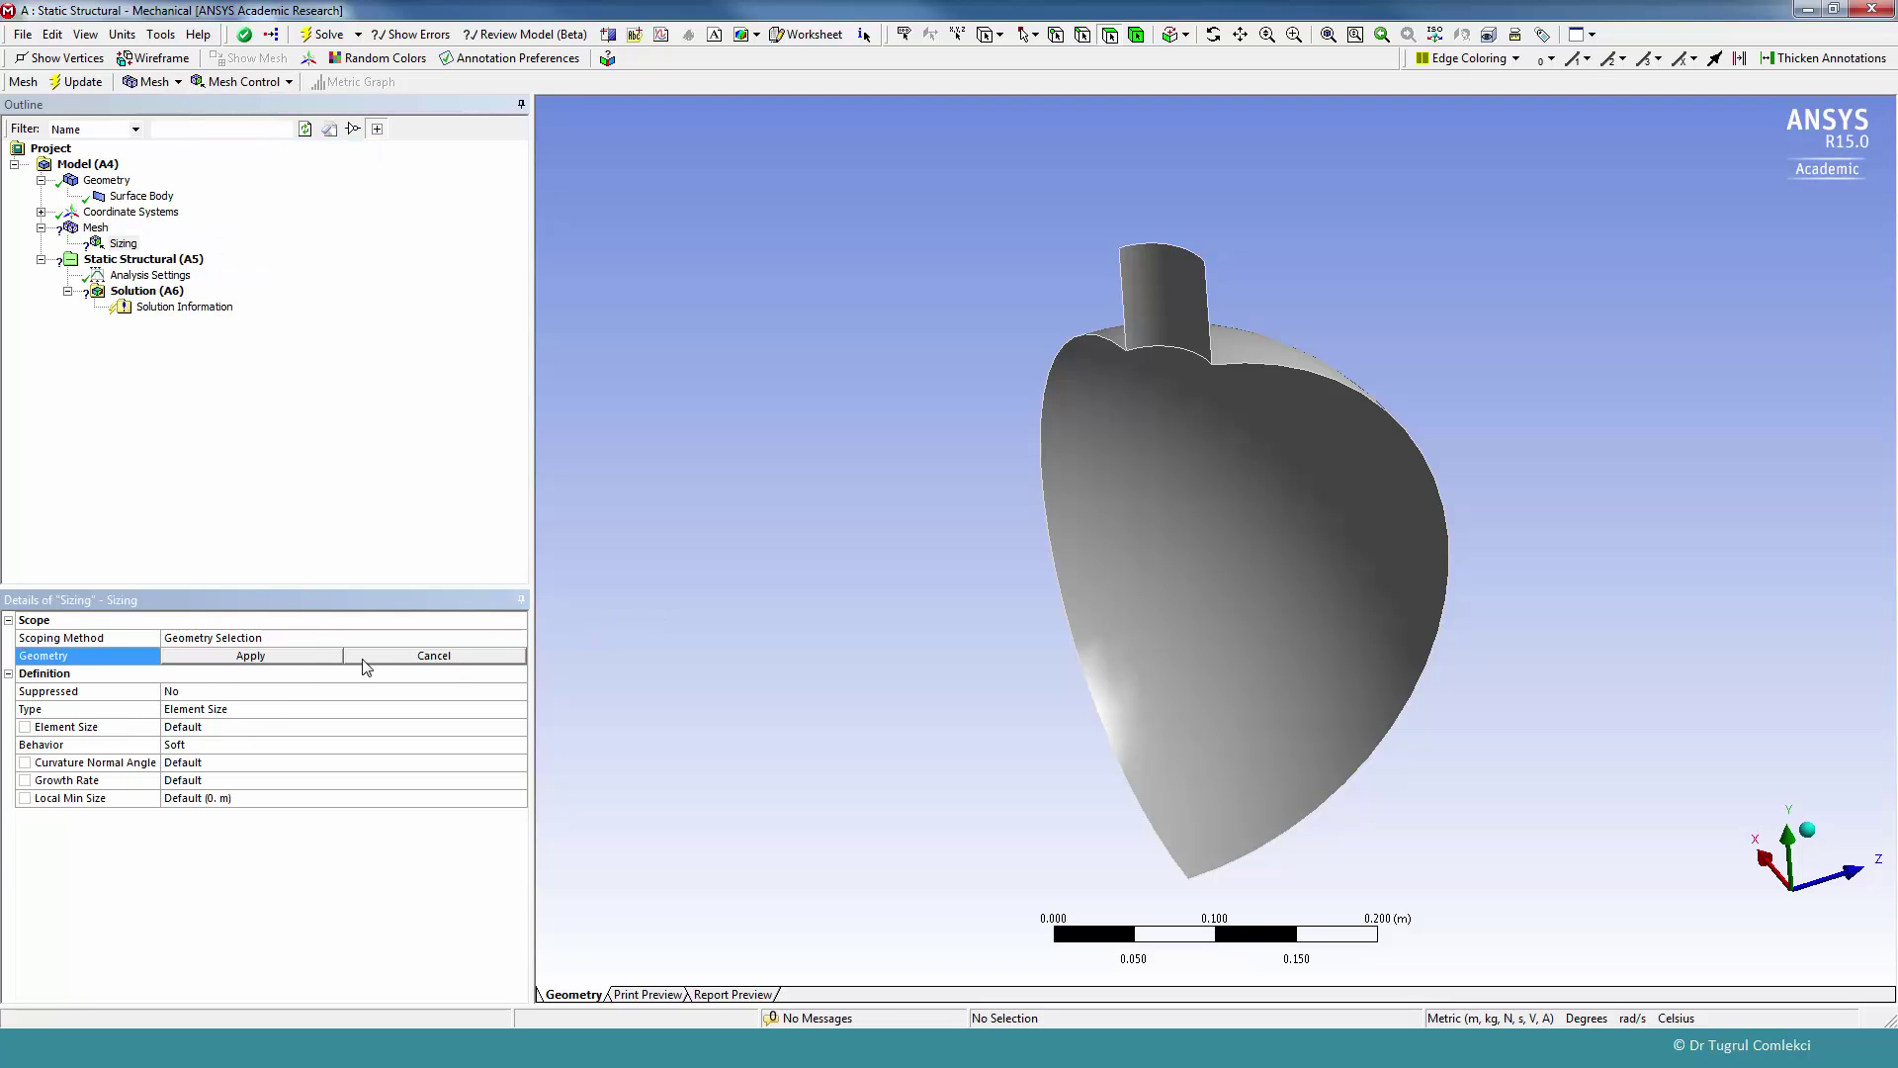
pyautogui.click(1161, 299)
pyautogui.keyDown('ctrl'); pyautogui.click(1272, 459); pyautogui.keyUp('ctrl')
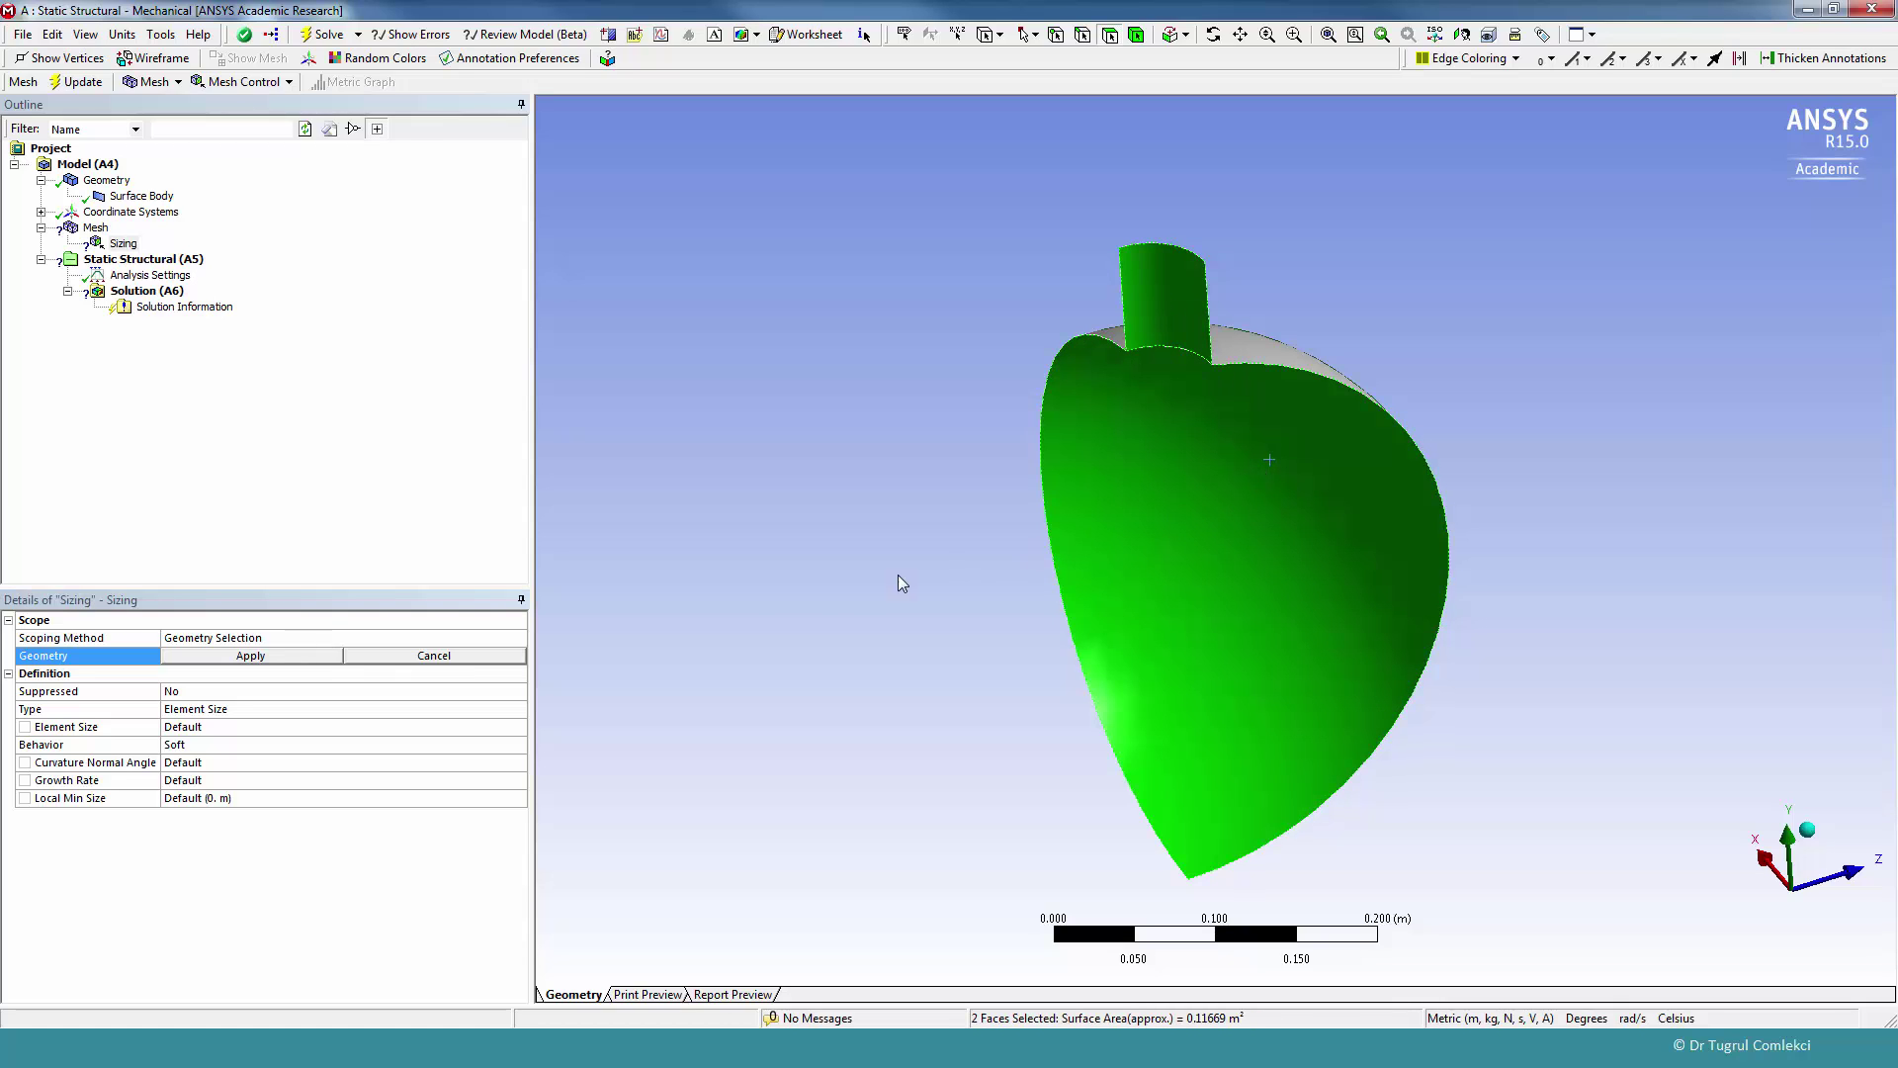
pyautogui.click(277, 657)
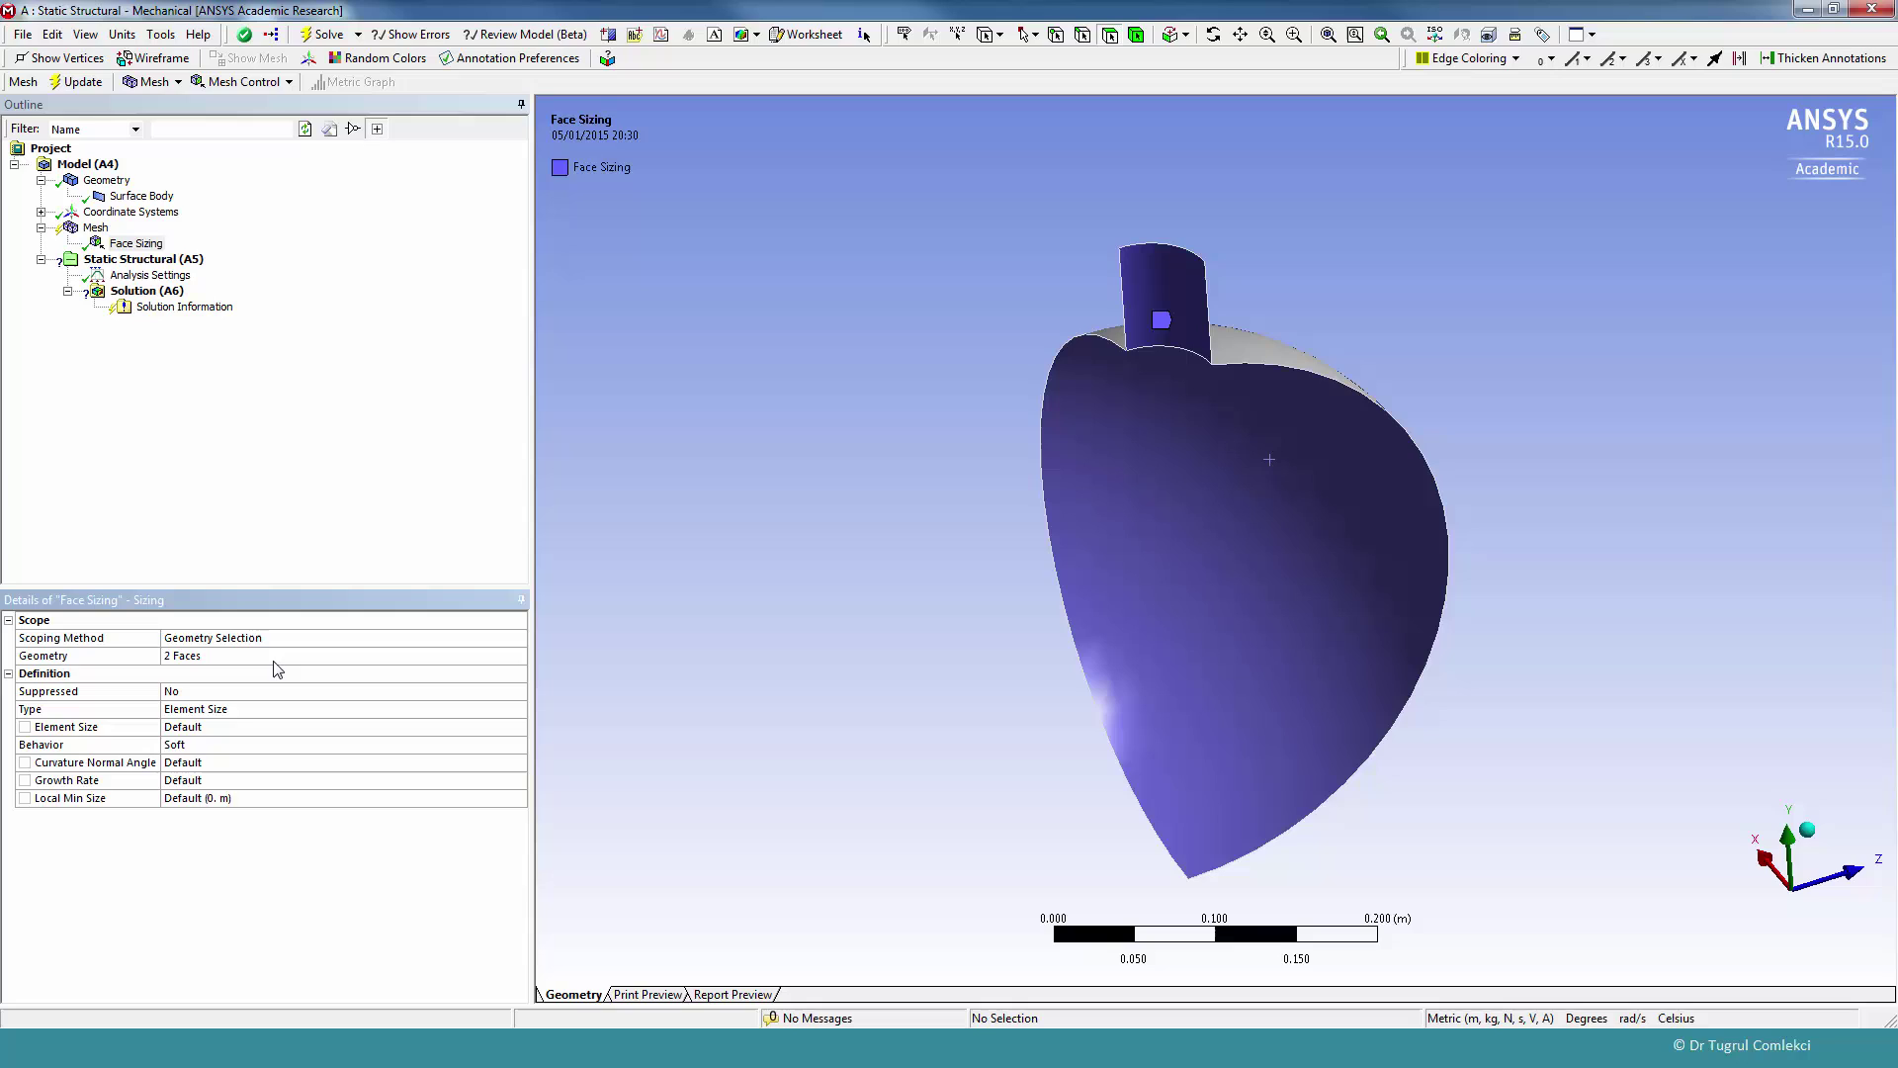
pyautogui.click(236, 725)
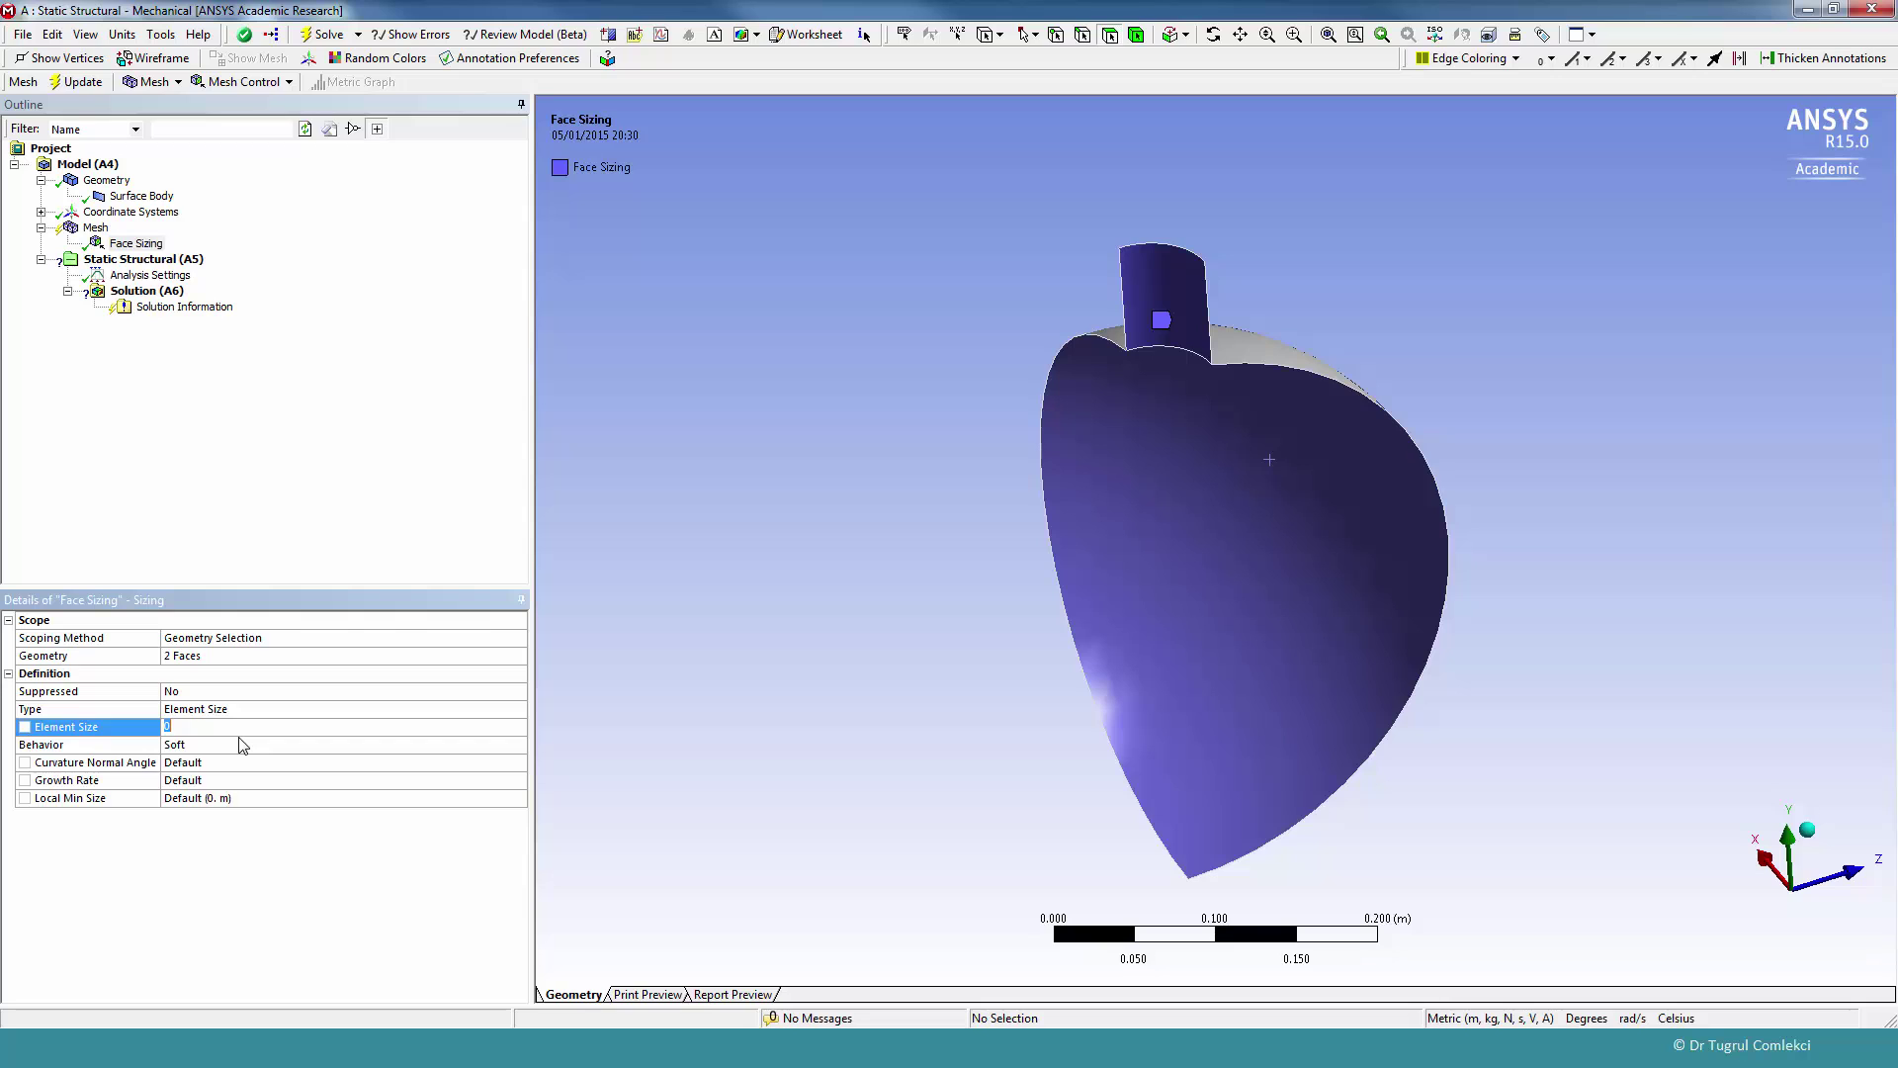
# - Set the face sizing element size to 4 and view the generated mesh
pyautogui.write('4')
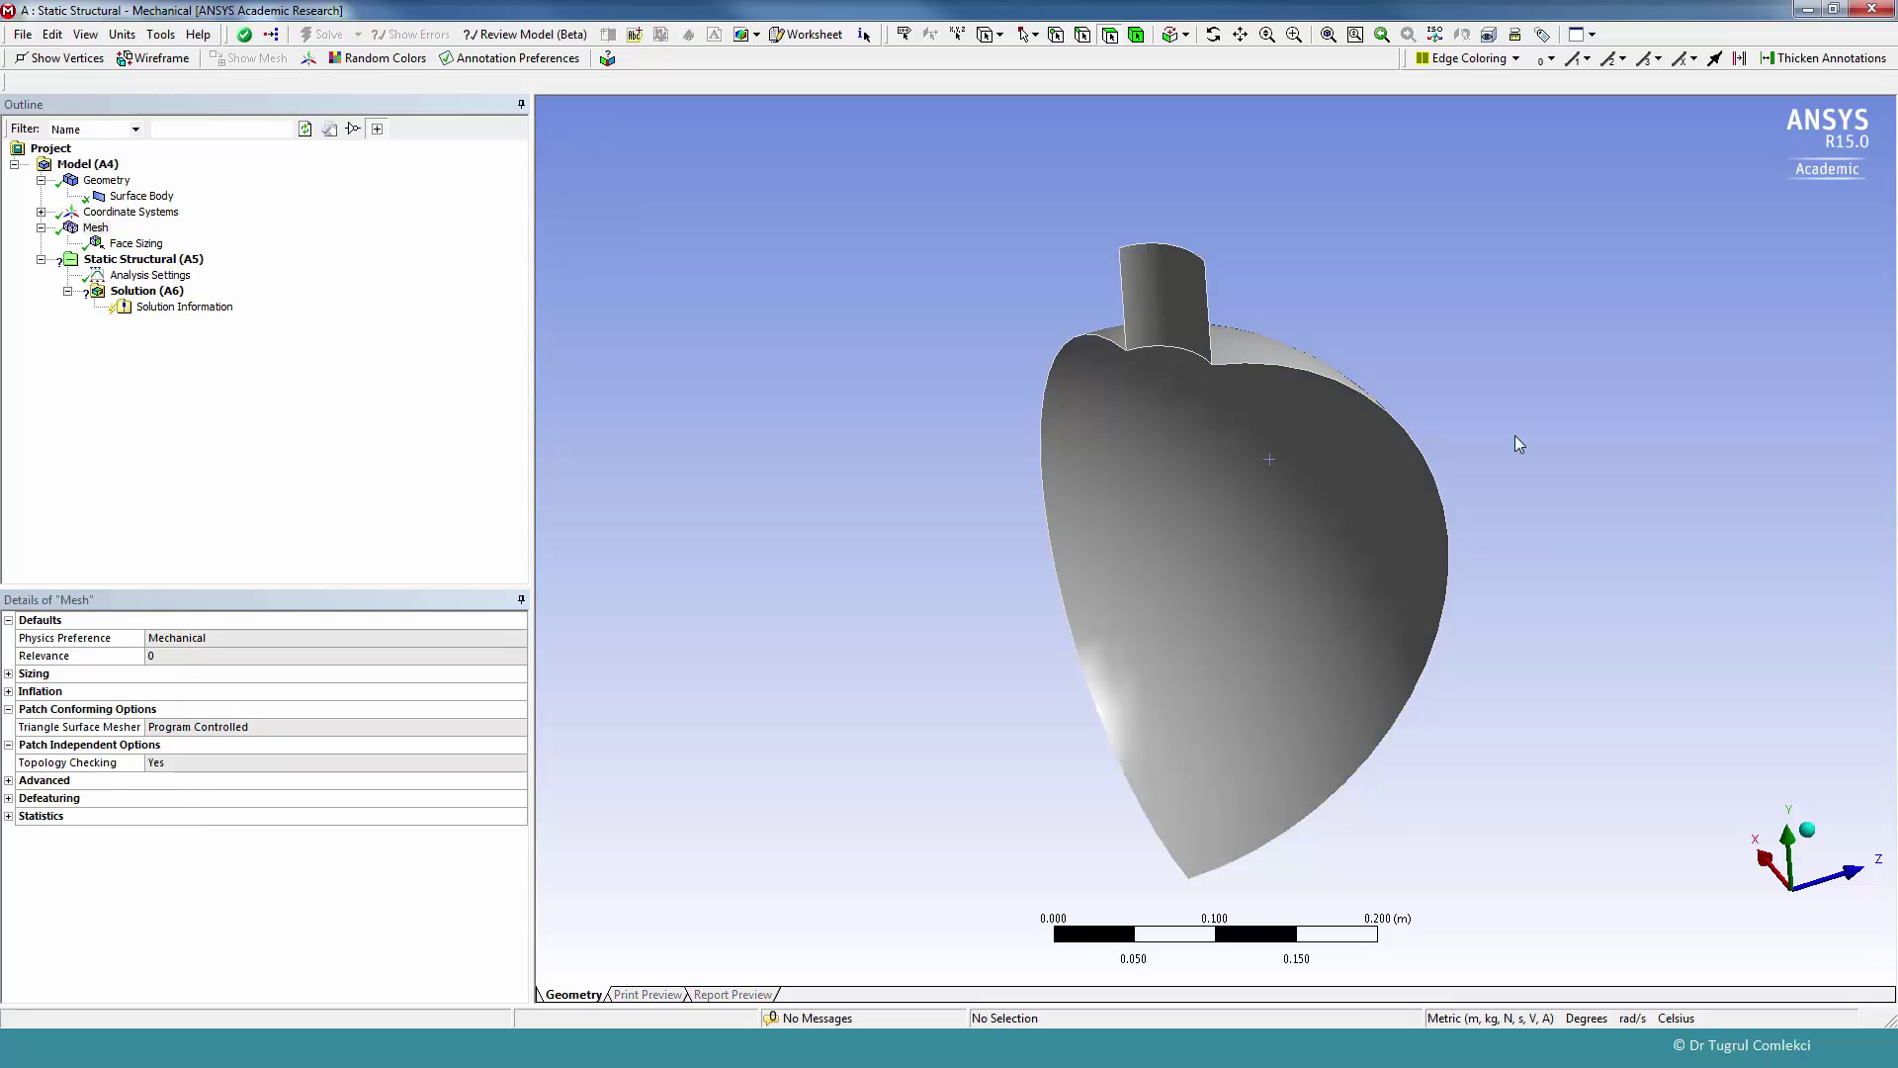
pyautogui.click(1547, 420)
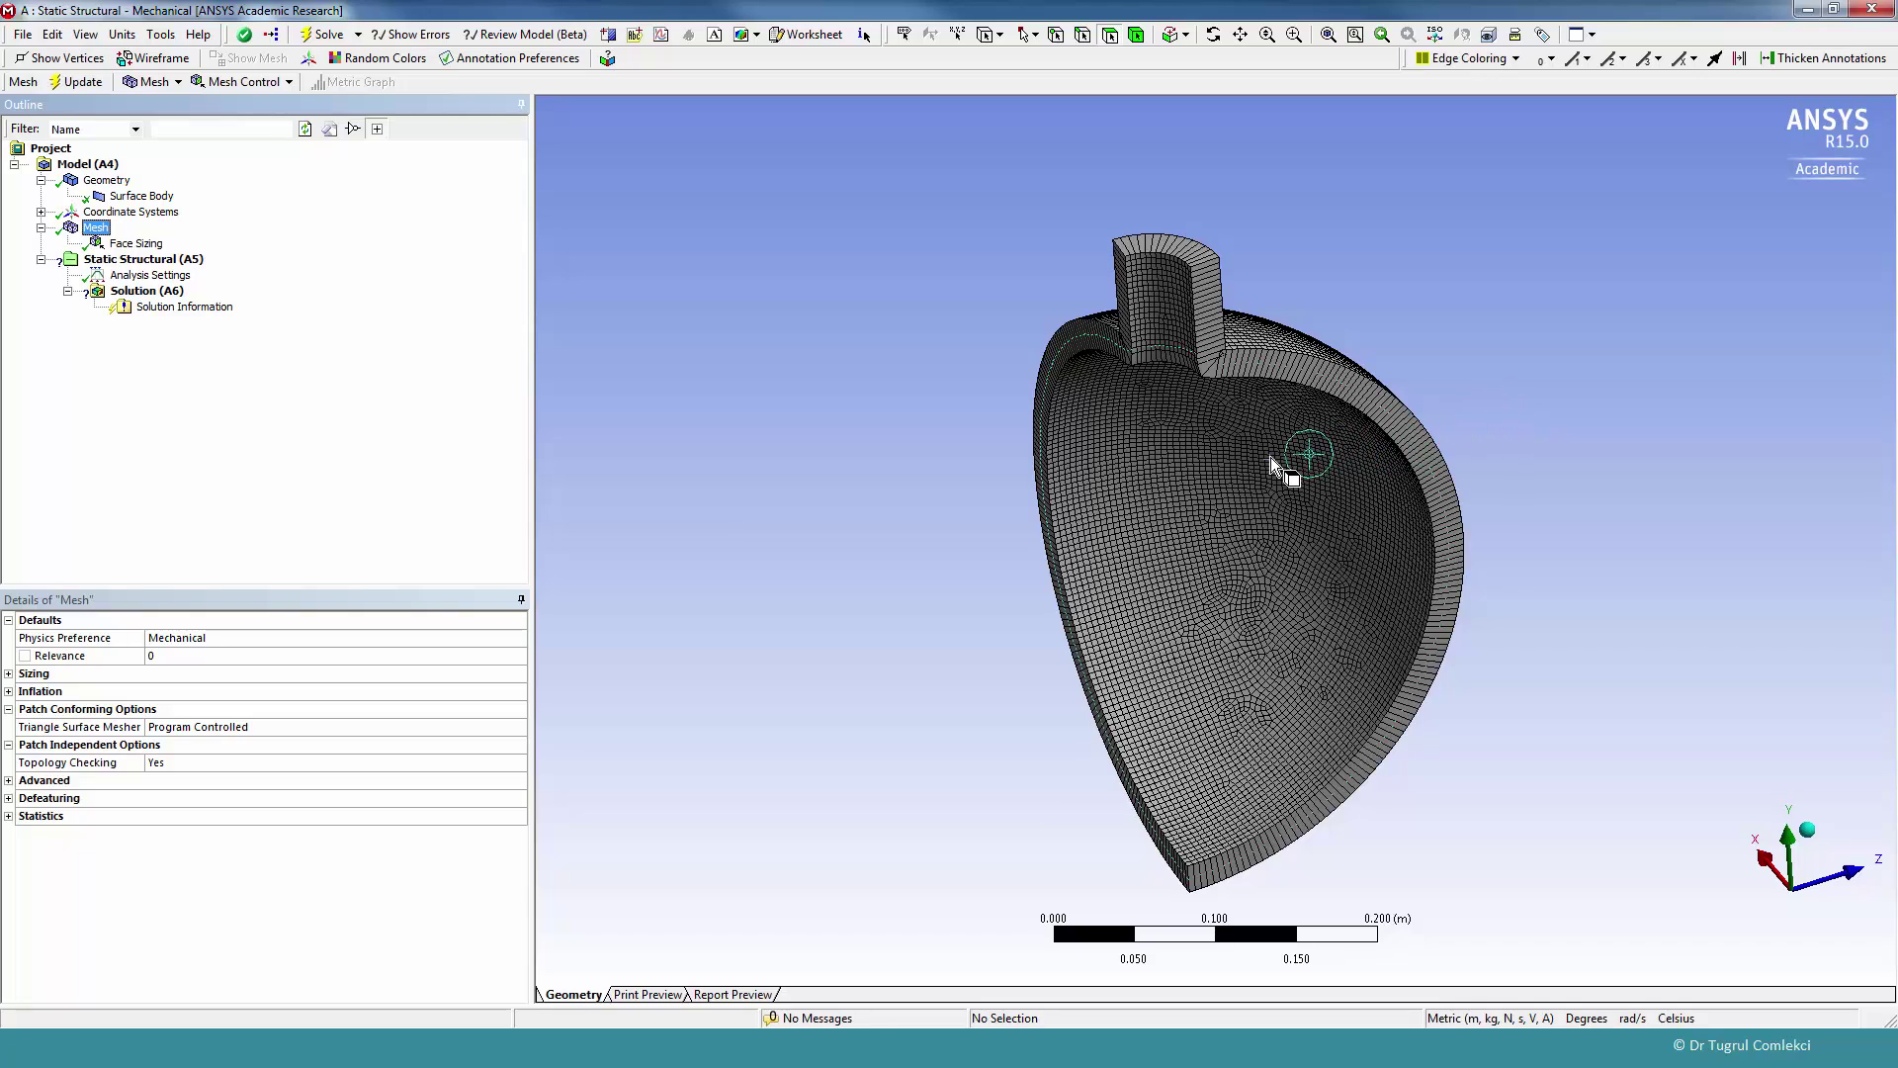
pyautogui.moveTo(1256, 456); pyautogui.dragTo(1084, 463, button='middle')
pyautogui.scroll(3, 1085, 463)
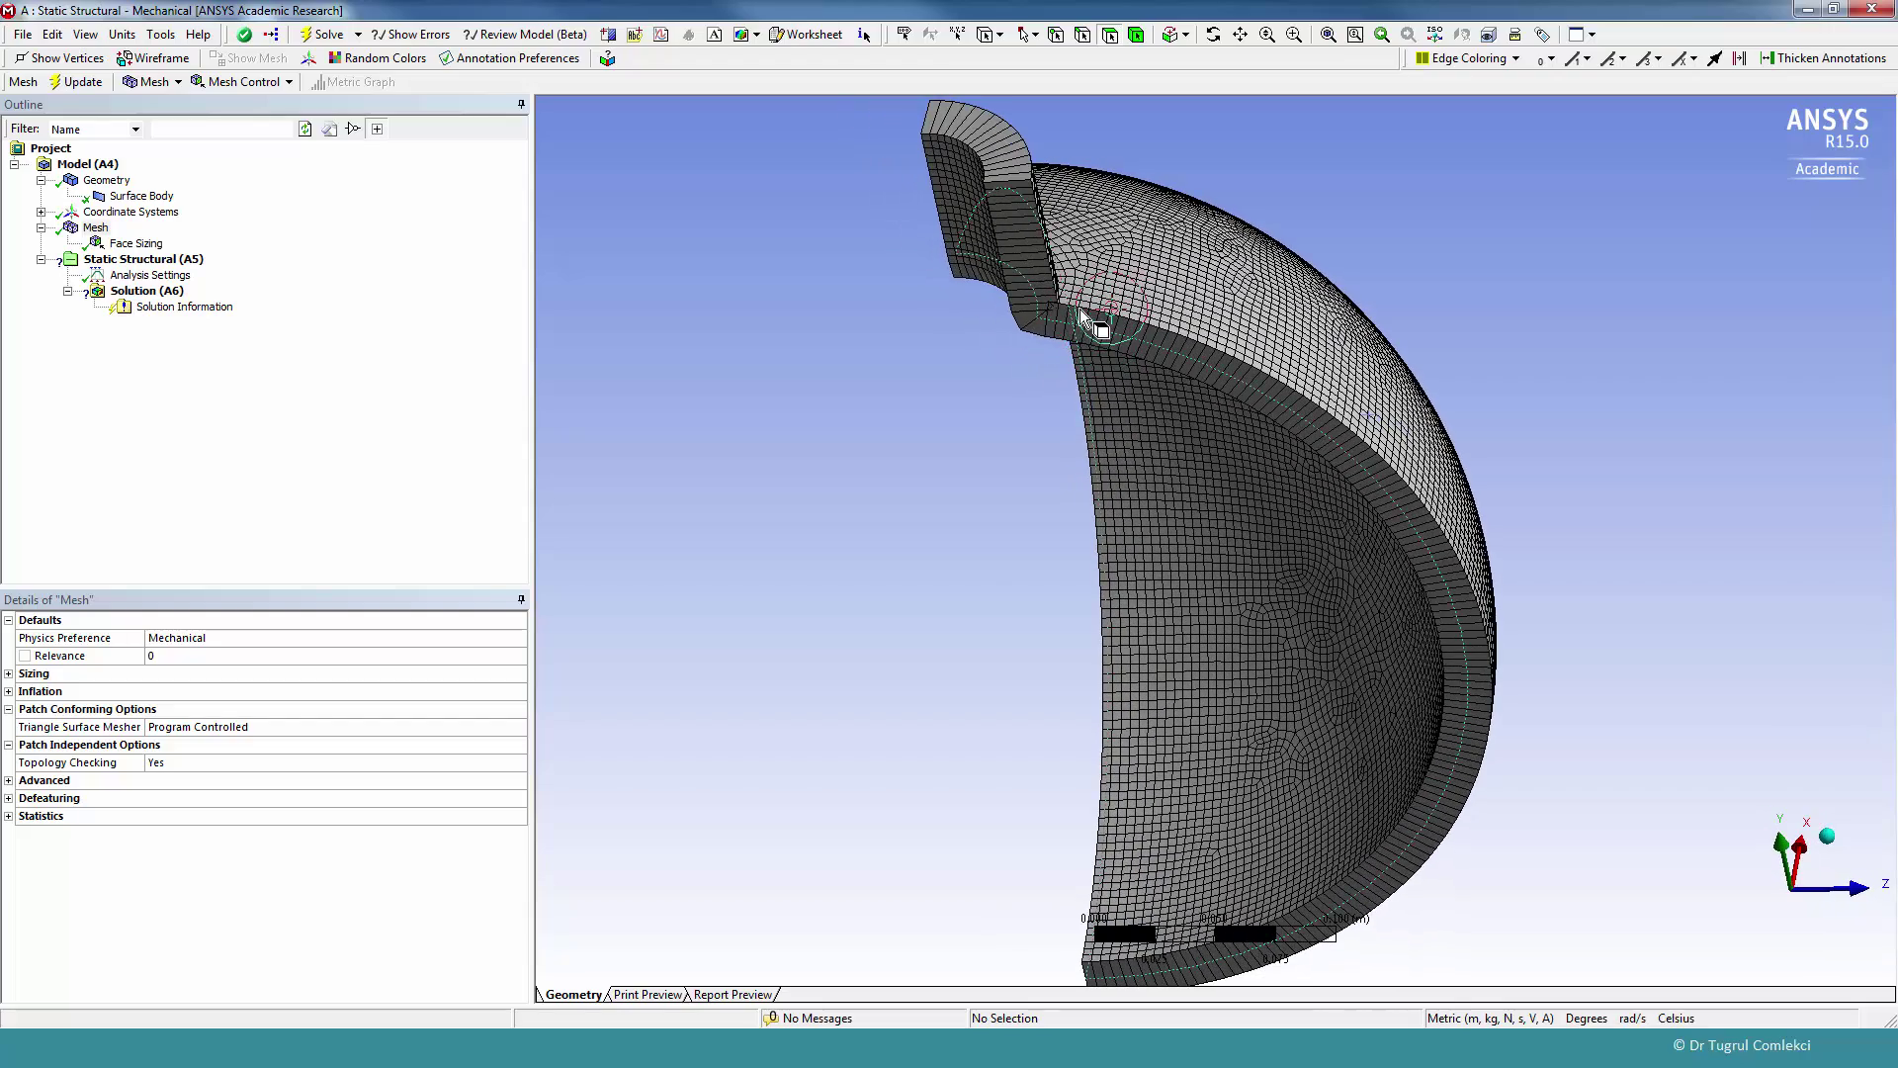
# - Inspect the mesh from other angles, then select the Static Structural analysis
pyautogui.moveTo(1097, 346); pyautogui.dragTo(1135, 371, button='middle')
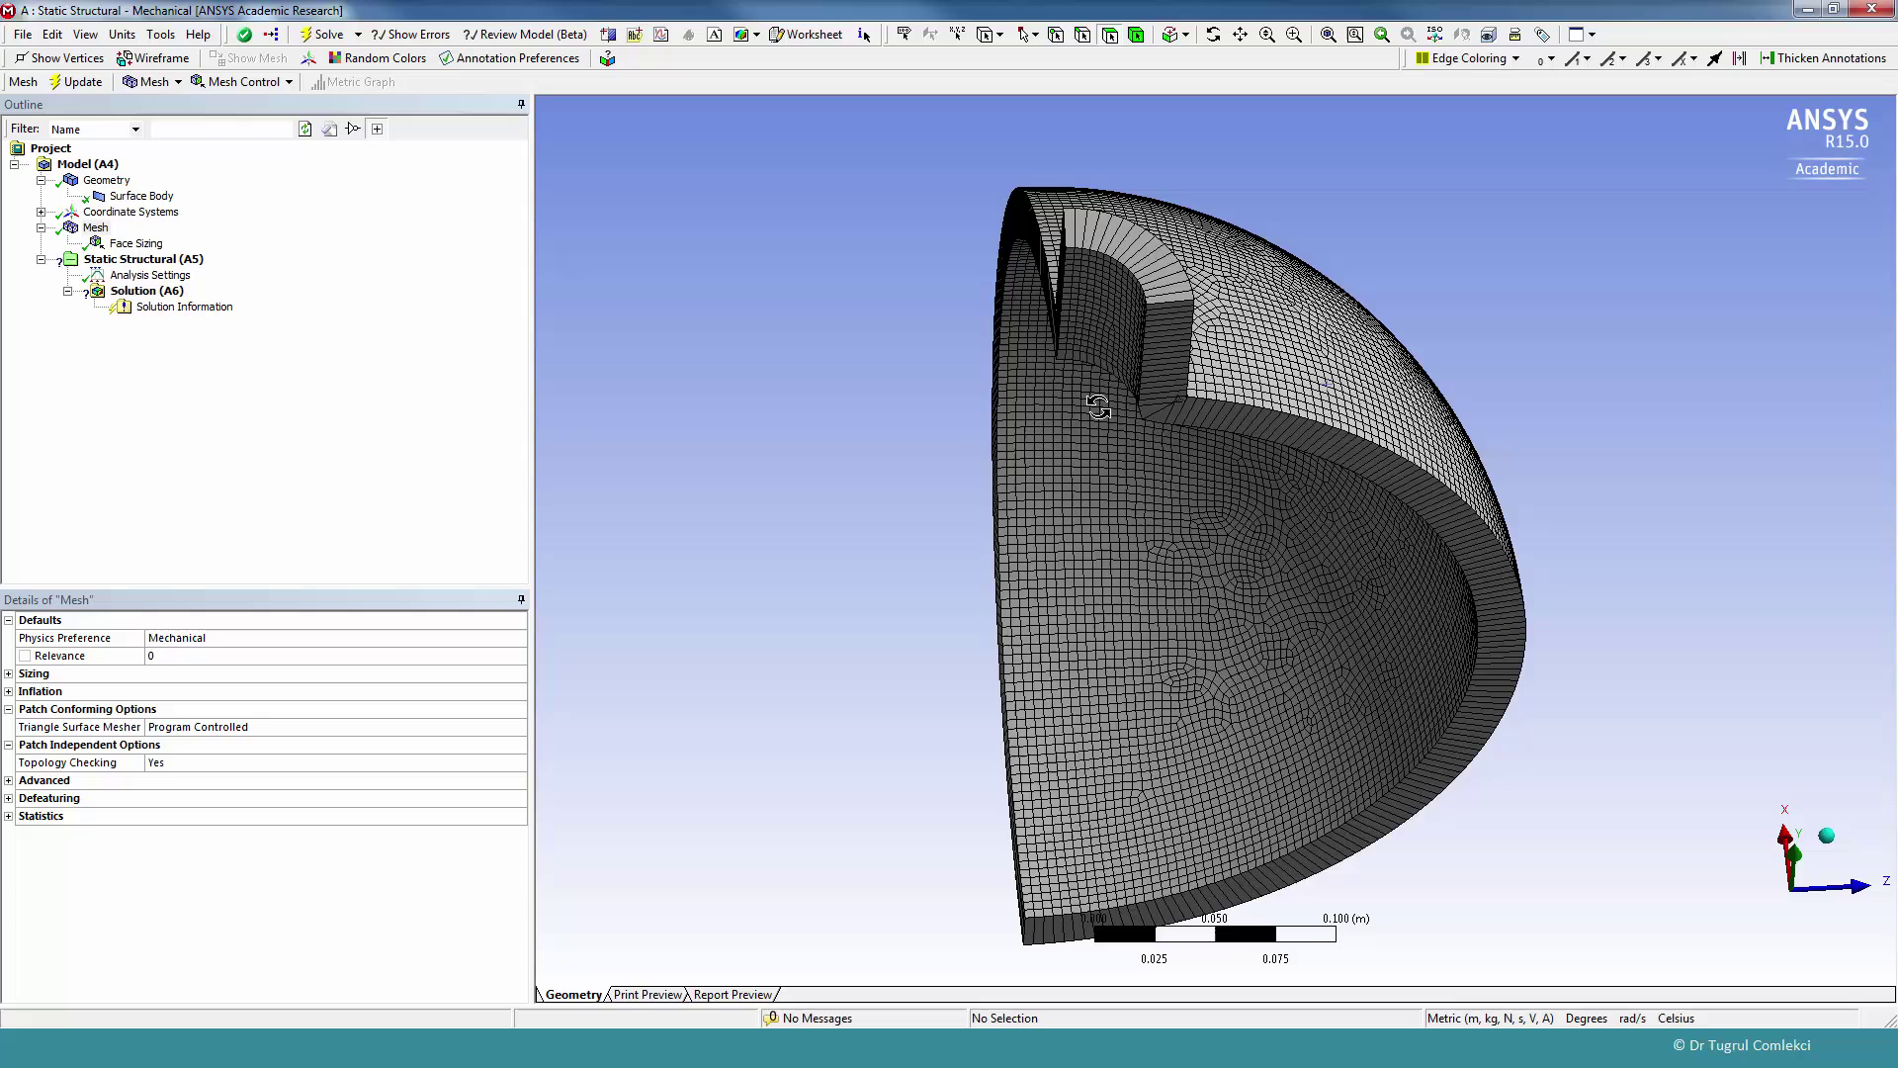
pyautogui.moveTo(1098, 407); pyautogui.dragTo(929, 384)
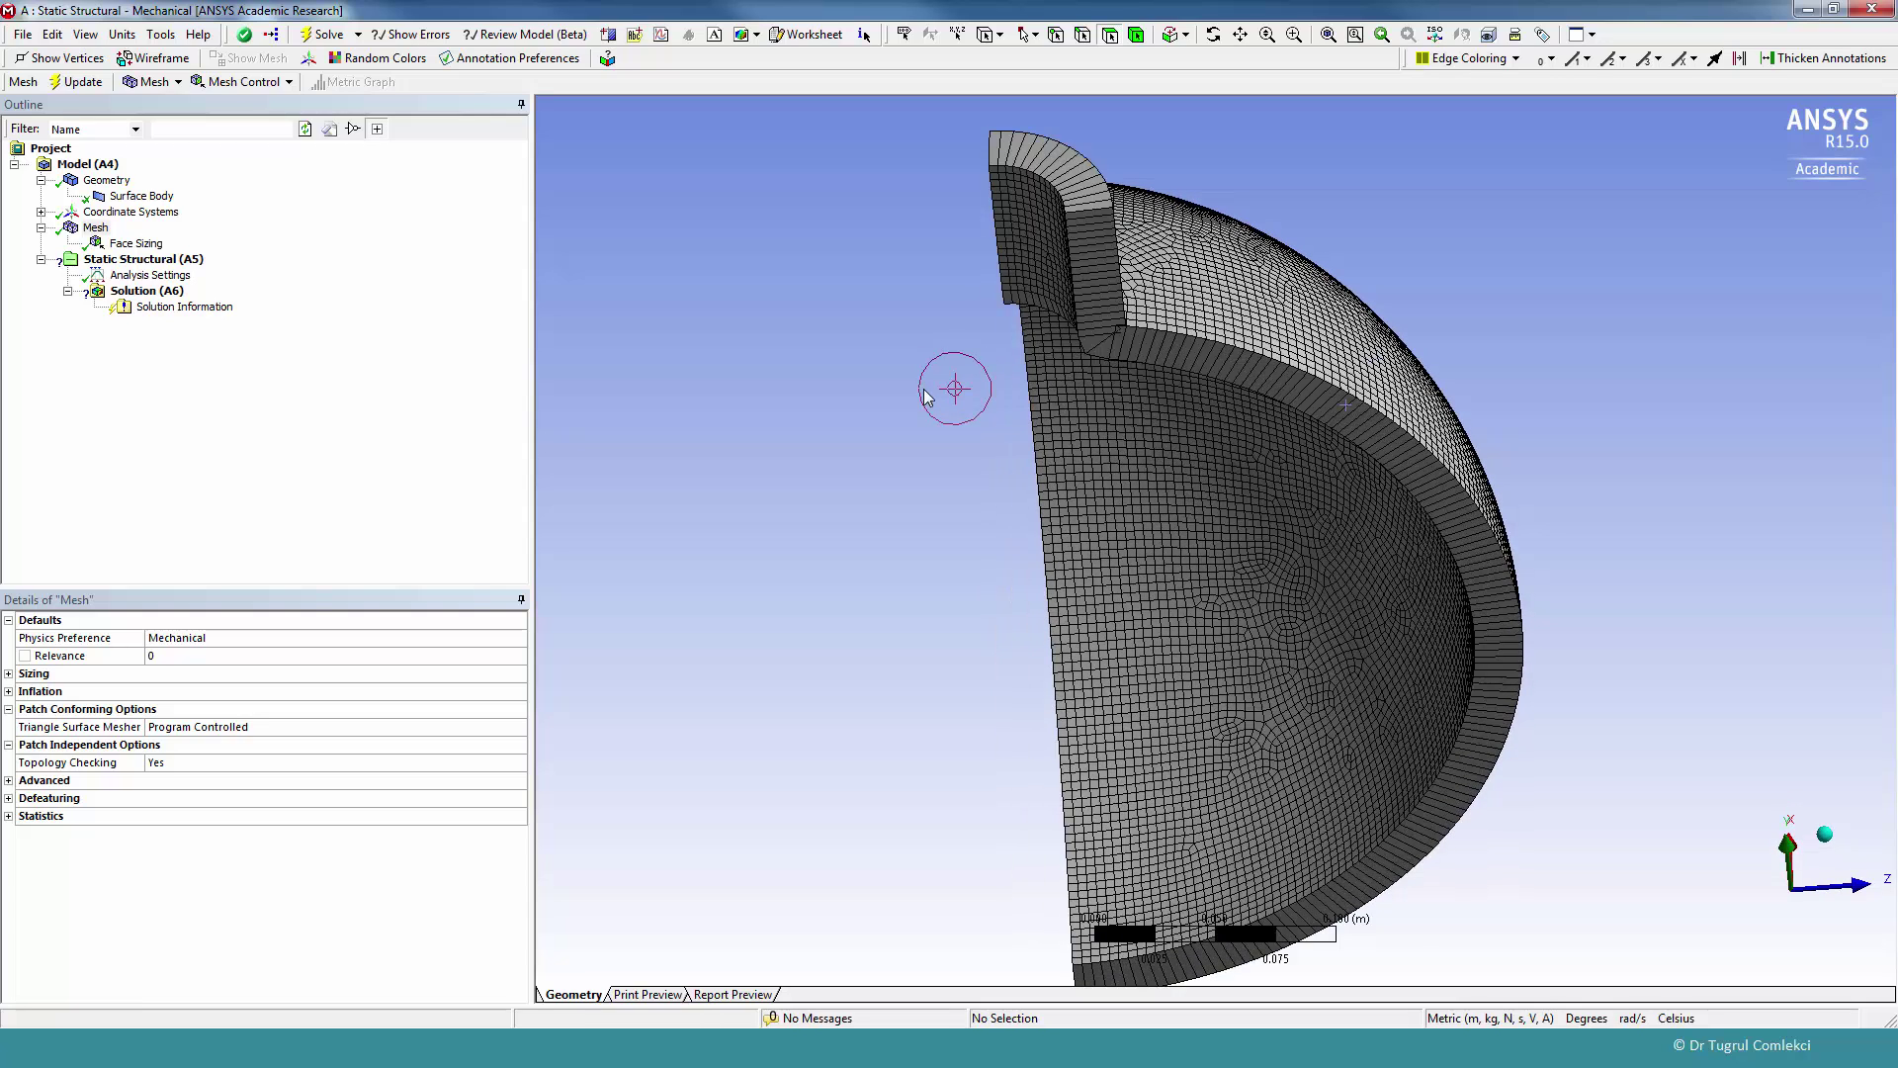
pyautogui.click(1033, 348)
pyautogui.click(151, 261)
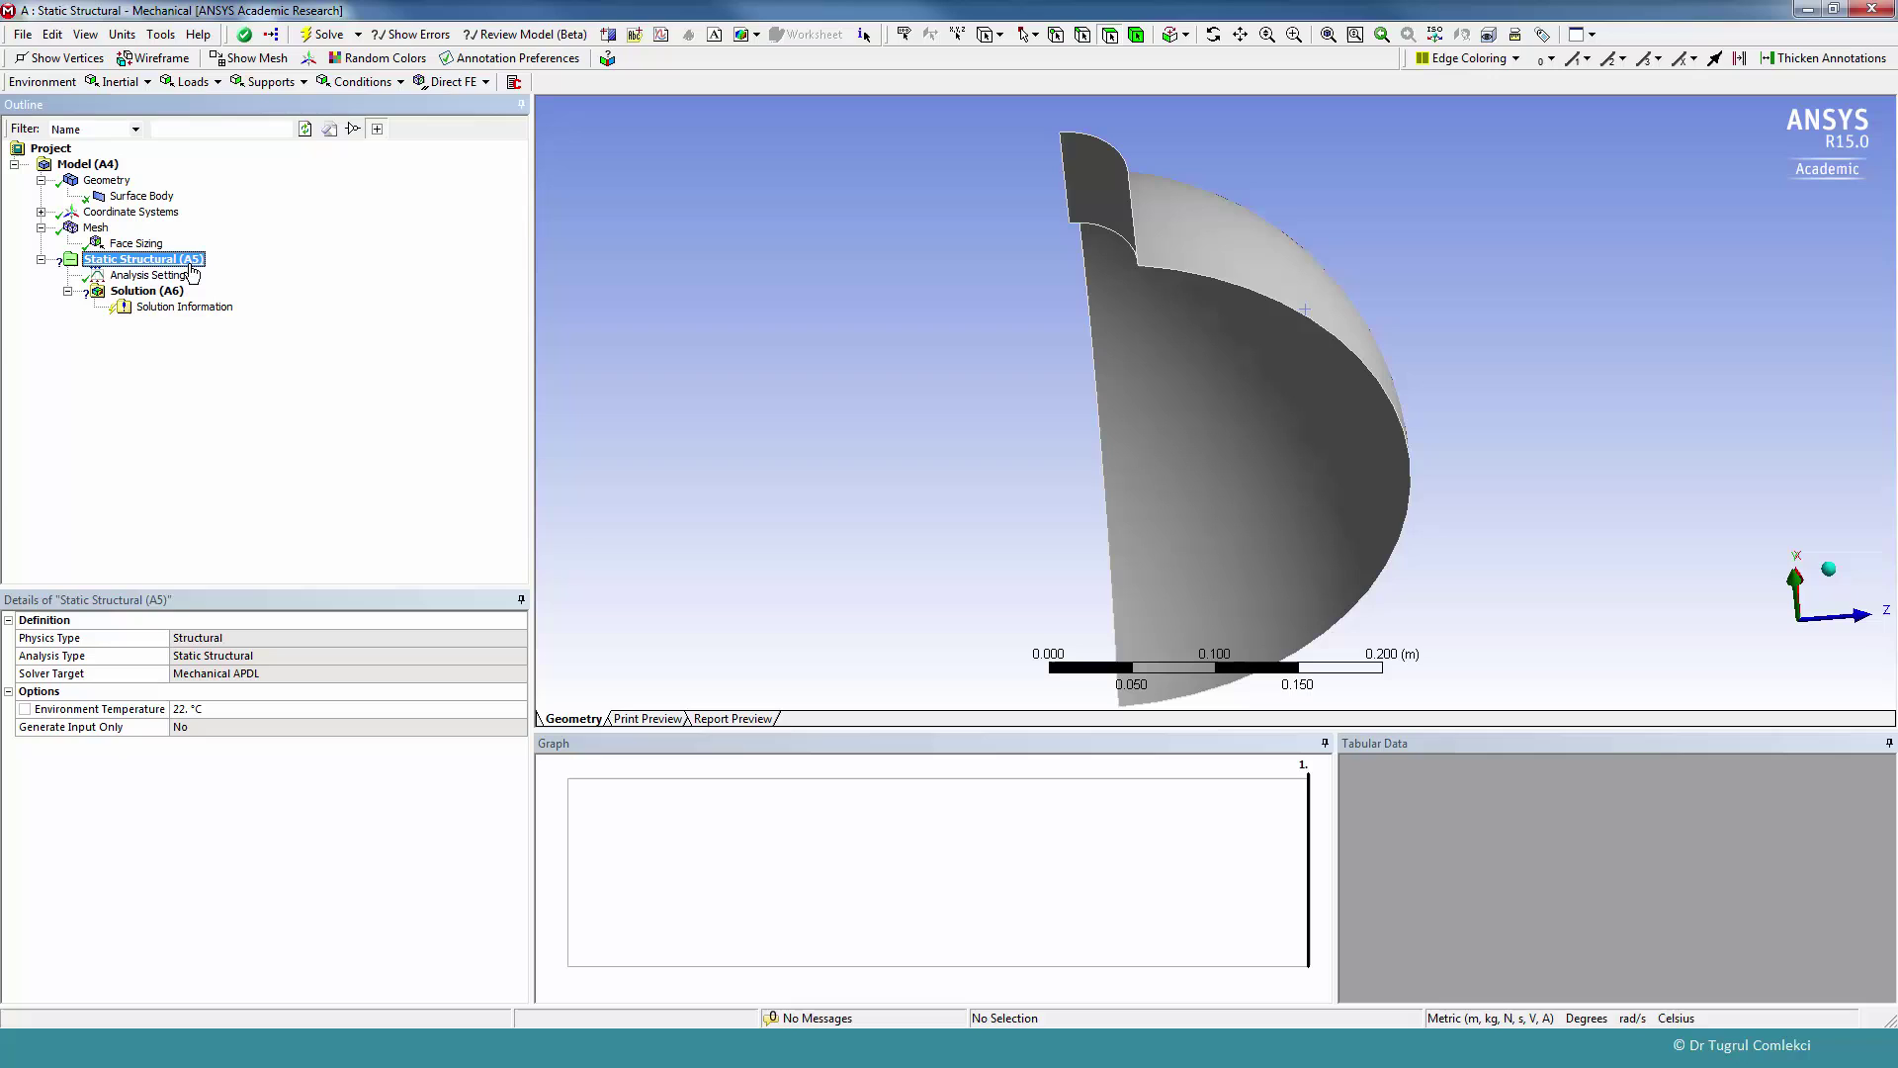
# - Add a Displacement support on the nozzle and shell cut edges with X = 0
pyautogui.click(276, 87)
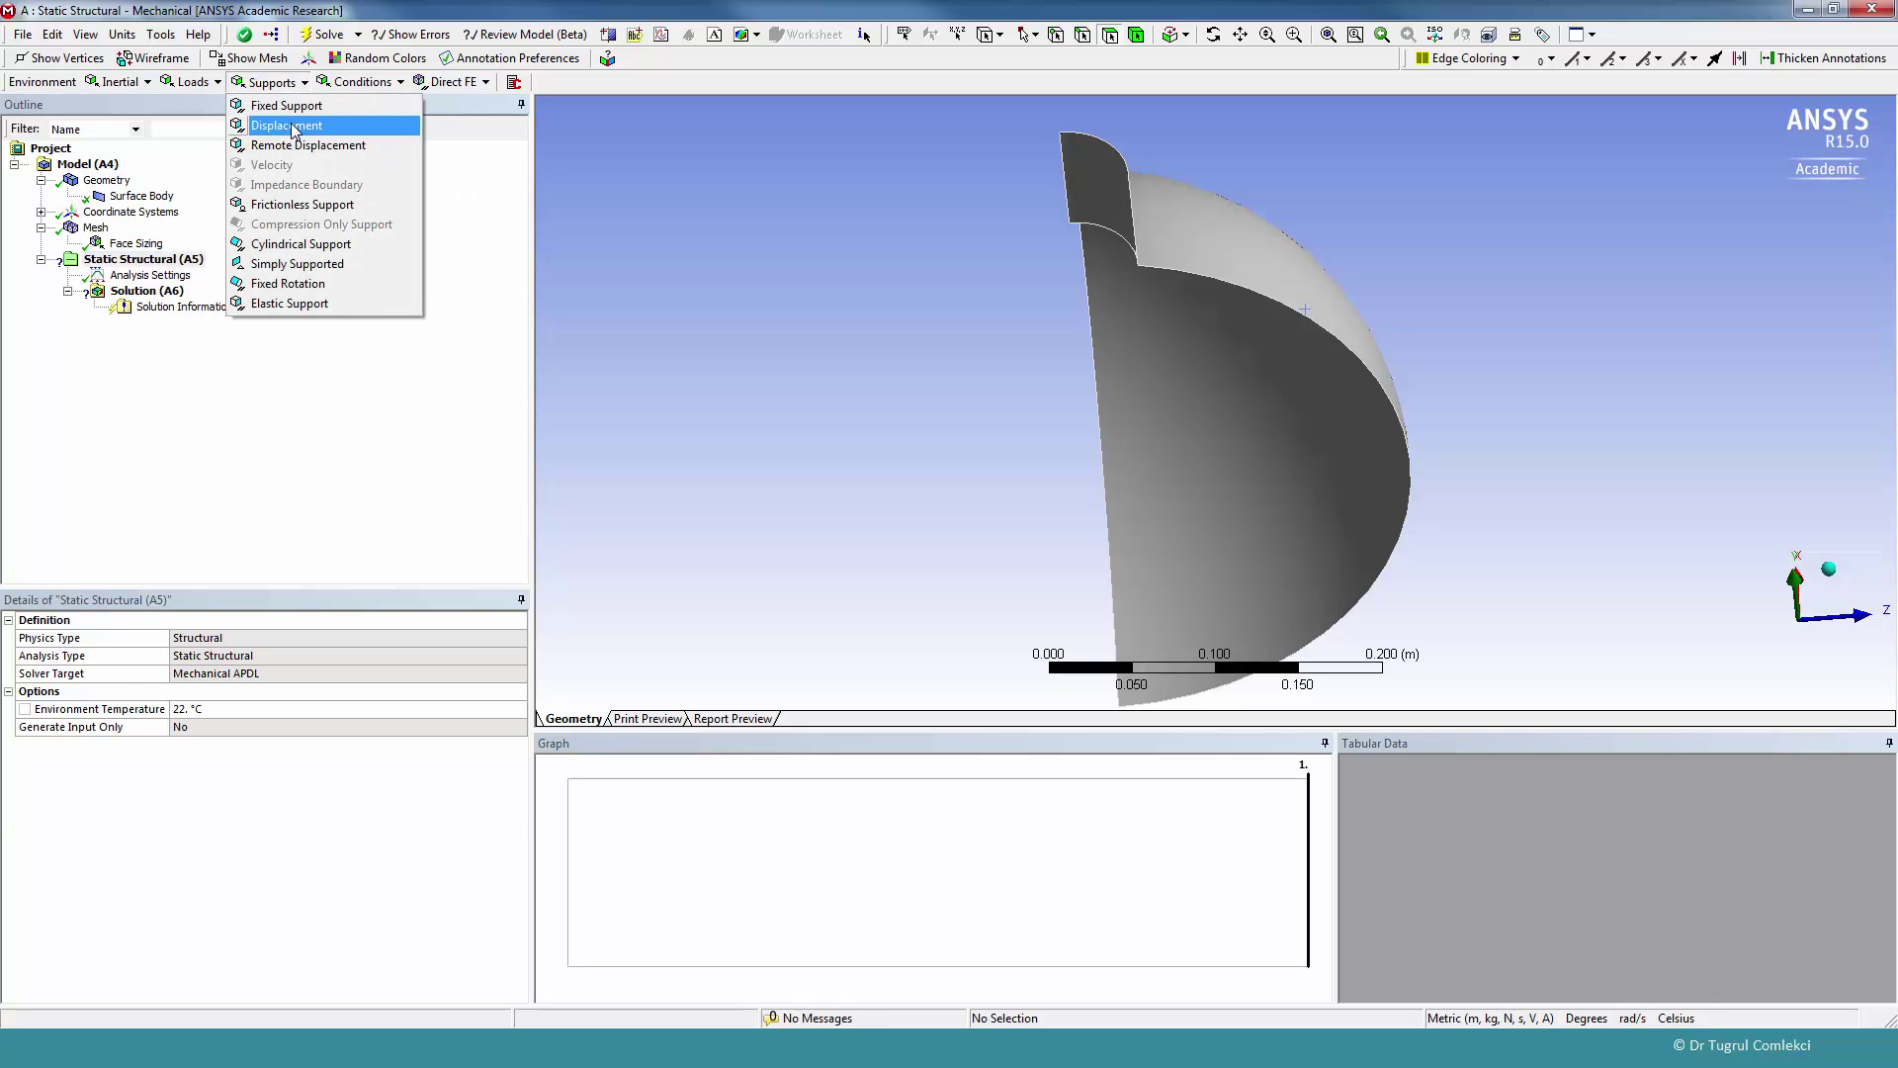
pyautogui.click(291, 126)
pyautogui.moveTo(1119, 490); pyautogui.dragTo(1207, 504, button='middle')
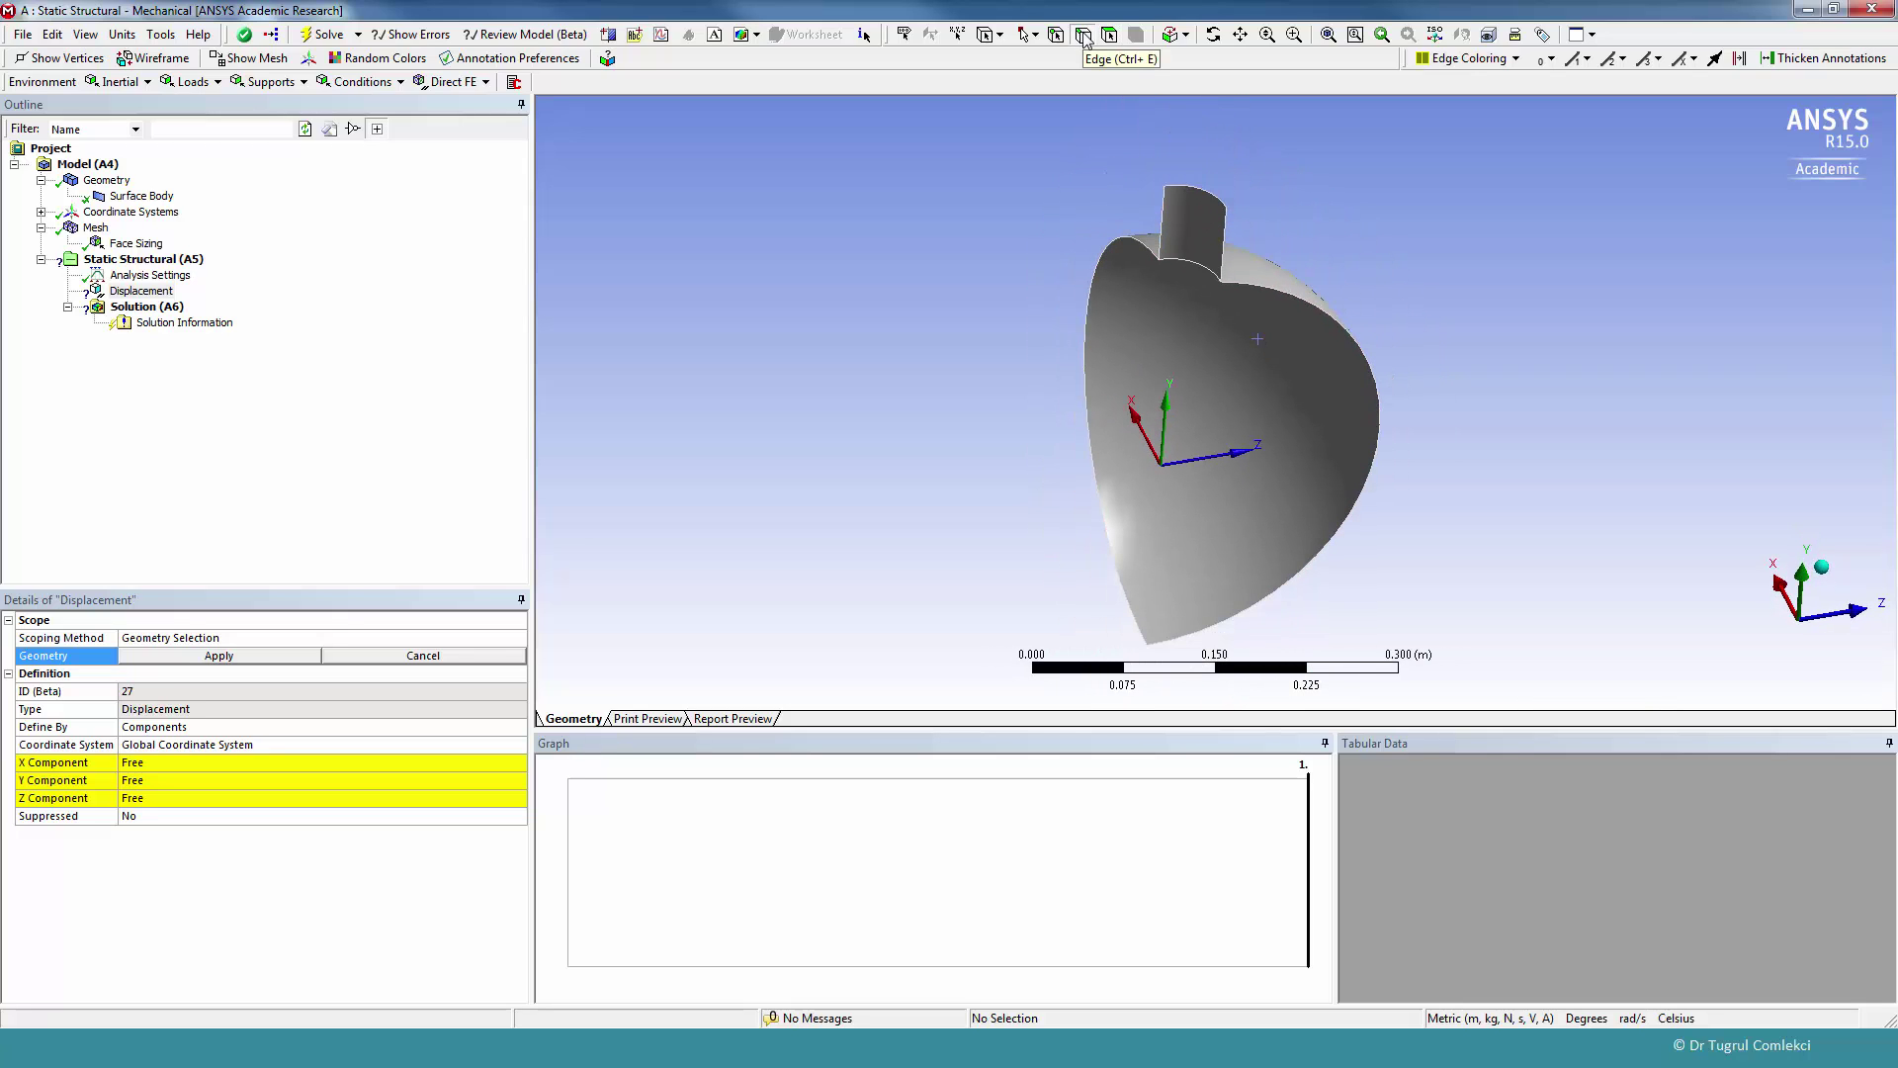
pyautogui.click(1085, 35)
pyautogui.click(1225, 241)
pyautogui.keyDown('ctrl'); pyautogui.click(1365, 356); pyautogui.keyUp('ctrl')
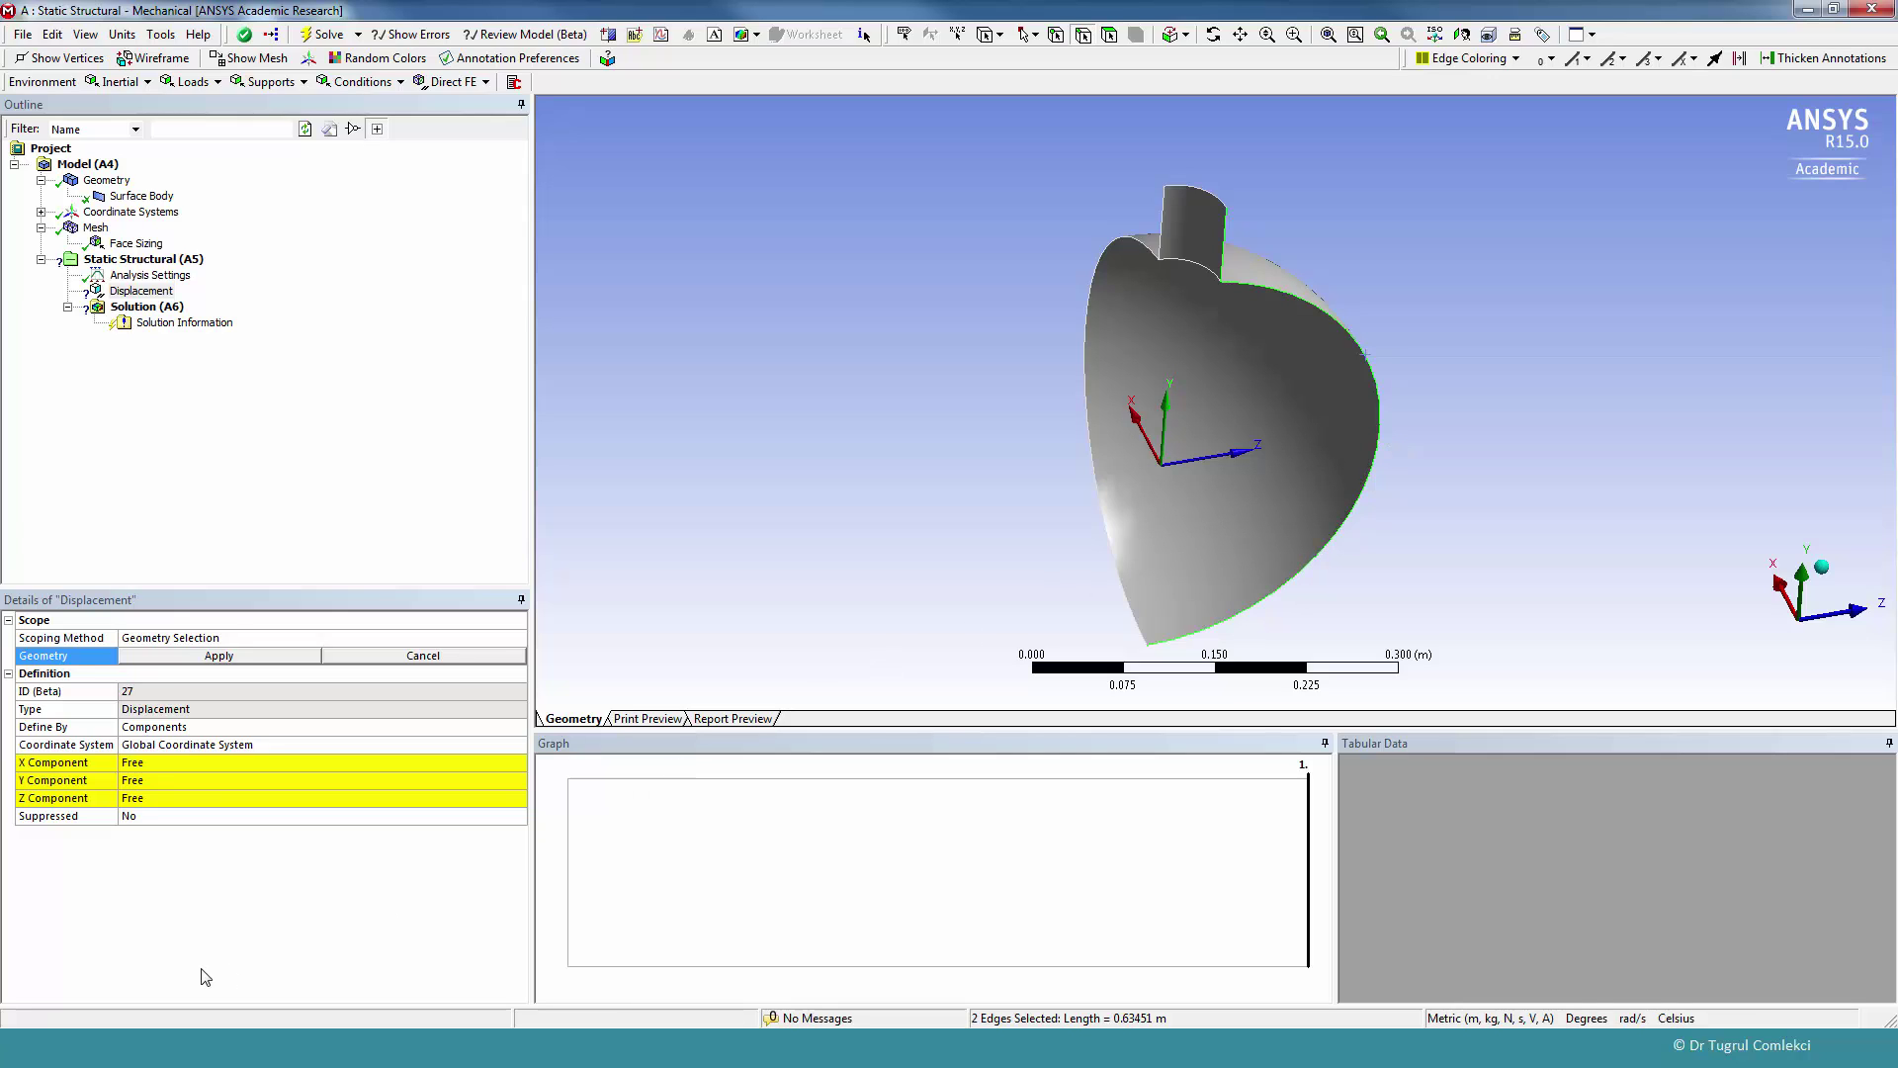
pyautogui.click(136, 767)
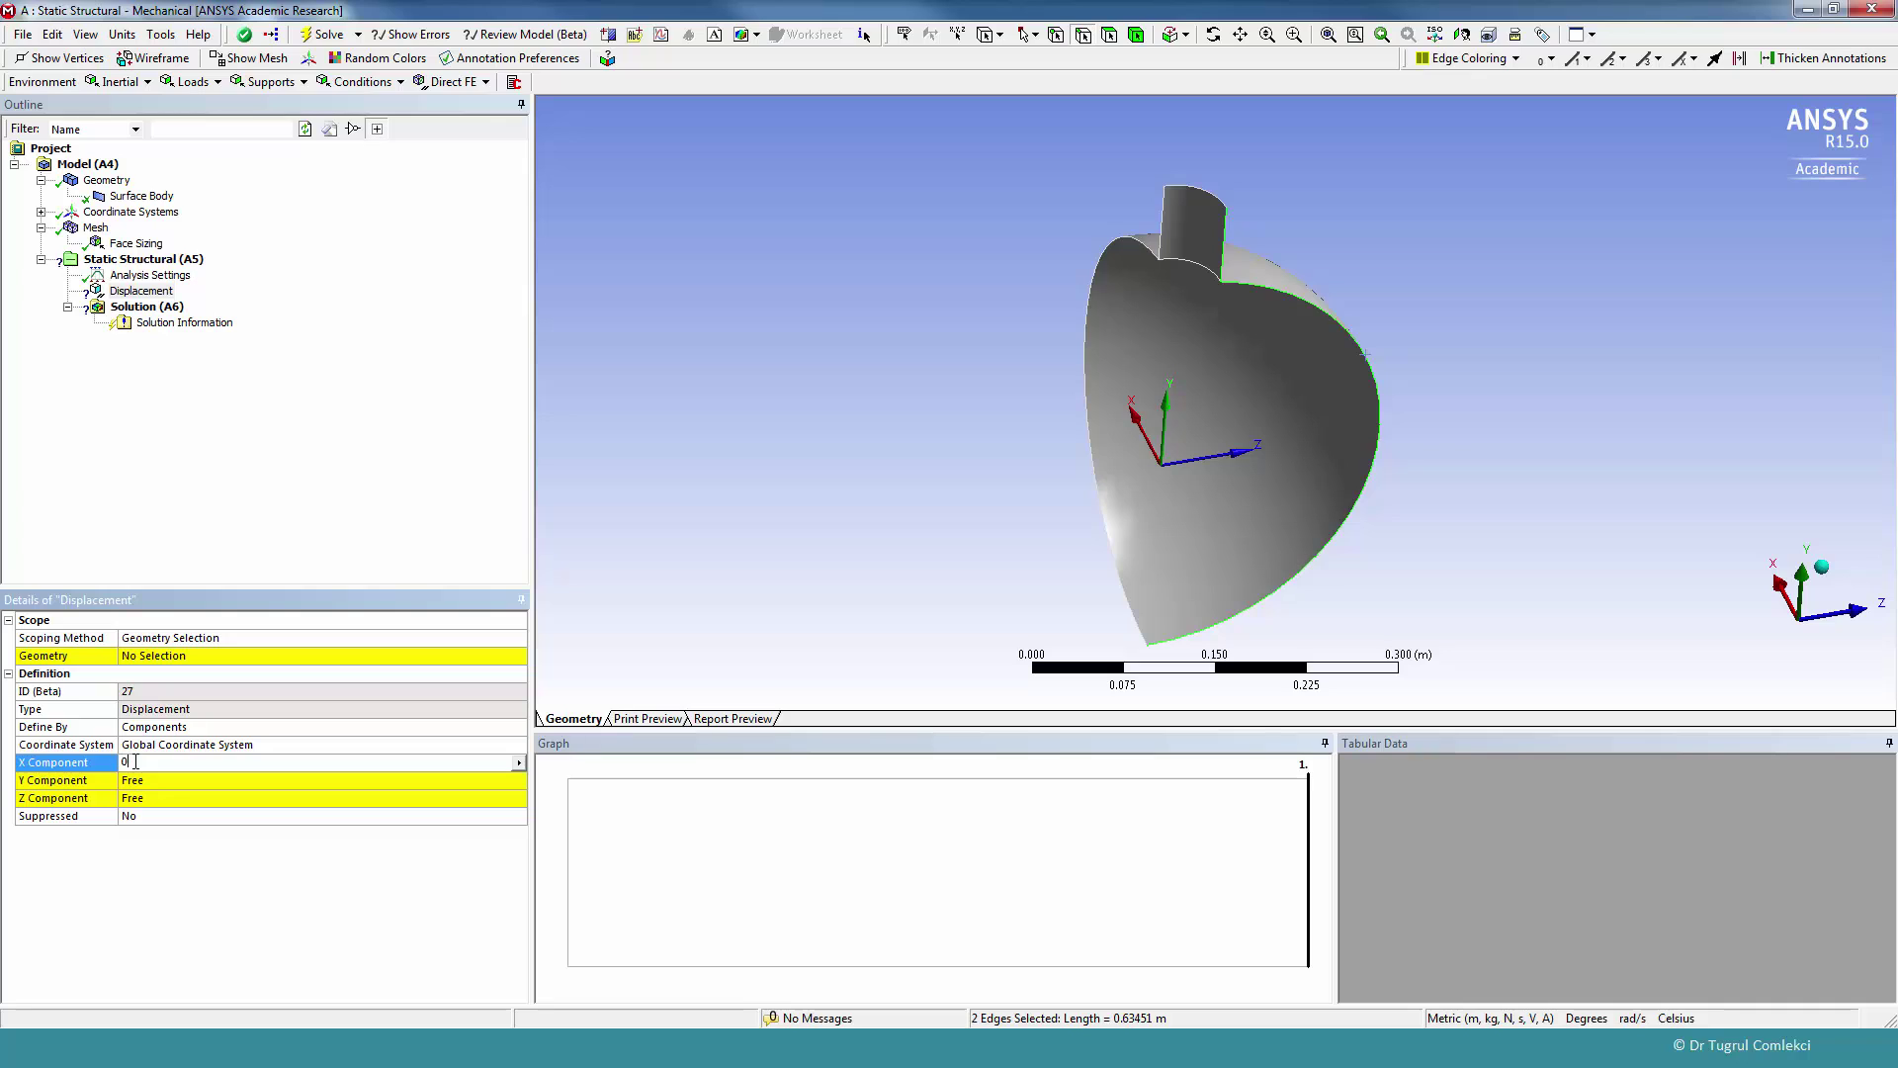
pyautogui.click(158, 655)
pyautogui.click(153, 656)
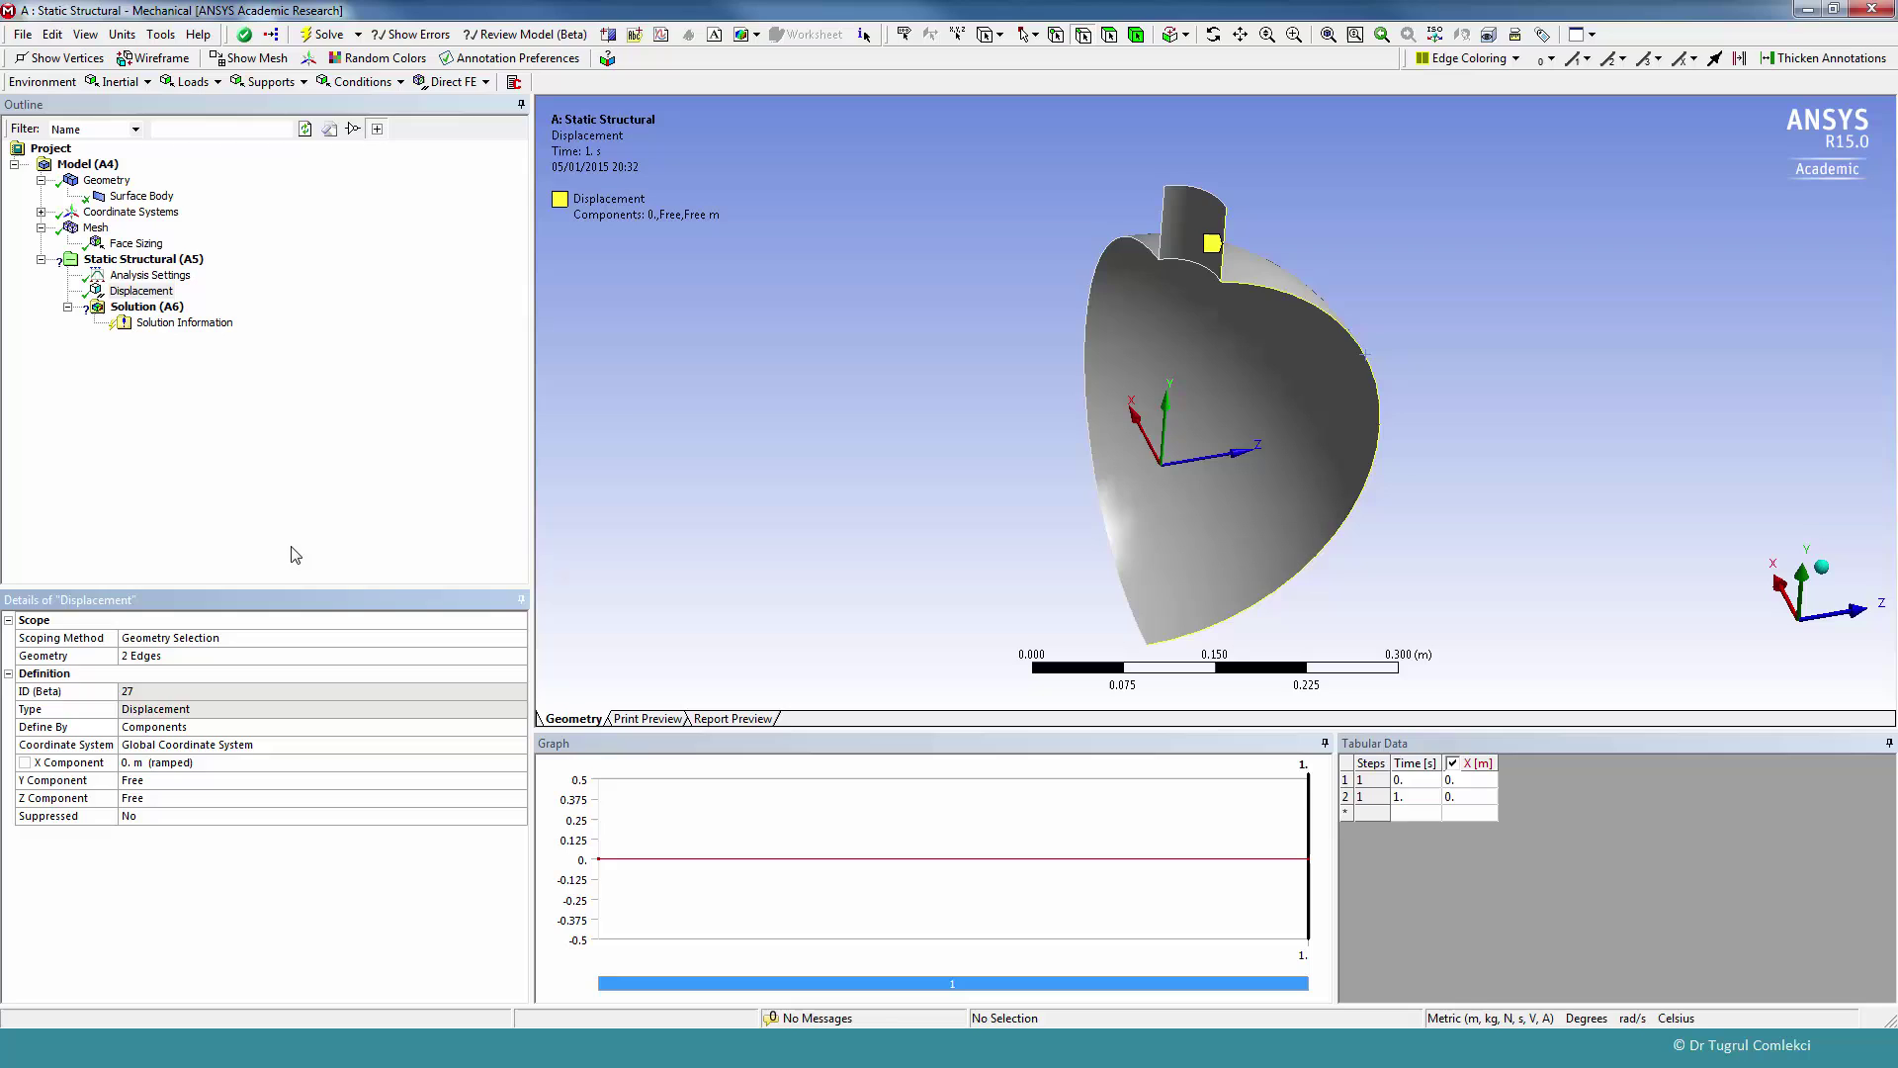
# - Select the nozzle's and shell's left cut edges for another support
pyautogui.moveTo(1078, 388); pyautogui.dragTo(1192, 333, button='middle')
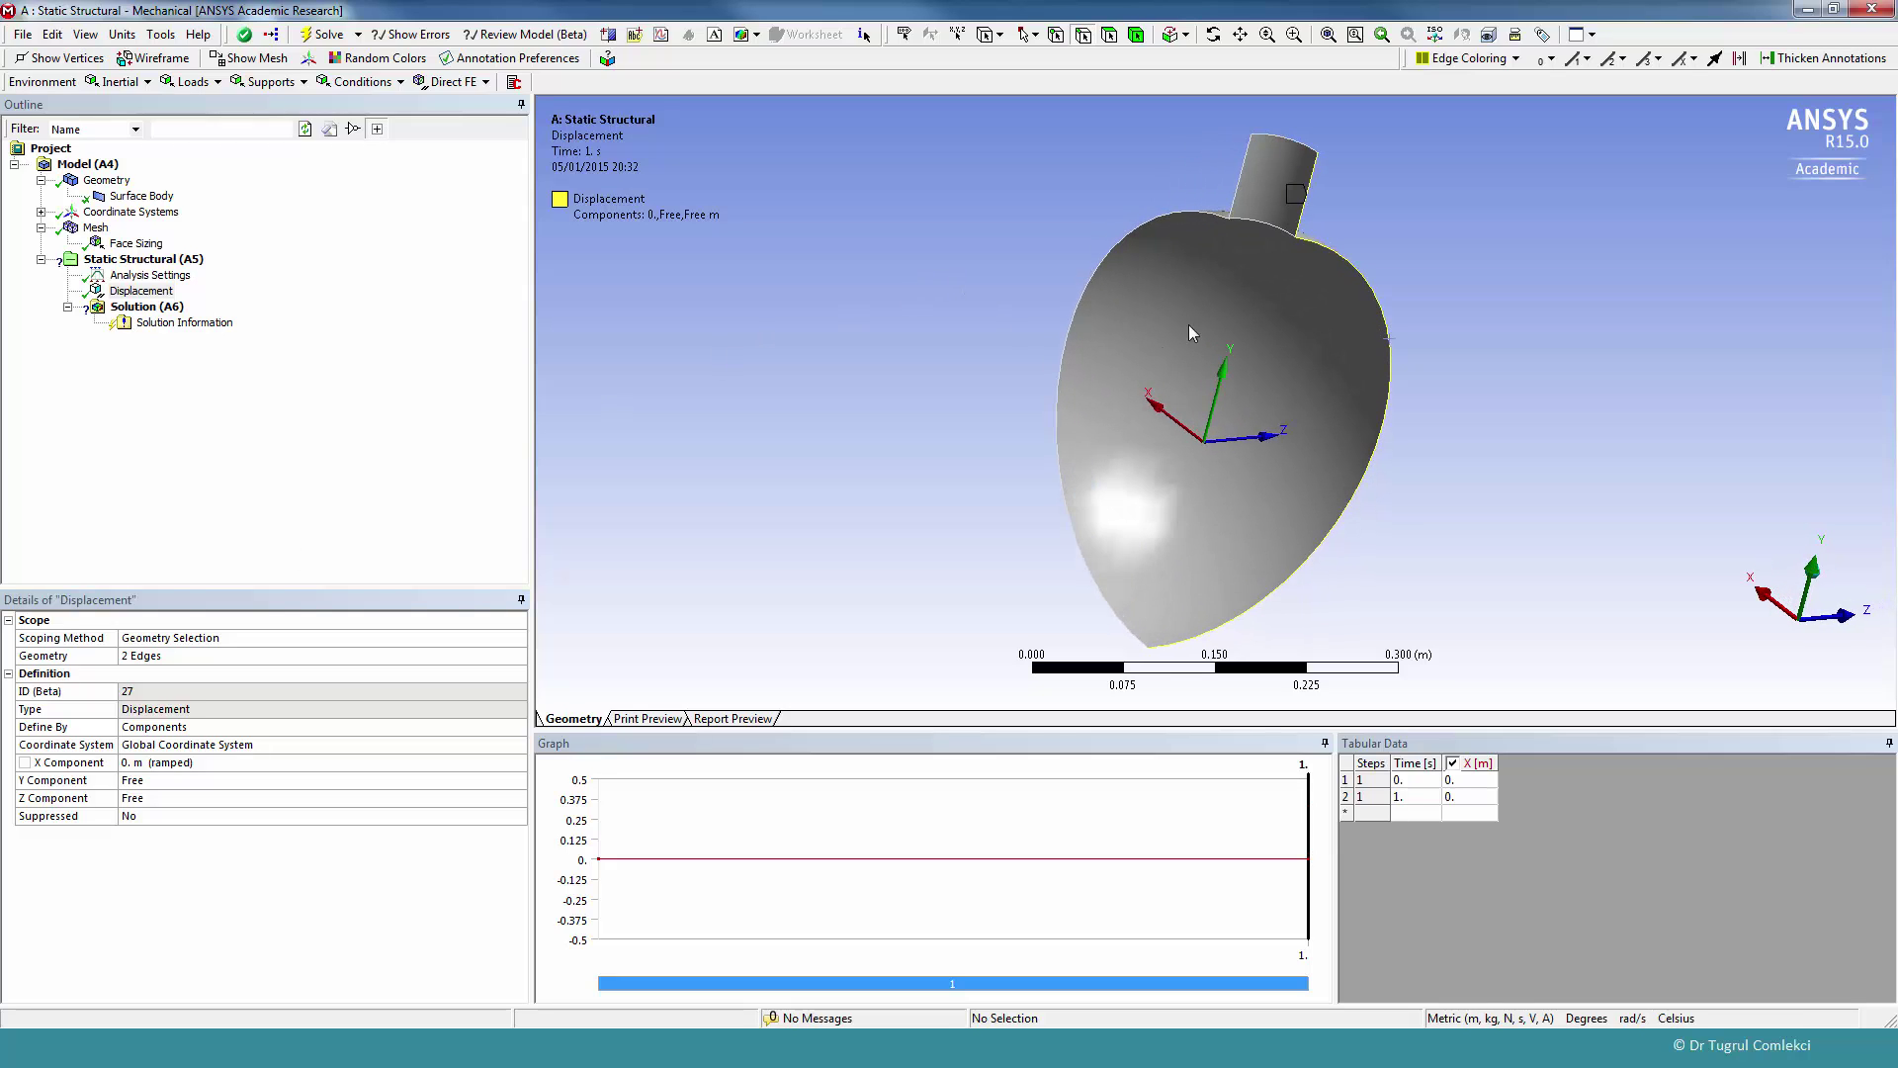
pyautogui.click(1240, 180)
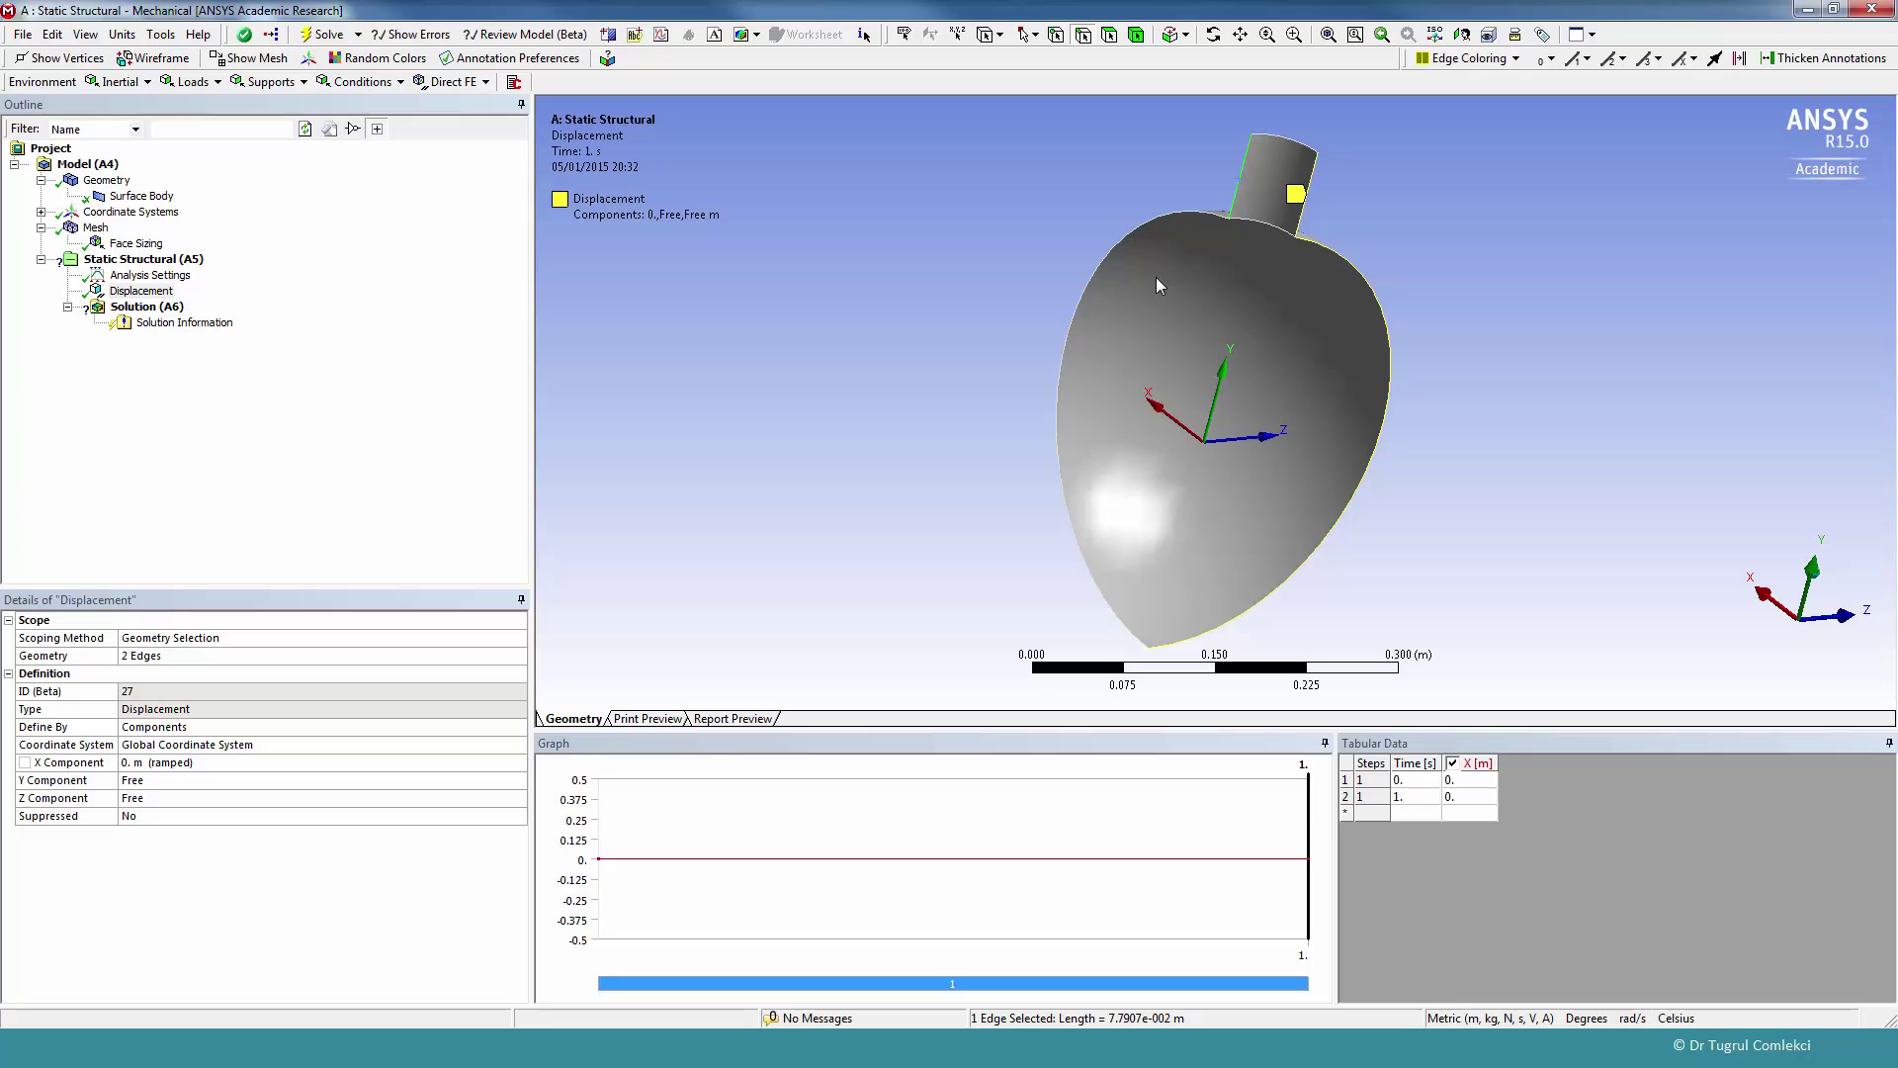
pyautogui.keyDown('ctrl'); pyautogui.click(1064, 338); pyautogui.keyUp('ctrl')
pyautogui.click(265, 82)
# - Add Displacement 2 on the two left cut edges with Z = 0
pyautogui.click(297, 127)
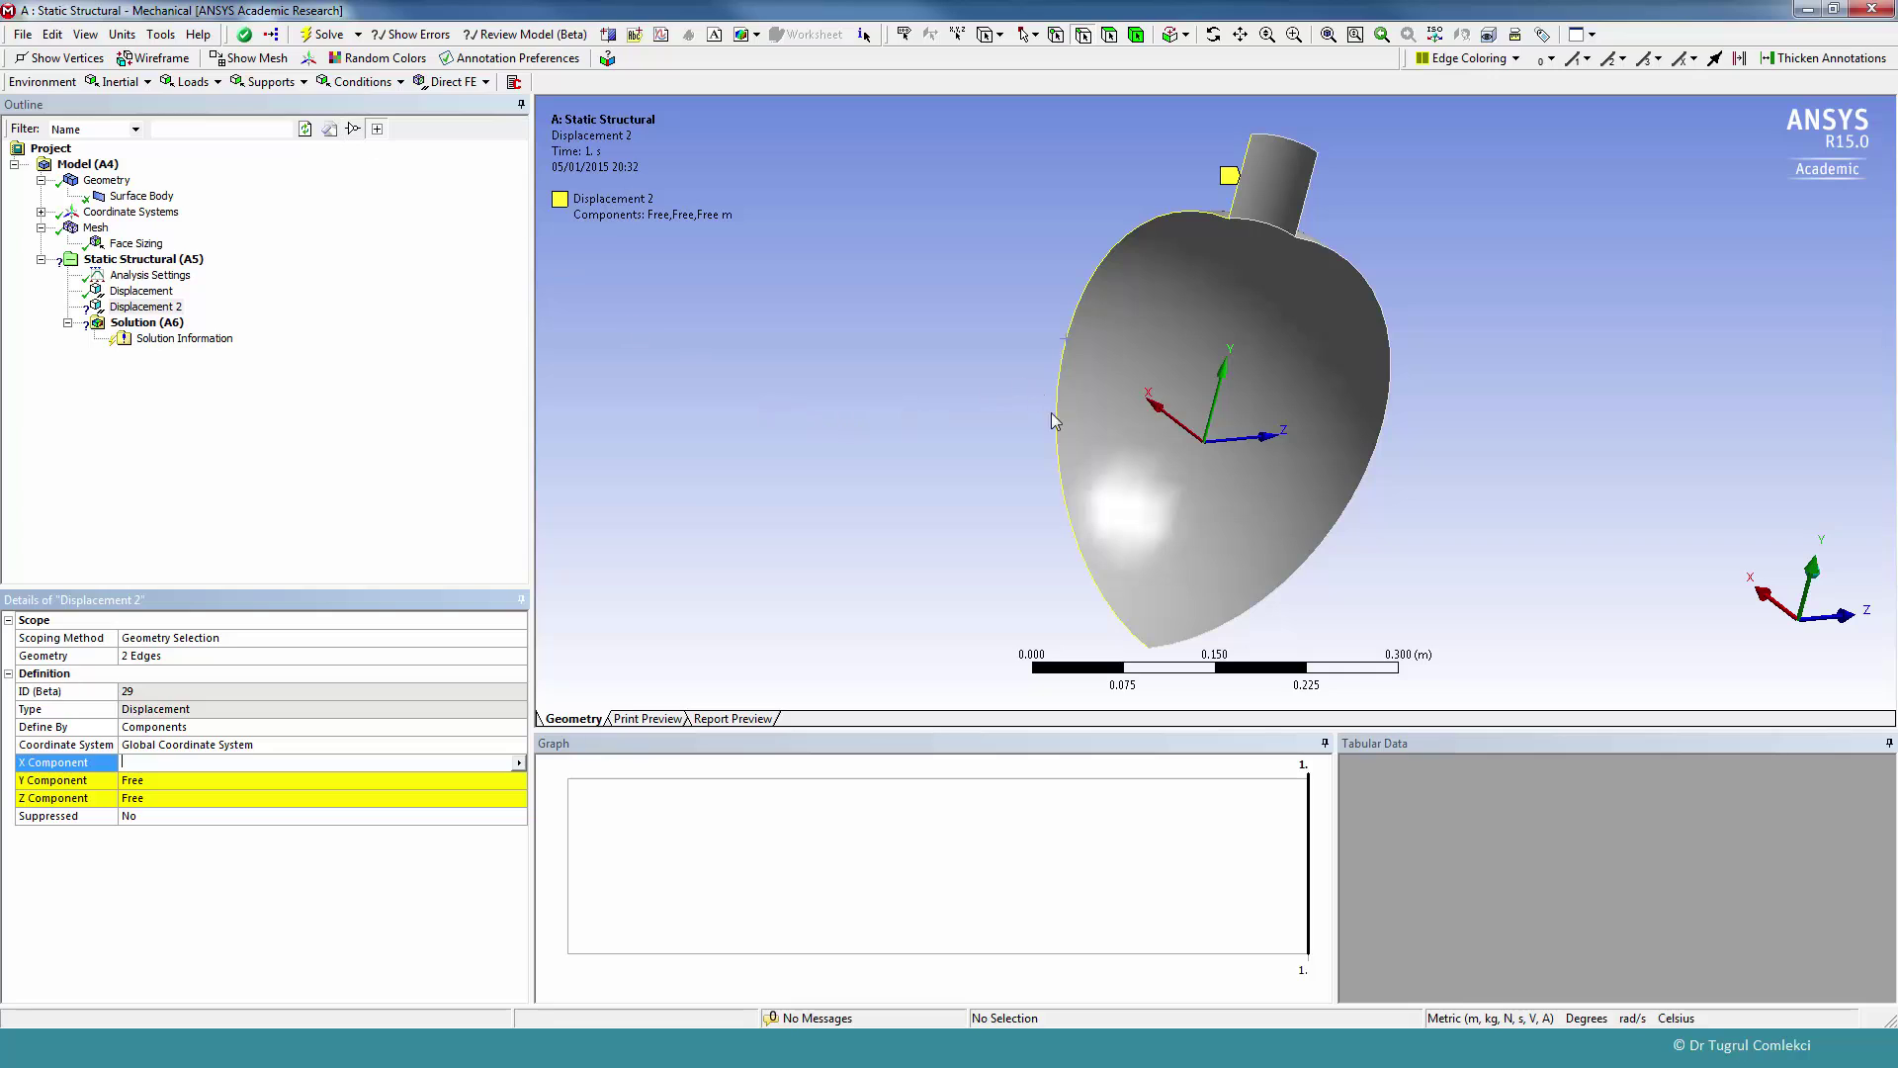
pyautogui.click(206, 793)
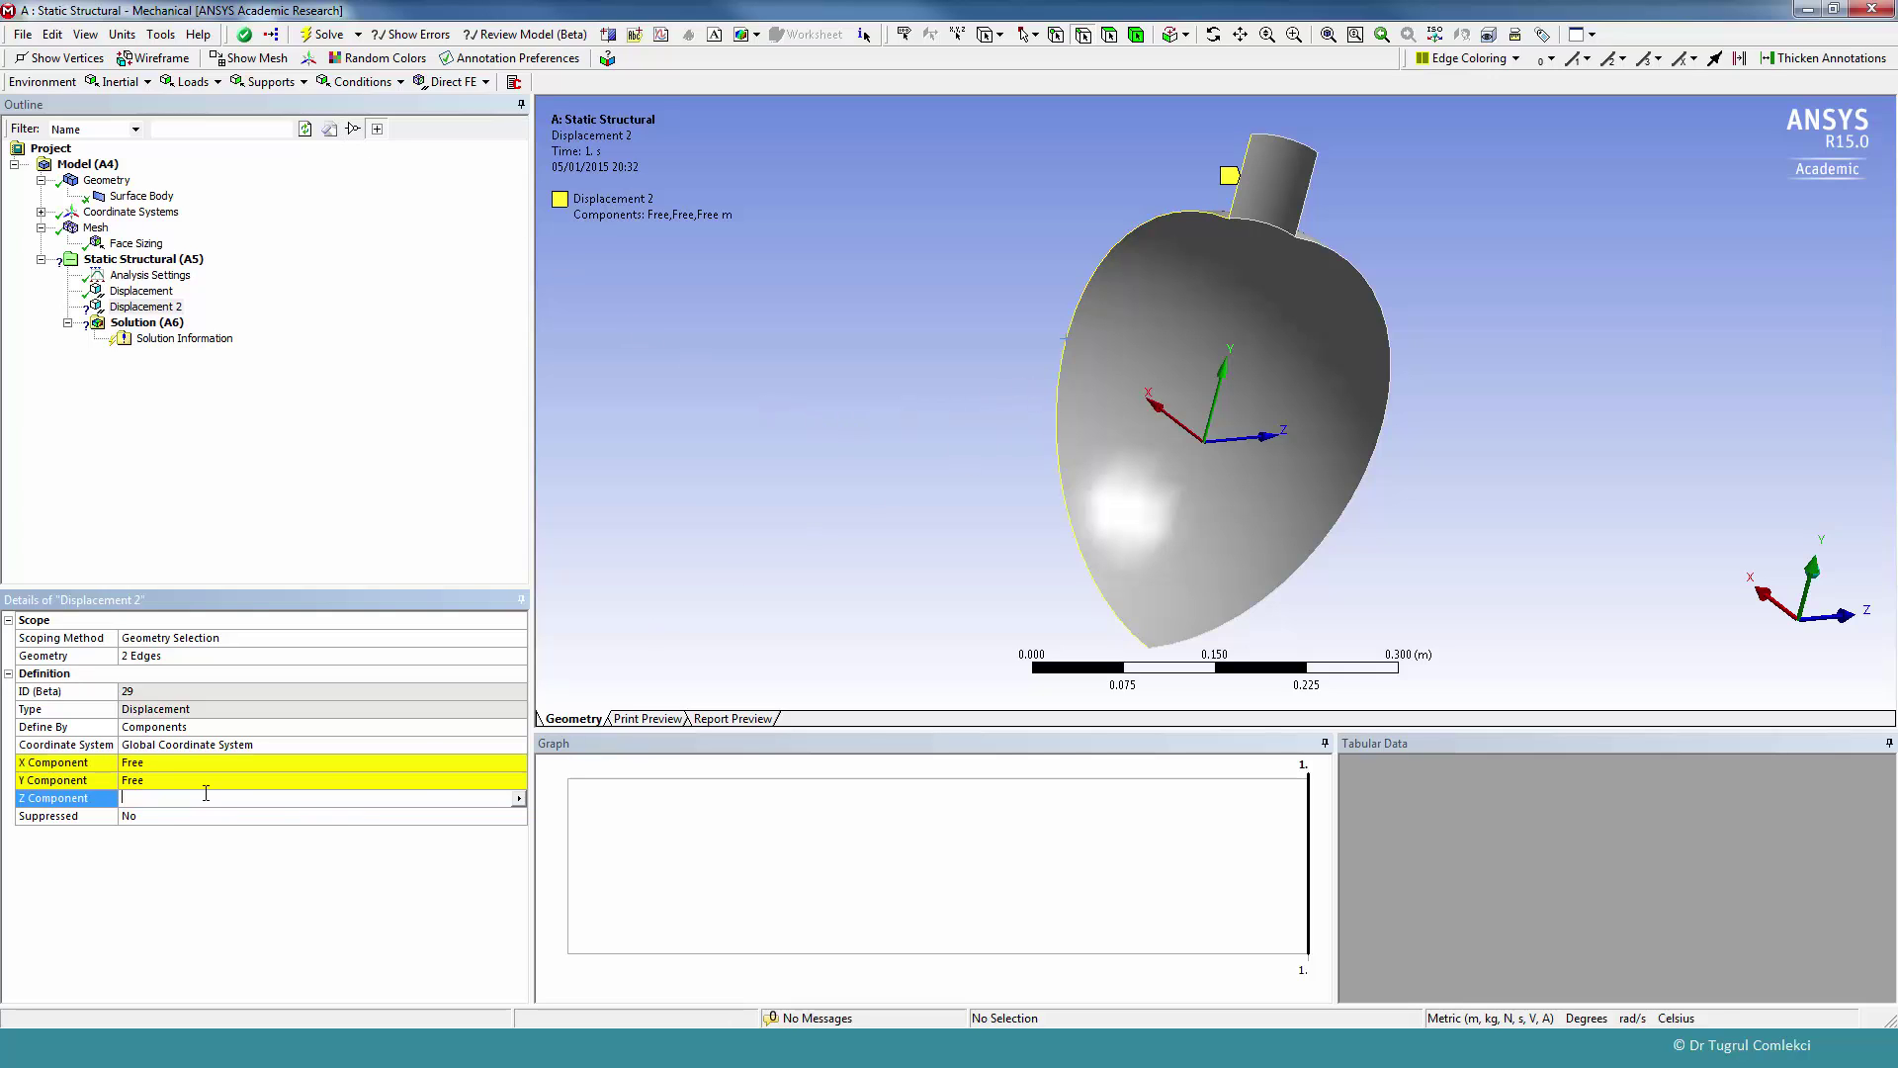
pyautogui.write('0')
pyautogui.click(238, 894)
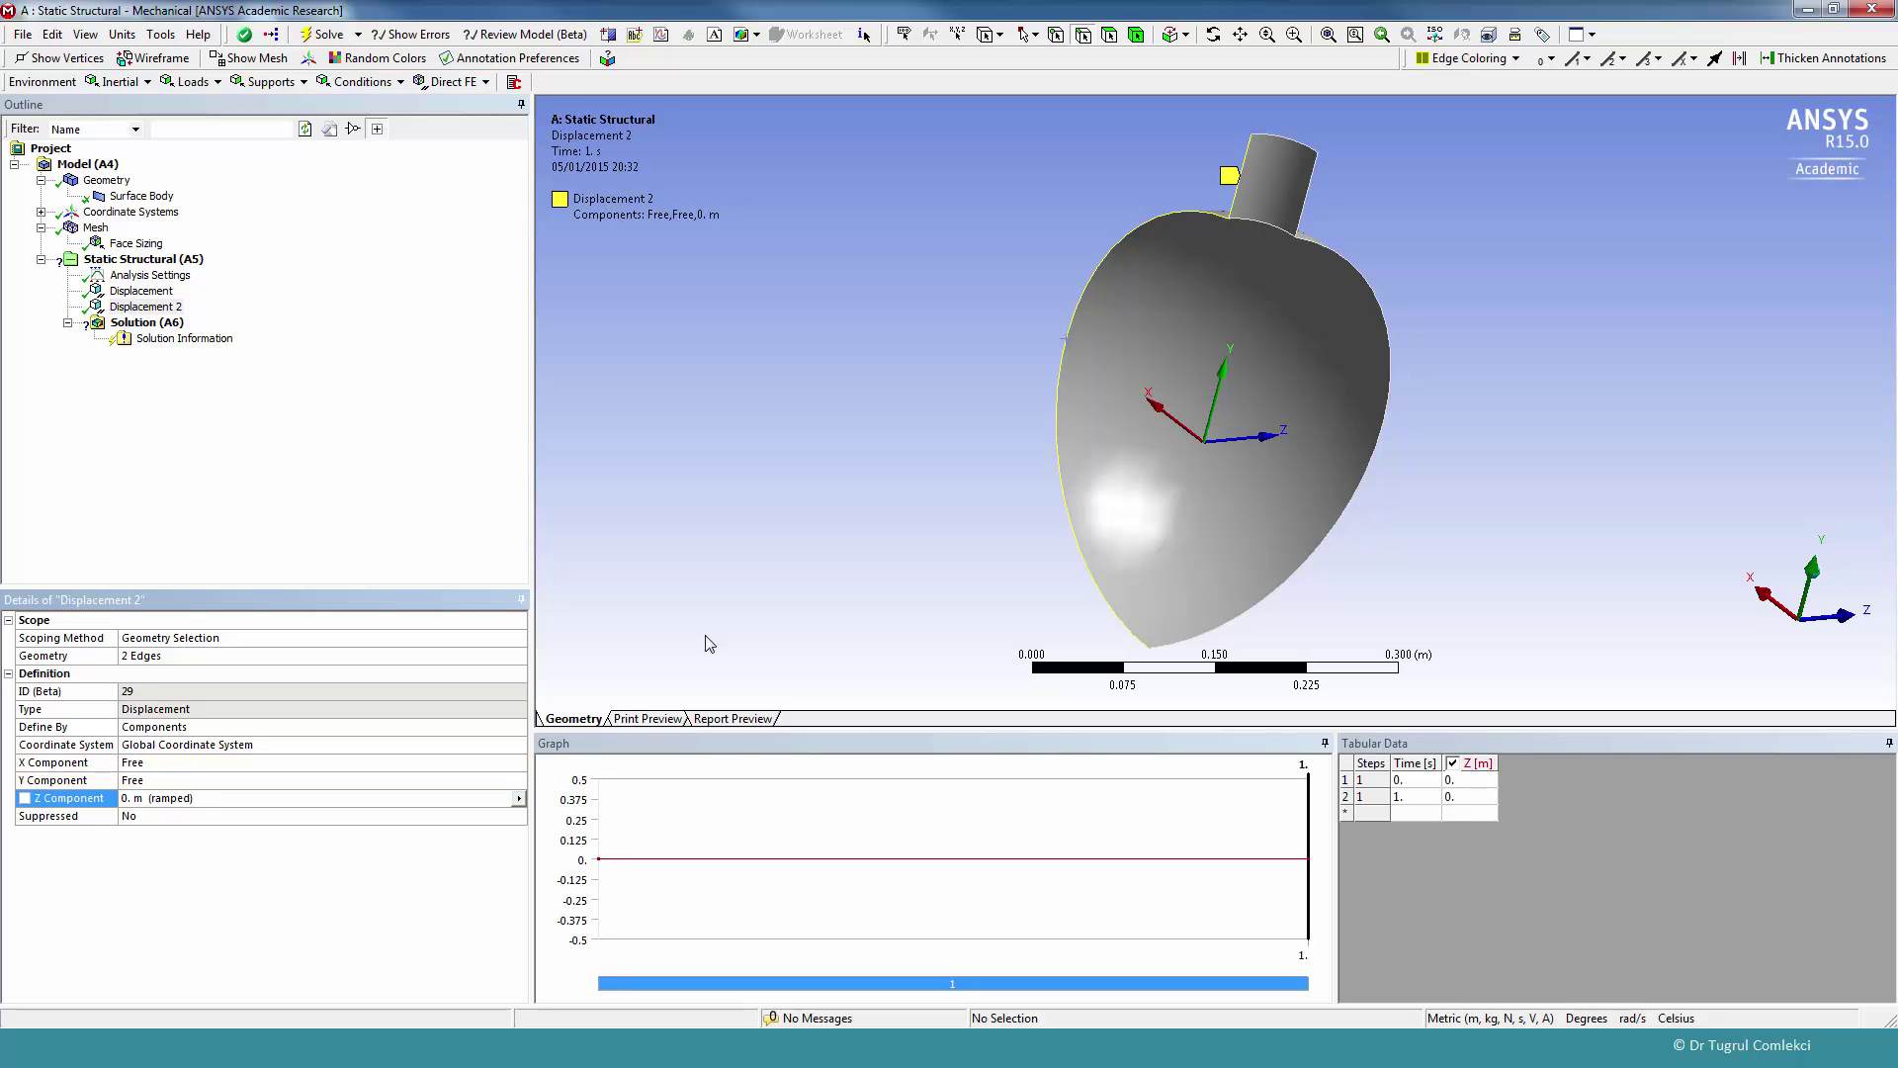
# - Add Displacement 3 on the nozzle's top arc edge with Y = 0
pyautogui.moveTo(1026, 364); pyautogui.dragTo(935, 403, button='middle')
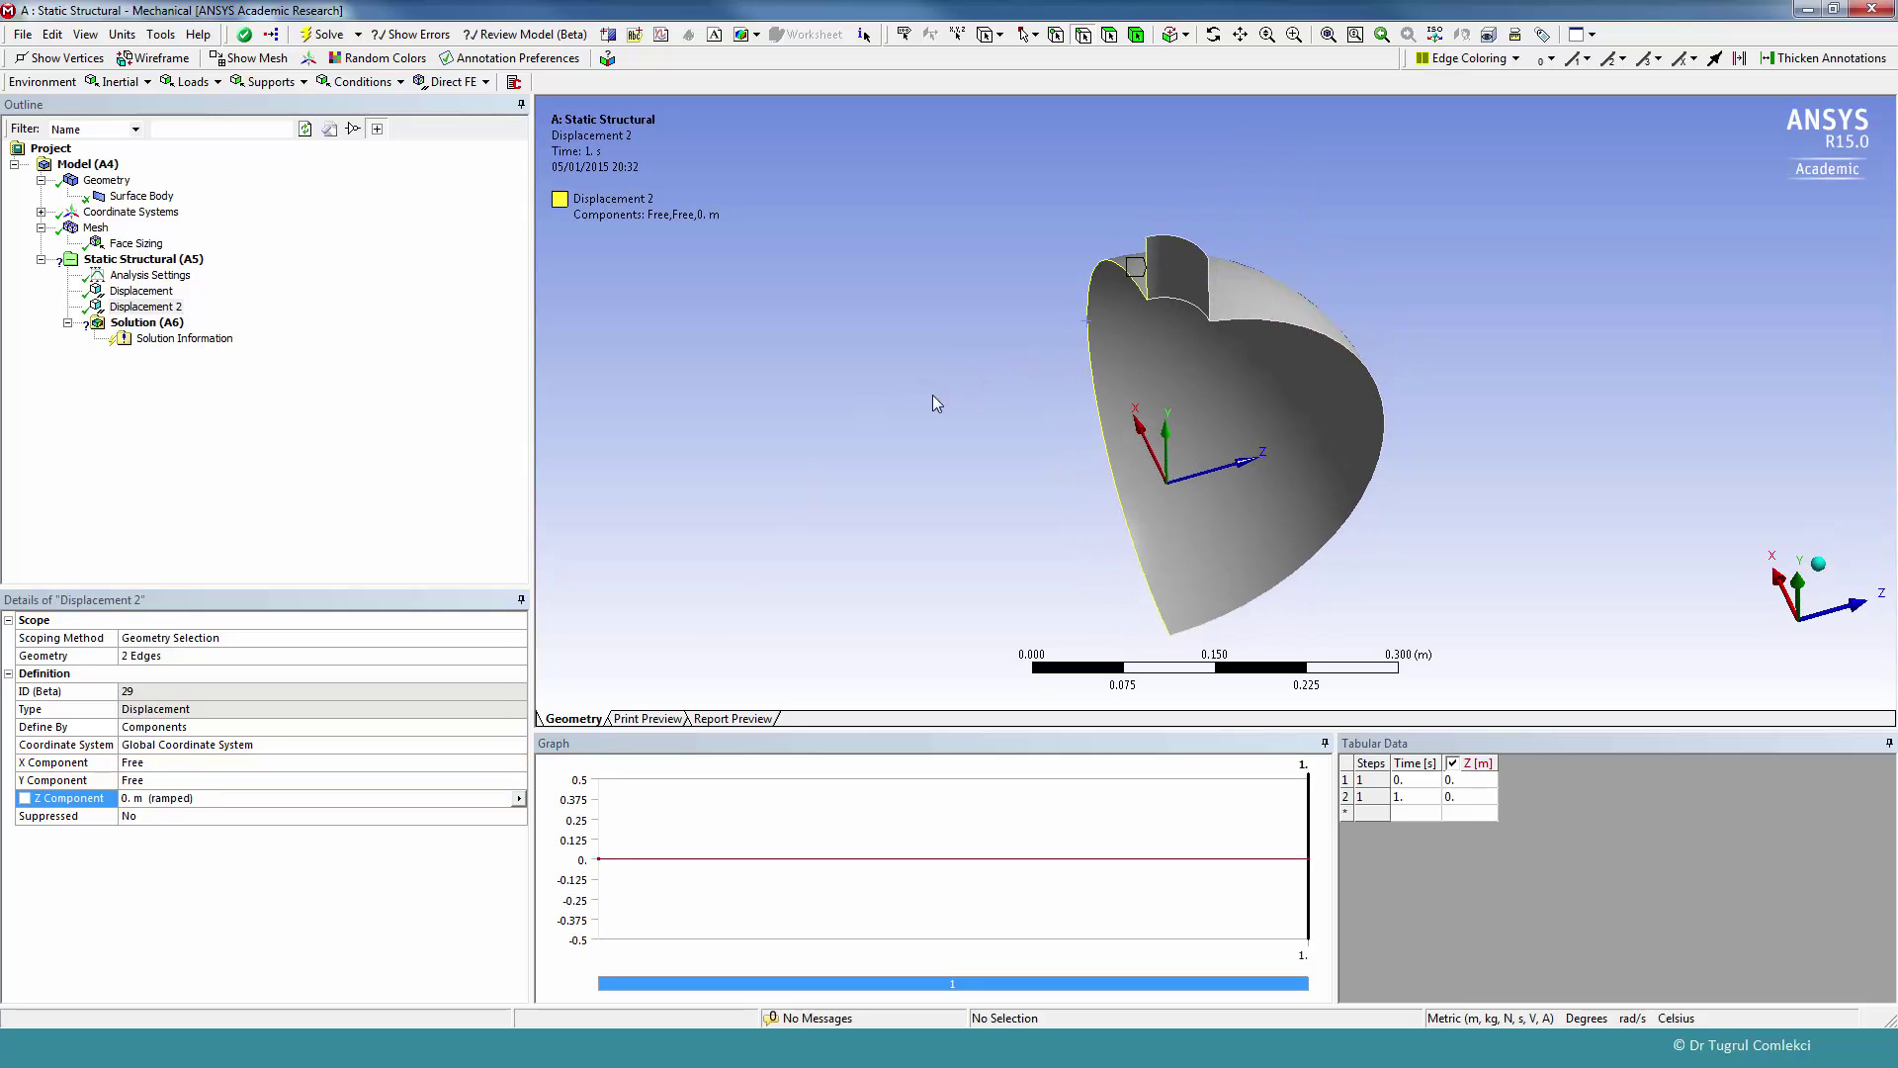
pyautogui.click(1186, 249)
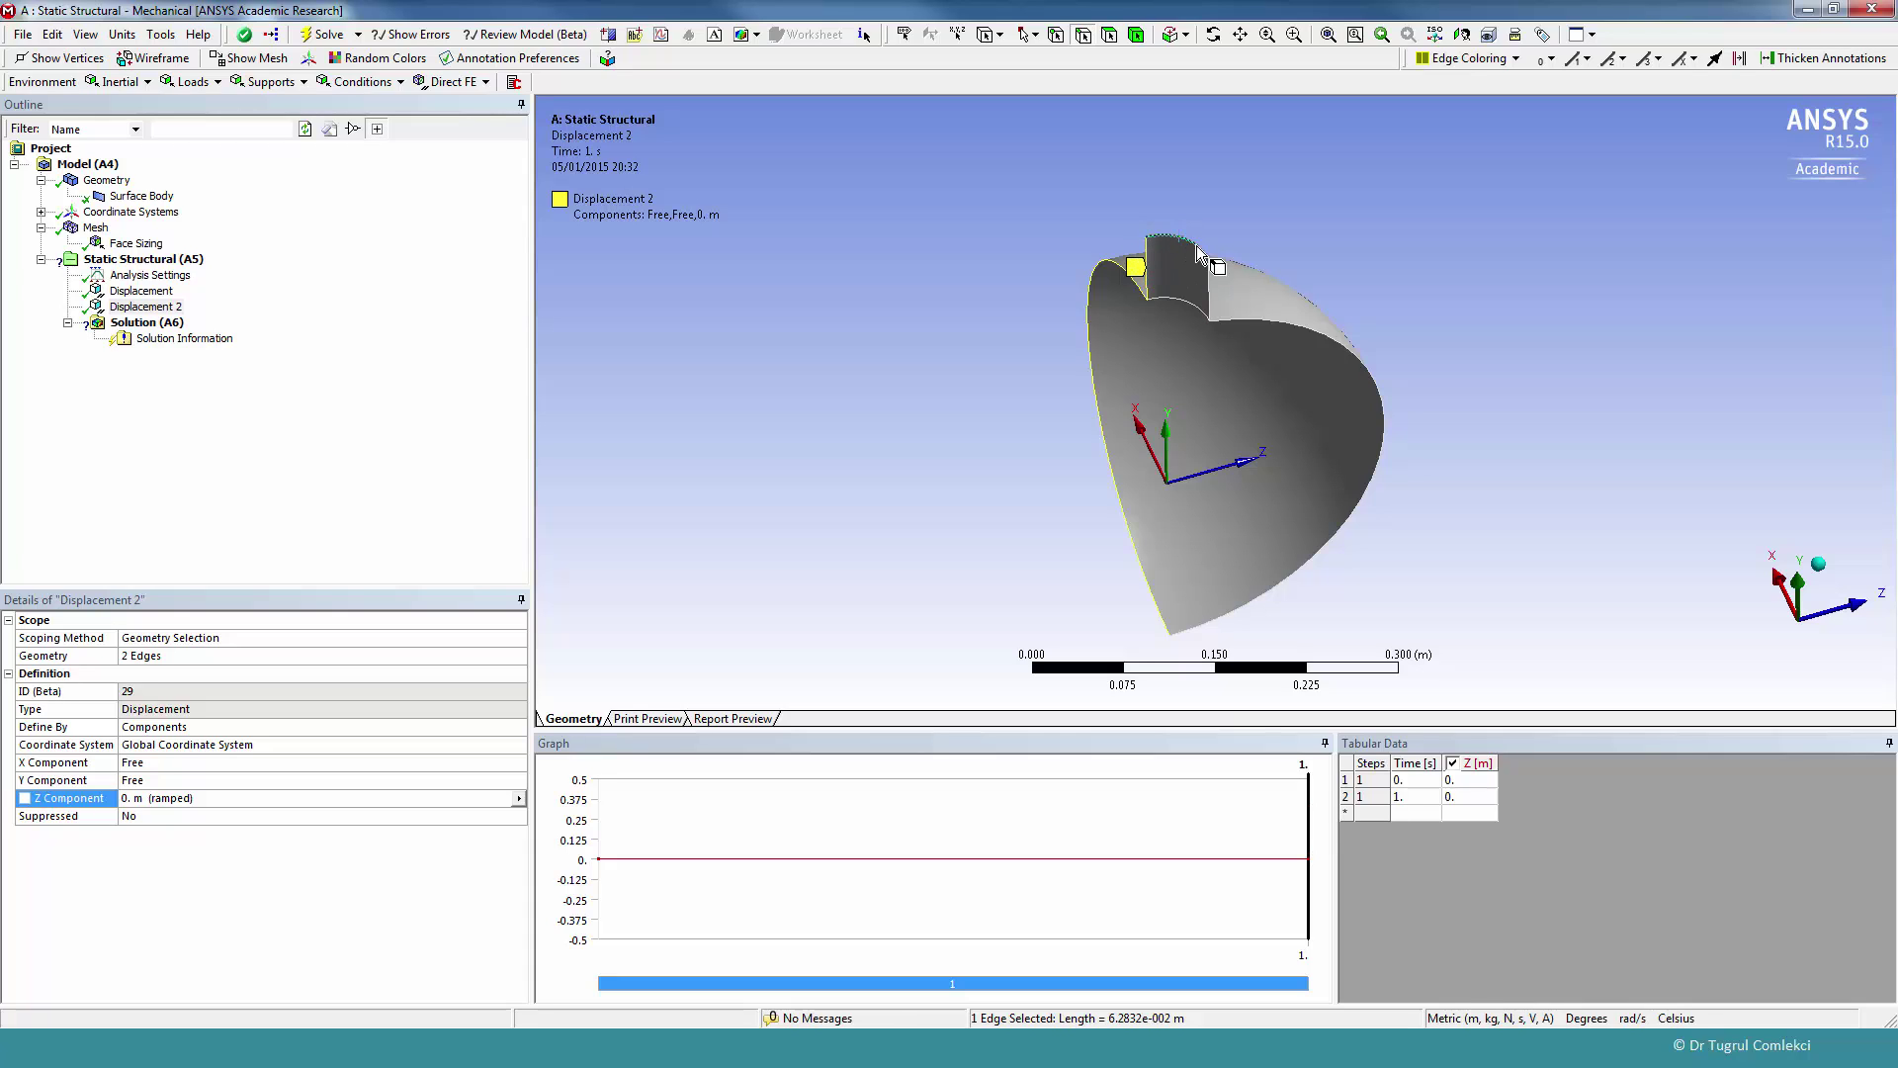
pyautogui.moveTo(1176, 259); pyautogui.dragTo(1313, 309, button='middle')
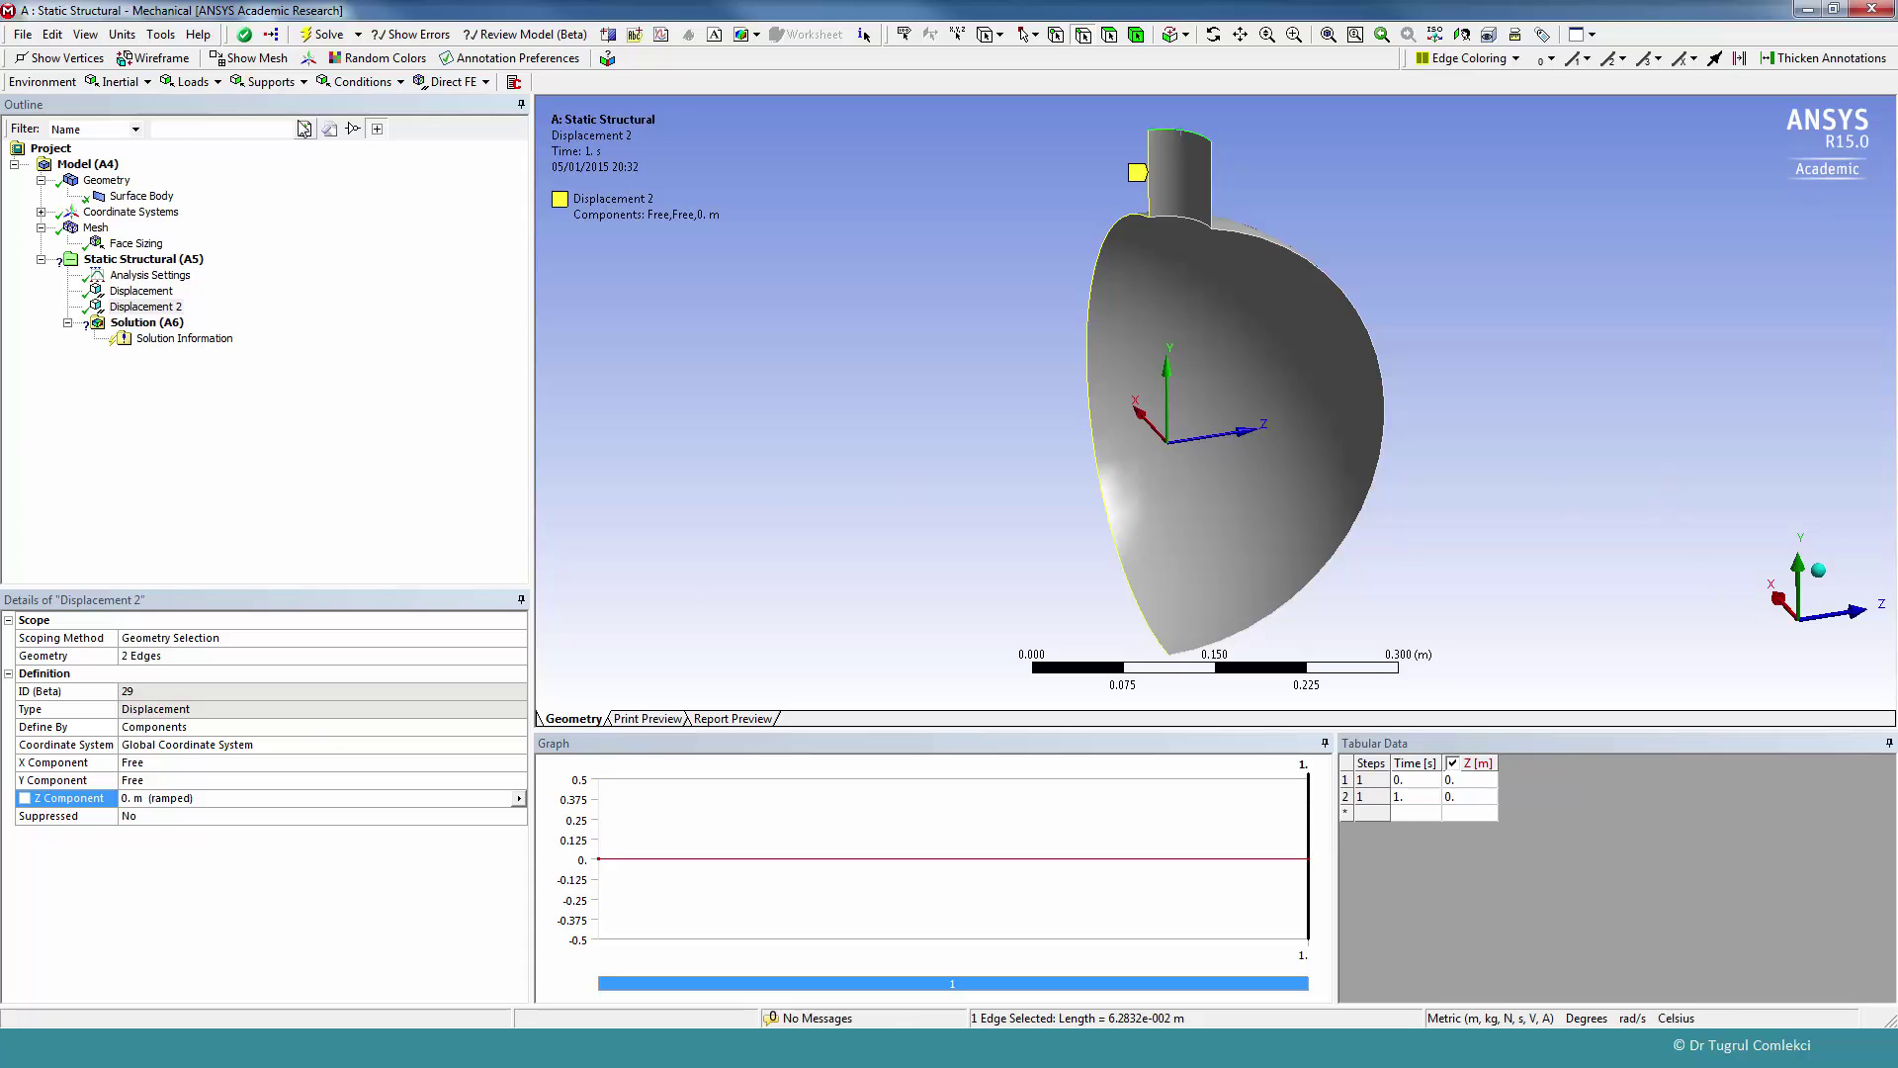
pyautogui.click(273, 82)
pyautogui.click(286, 125)
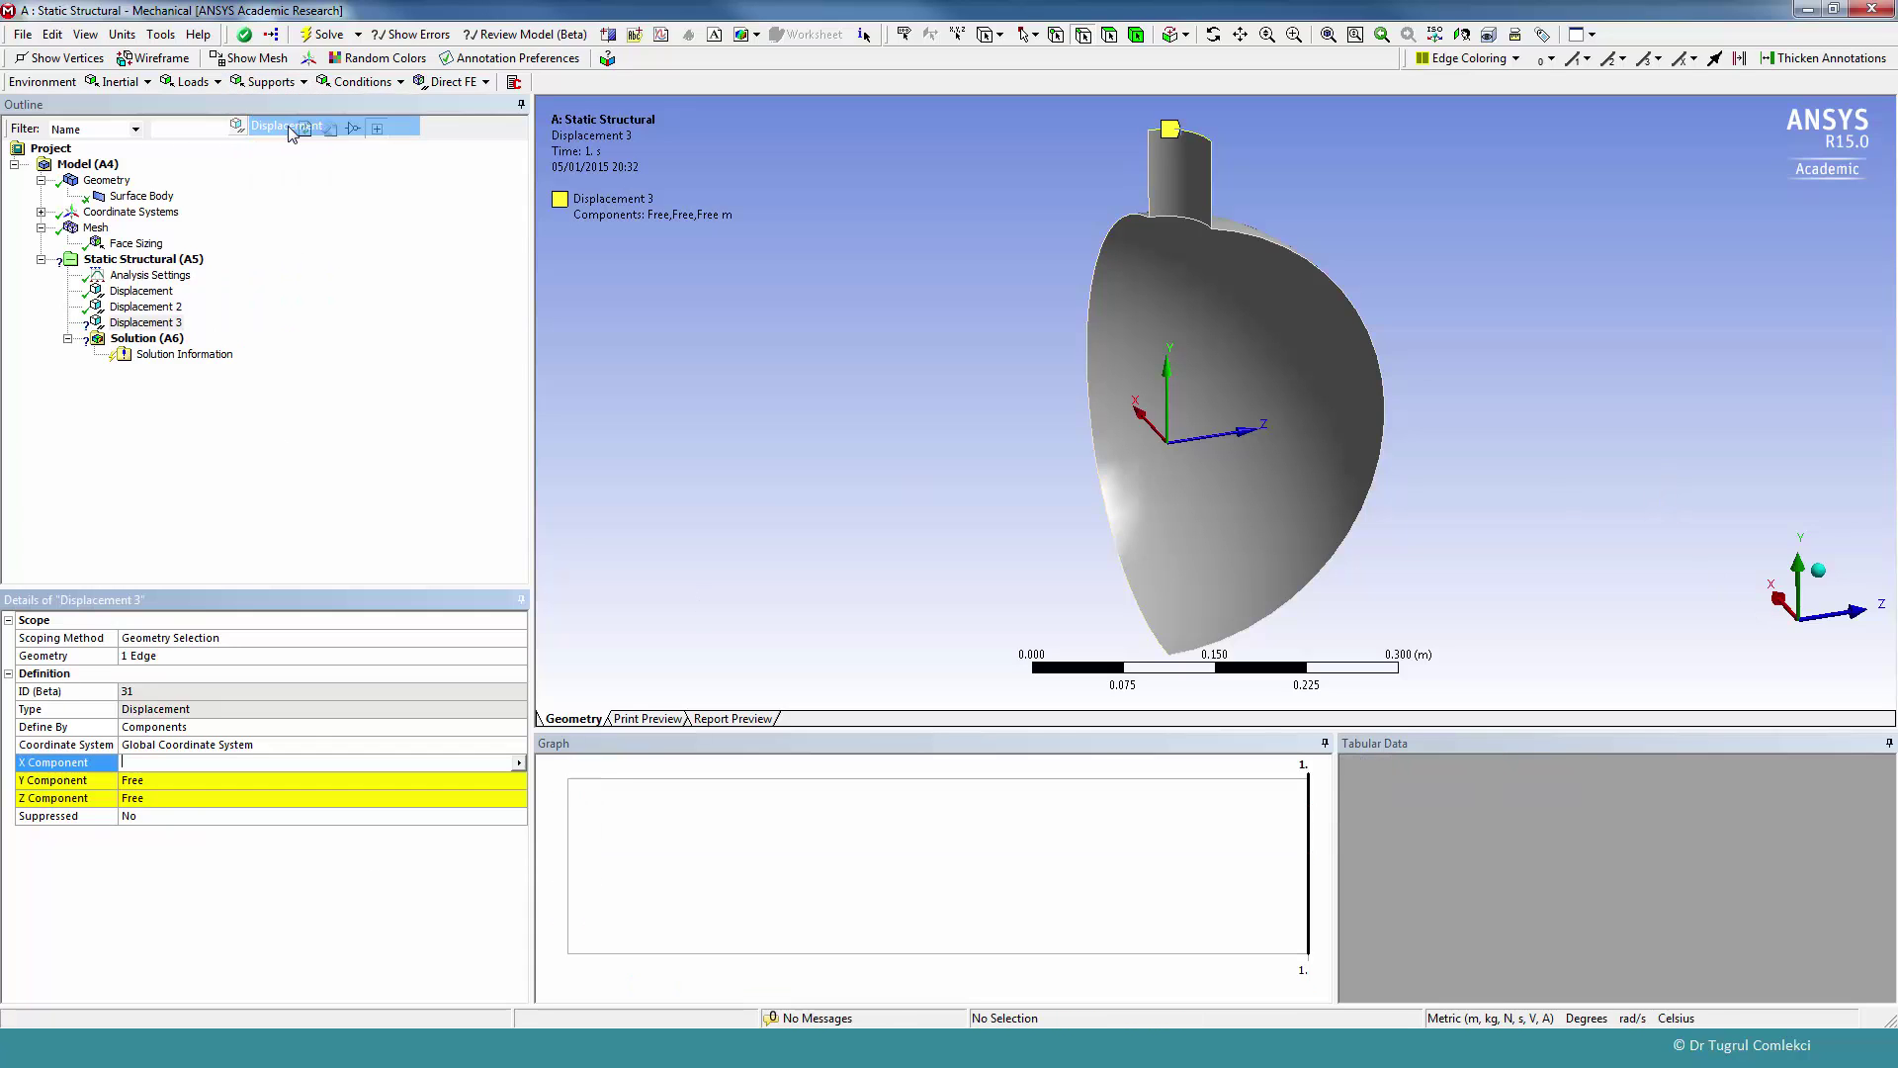
pyautogui.click(168, 780)
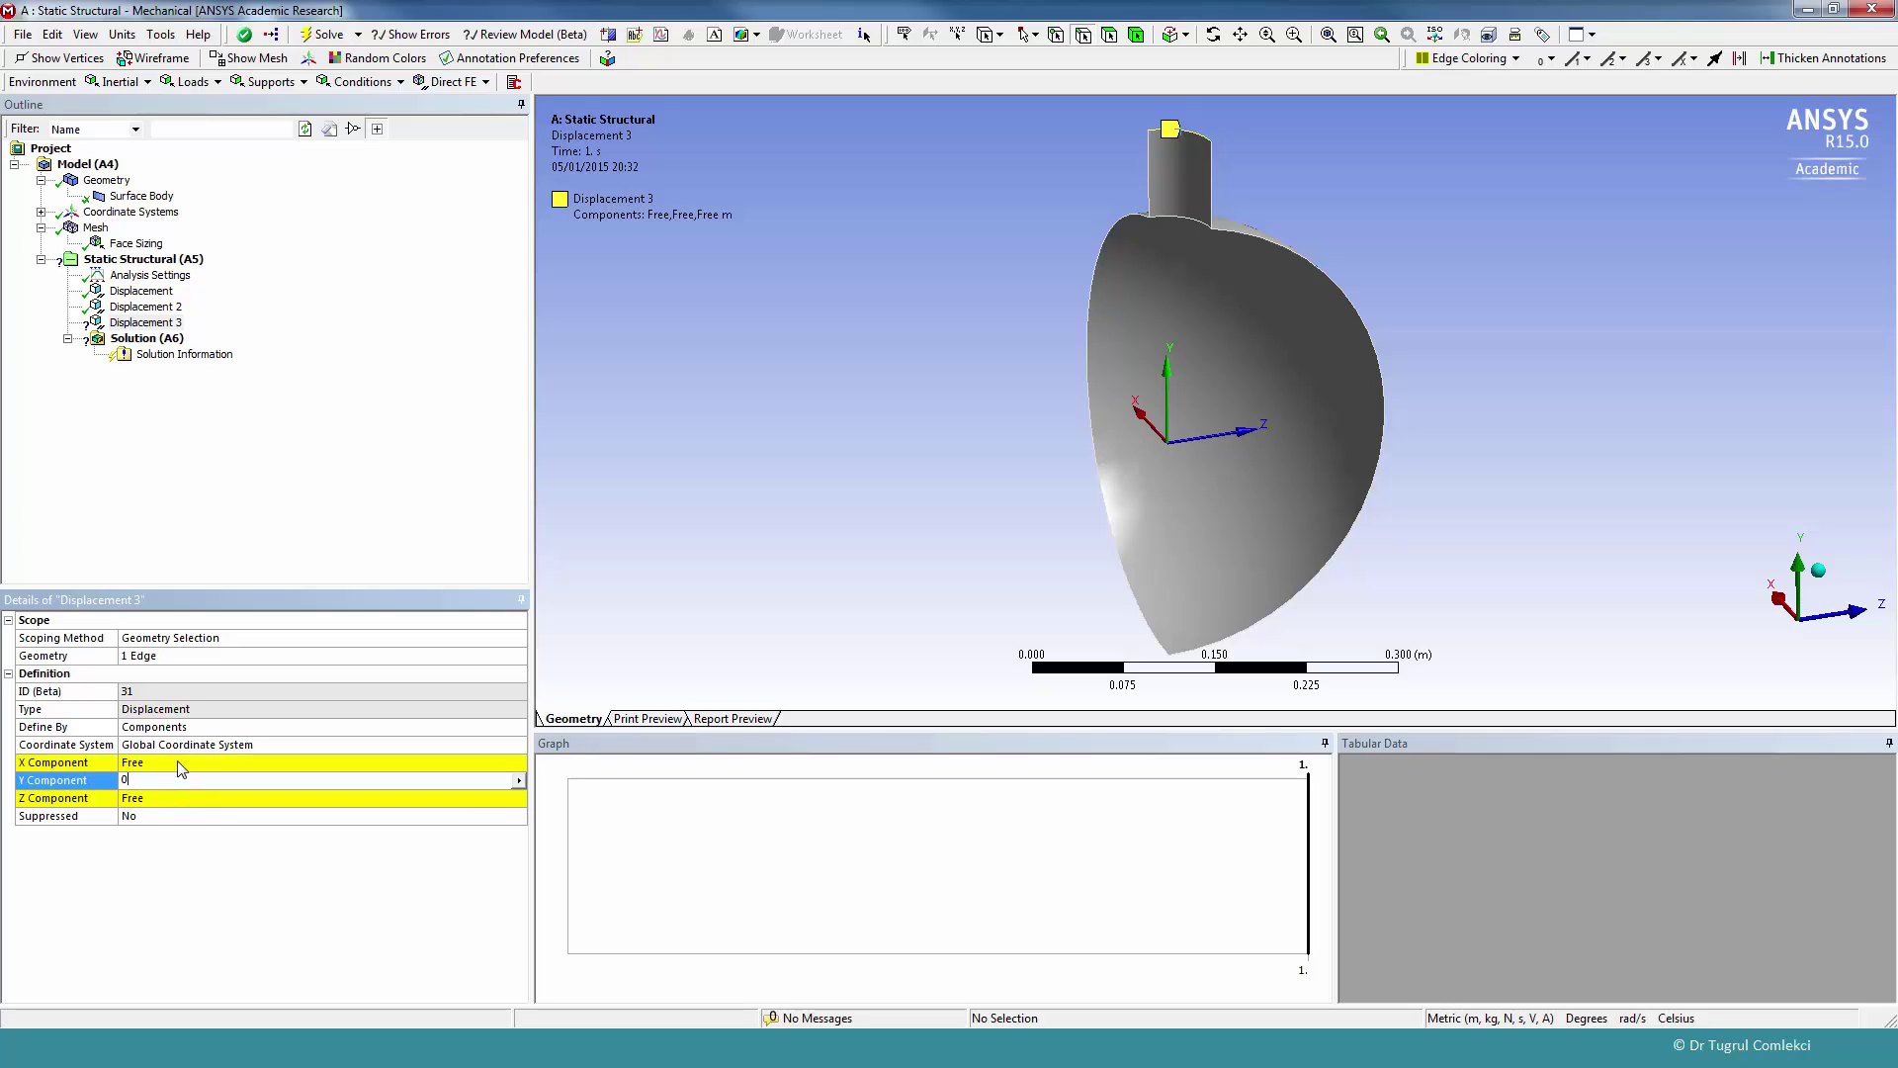
pyautogui.write('0')
pyautogui.press('Return')
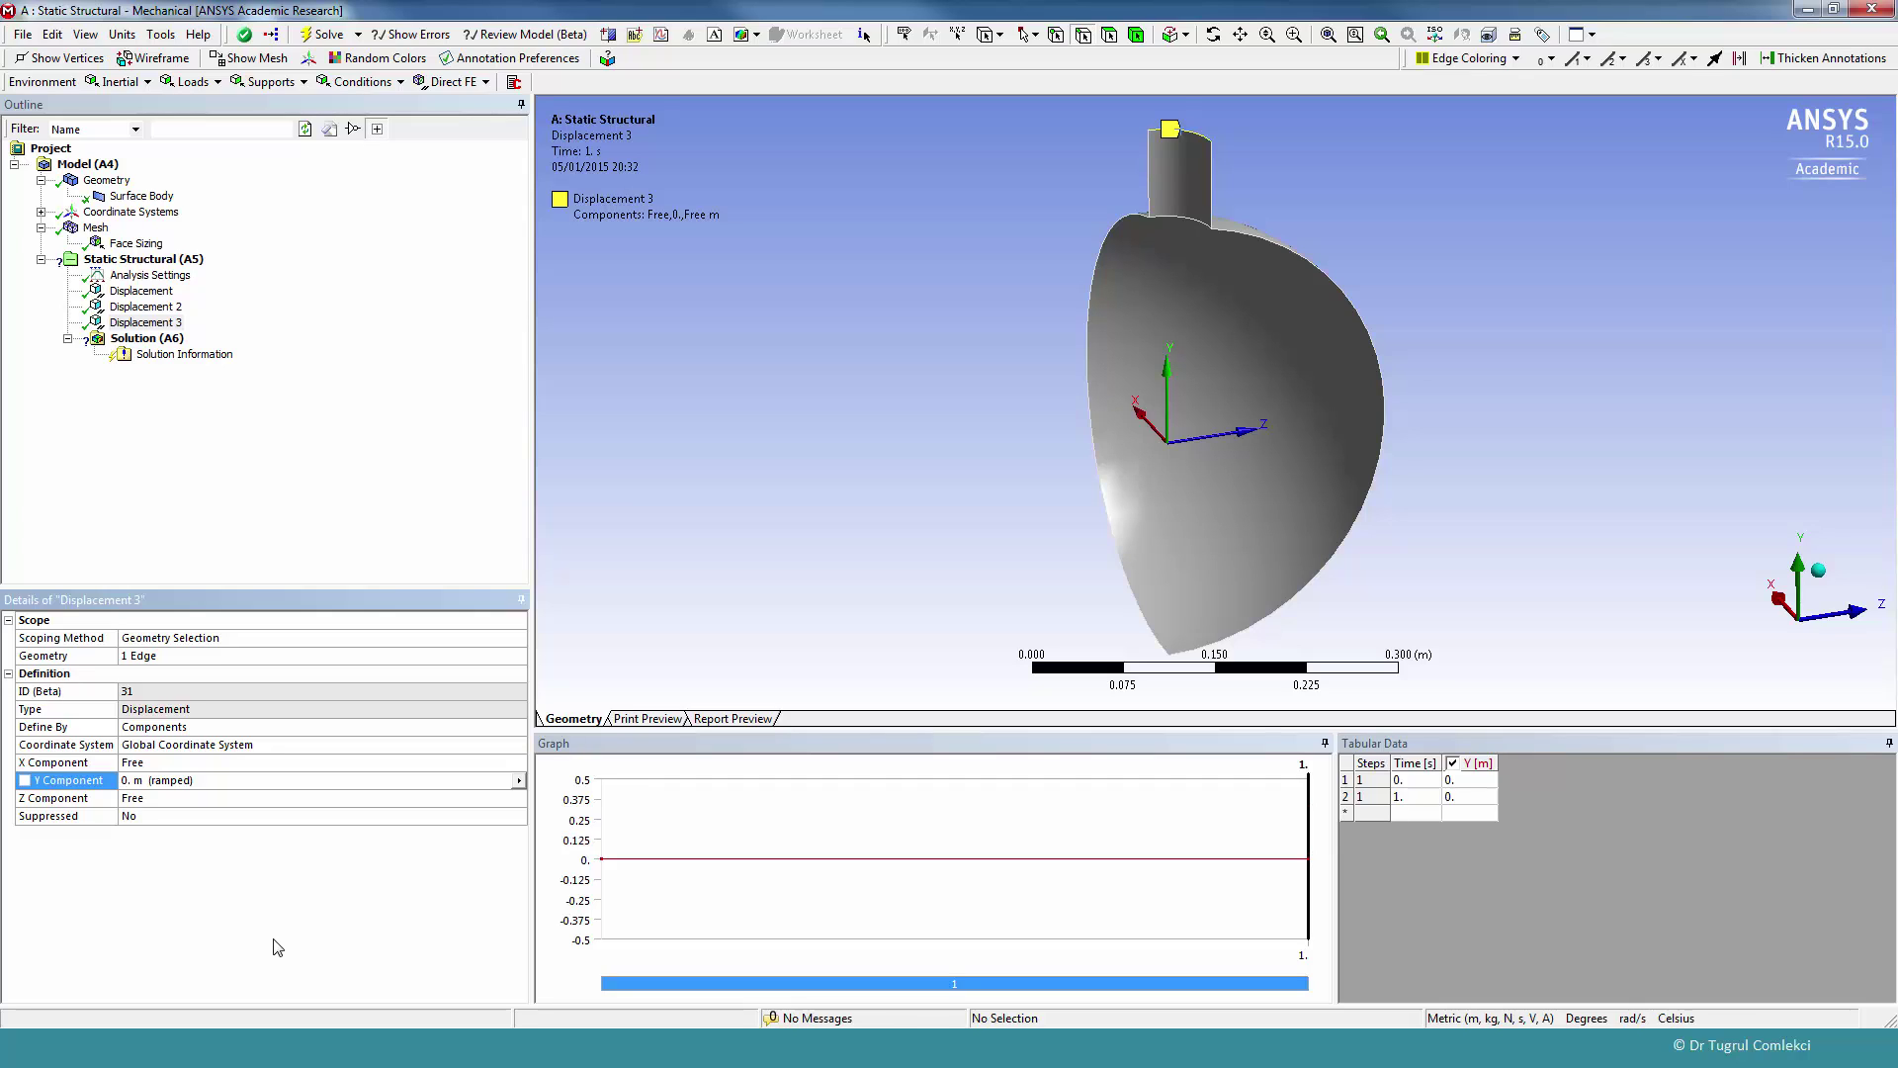
pyautogui.click(163, 262)
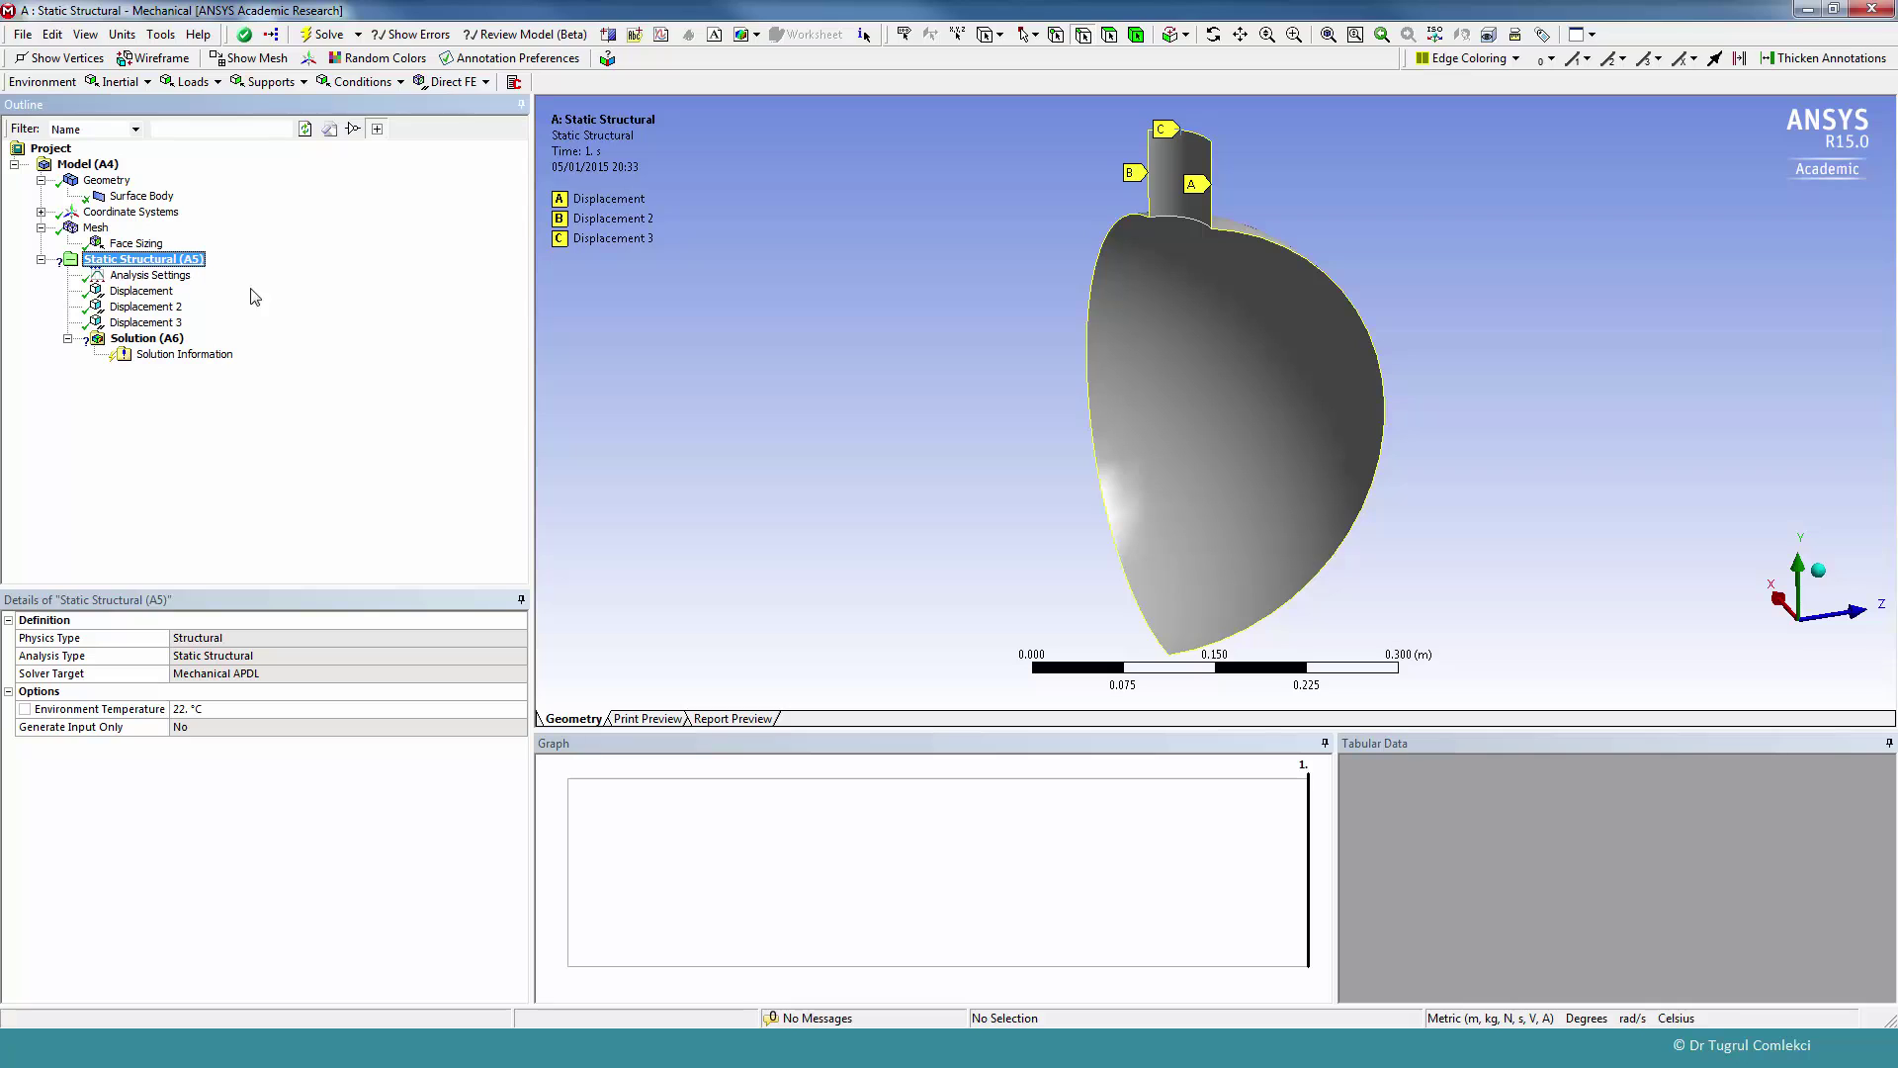
# - Add a Fixed Rotation on the nozzle and right outline edges, with Rotation X Free
pyautogui.moveTo(1271, 362); pyautogui.dragTo(1301, 354, button='middle')
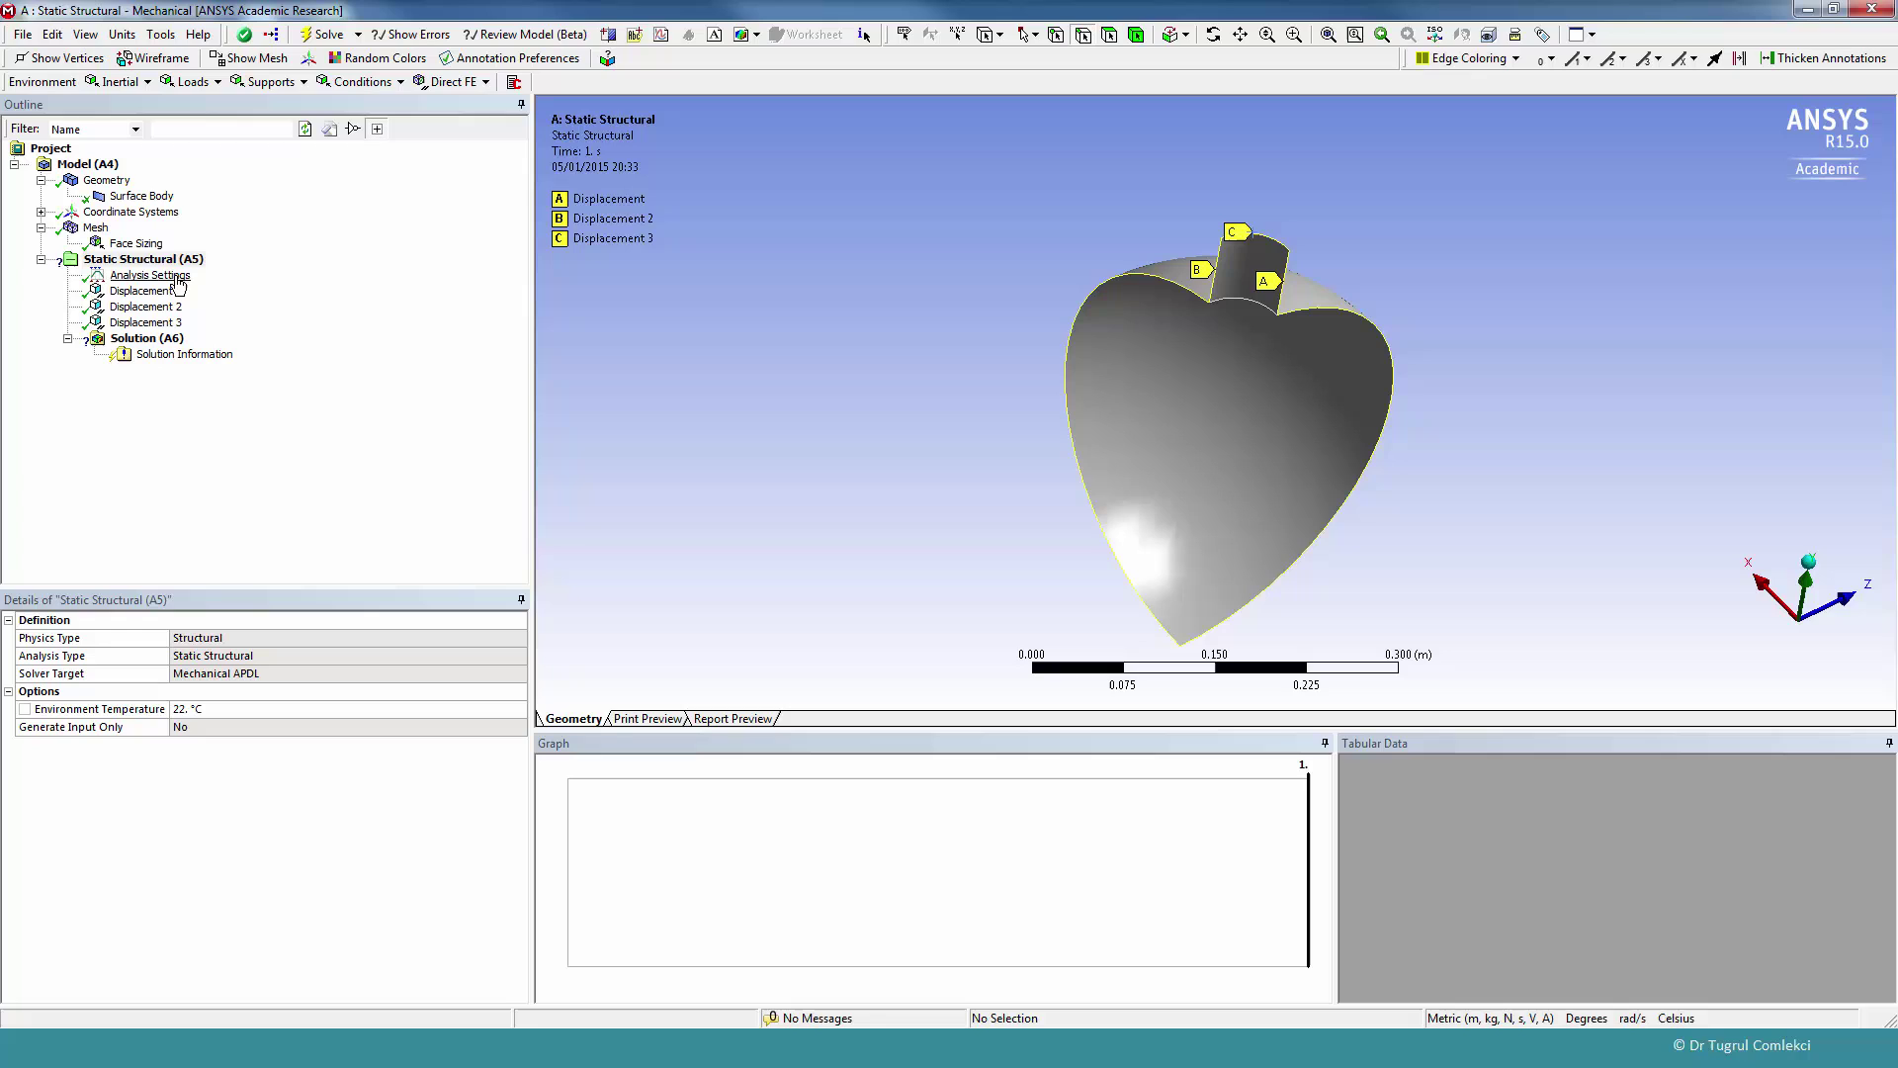
pyautogui.click(267, 83)
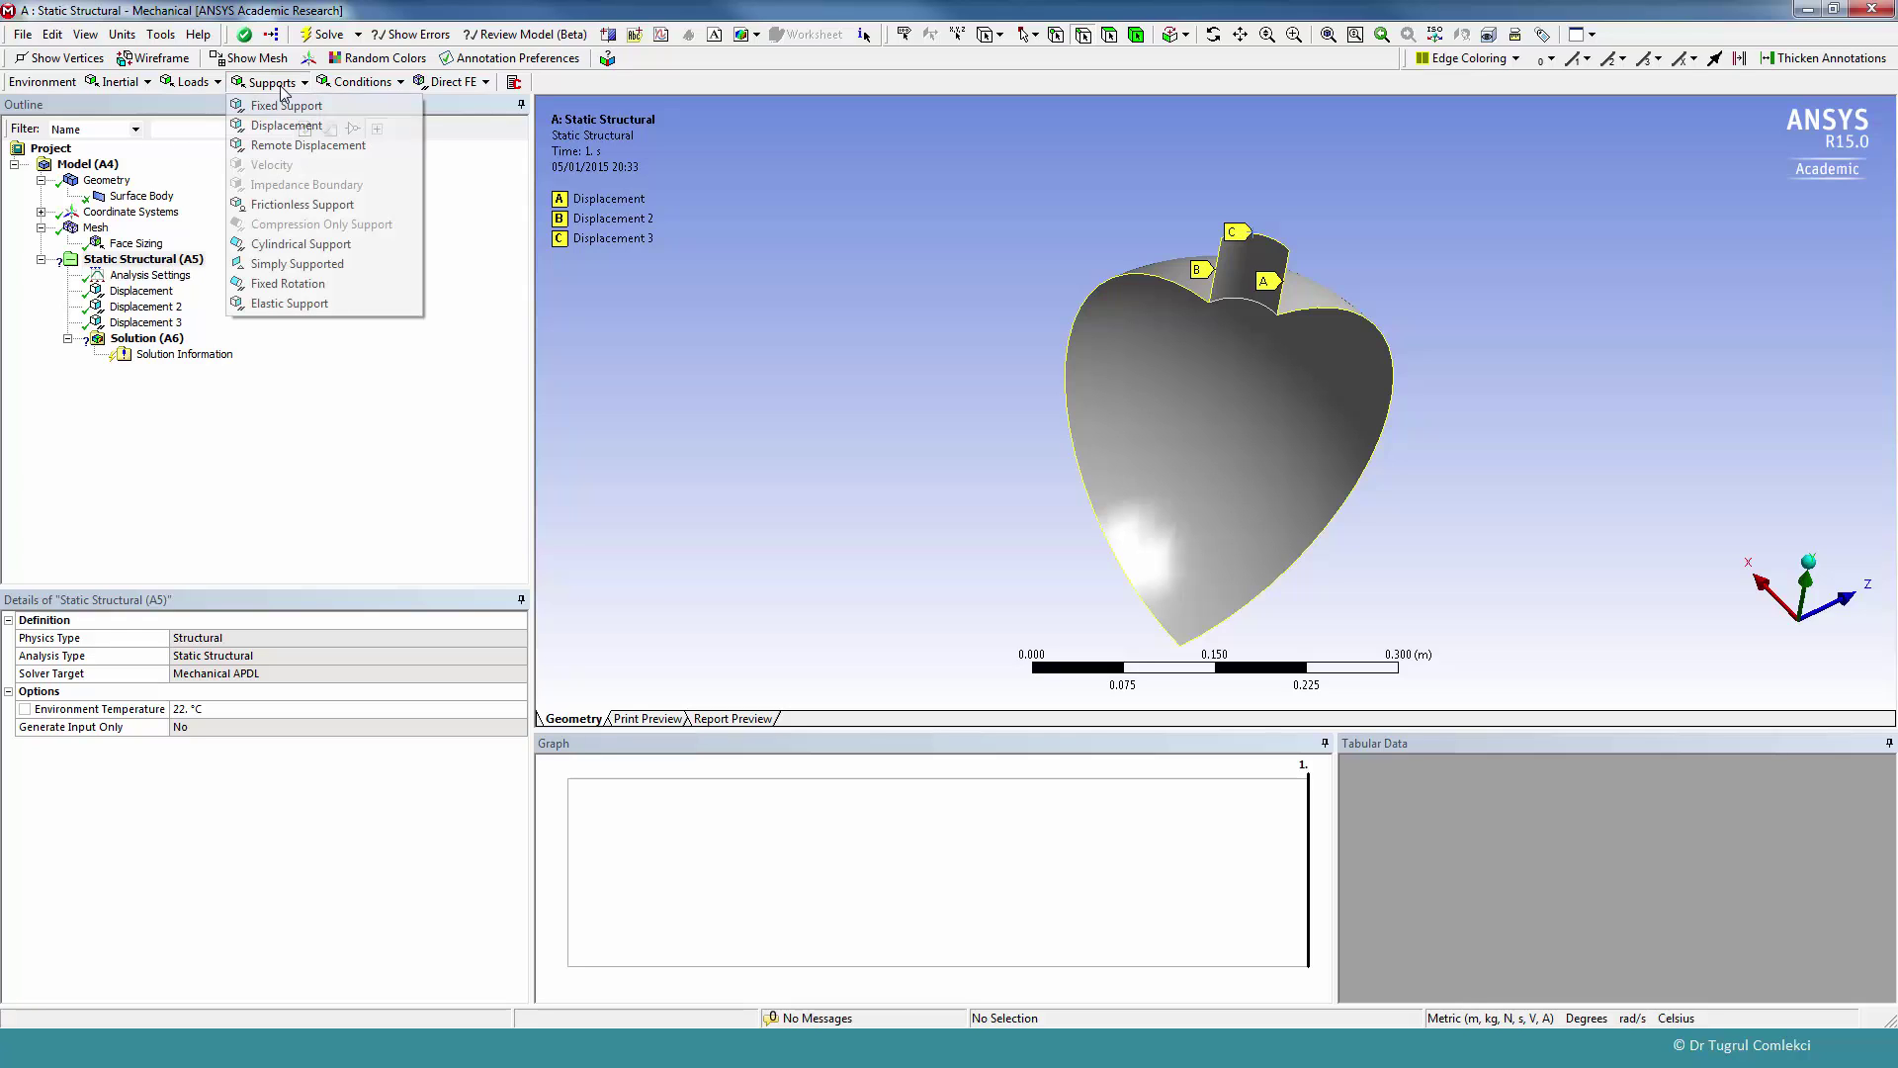
pyautogui.click(331, 290)
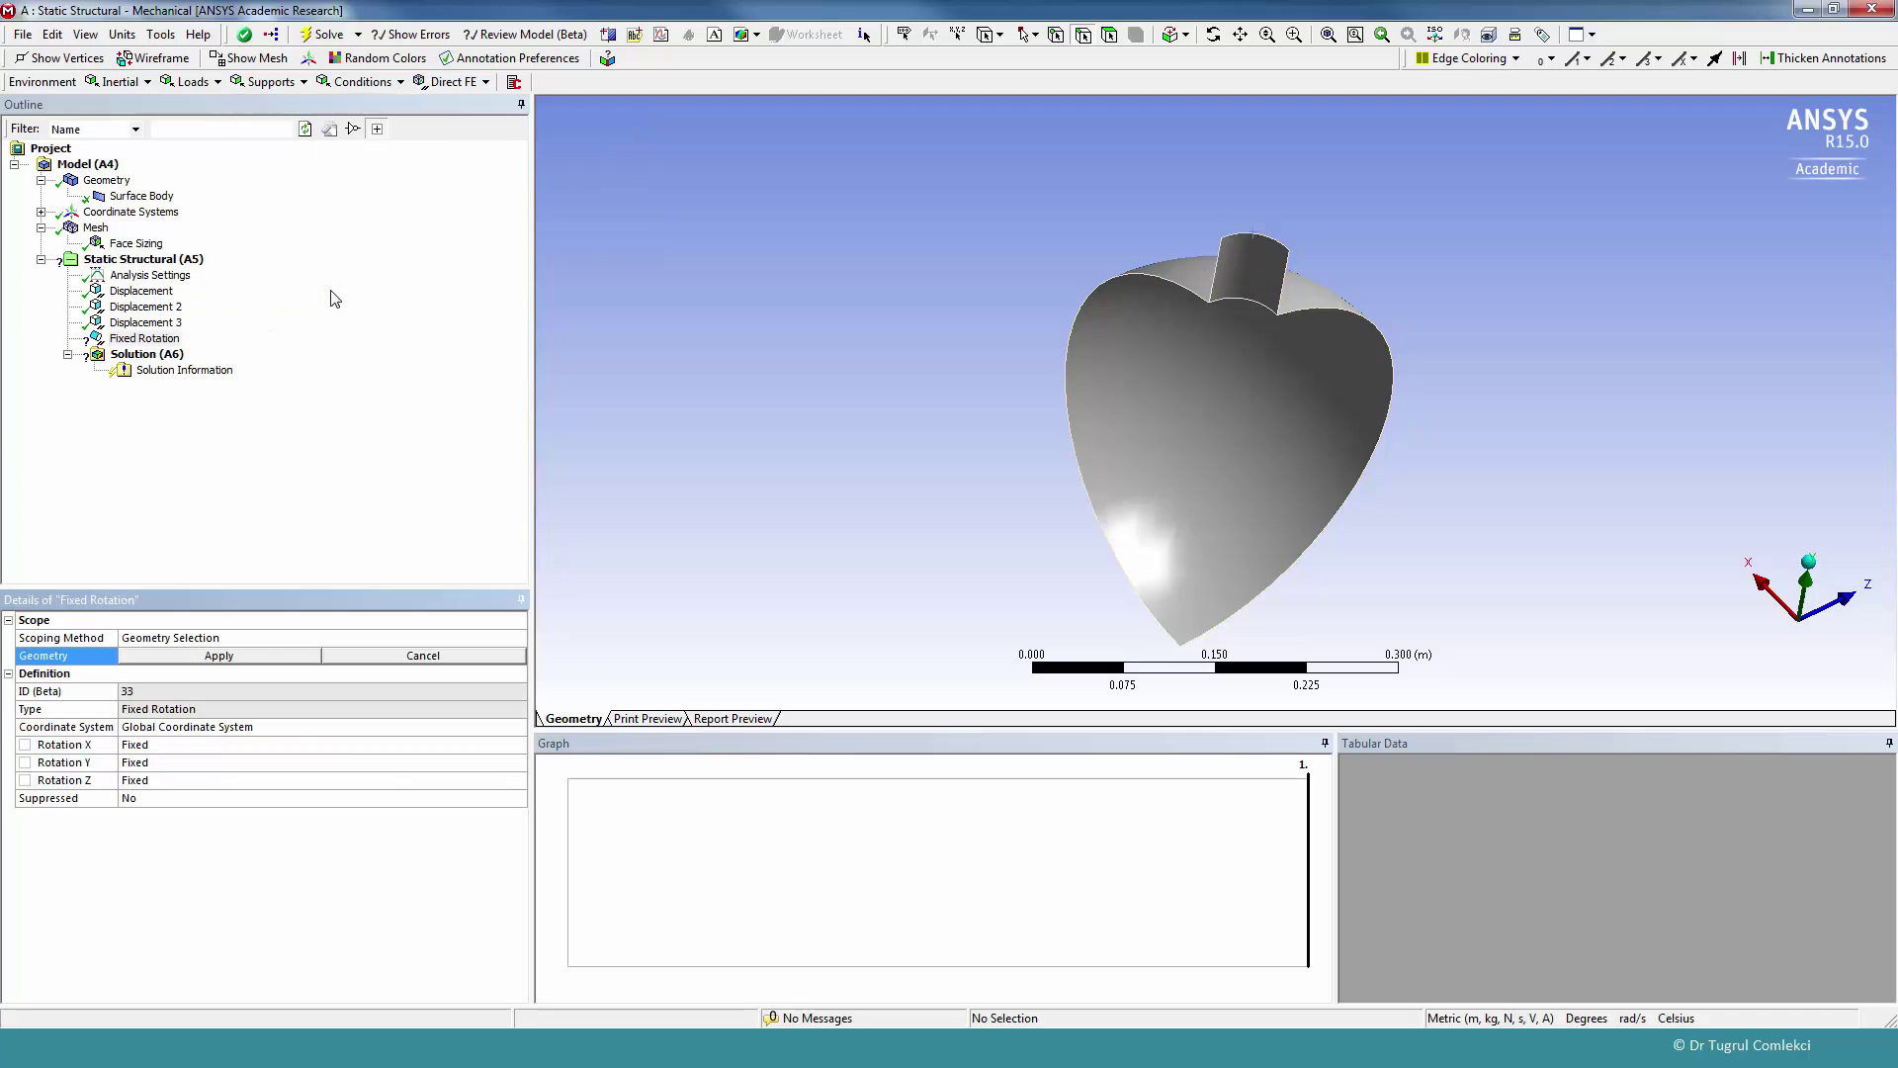
pyautogui.click(1284, 284)
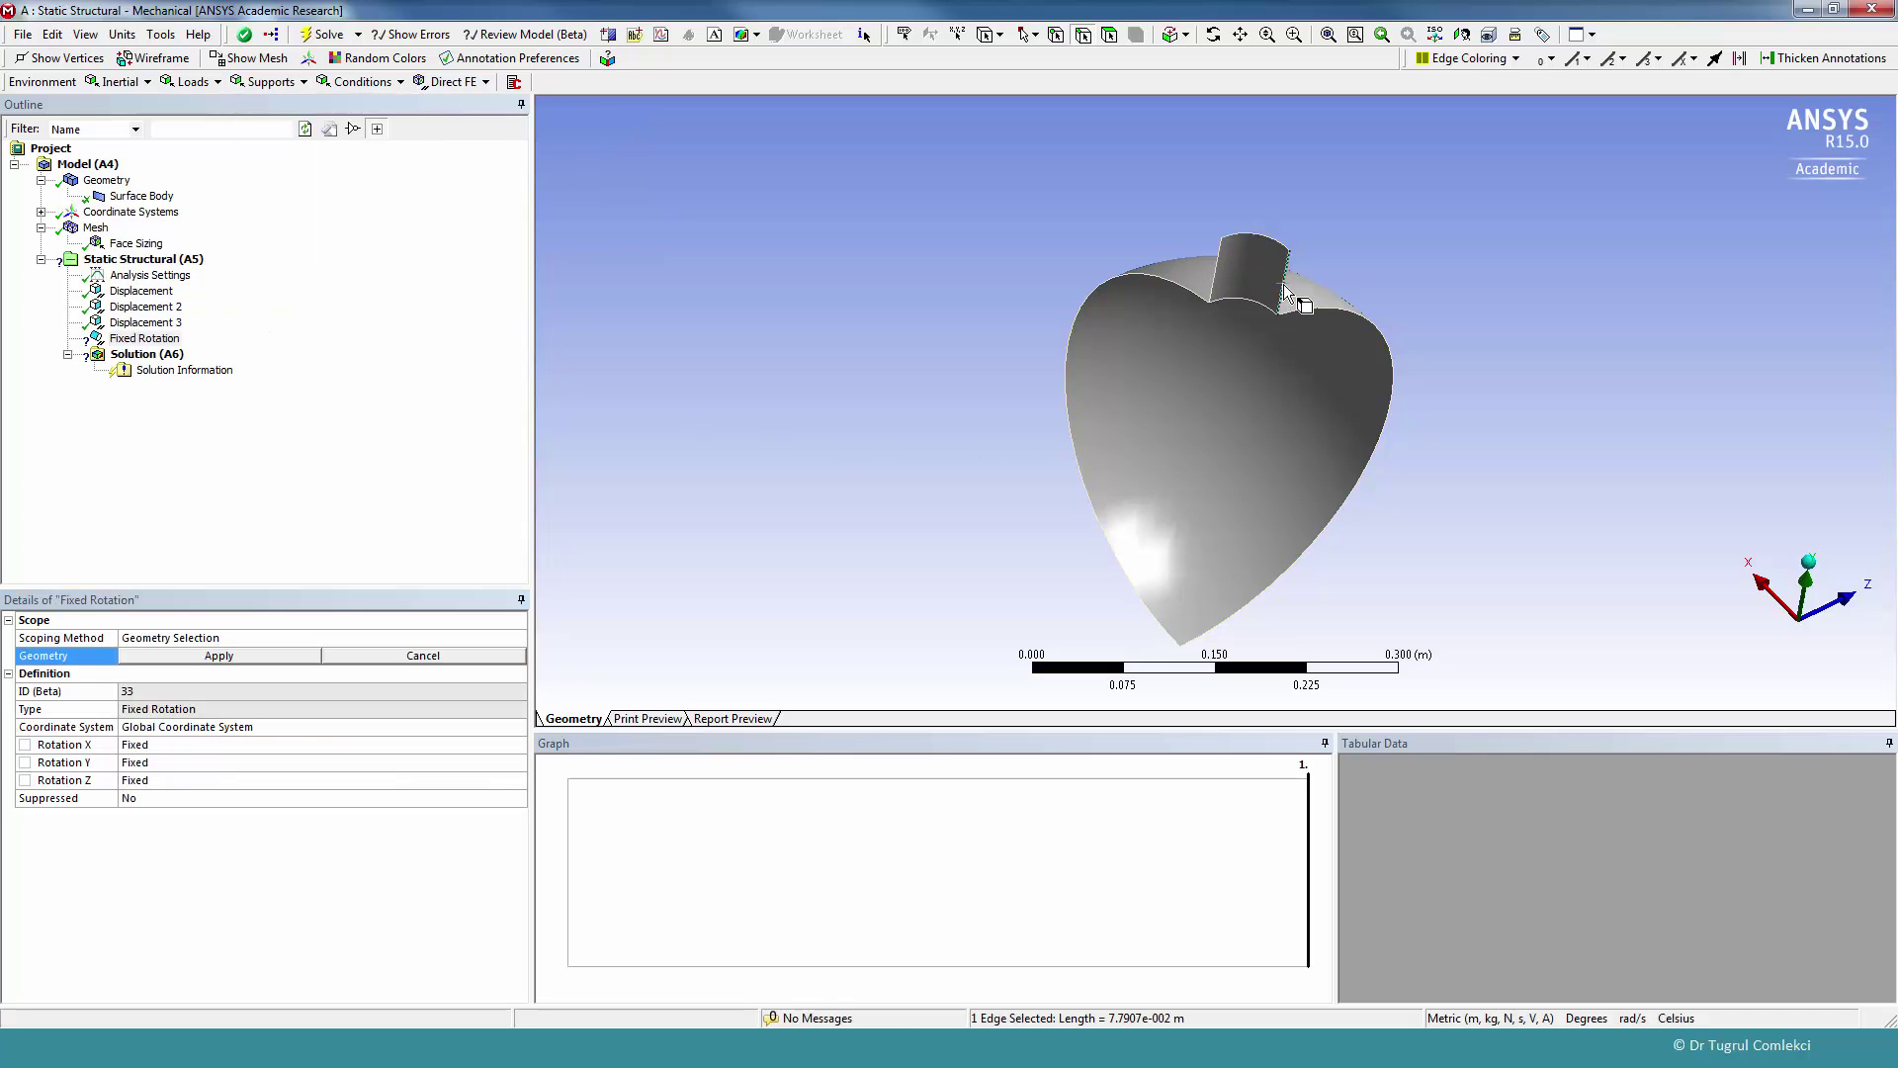
pyautogui.moveTo(1282, 283); pyautogui.dragTo(1296, 291, button='middle')
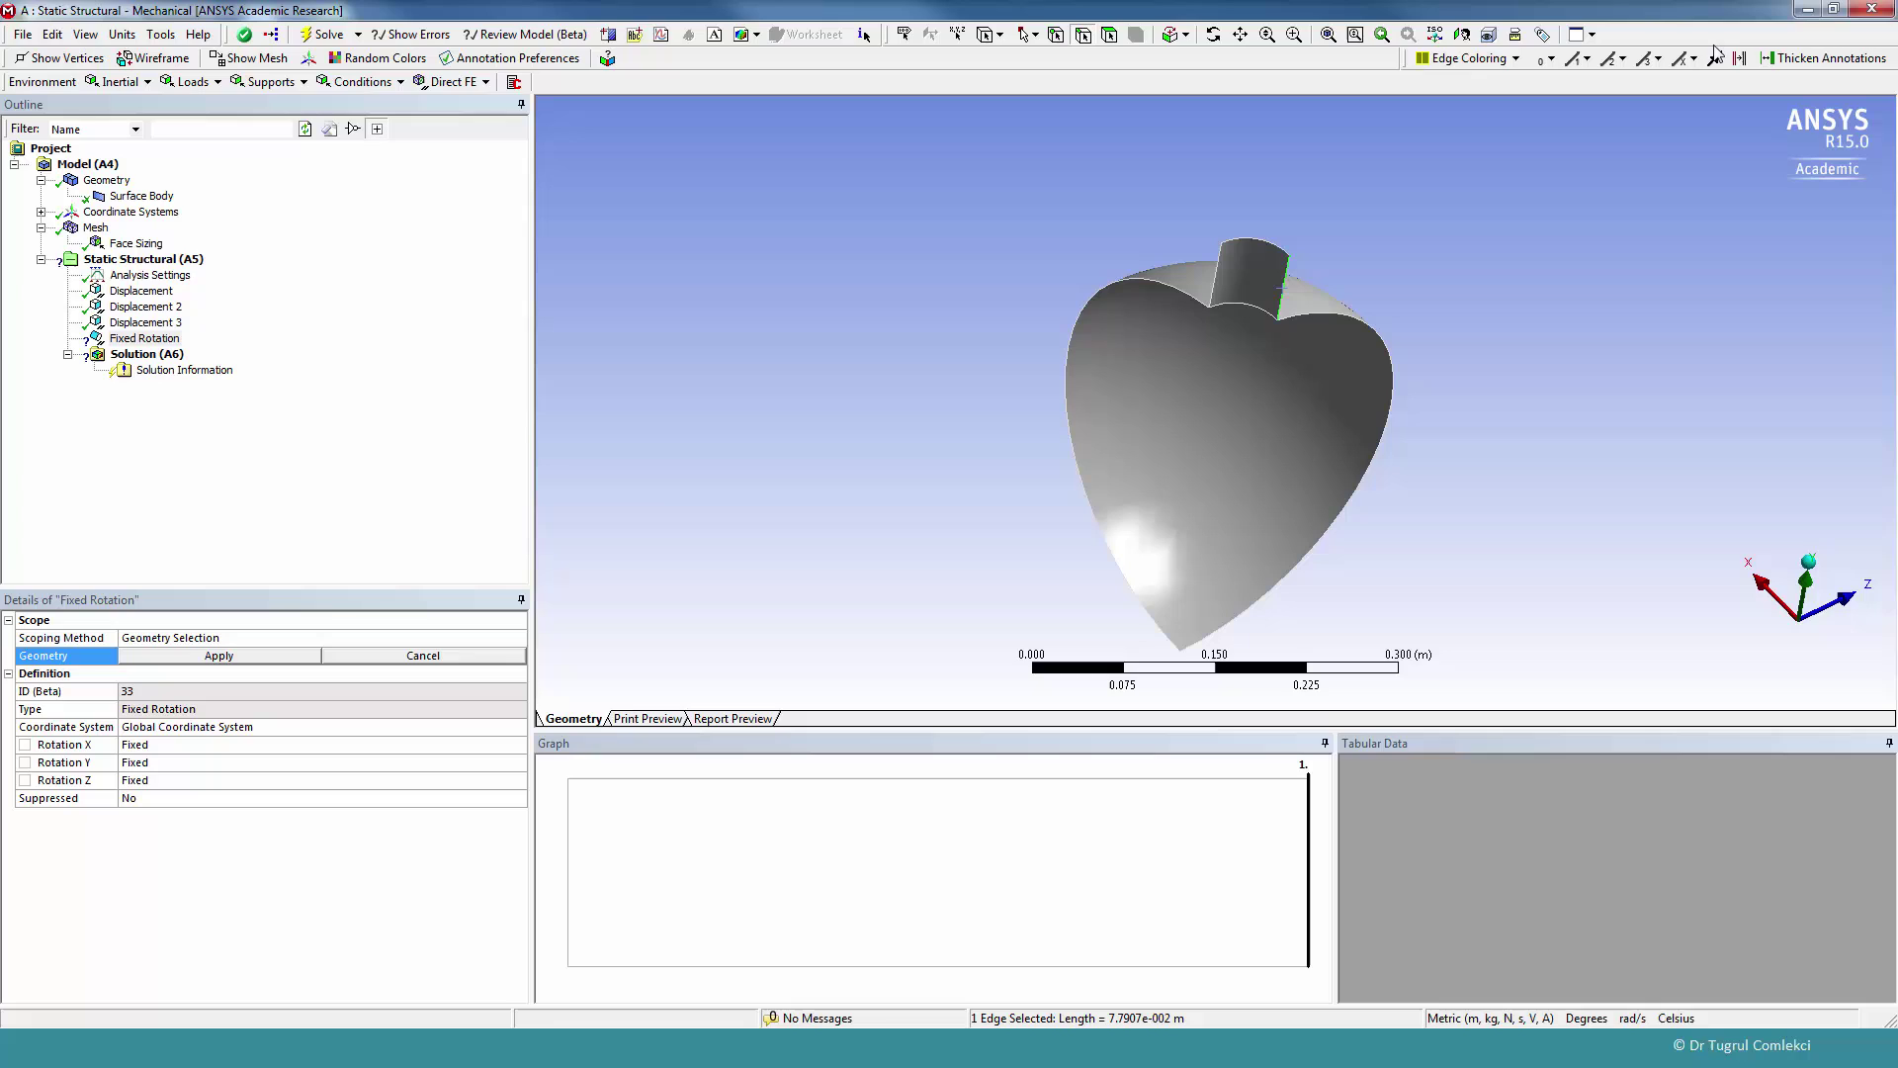
pyautogui.keyDown('ctrl'); pyautogui.click(1381, 439); pyautogui.keyUp('ctrl')
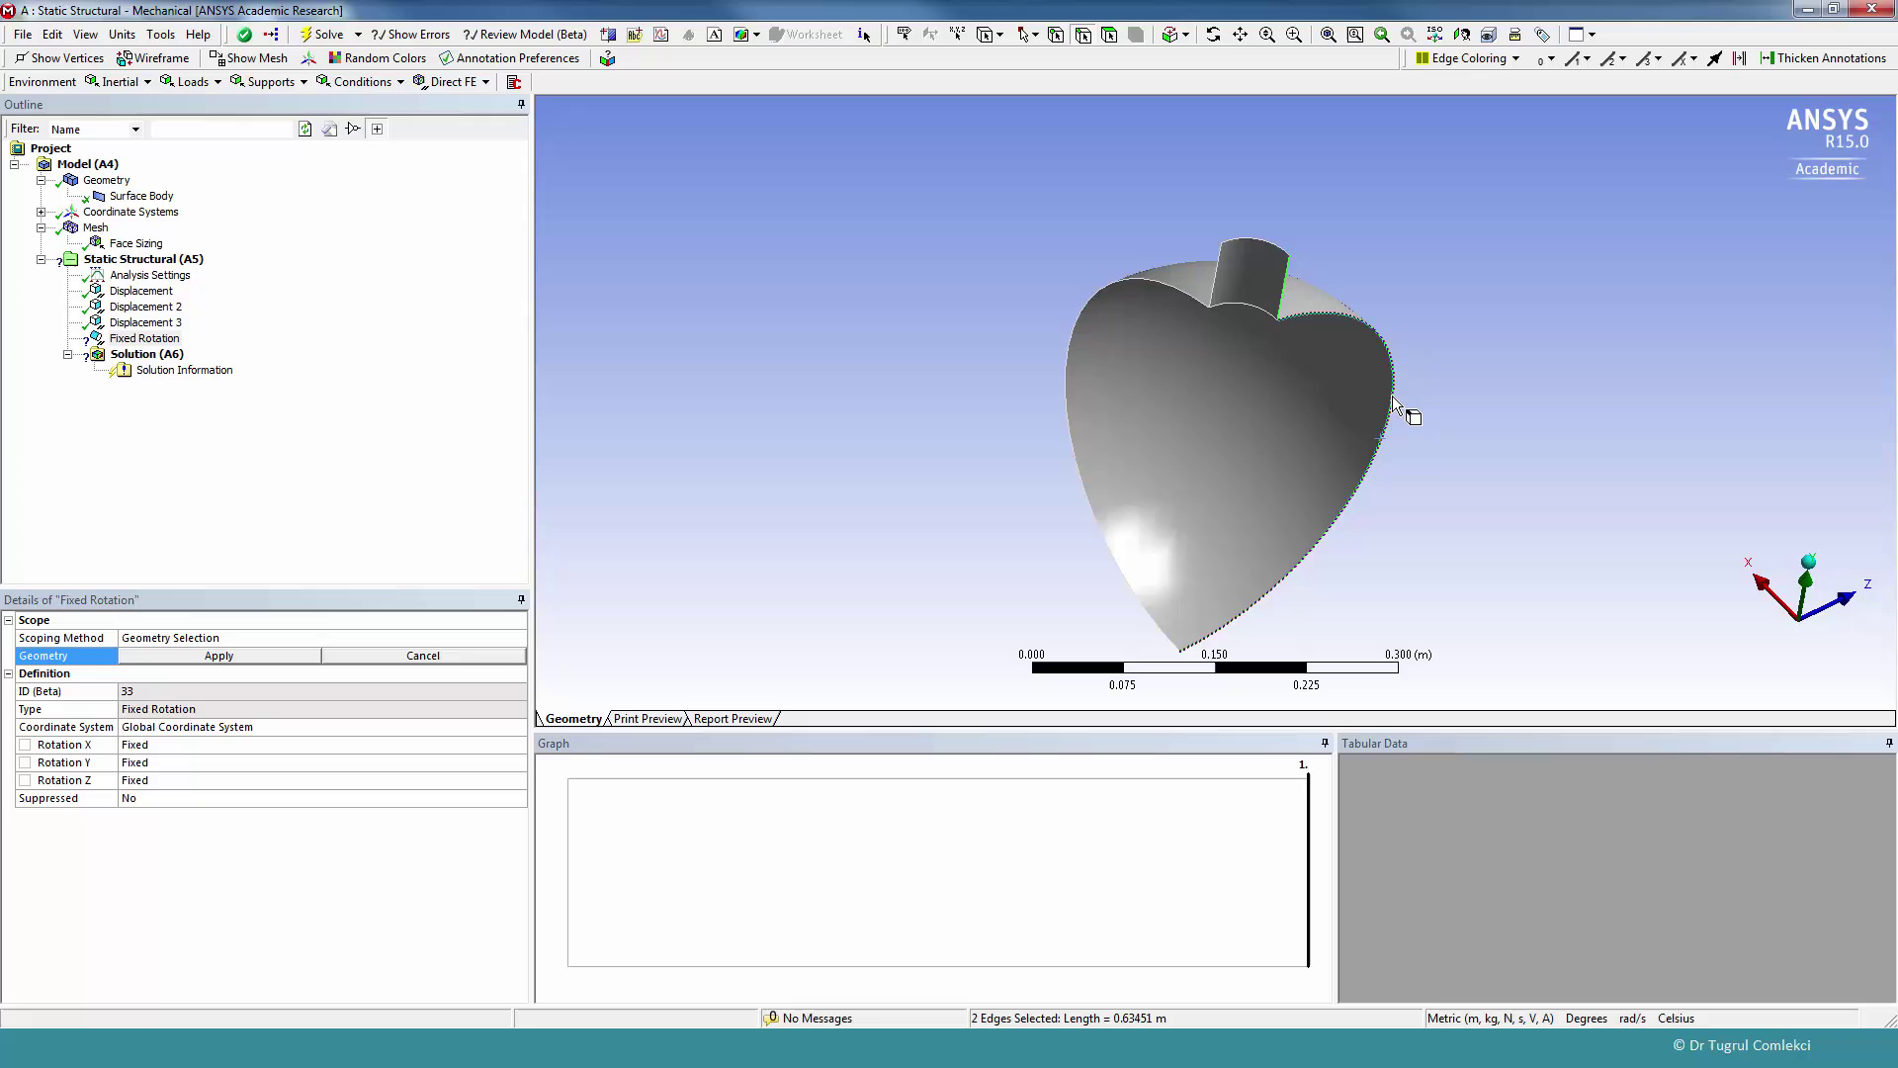
pyautogui.click(232, 658)
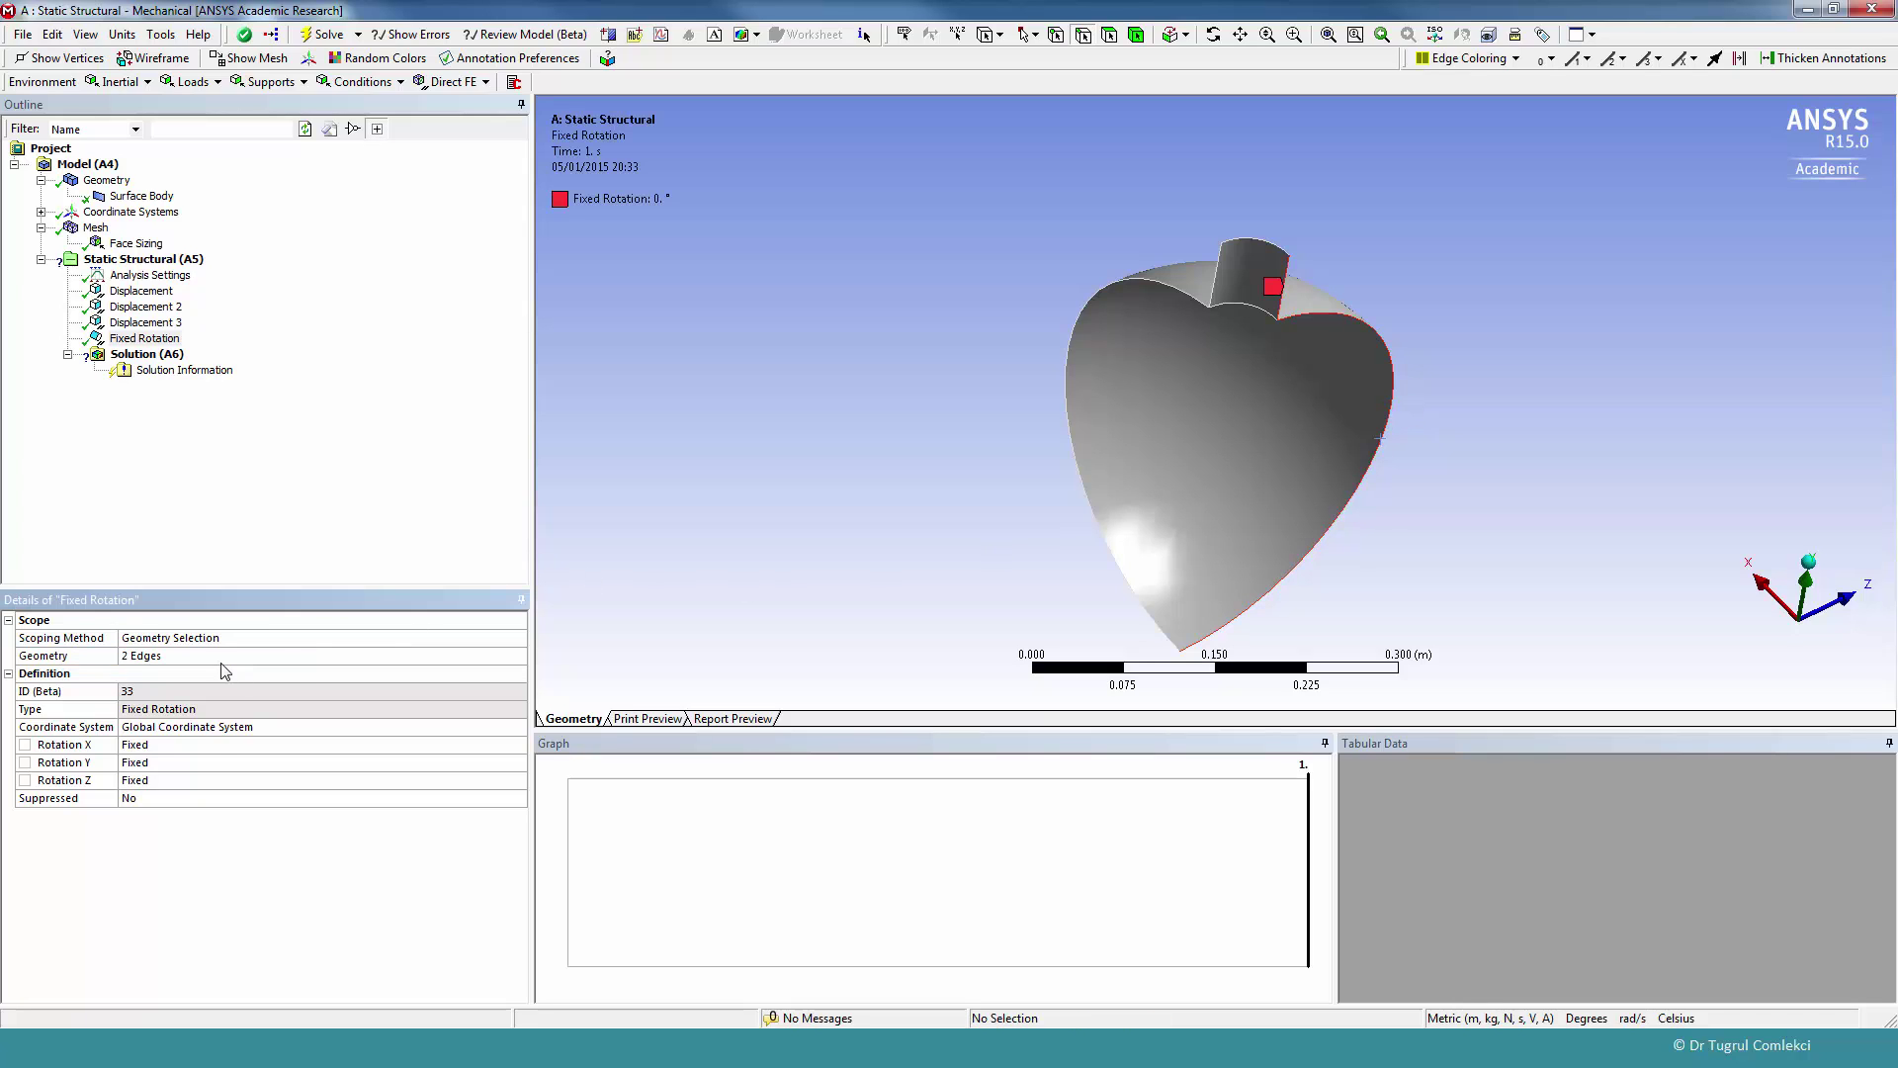
pyautogui.click(161, 761)
pyautogui.click(161, 747)
pyautogui.click(518, 744)
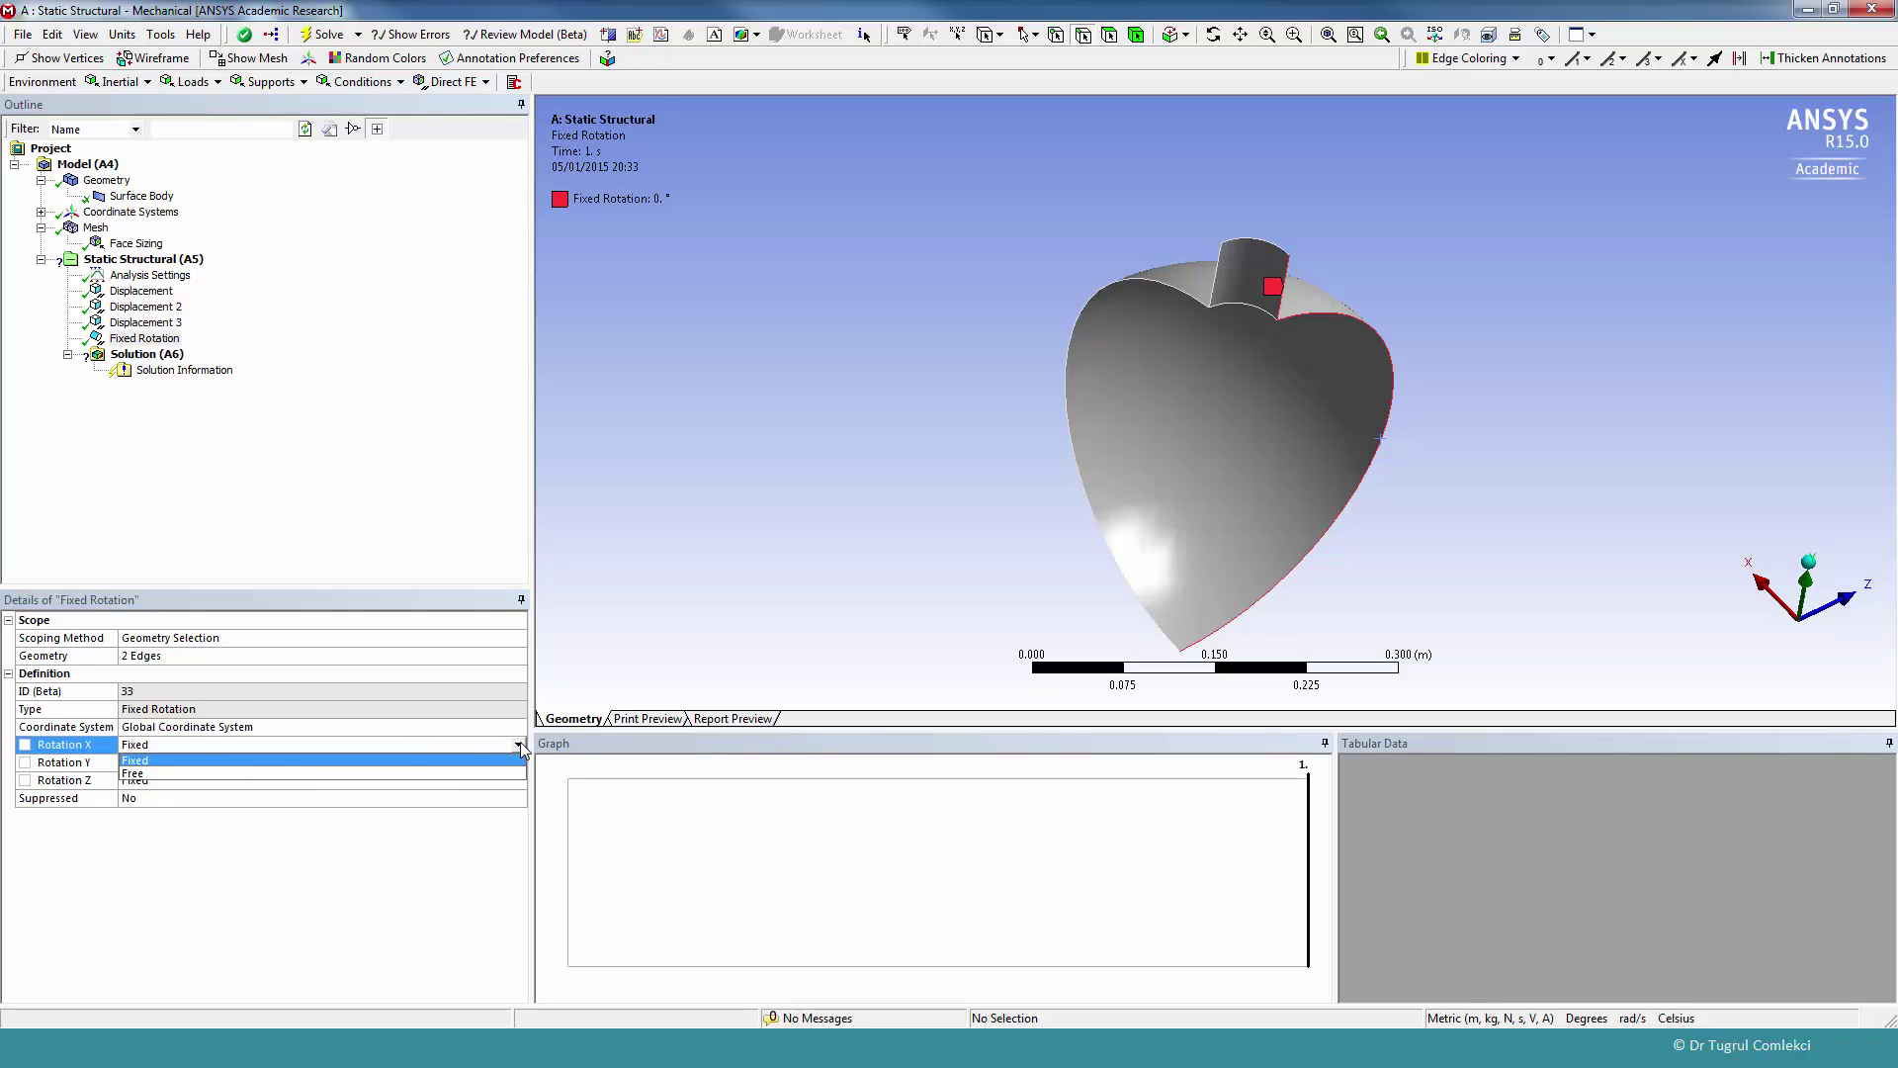
pyautogui.click(199, 775)
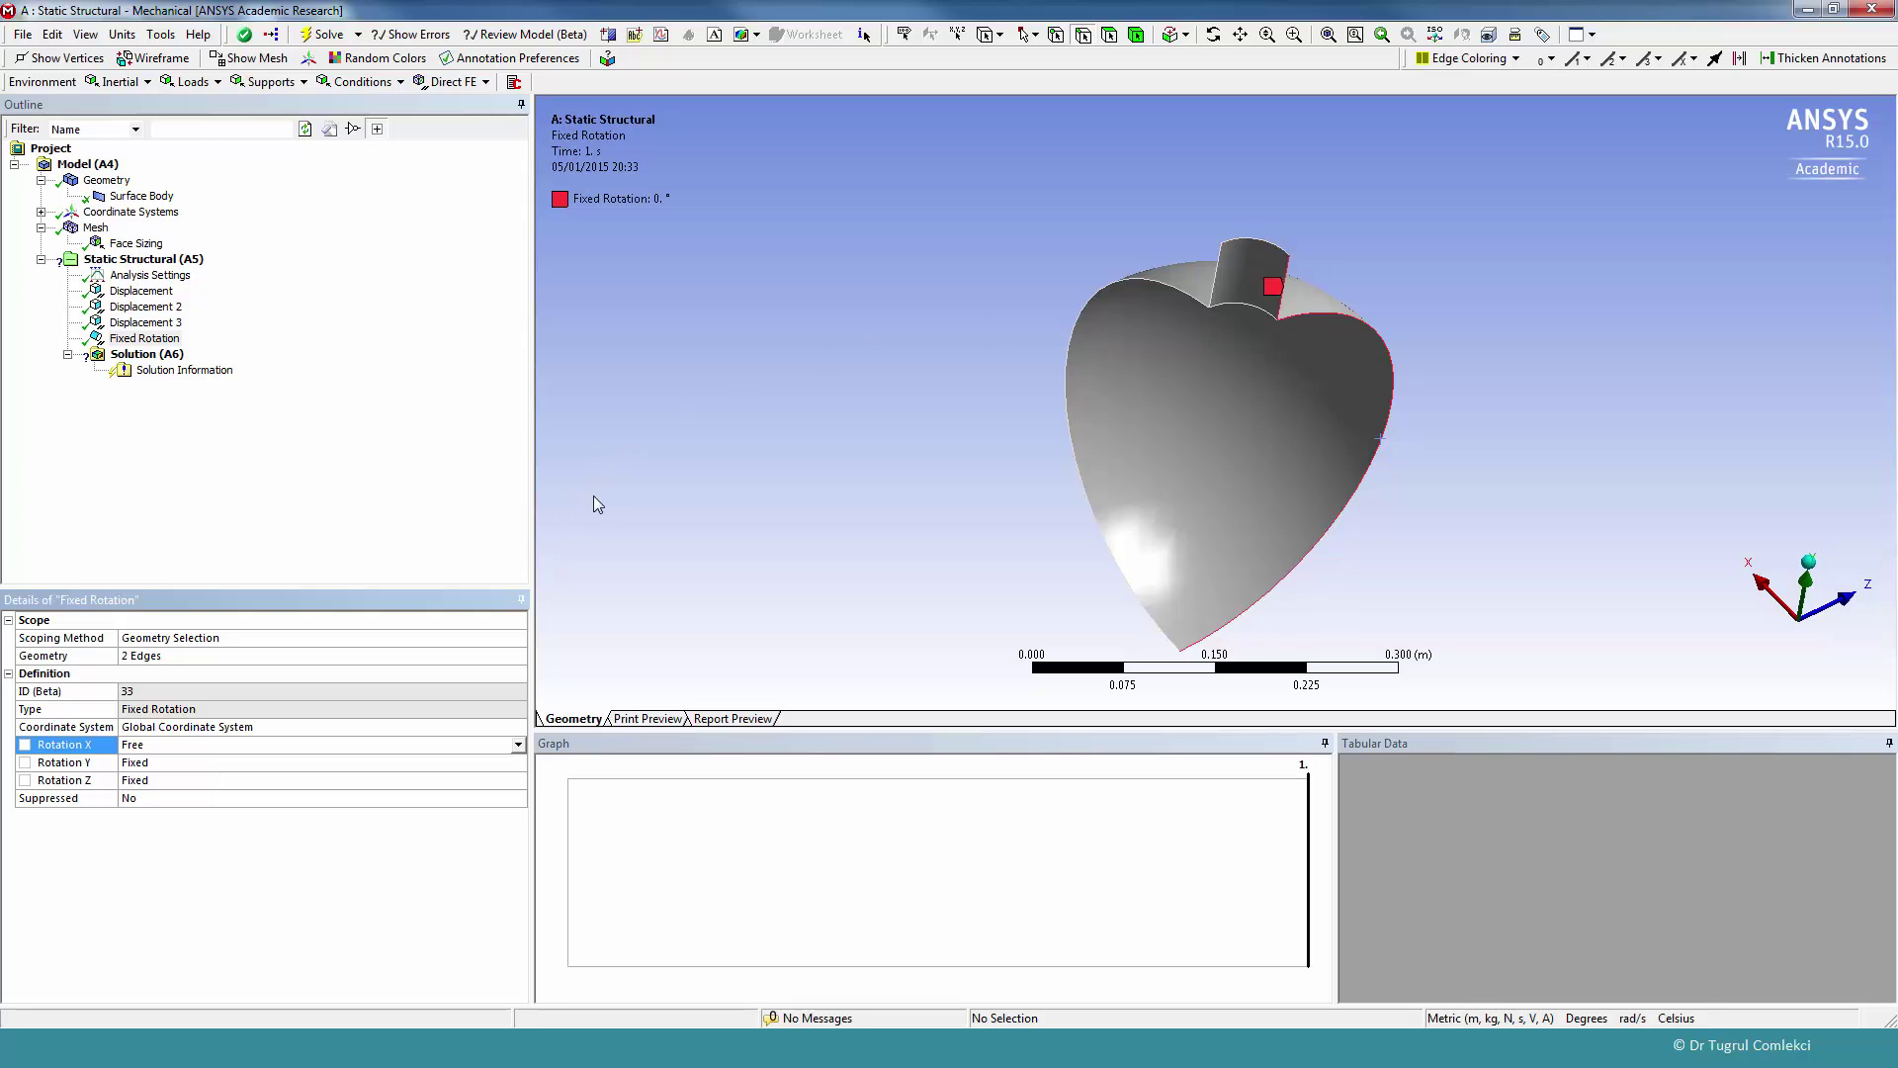
# - Select the nozzle edge and left outline edge on the other cut side
pyautogui.click(1220, 270)
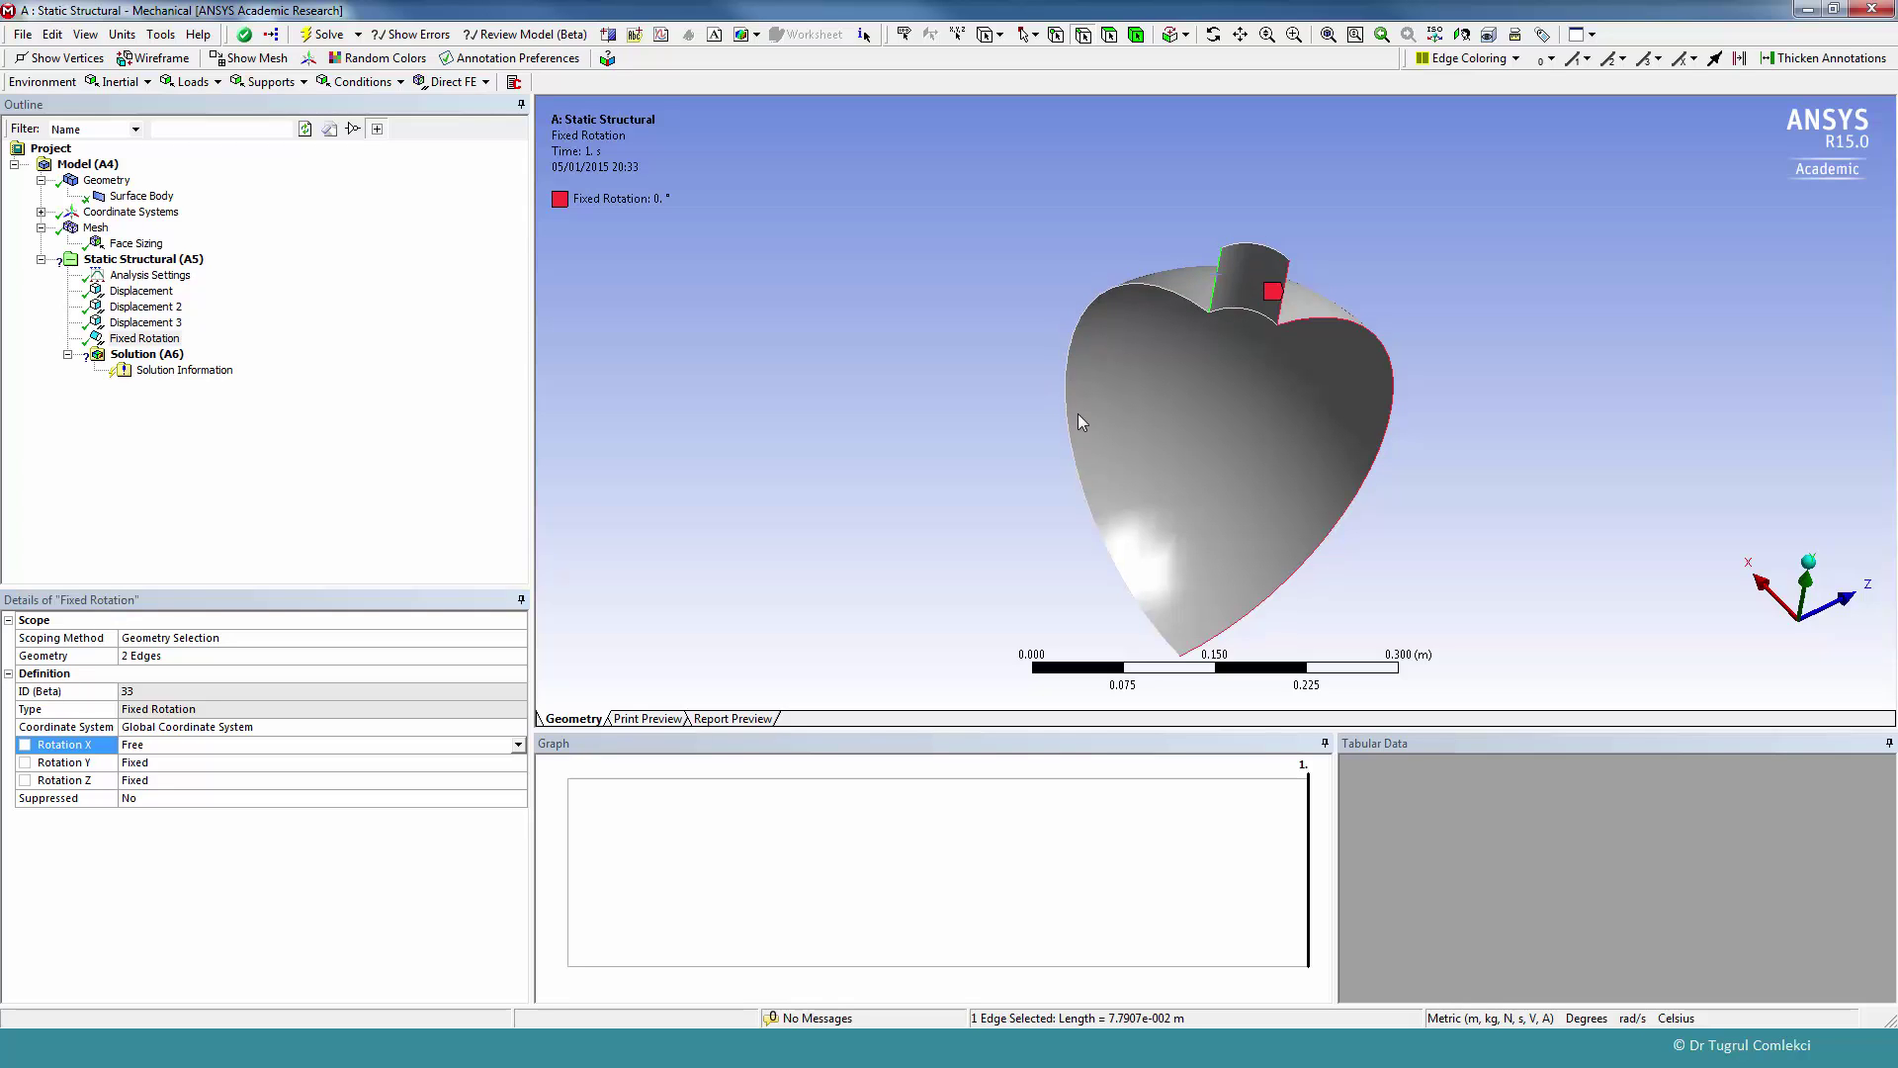
pyautogui.keyDown('ctrl'); pyautogui.moveTo(1064, 371); pyautogui.dragTo(1078, 389, button='middle'); pyautogui.keyUp('ctrl')
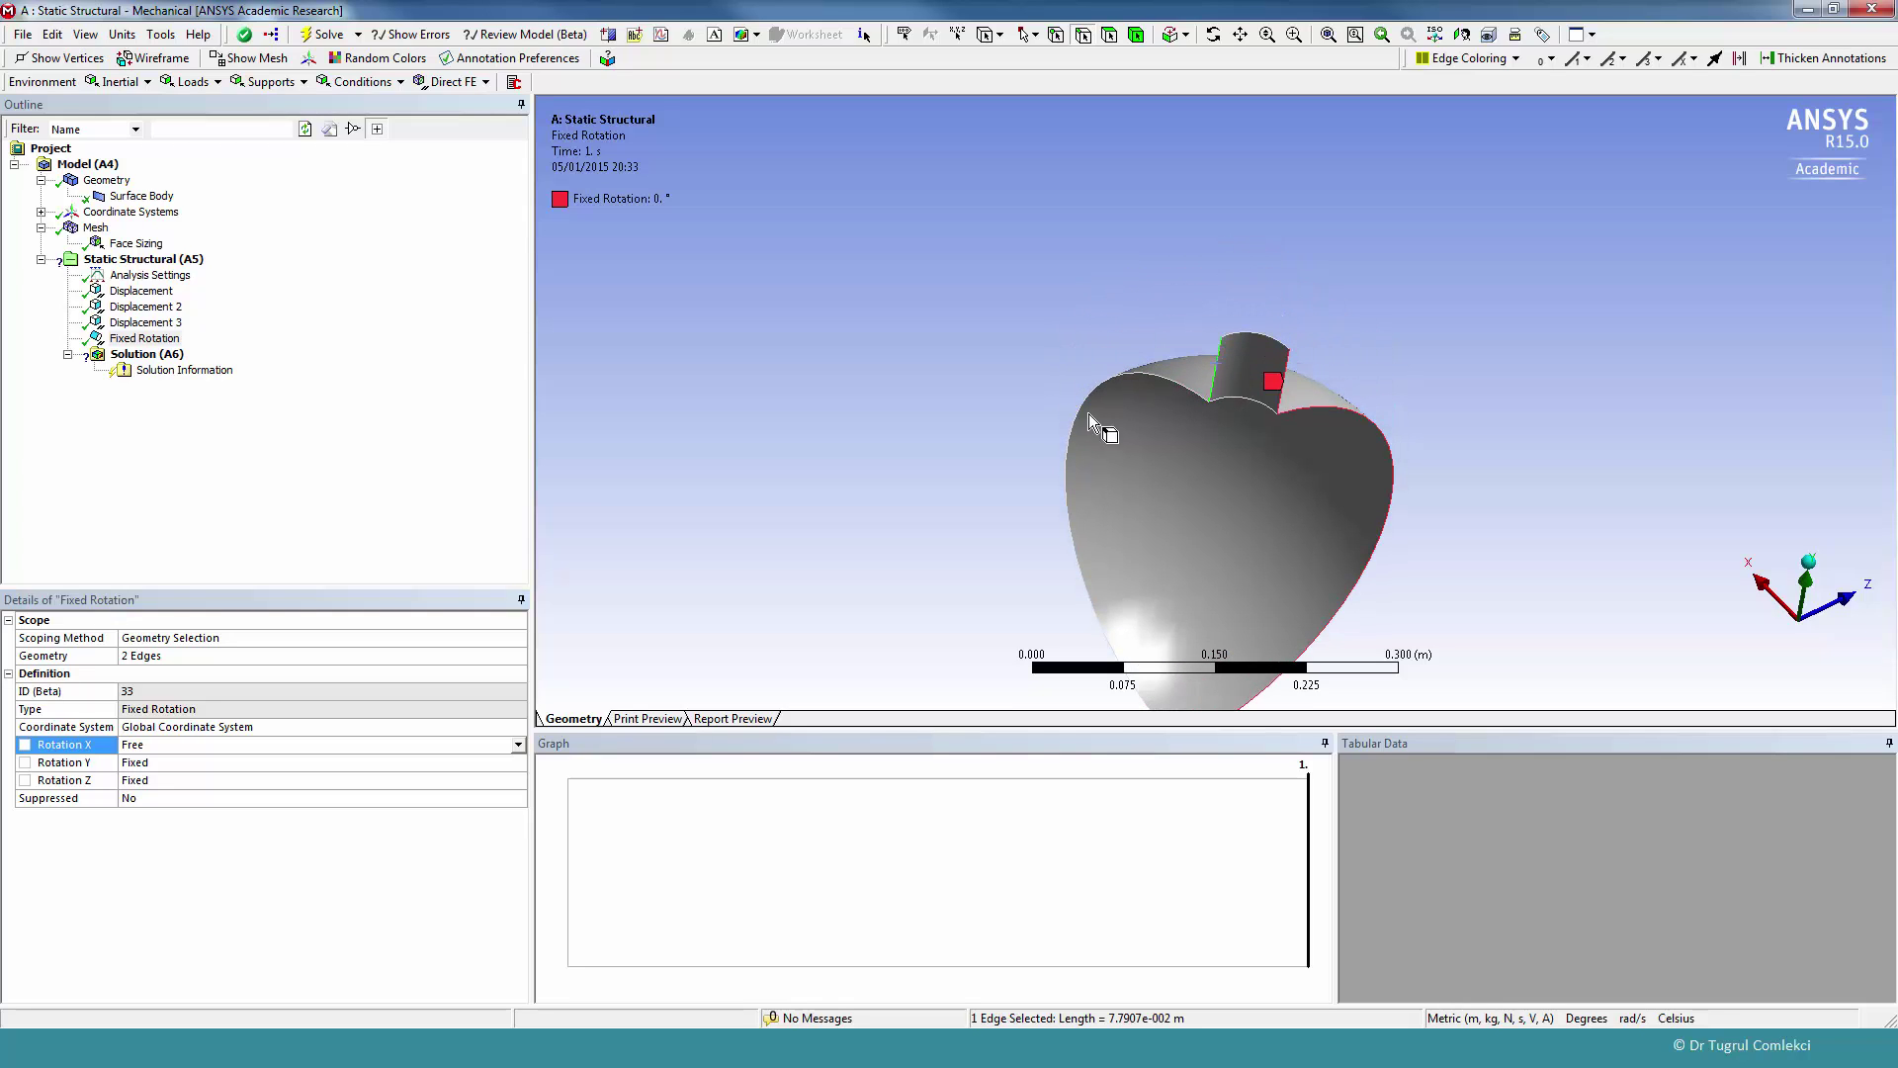
pyautogui.keyDown('ctrl'); pyautogui.click(1063, 499); pyautogui.keyUp('ctrl')
# - Insert Fixed Rotation 2 on the selected edges with Rotation Z Free, then review all five supports
pyautogui.click(267, 84)
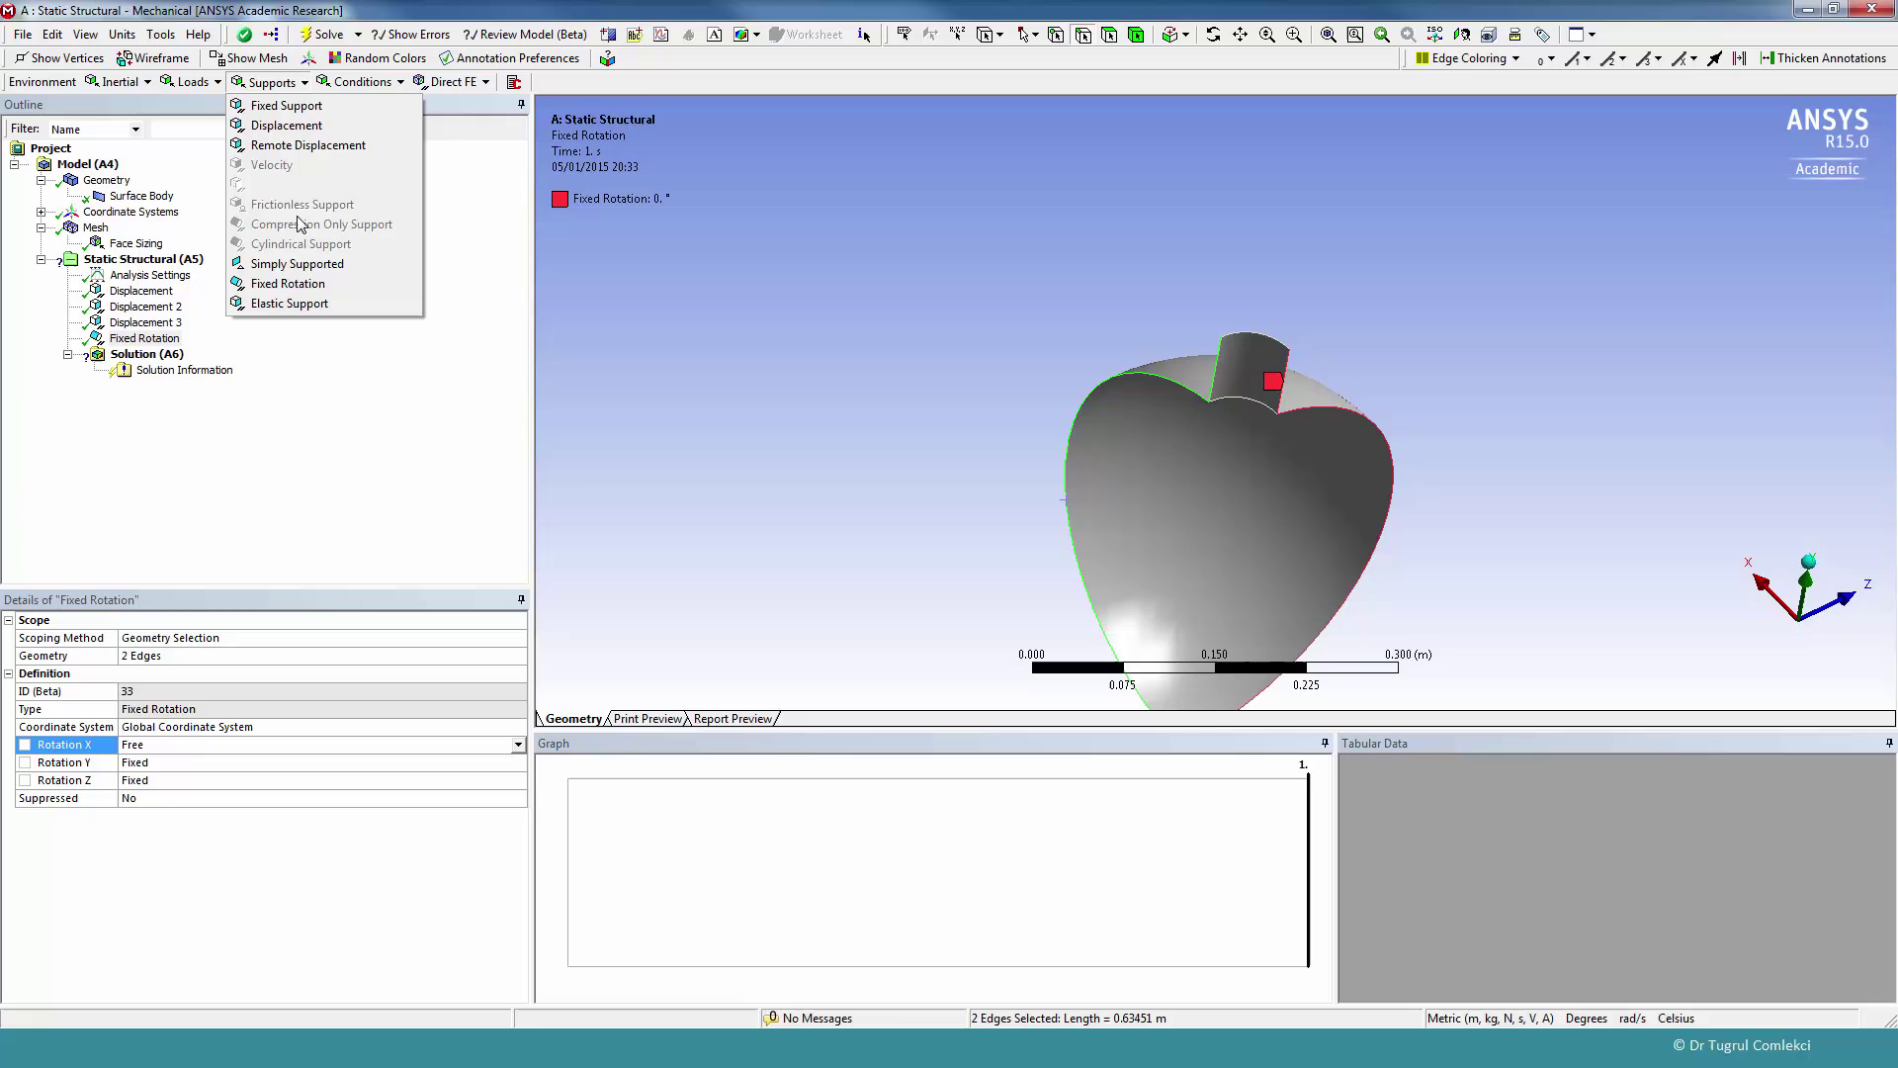
pyautogui.click(288, 284)
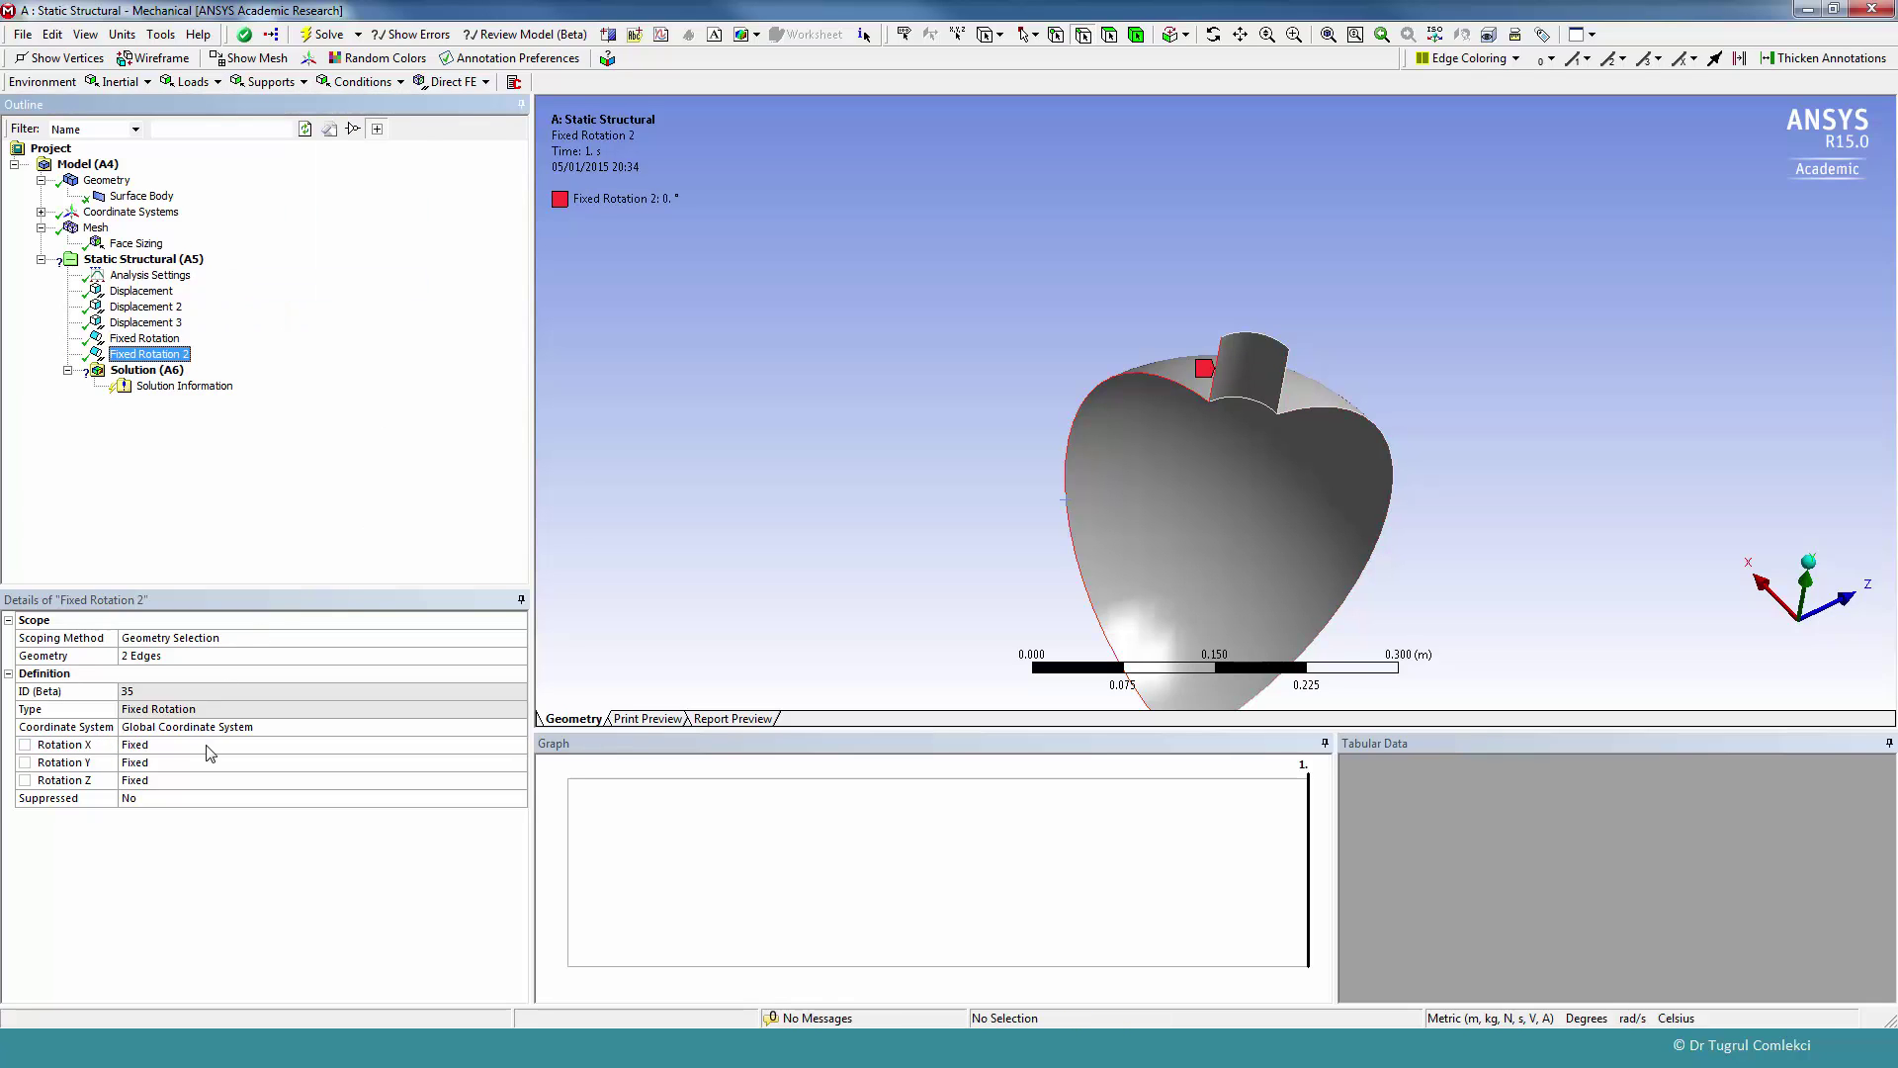
pyautogui.click(135, 786)
pyautogui.click(518, 780)
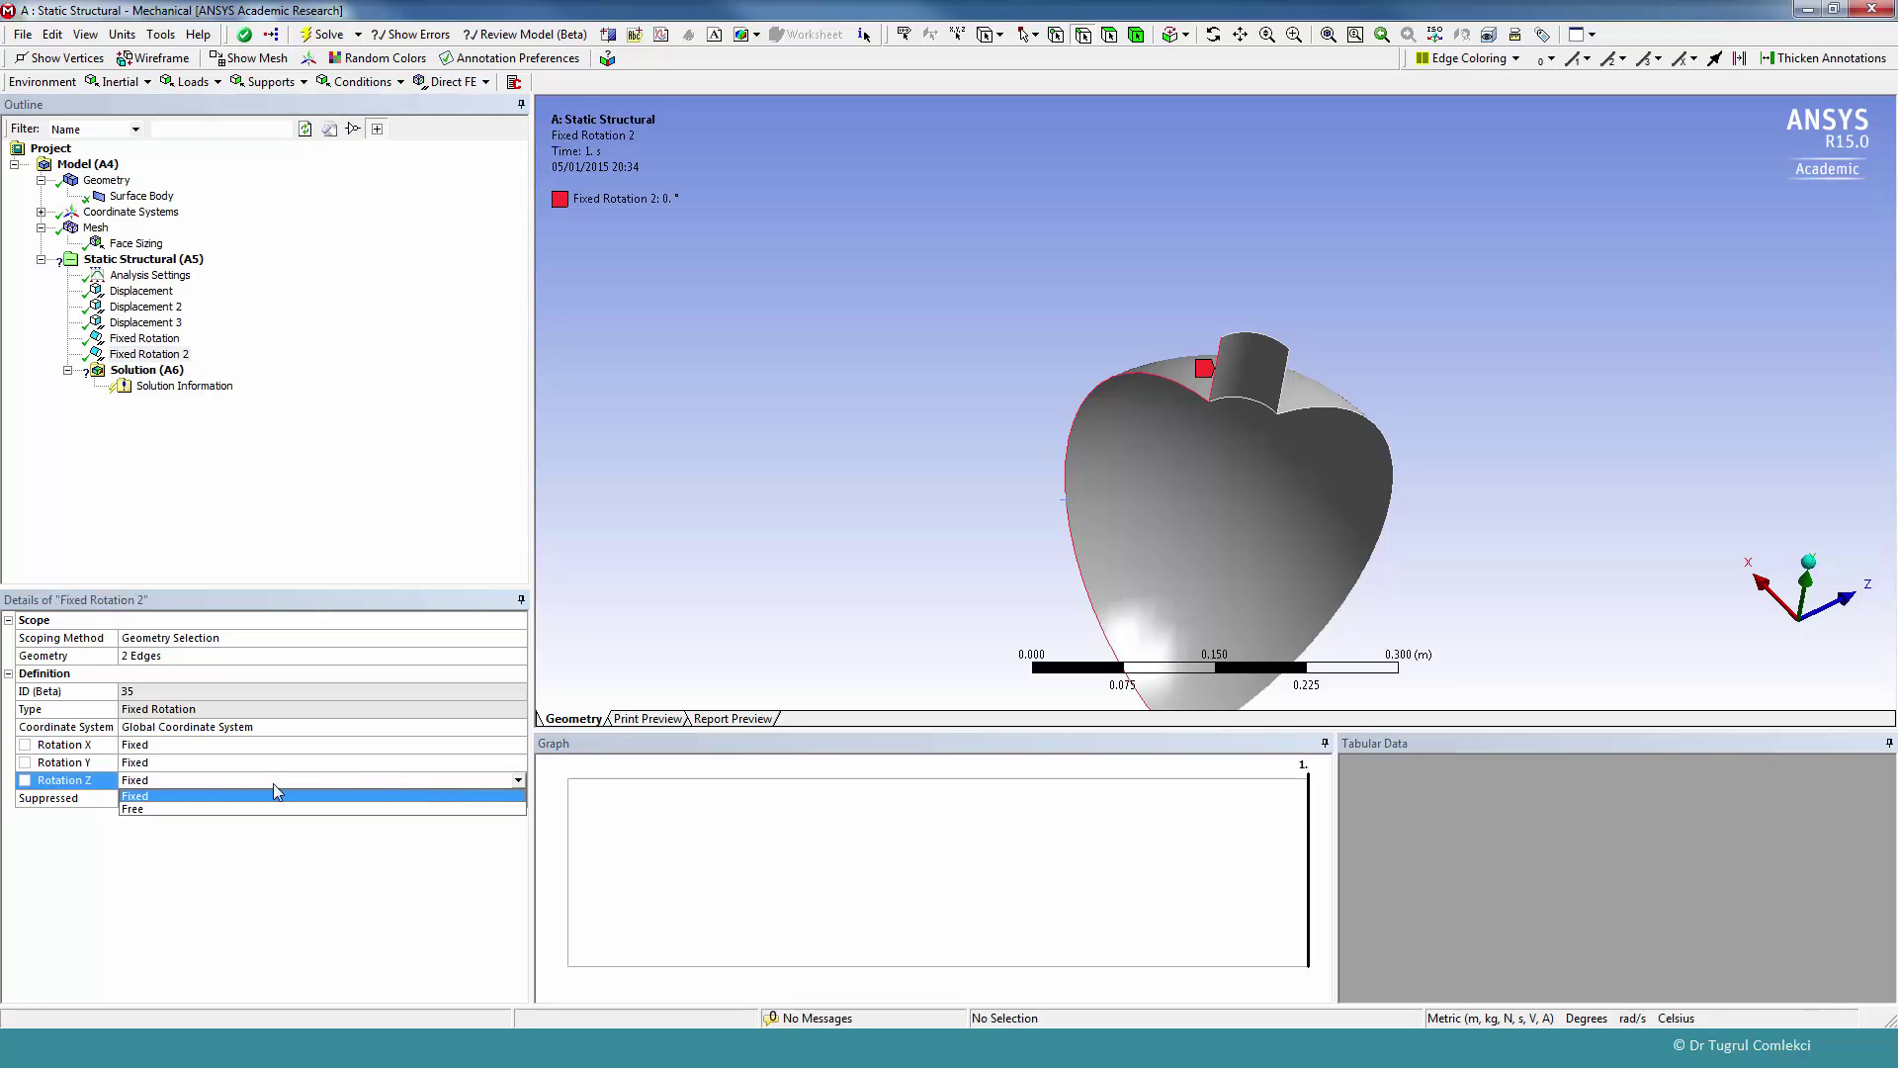
pyautogui.click(275, 808)
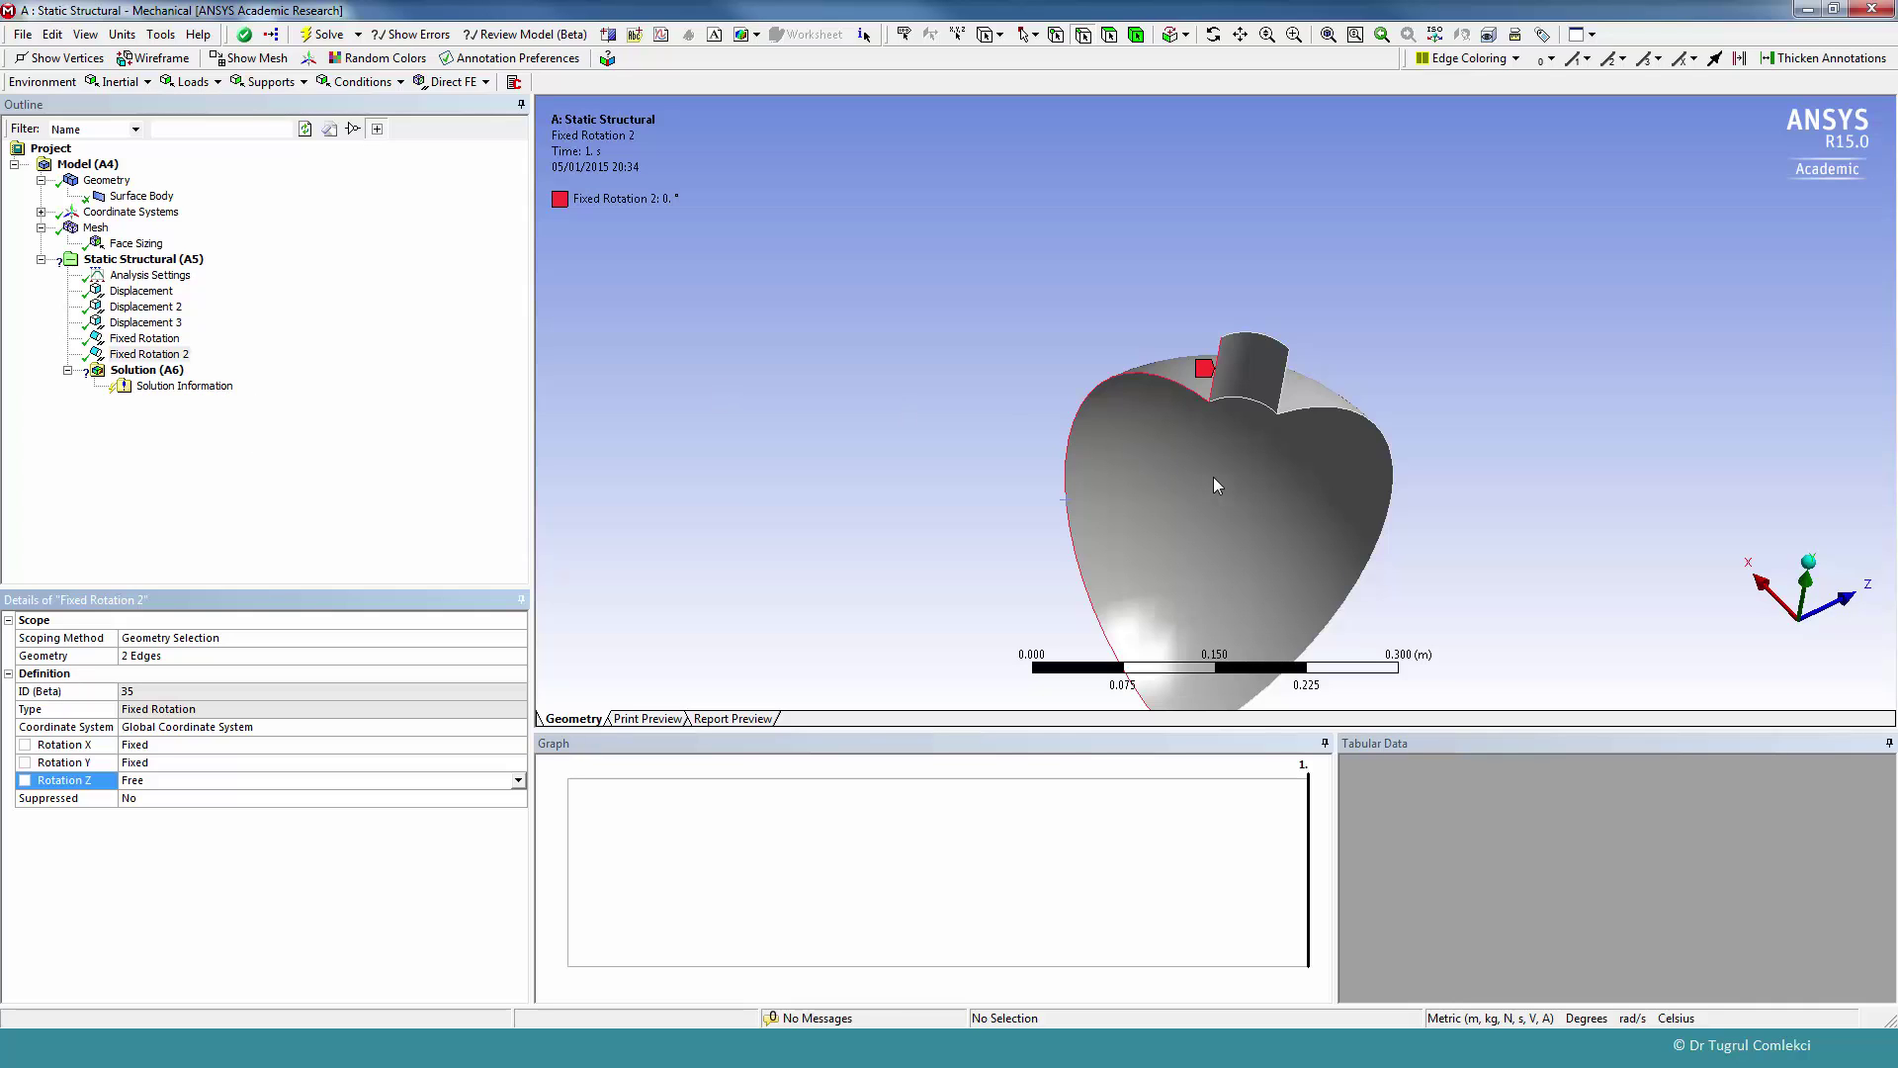
pyautogui.moveTo(1213, 483)
pyautogui.keyDown('ctrl'); pyautogui.mouseDown(button='middle')
pyautogui.moveTo(1137, 342)
pyautogui.moveTo(978, 323)
pyautogui.moveTo(1002, 332)
pyautogui.mouseUp(button='middle'); pyautogui.keyUp('ctrl')
pyautogui.click(143, 259)
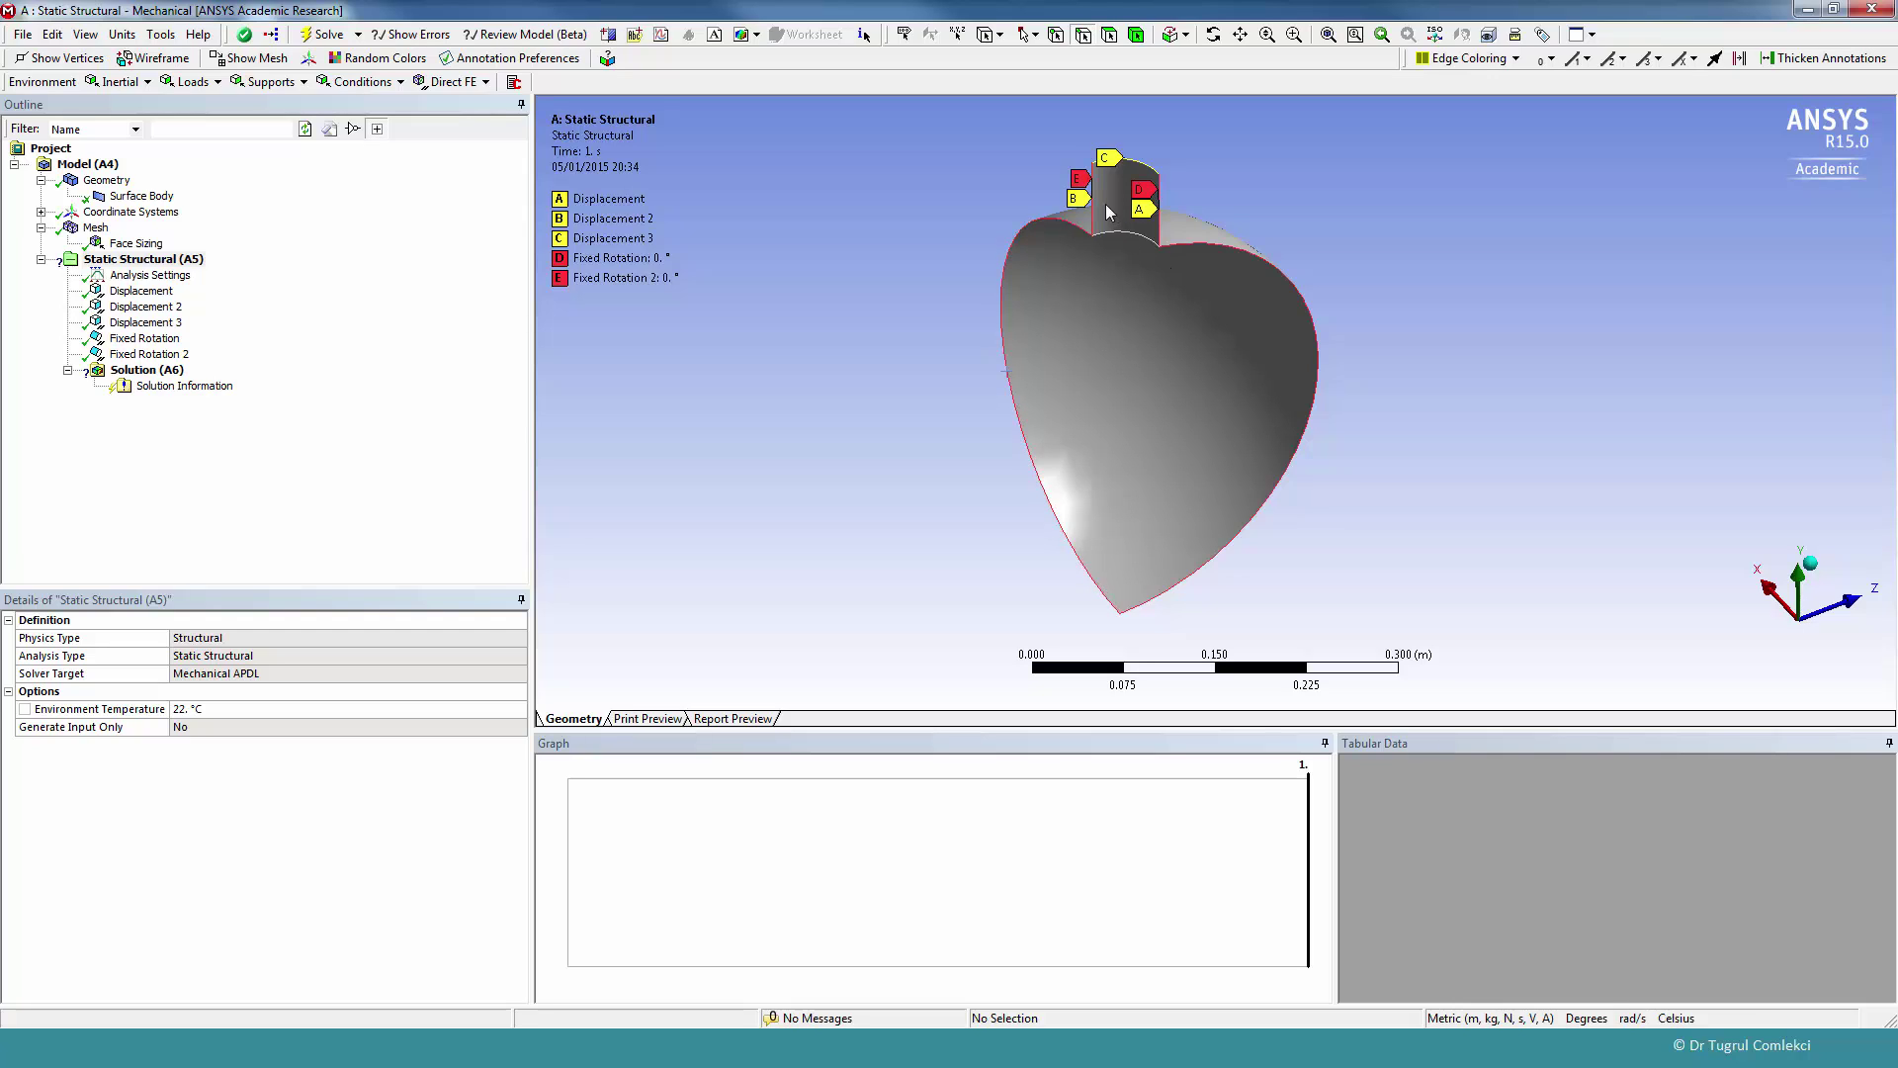
pyautogui.click(114, 262)
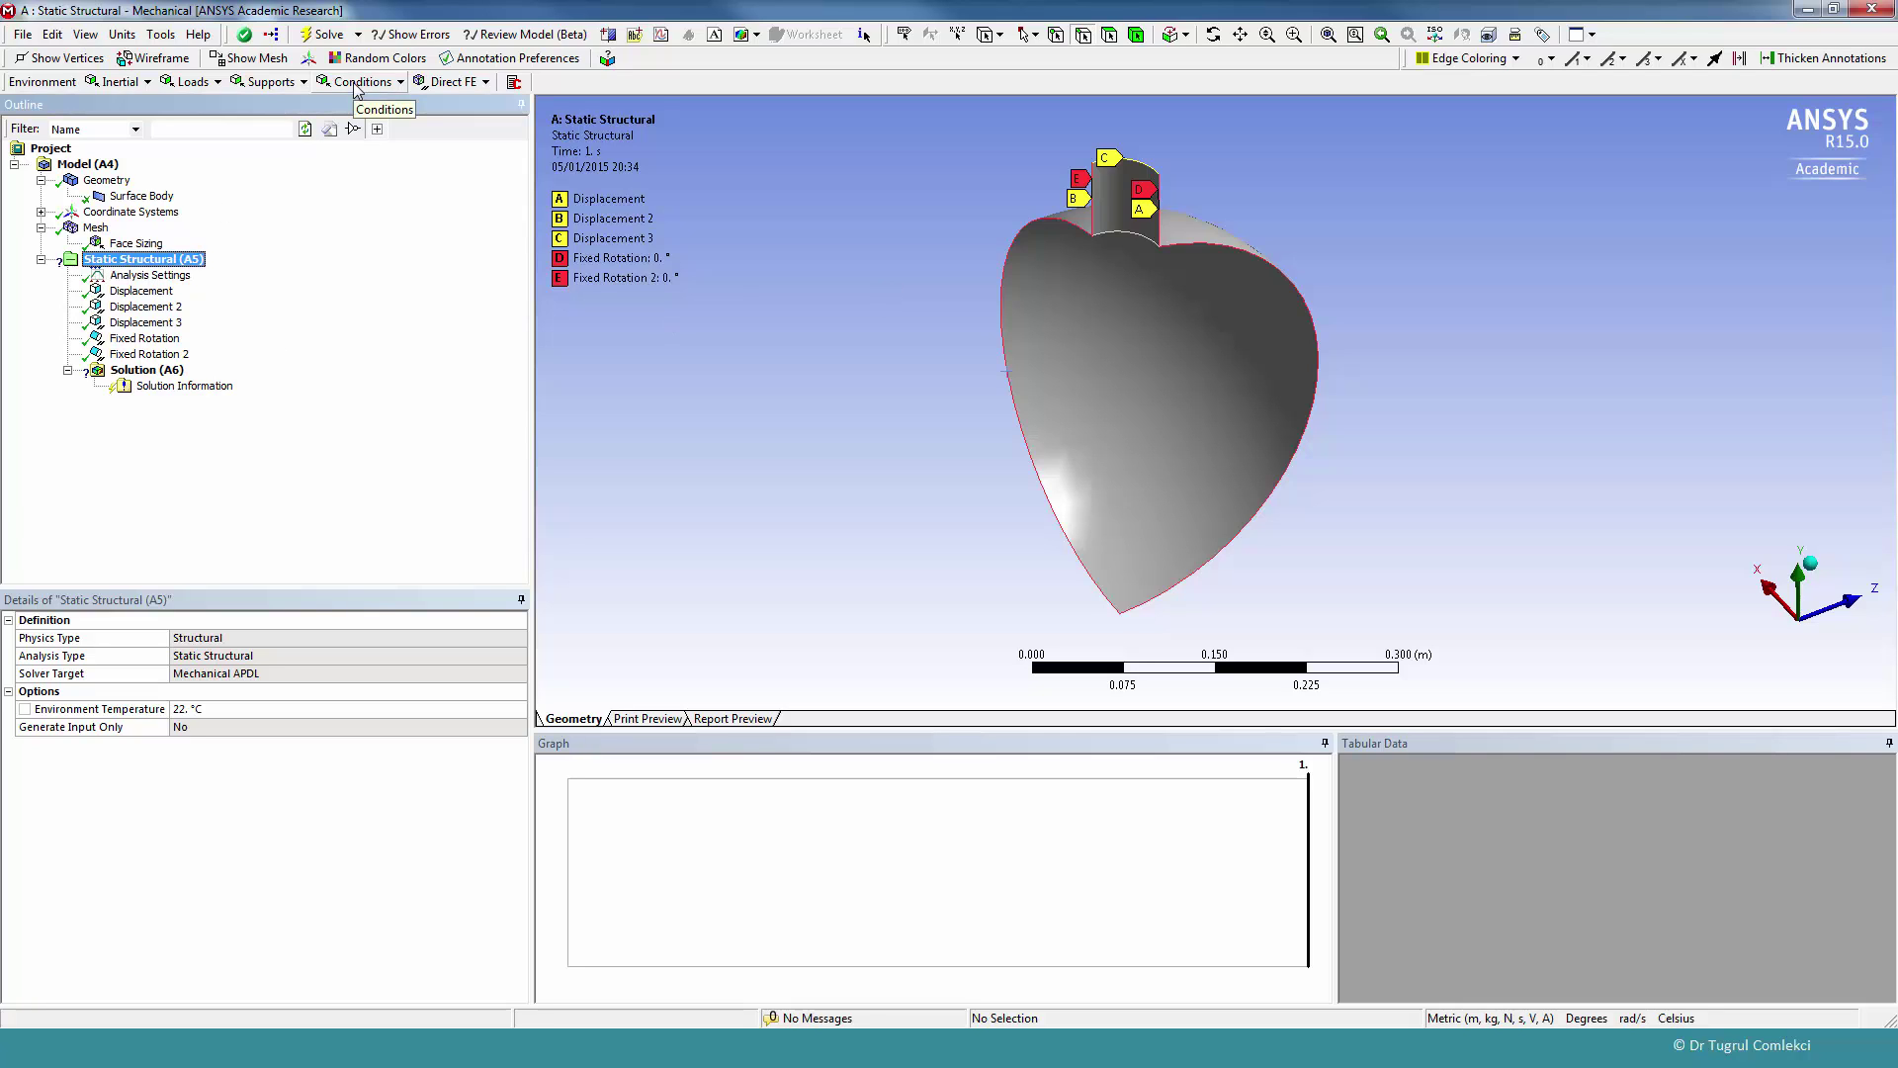
# - Apply a 1e6 Pa normal pressure to the spherical shell and nozzle faces, then review all loads
pyautogui.click(188, 81)
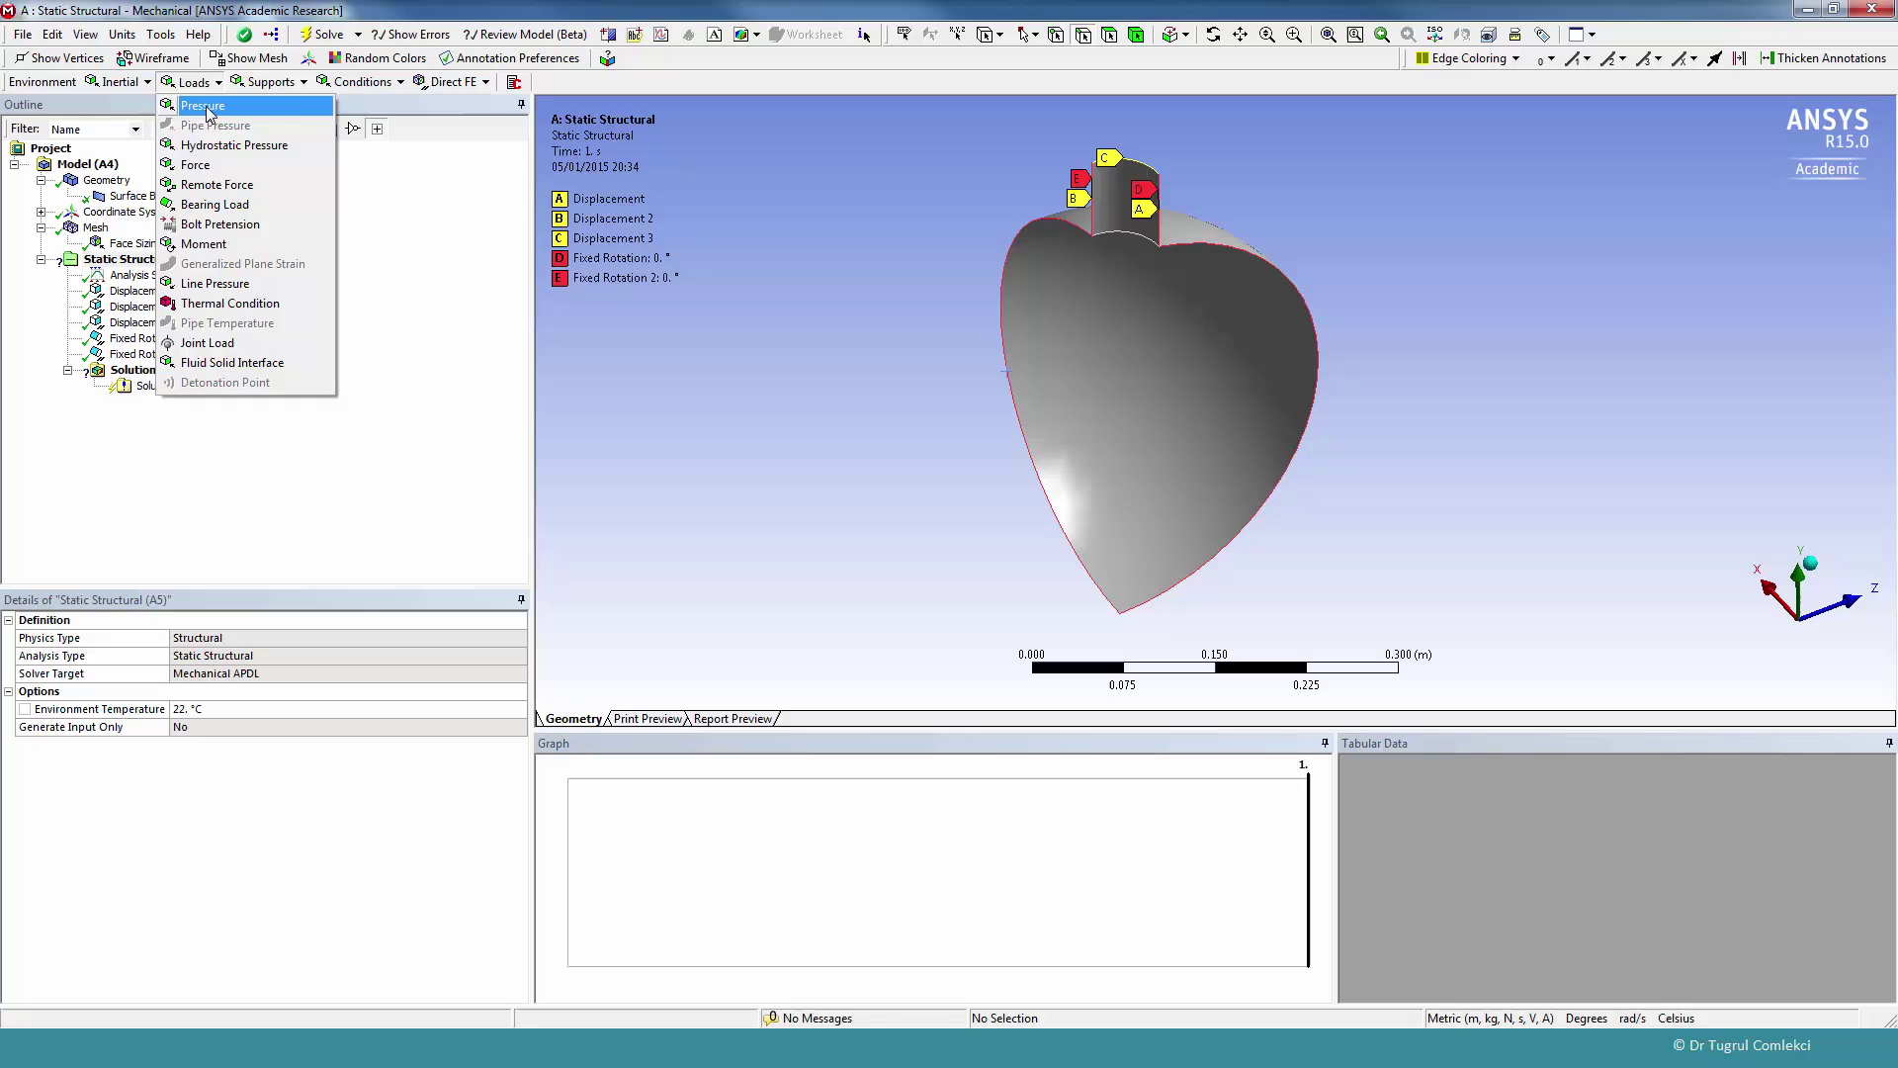
pyautogui.click(227, 107)
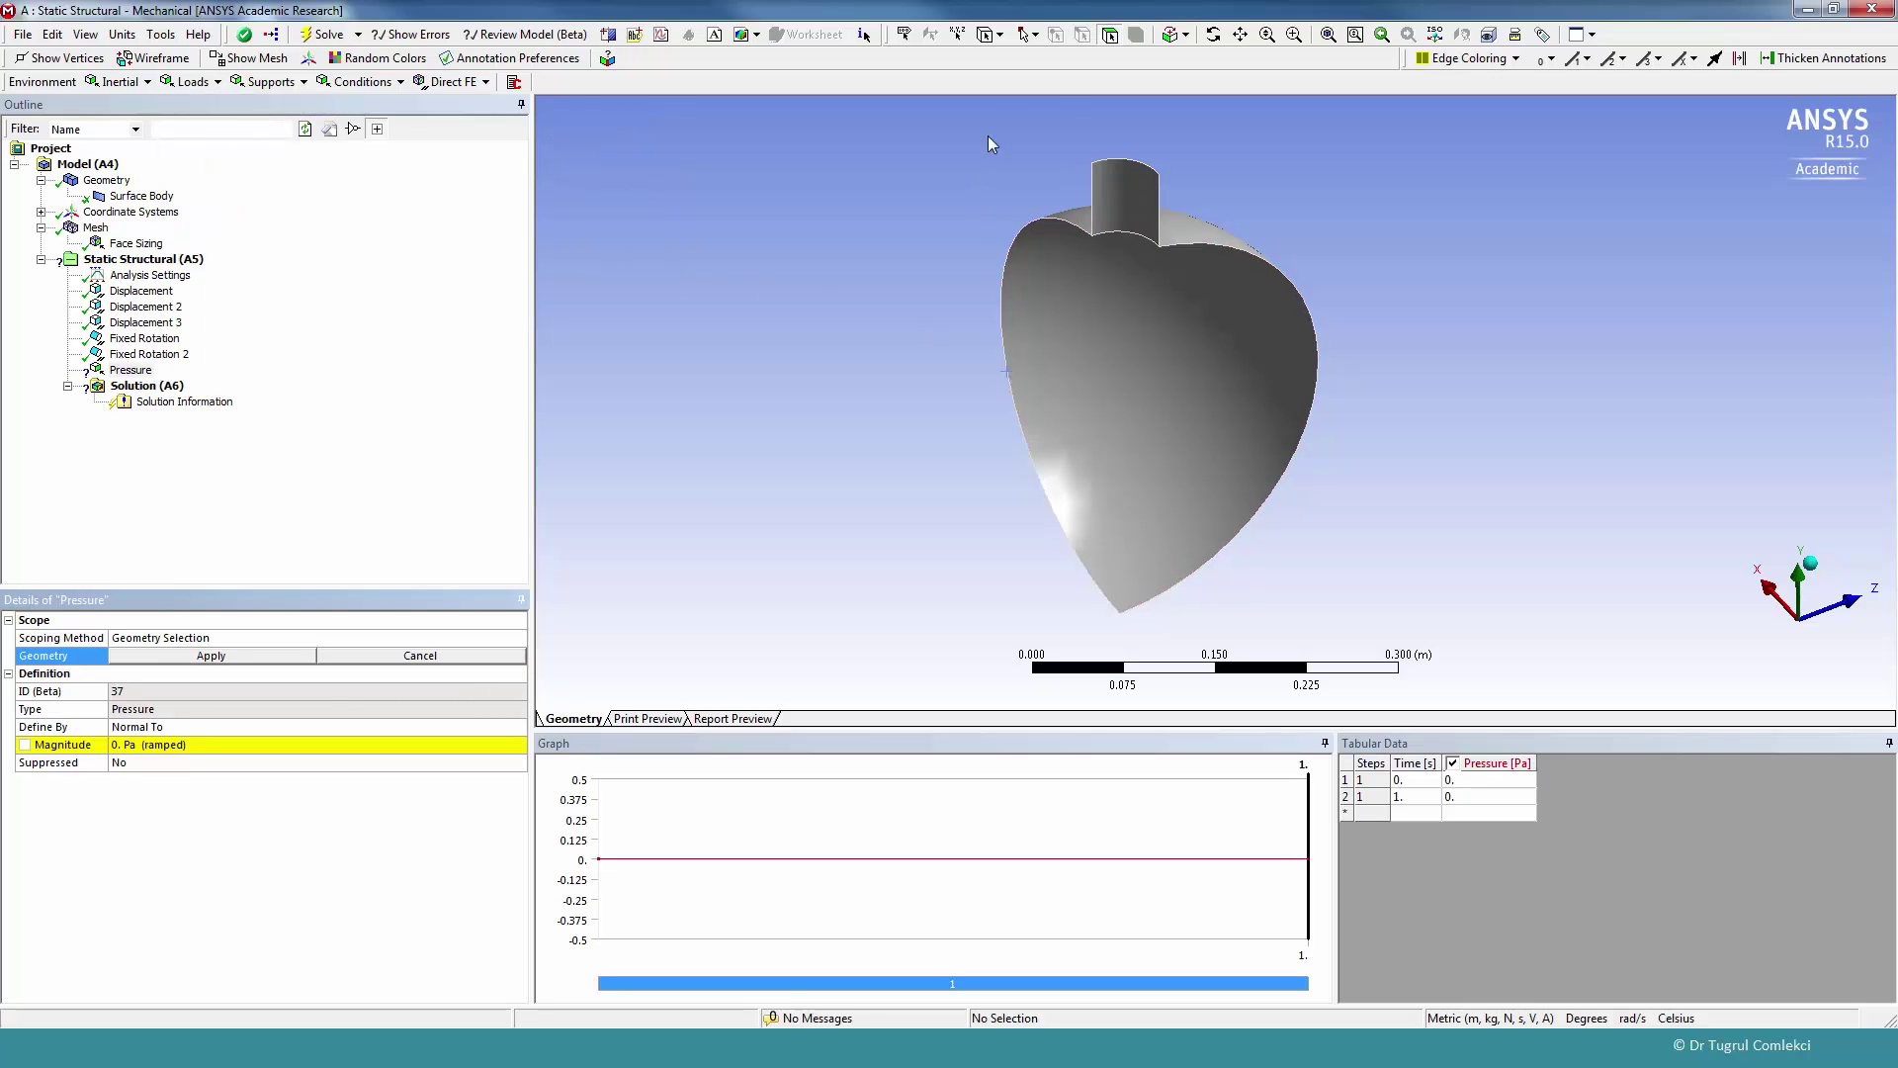
pyautogui.click(1149, 397)
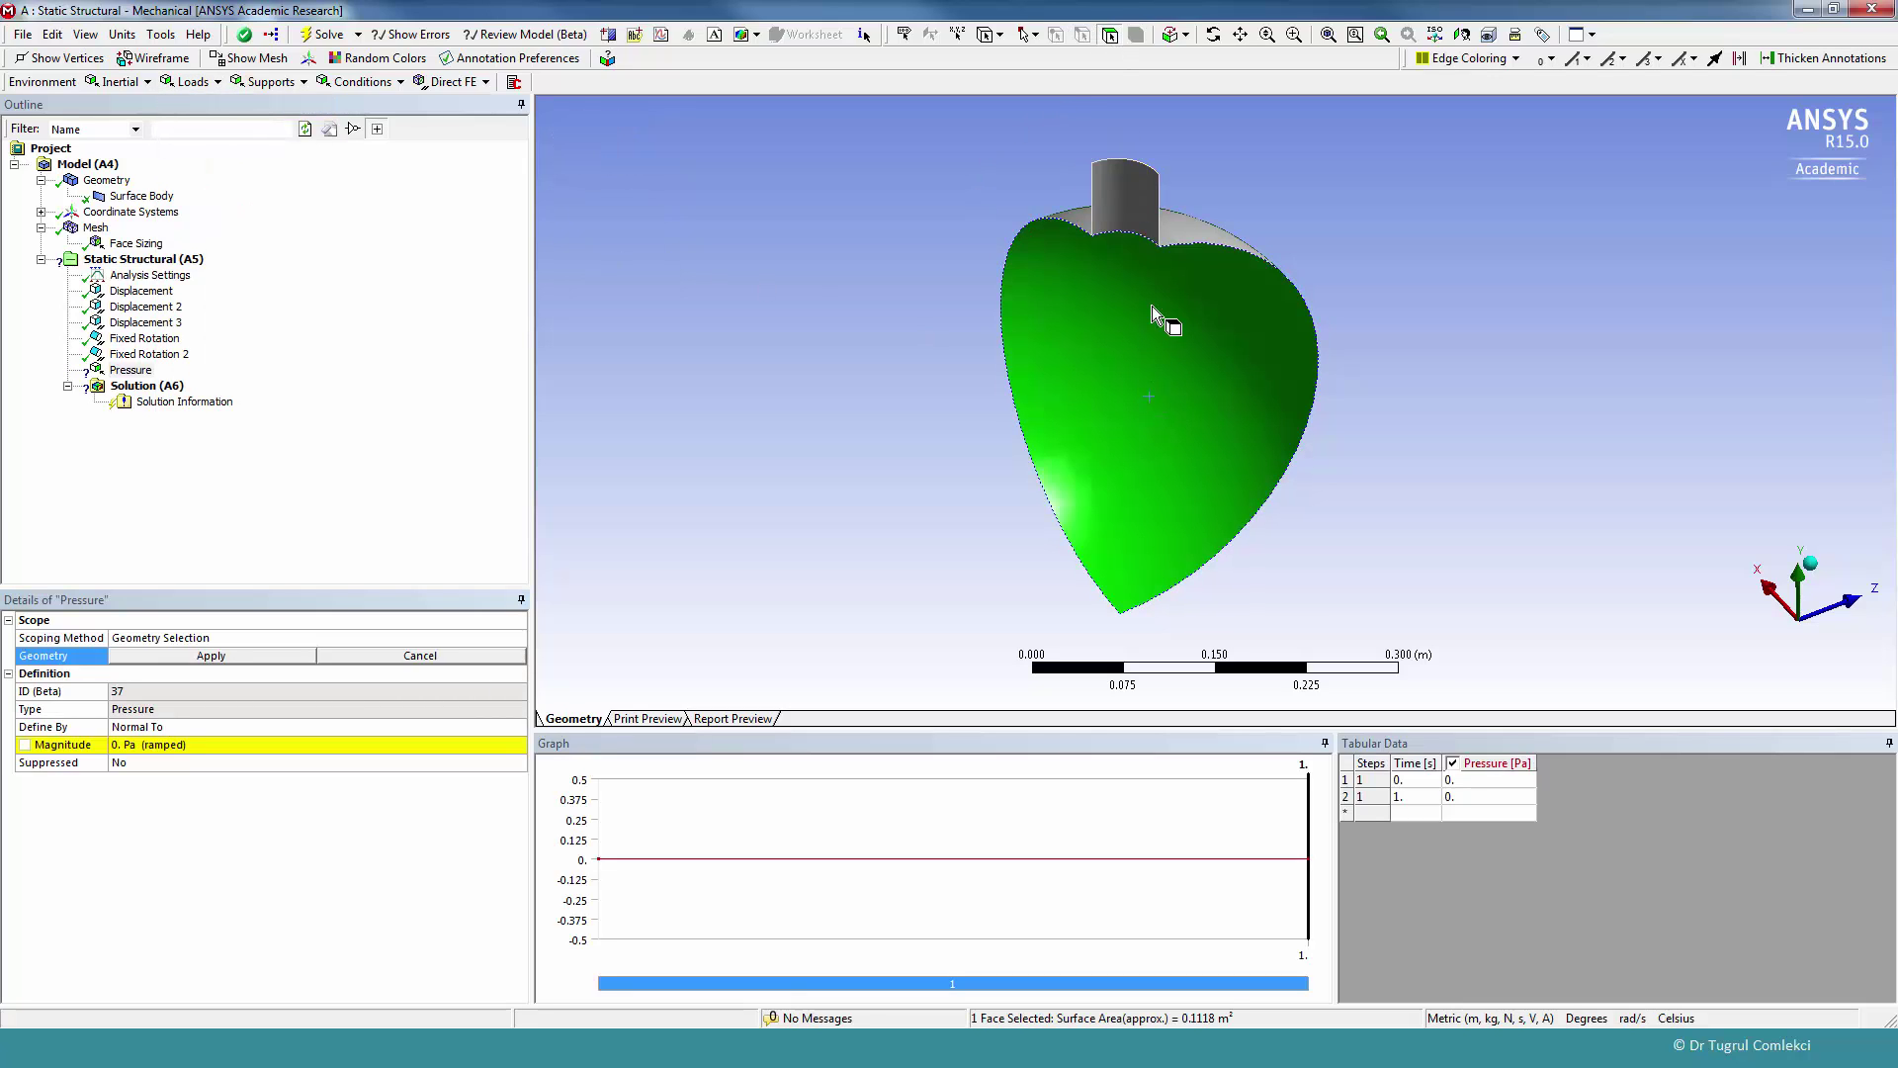
pyautogui.keyDown('ctrl'); pyautogui.click(1128, 229); pyautogui.keyUp('ctrl')
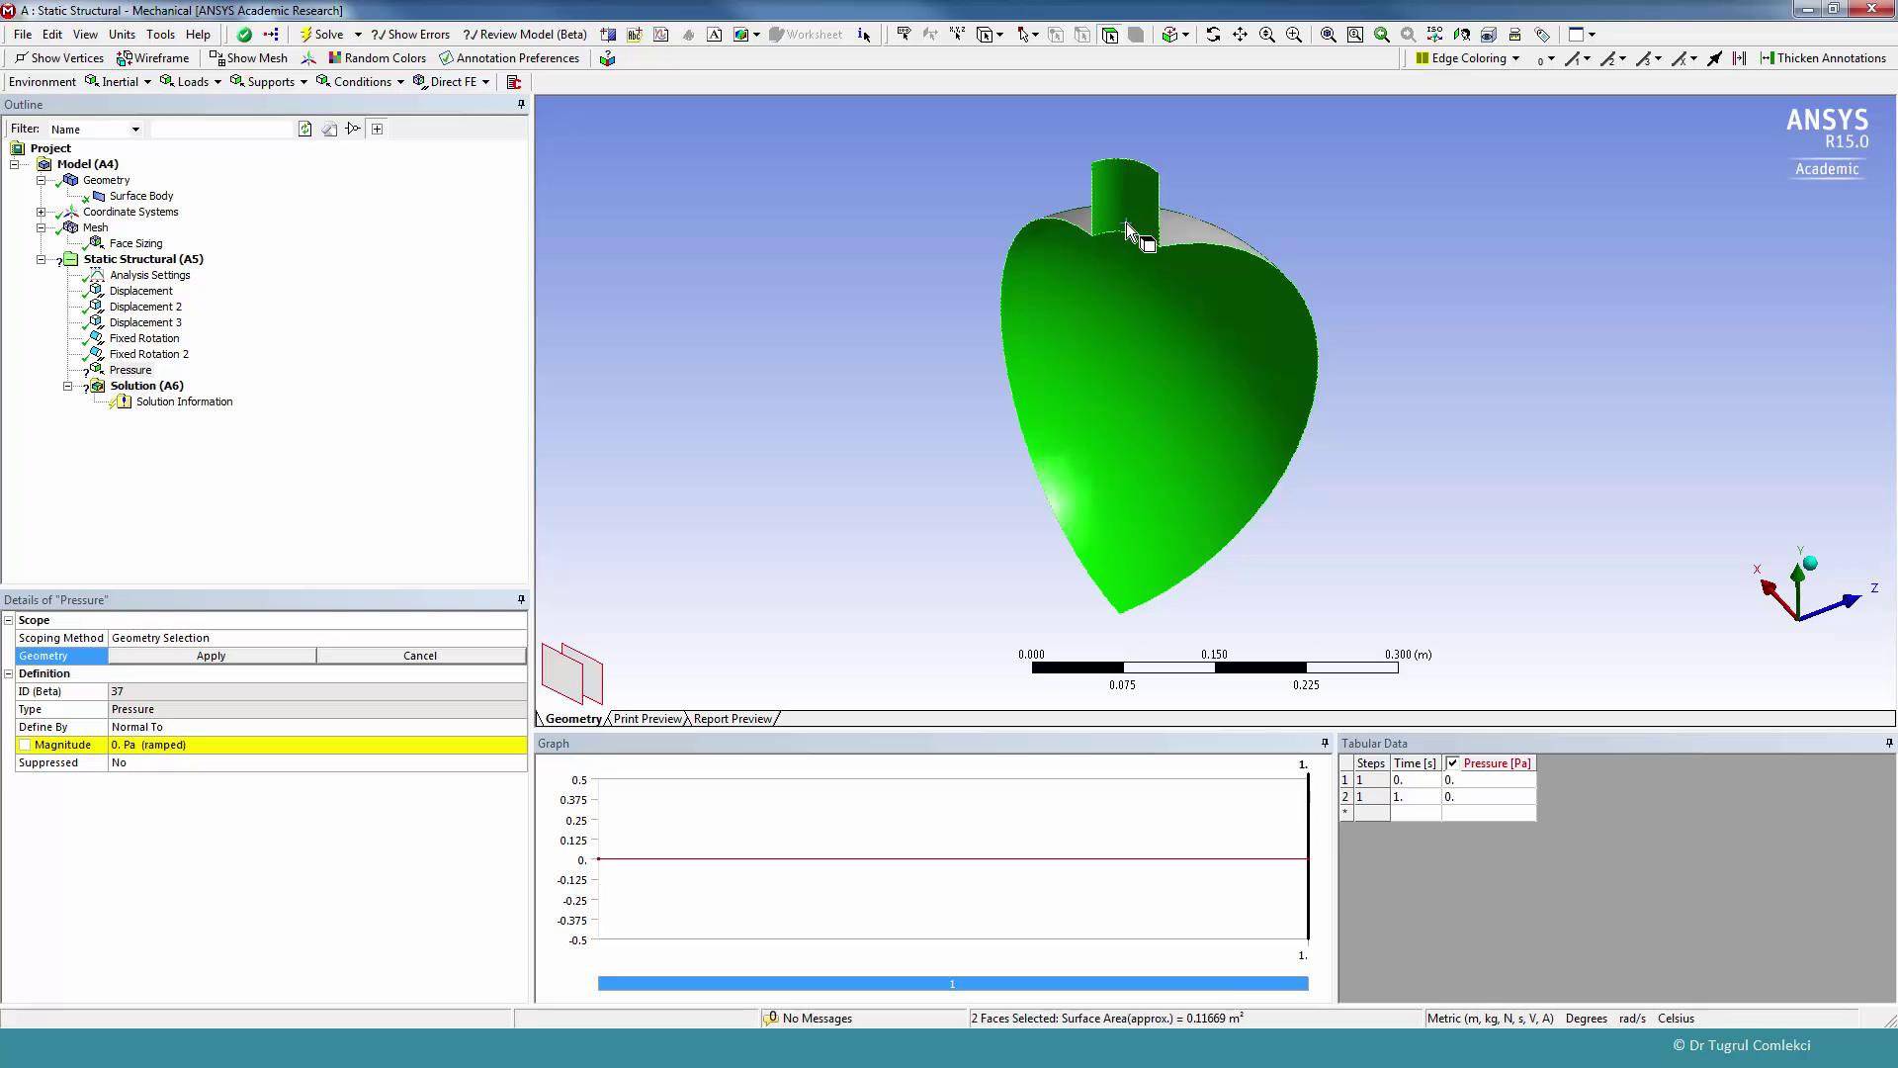
pyautogui.click(236, 660)
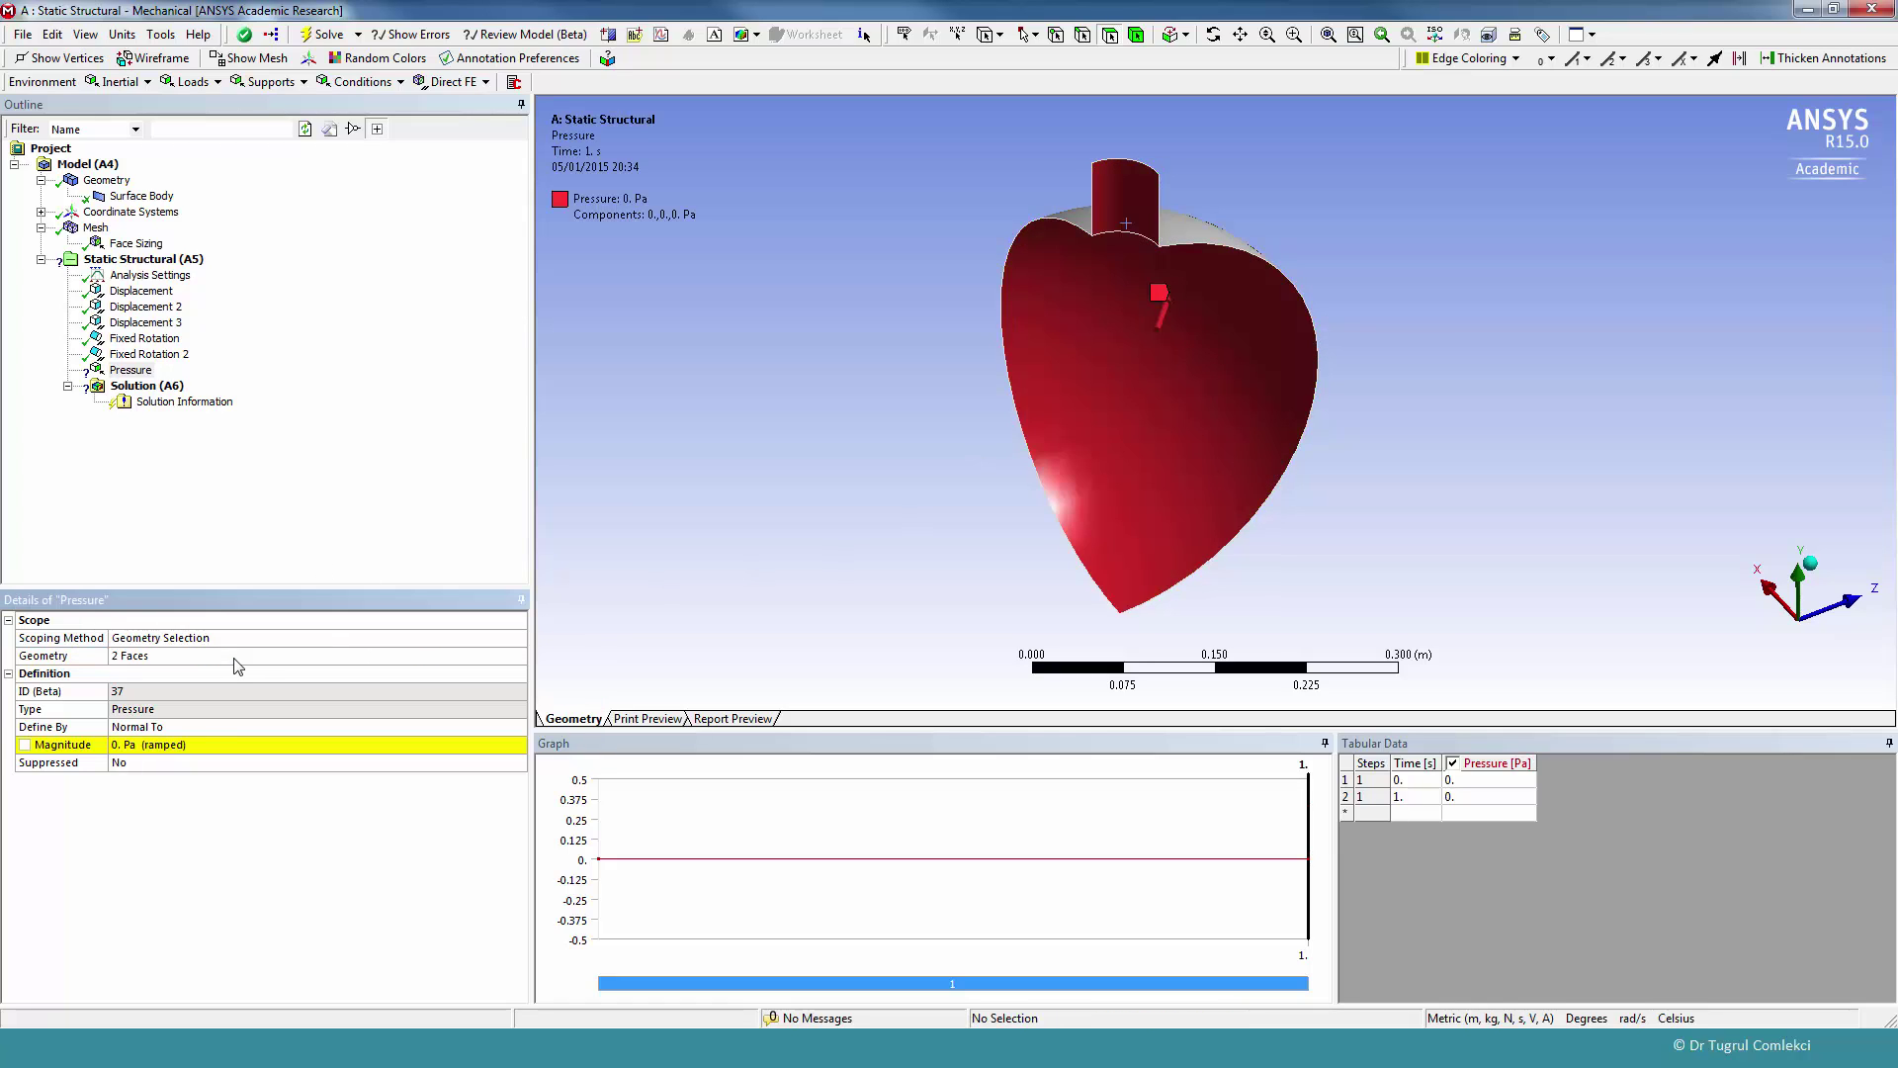
pyautogui.click(180, 745)
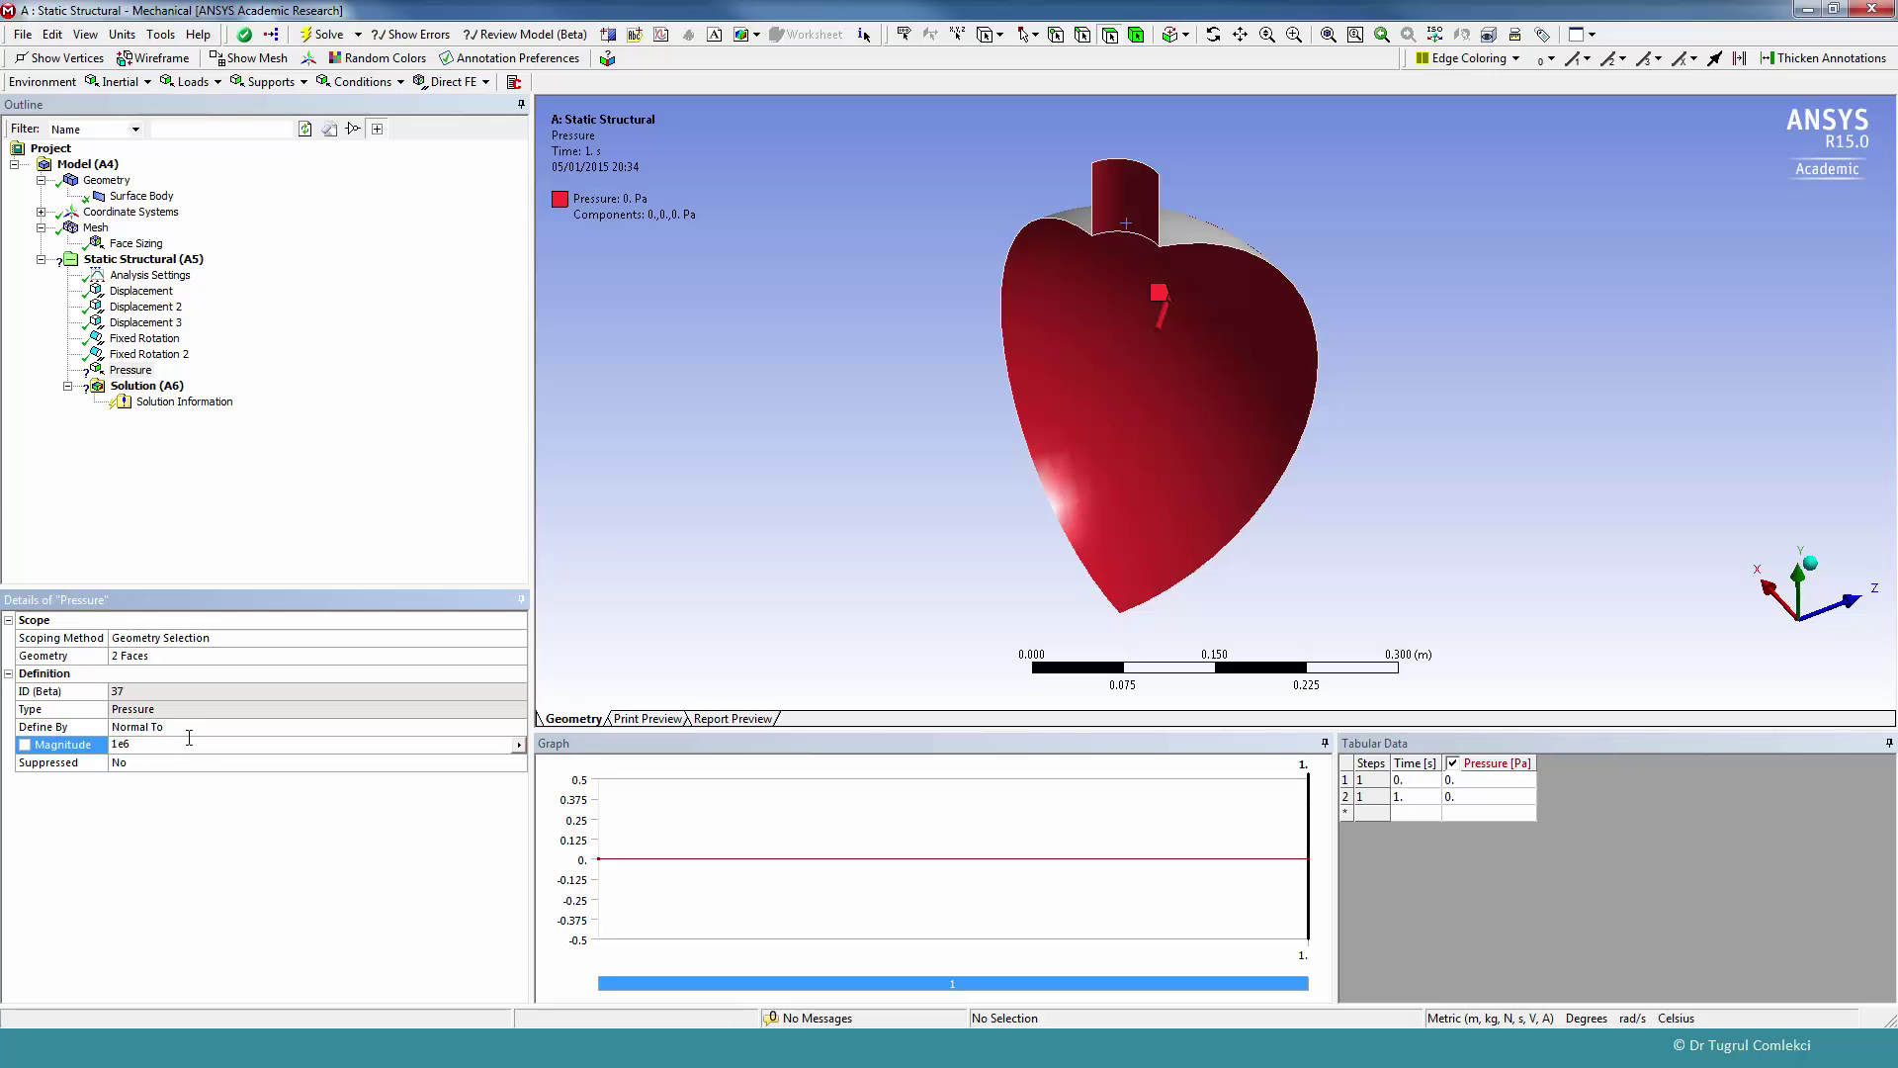
pyautogui.press('Return')
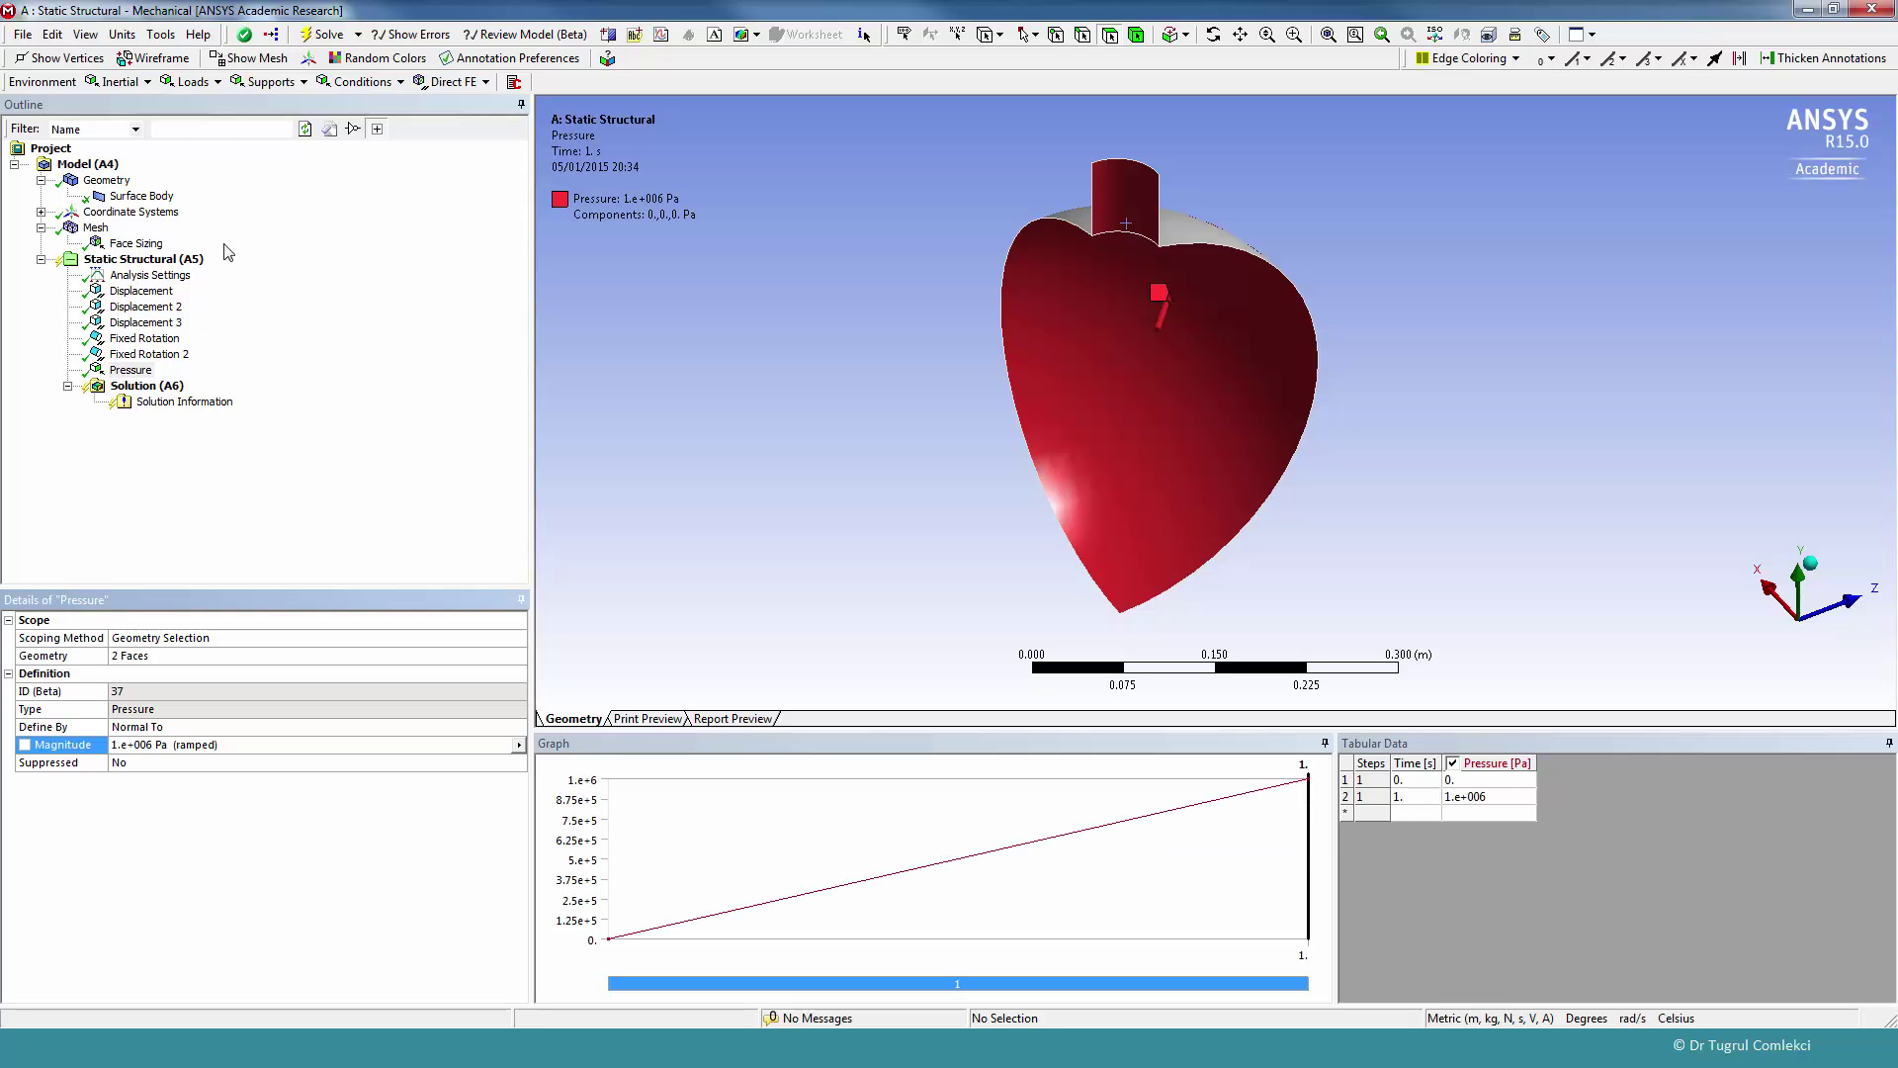
pyautogui.click(173, 261)
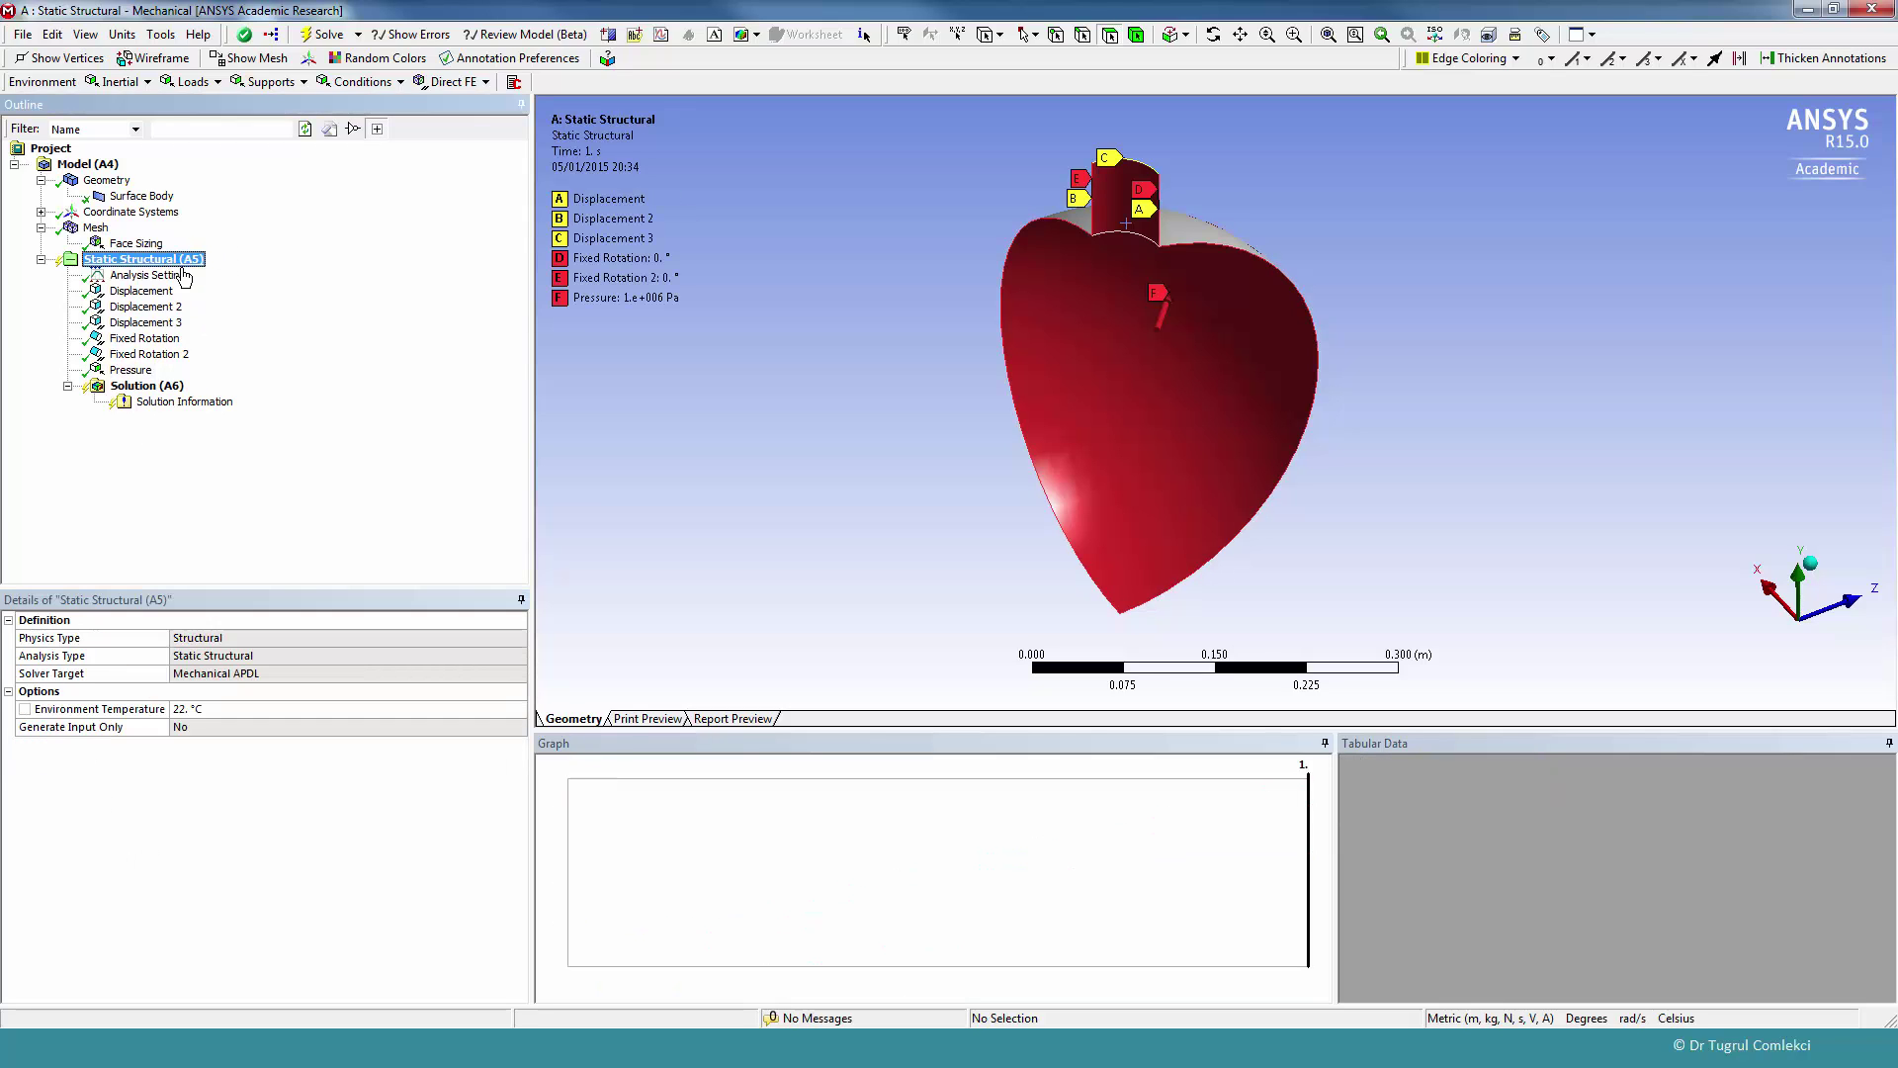
# - Add Total Deformation and Equivalent (von-Mises) Stress results under Solution, then solve
pyautogui.click(163, 388)
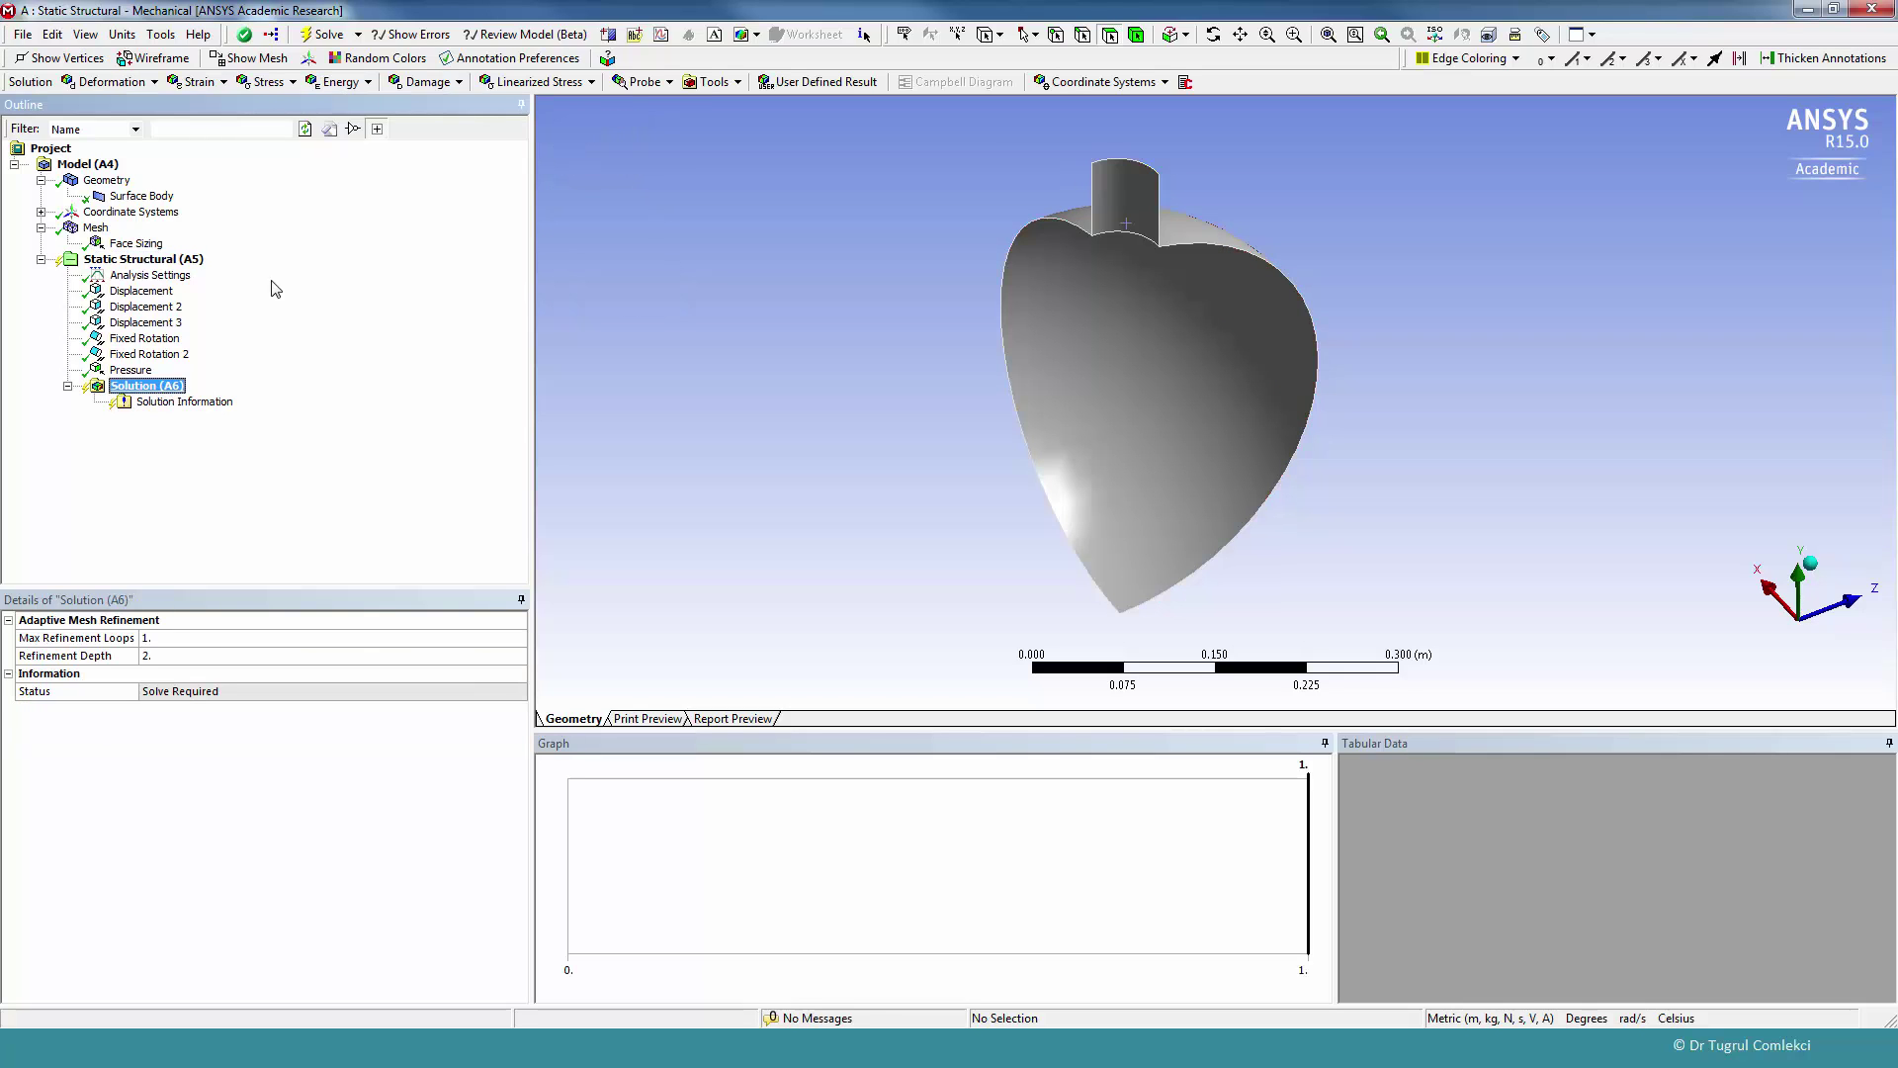
pyautogui.click(107, 81)
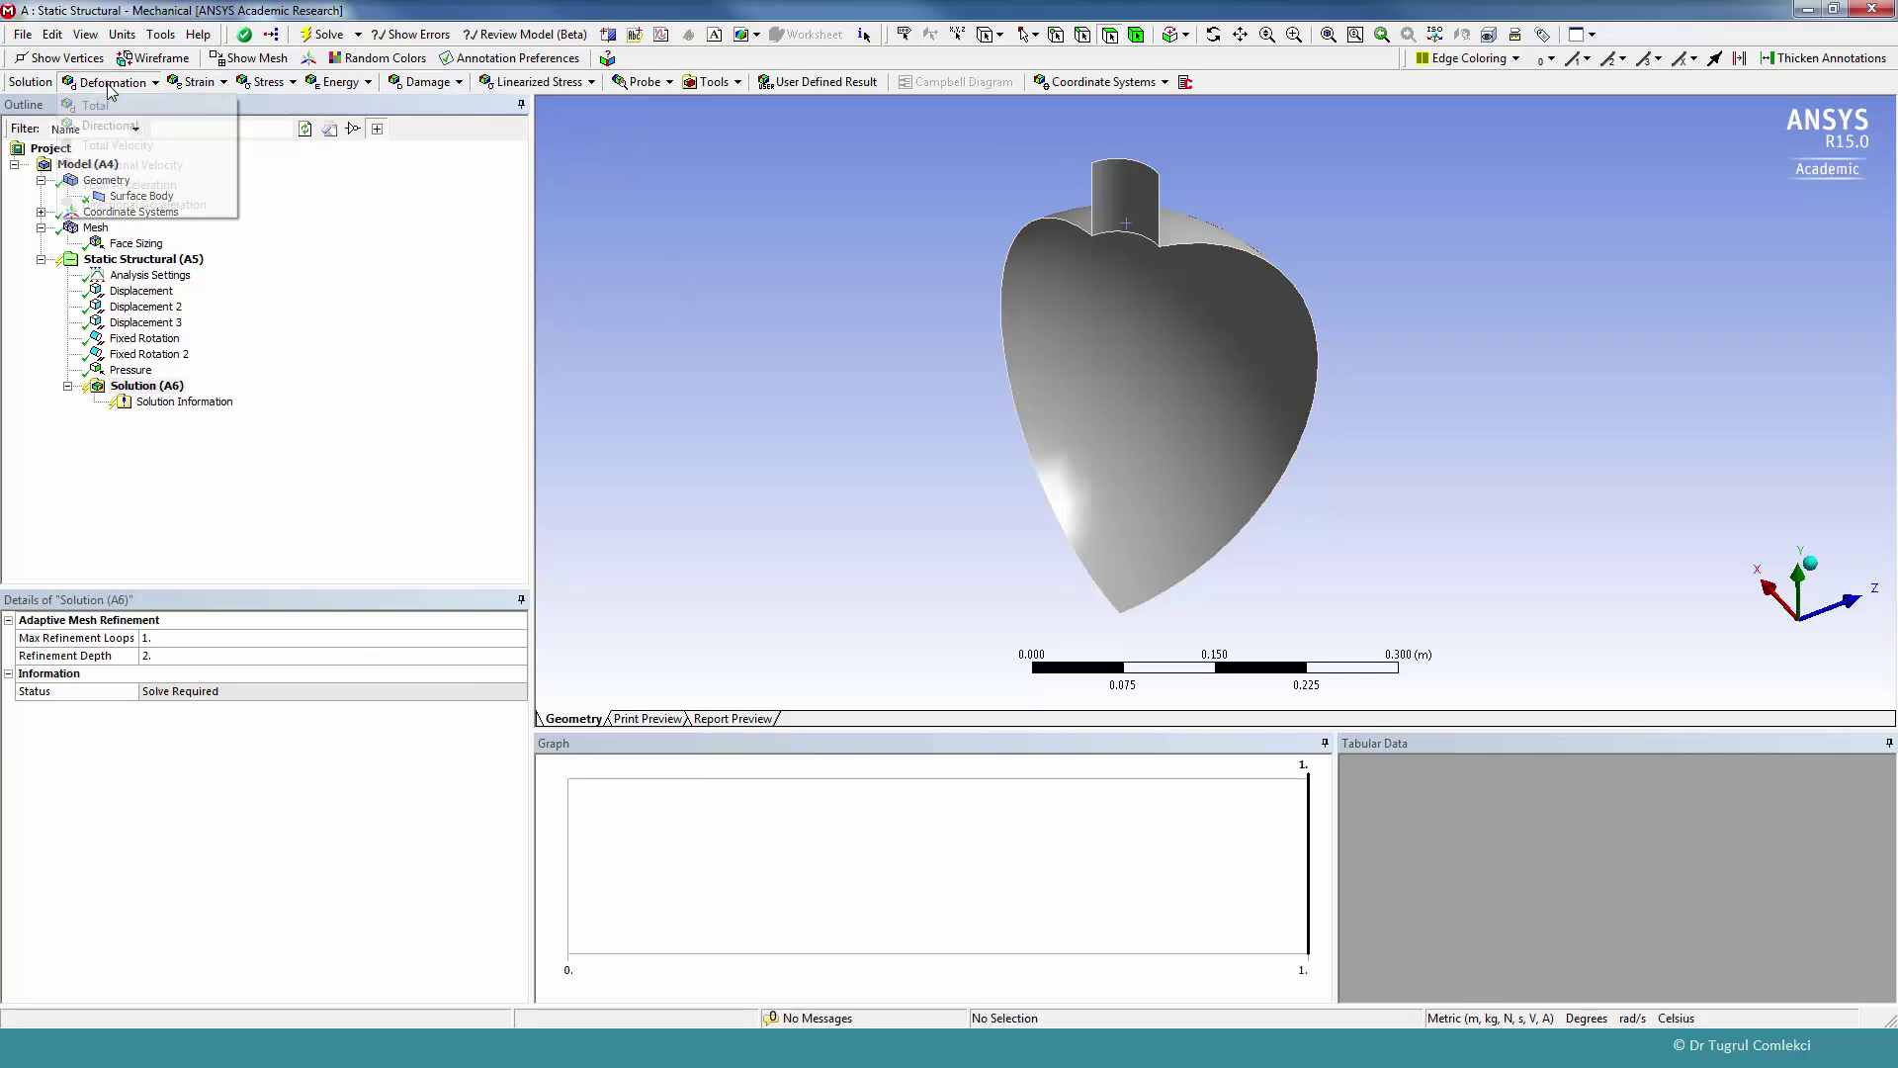
pyautogui.click(168, 109)
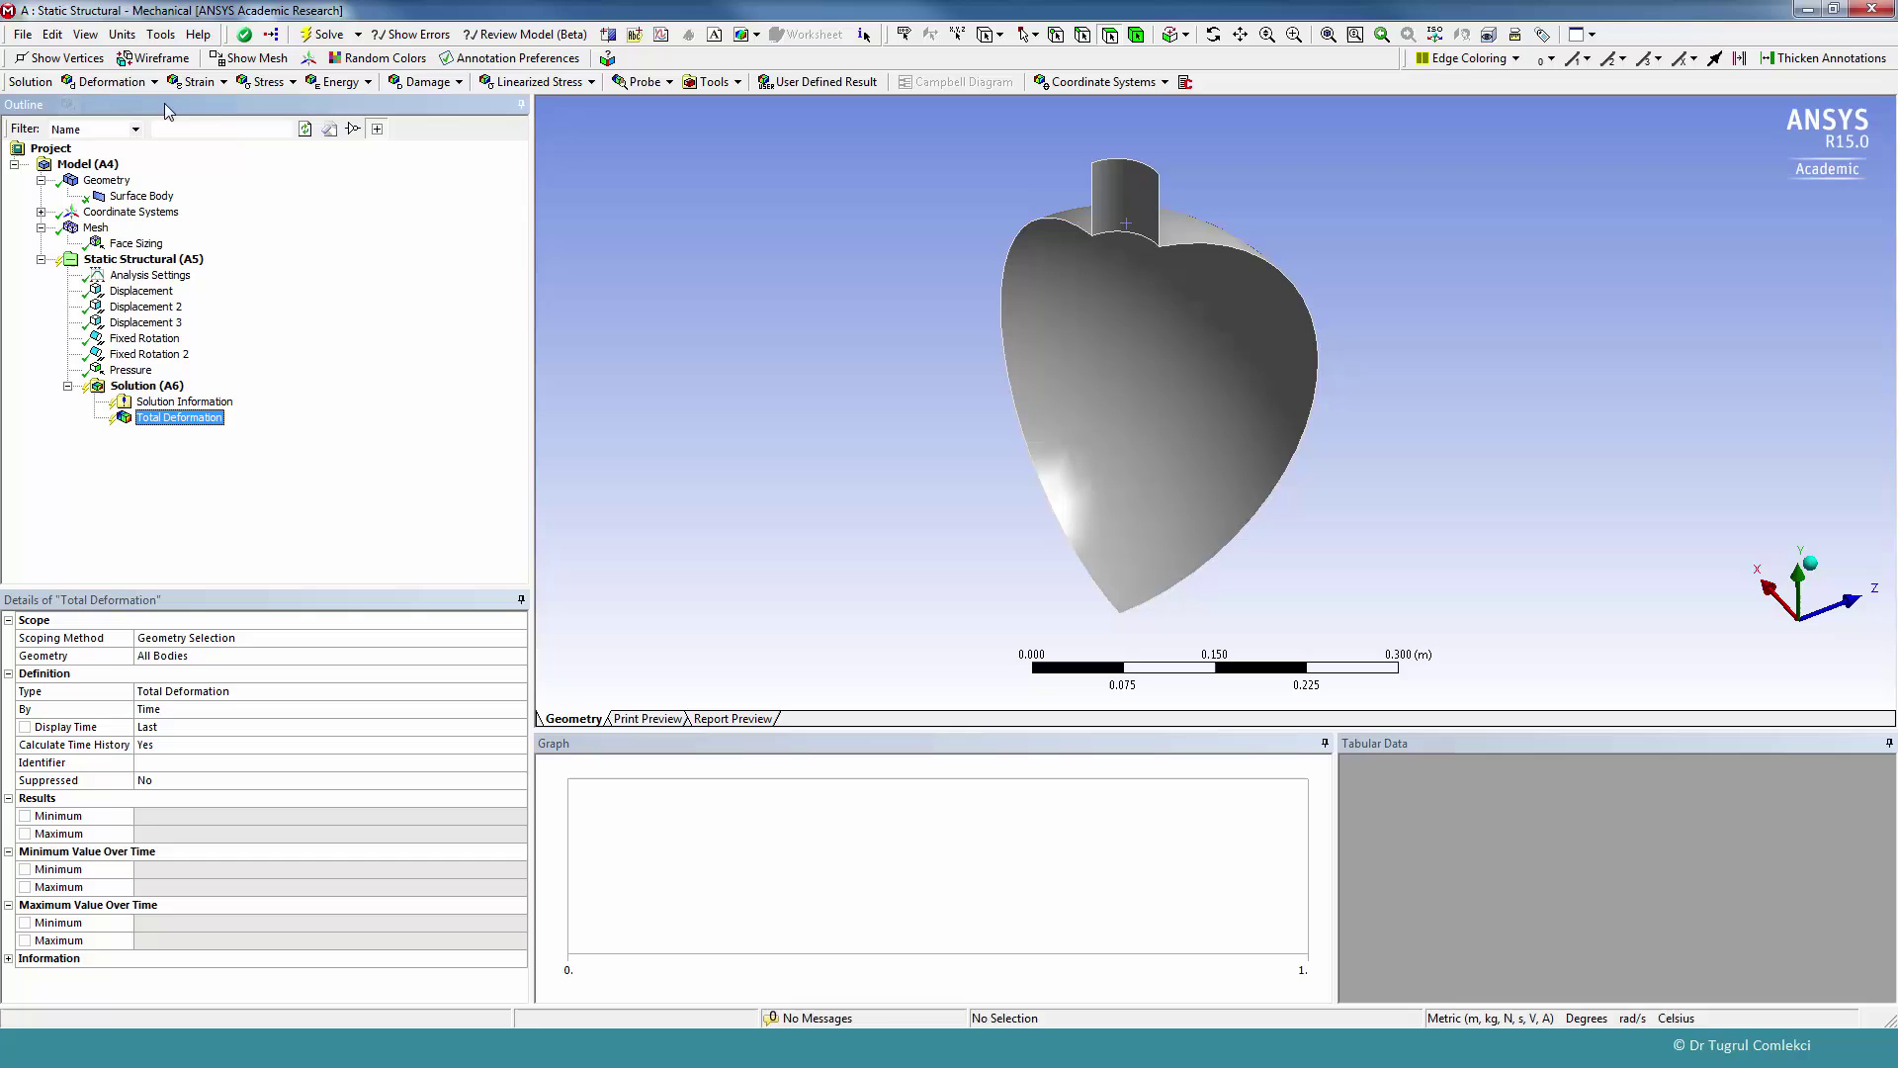
pyautogui.click(273, 86)
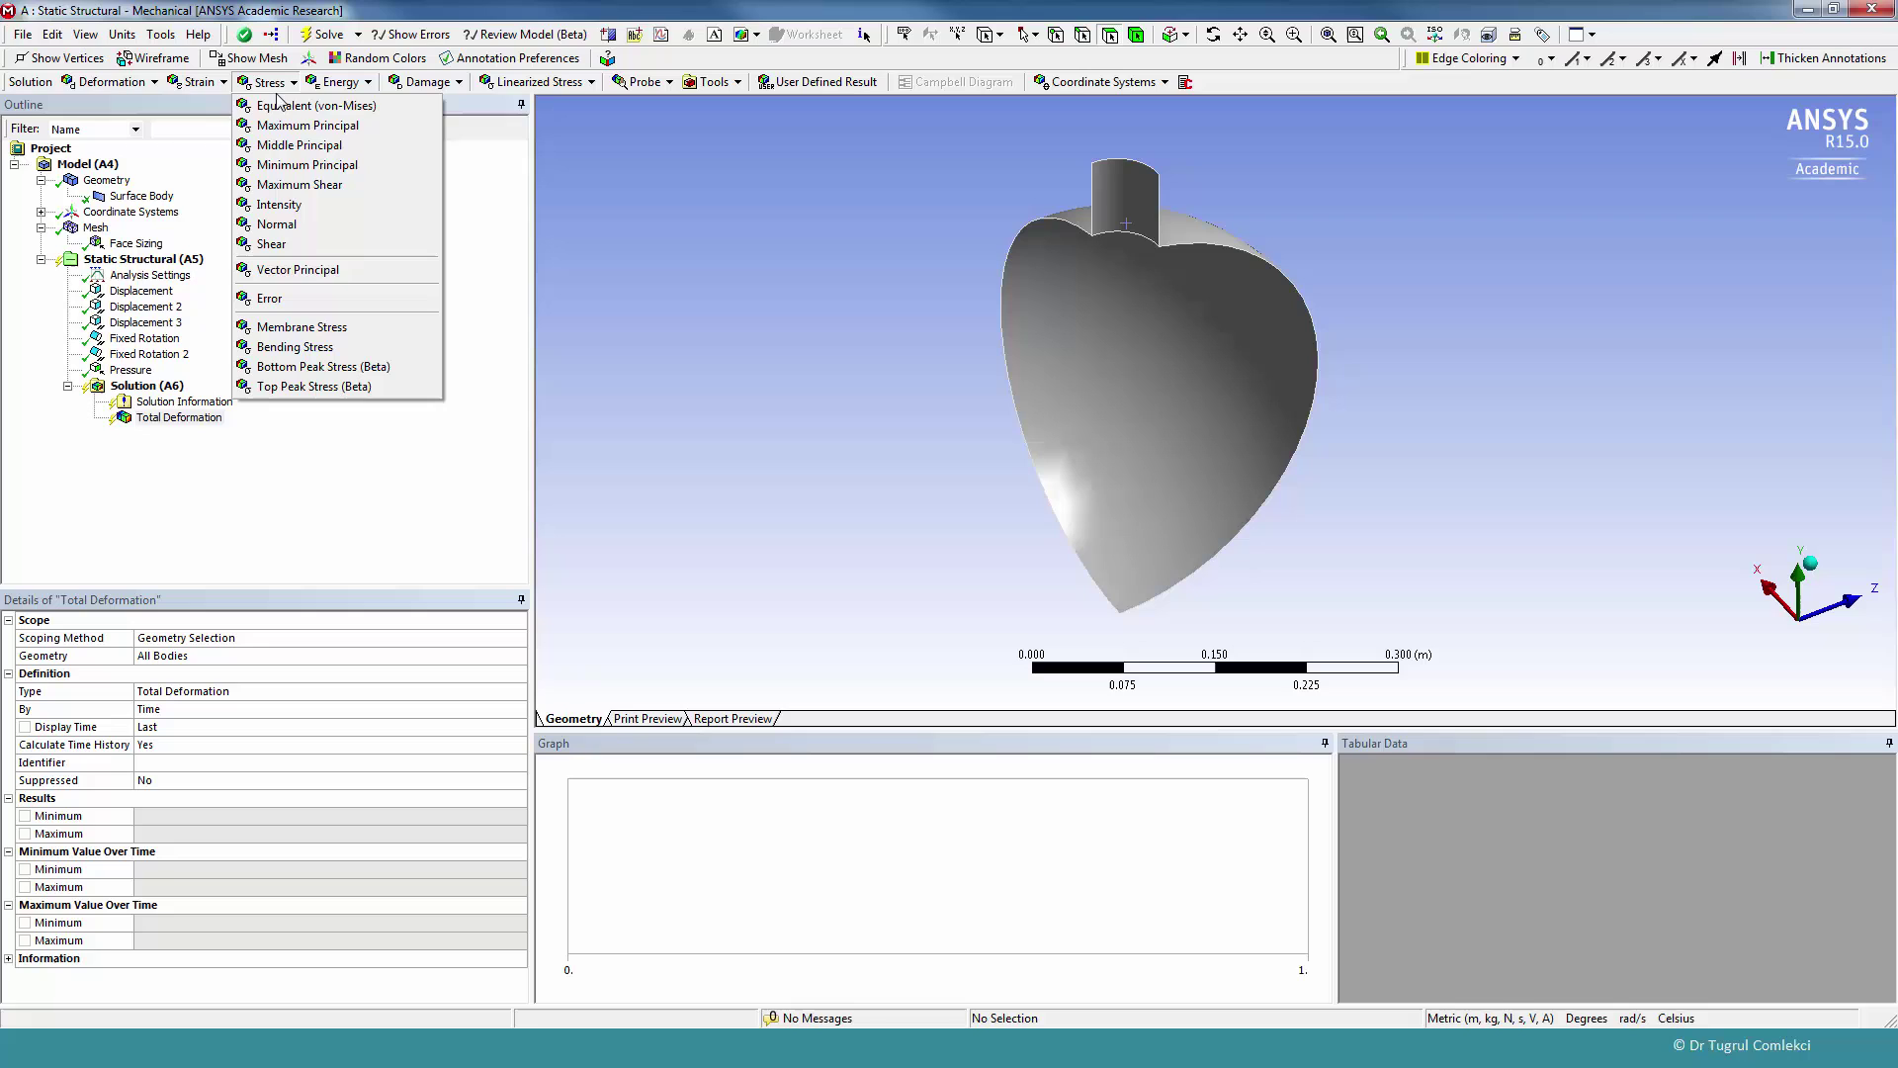
pyautogui.click(283, 112)
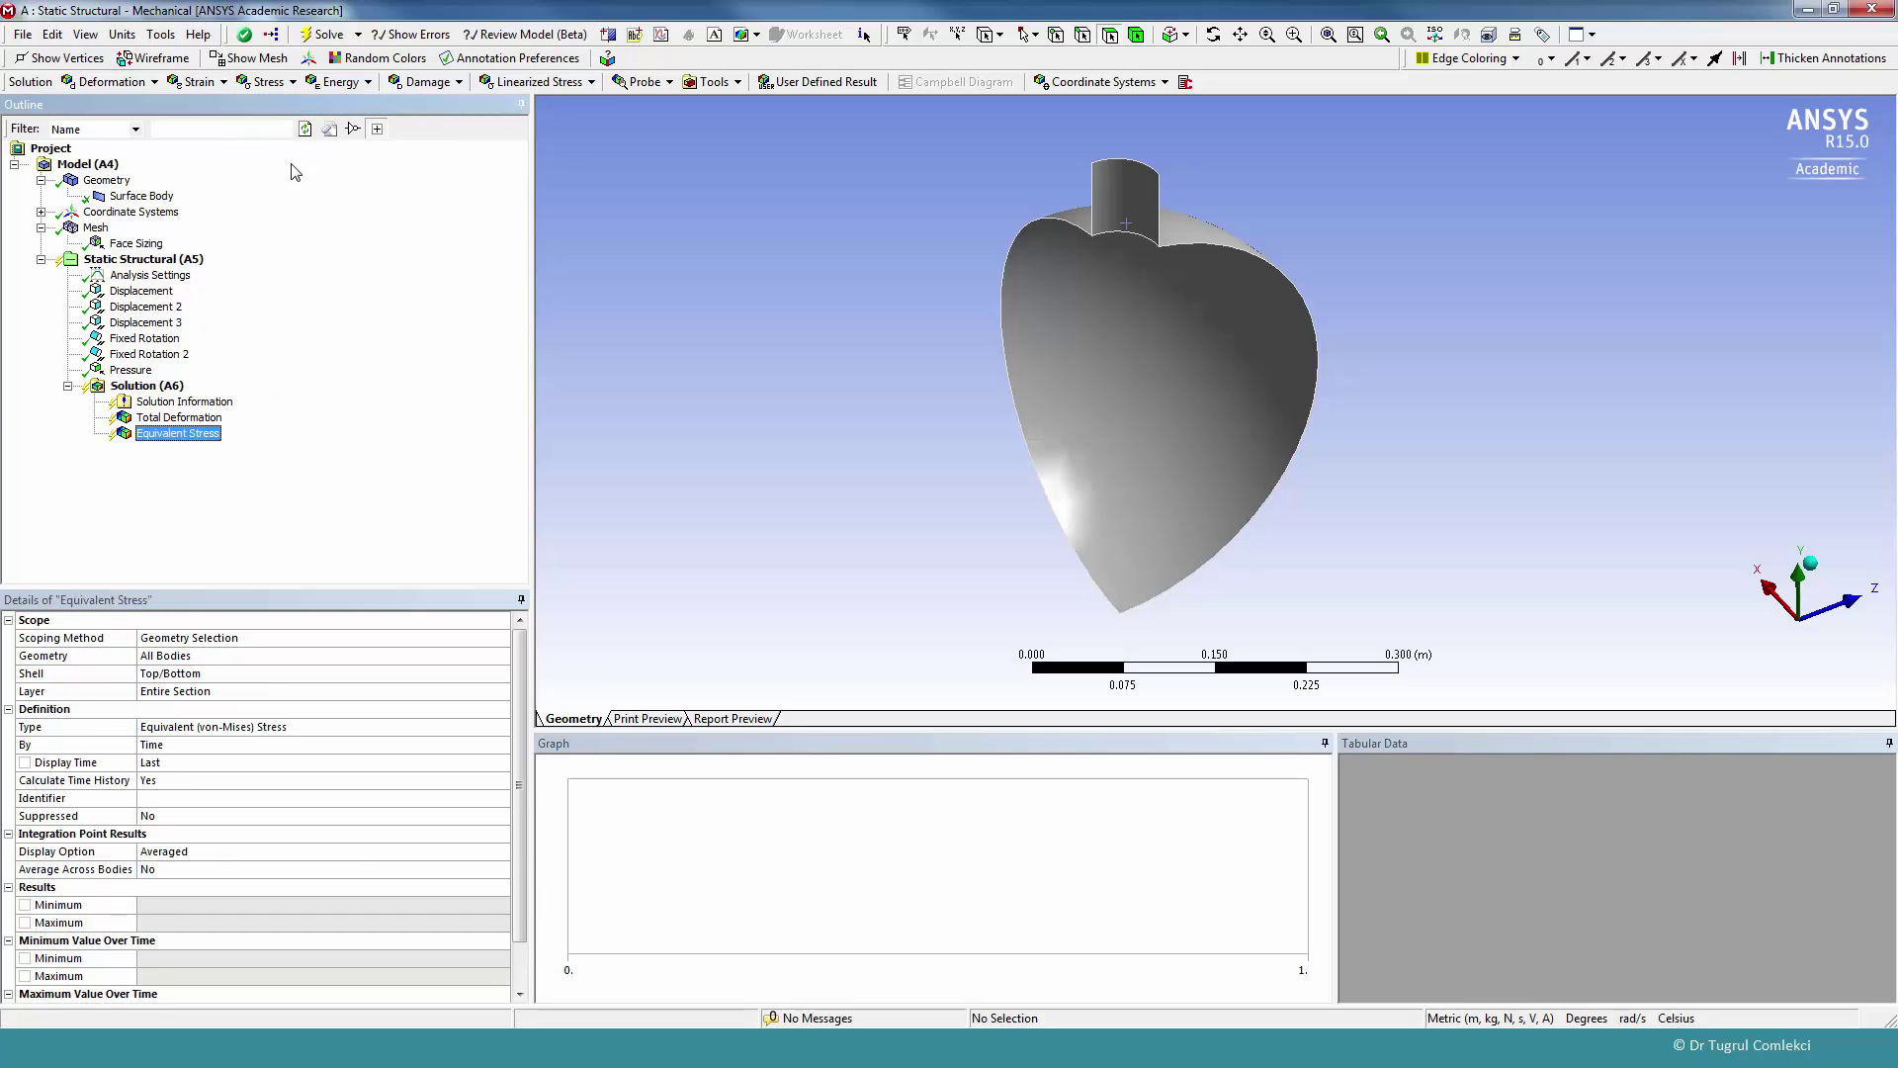
pyautogui.click(319, 38)
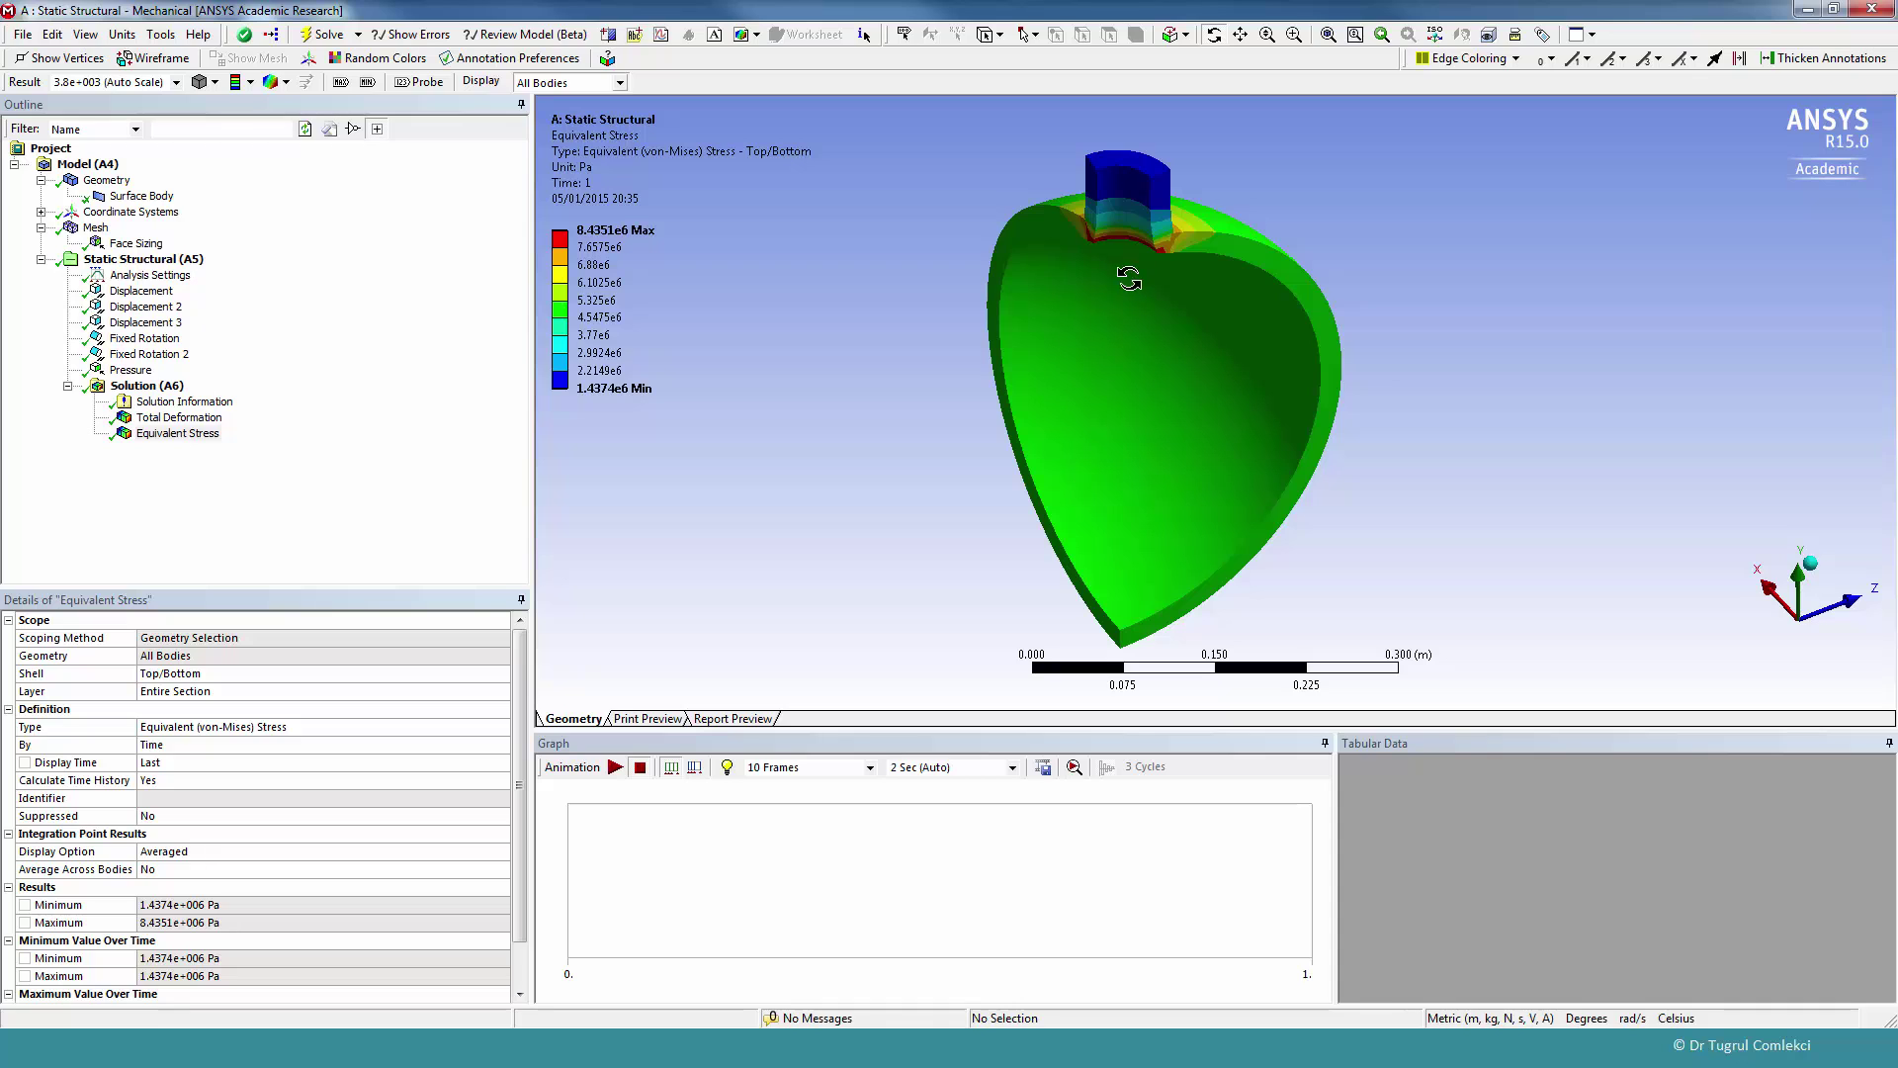
# - Orbit the Equivalent Stress plot to view the vessel and nozzle from another side
pyautogui.moveTo(1098, 411); pyautogui.dragTo(1226, 416)
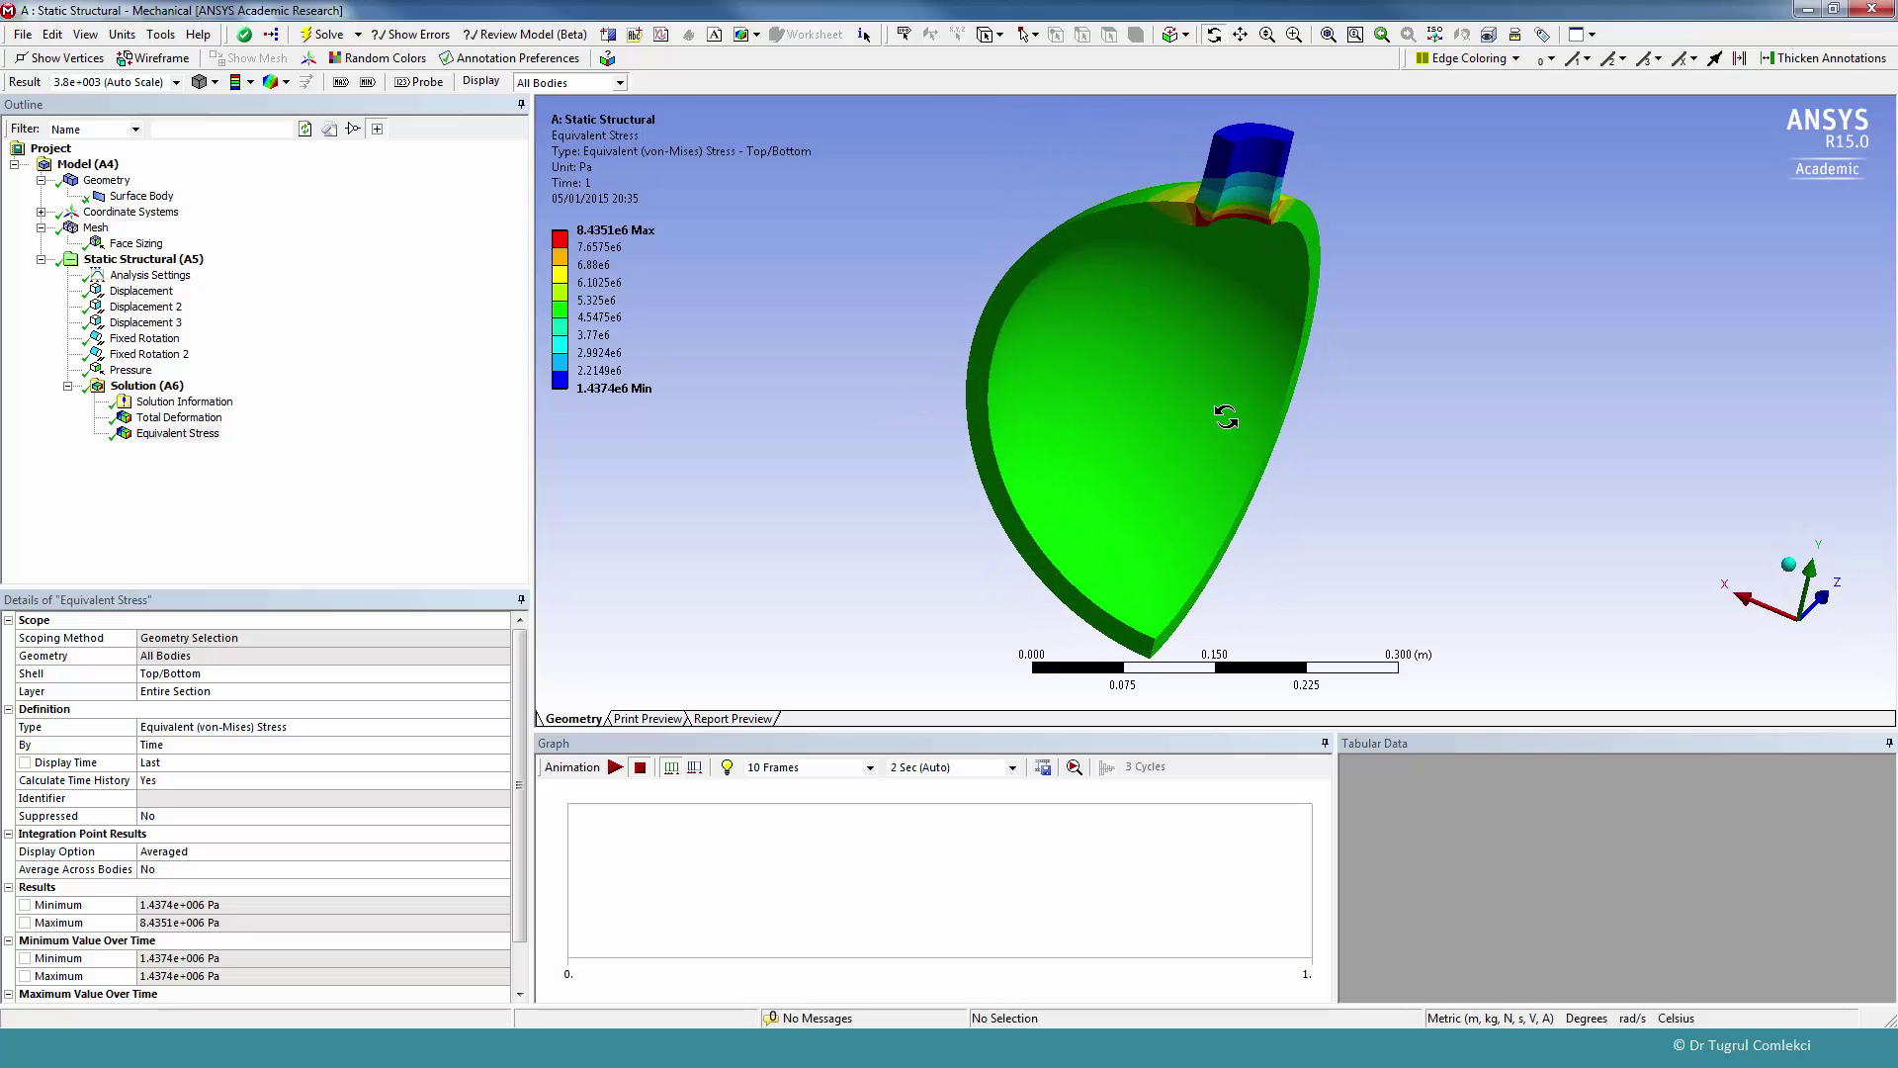
# - Turn off Thick Shells and Beams, rotate to a side-on view, then turn it back on
pyautogui.click(86, 34)
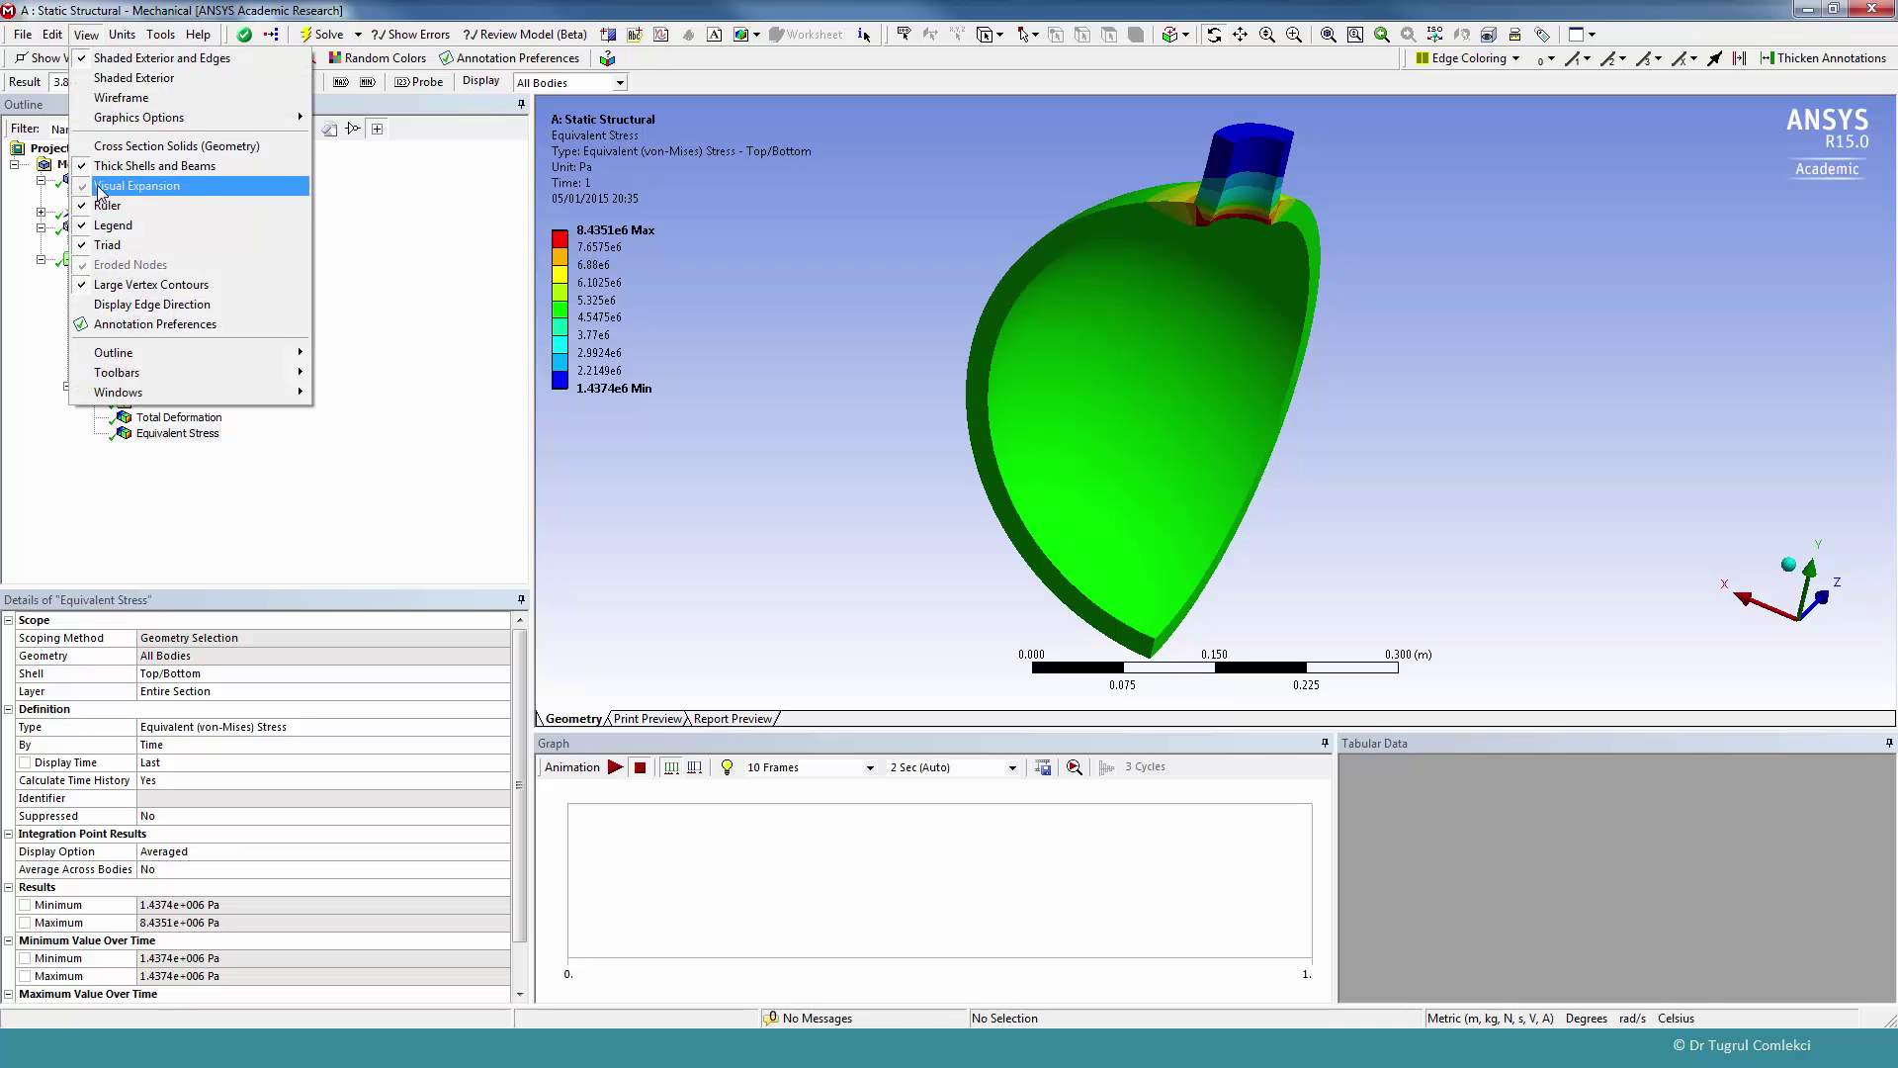
pyautogui.click(151, 166)
pyautogui.moveTo(1219, 249); pyautogui.dragTo(974, 193)
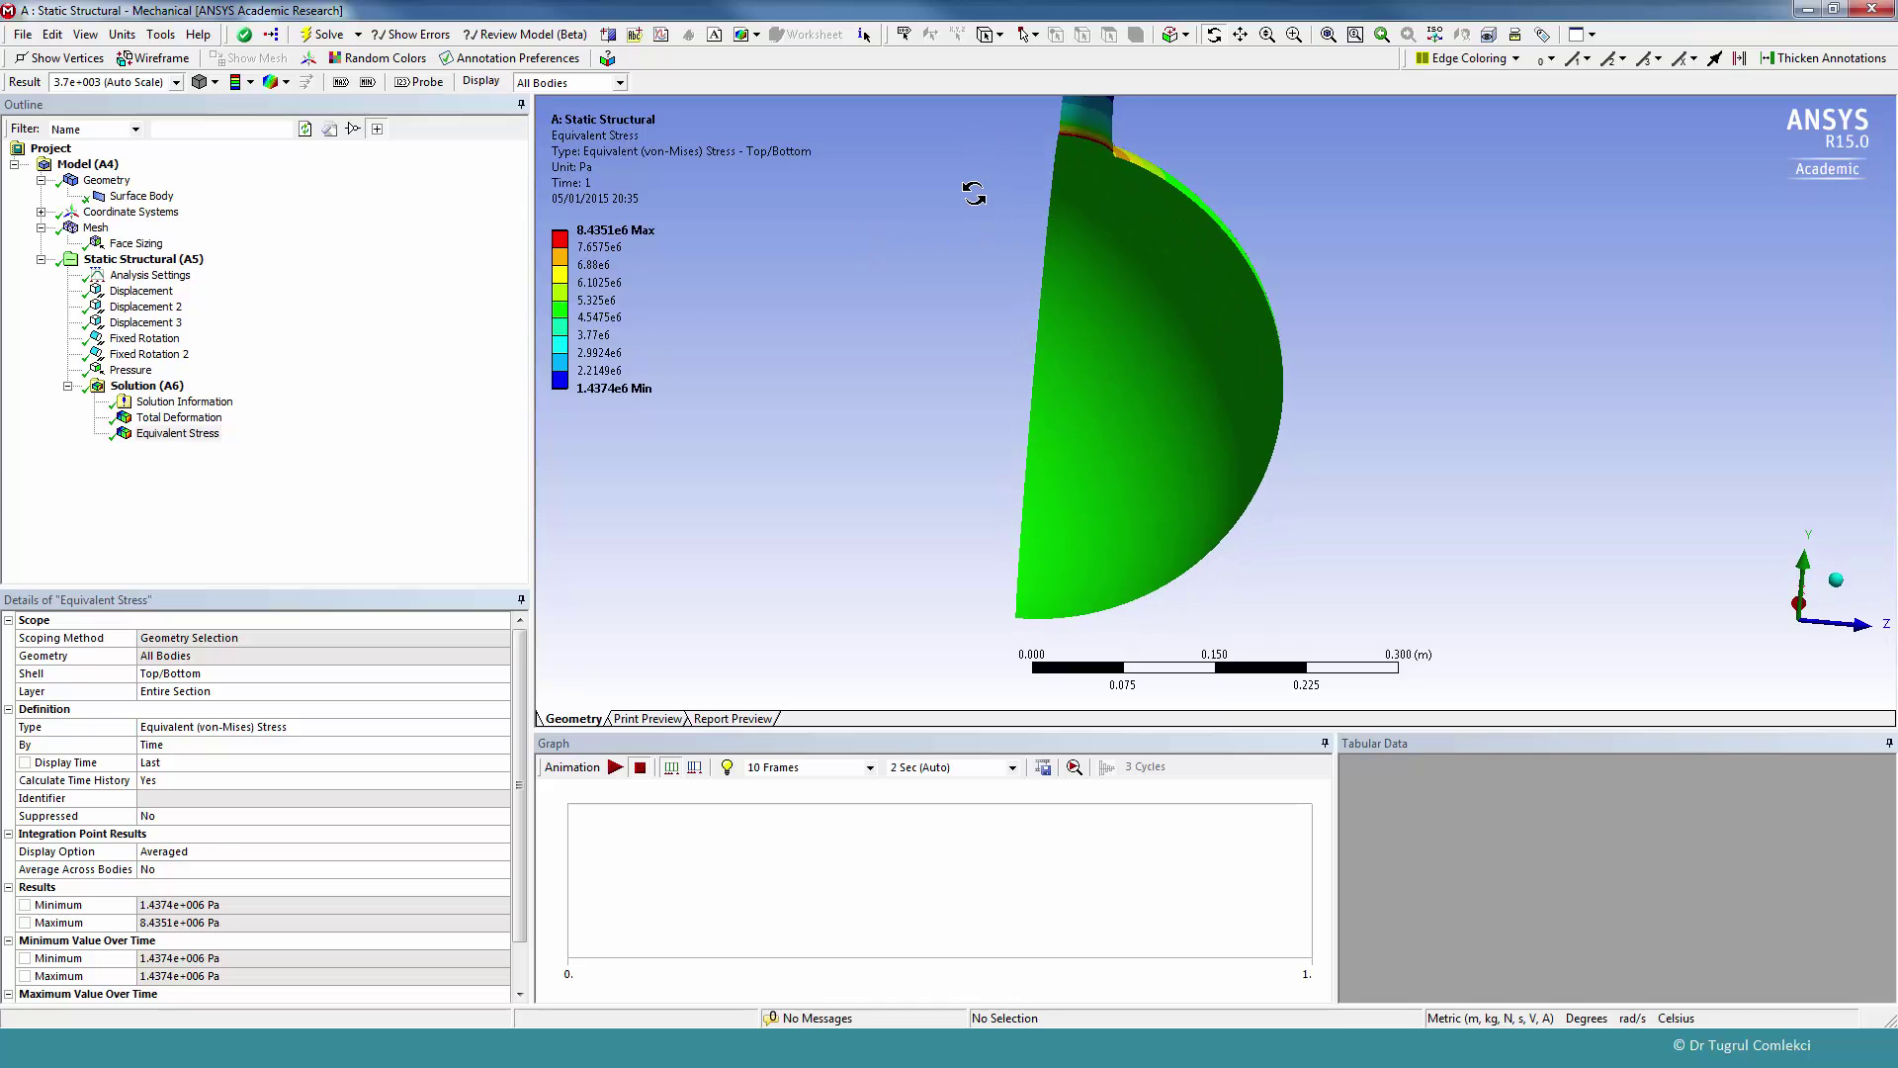
pyautogui.click(85, 35)
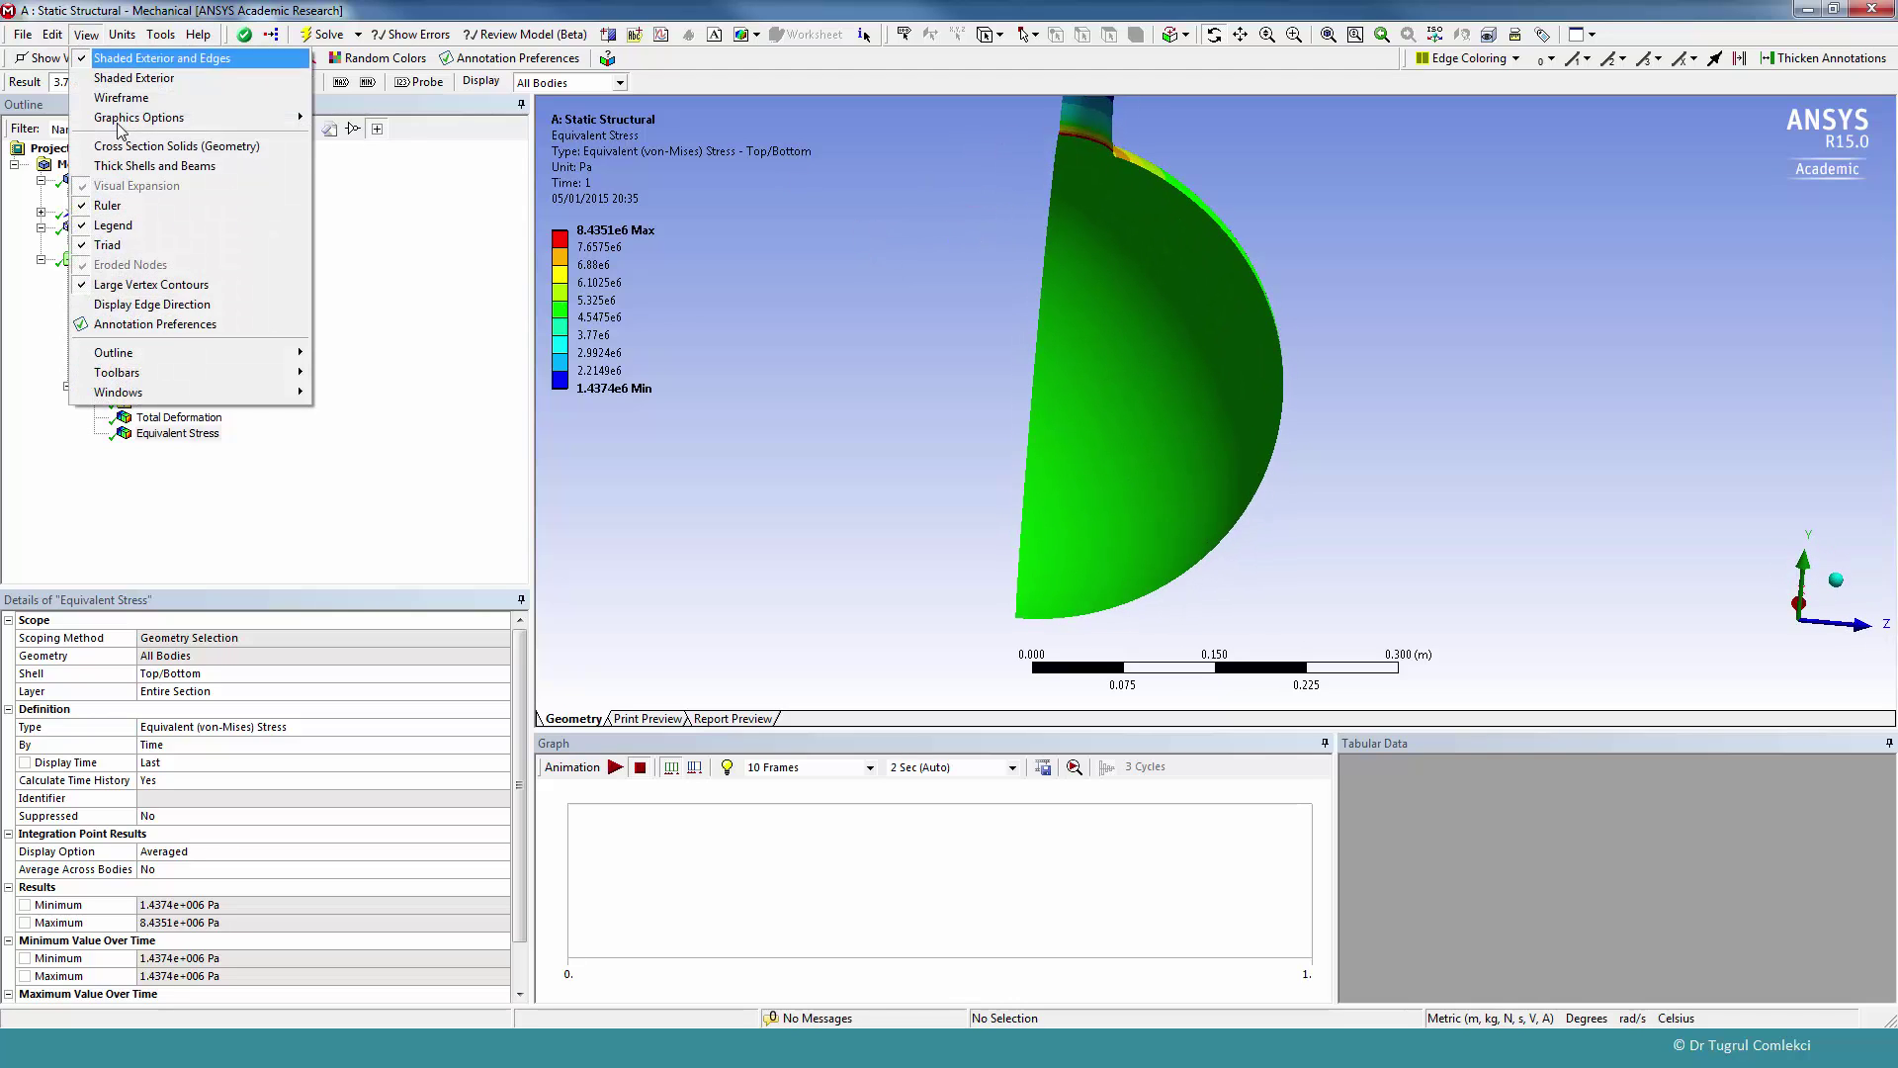
pyautogui.click(139, 175)
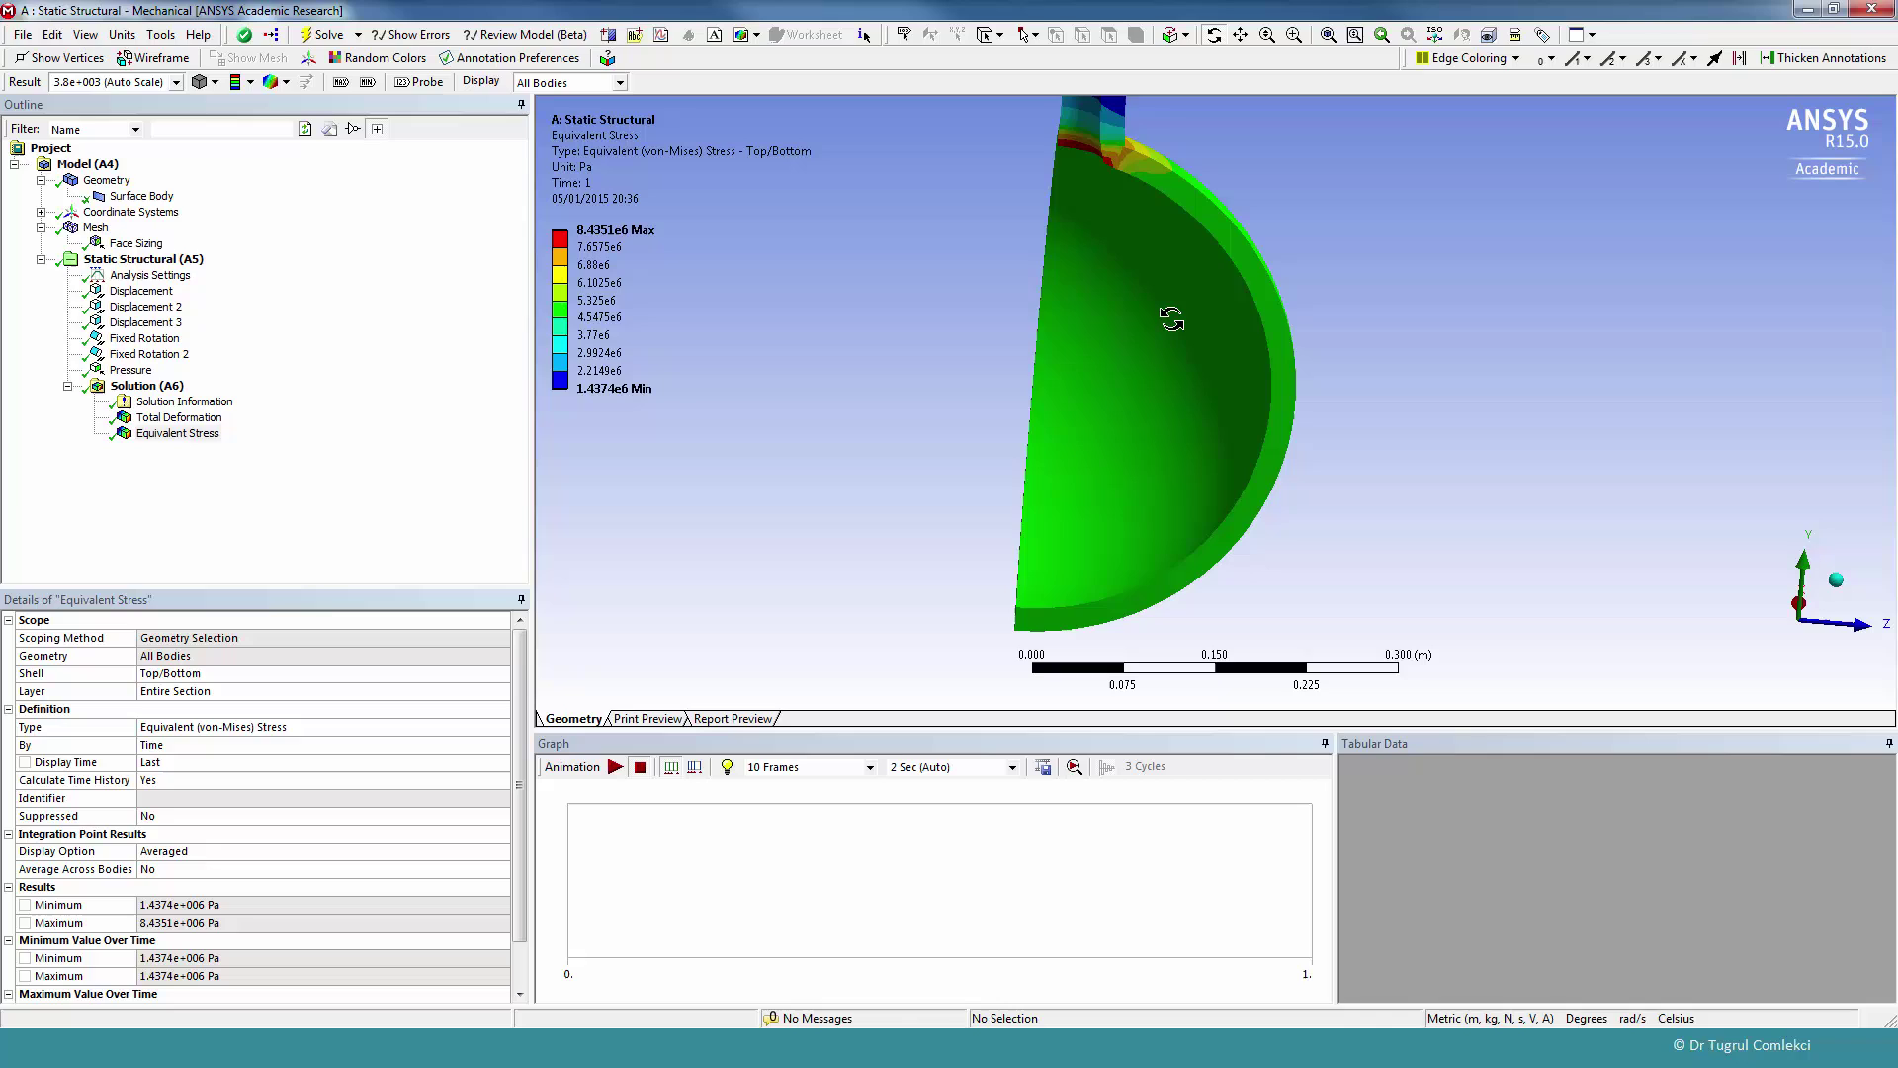
# - Rotate, pan and zoom to frame the red peak-stress band at the nozzle-shell junction
pyautogui.moveTo(1172, 319); pyautogui.dragTo(1200, 349)
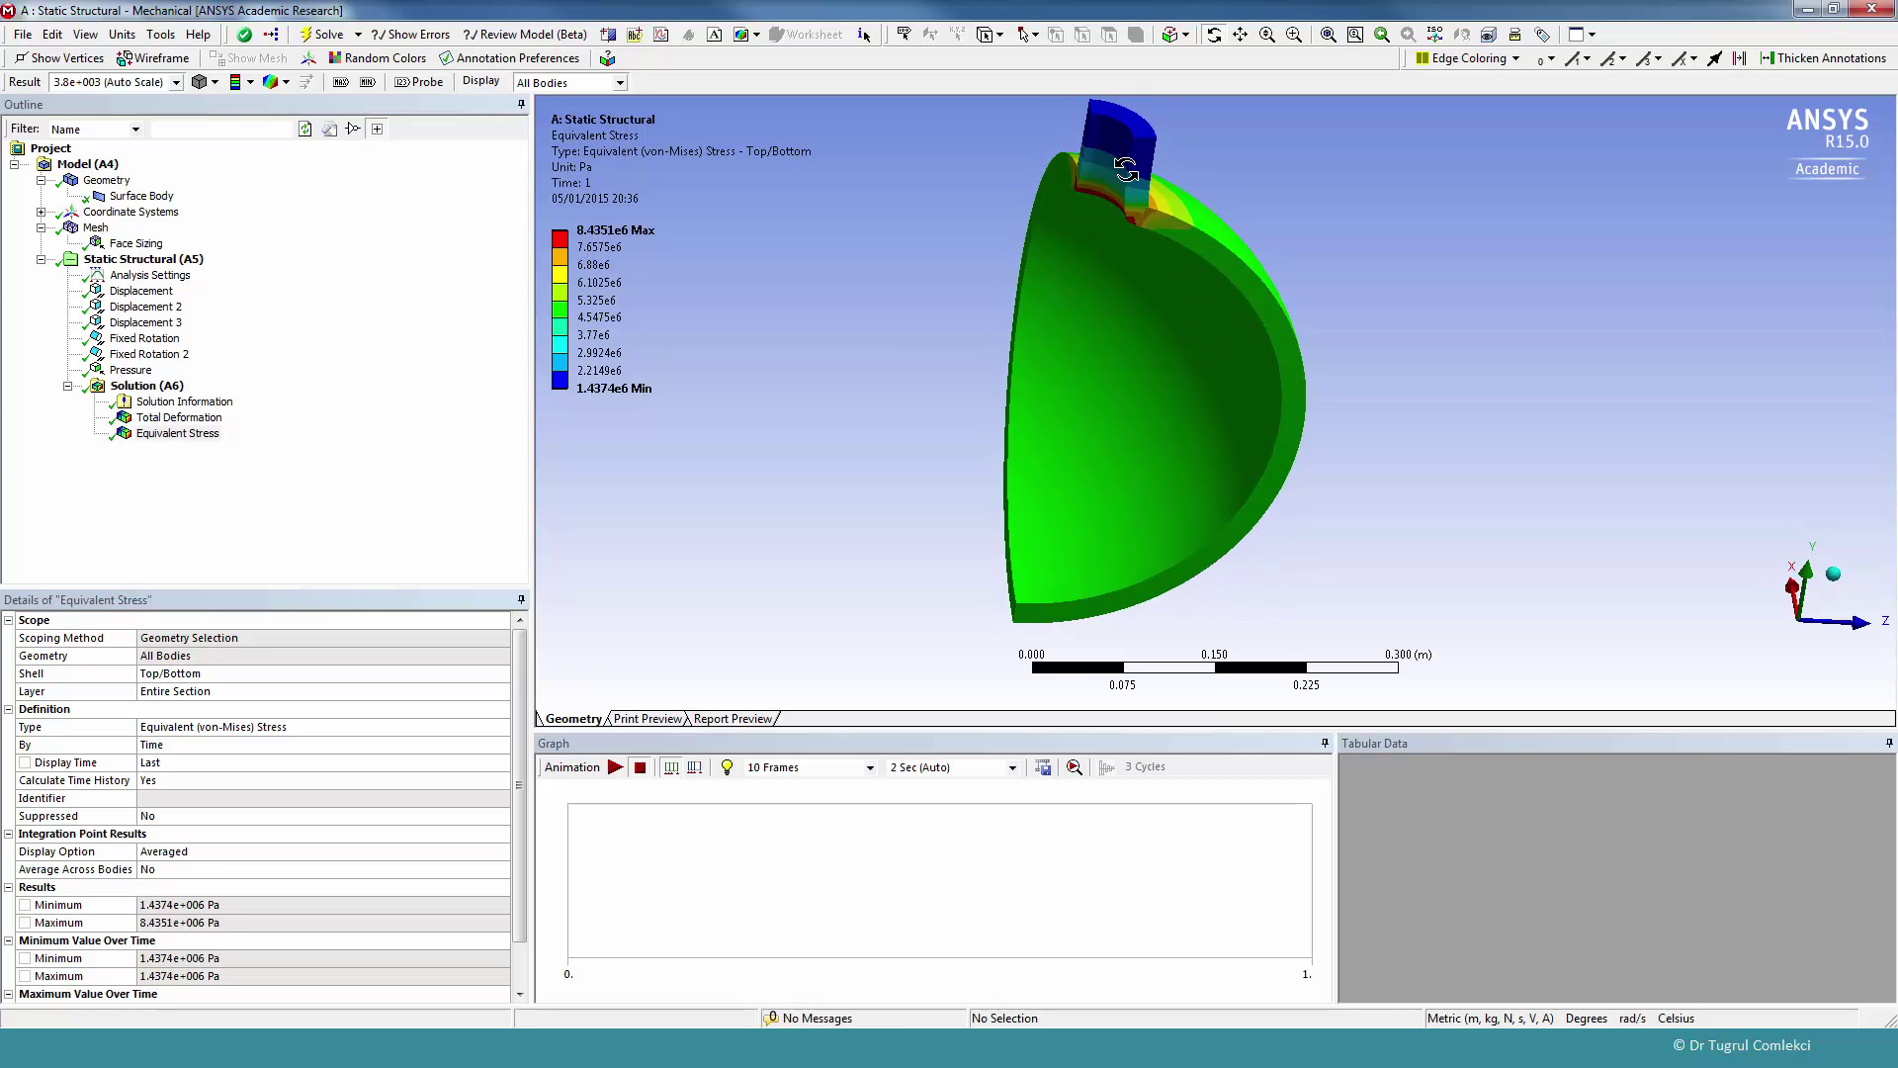
pyautogui.keyDown('ctrl'); pyautogui.moveTo(1102, 192); pyautogui.dragTo(1114, 377, button='middle'); pyautogui.keyUp('ctrl')
pyautogui.scroll(5, 1115, 378)
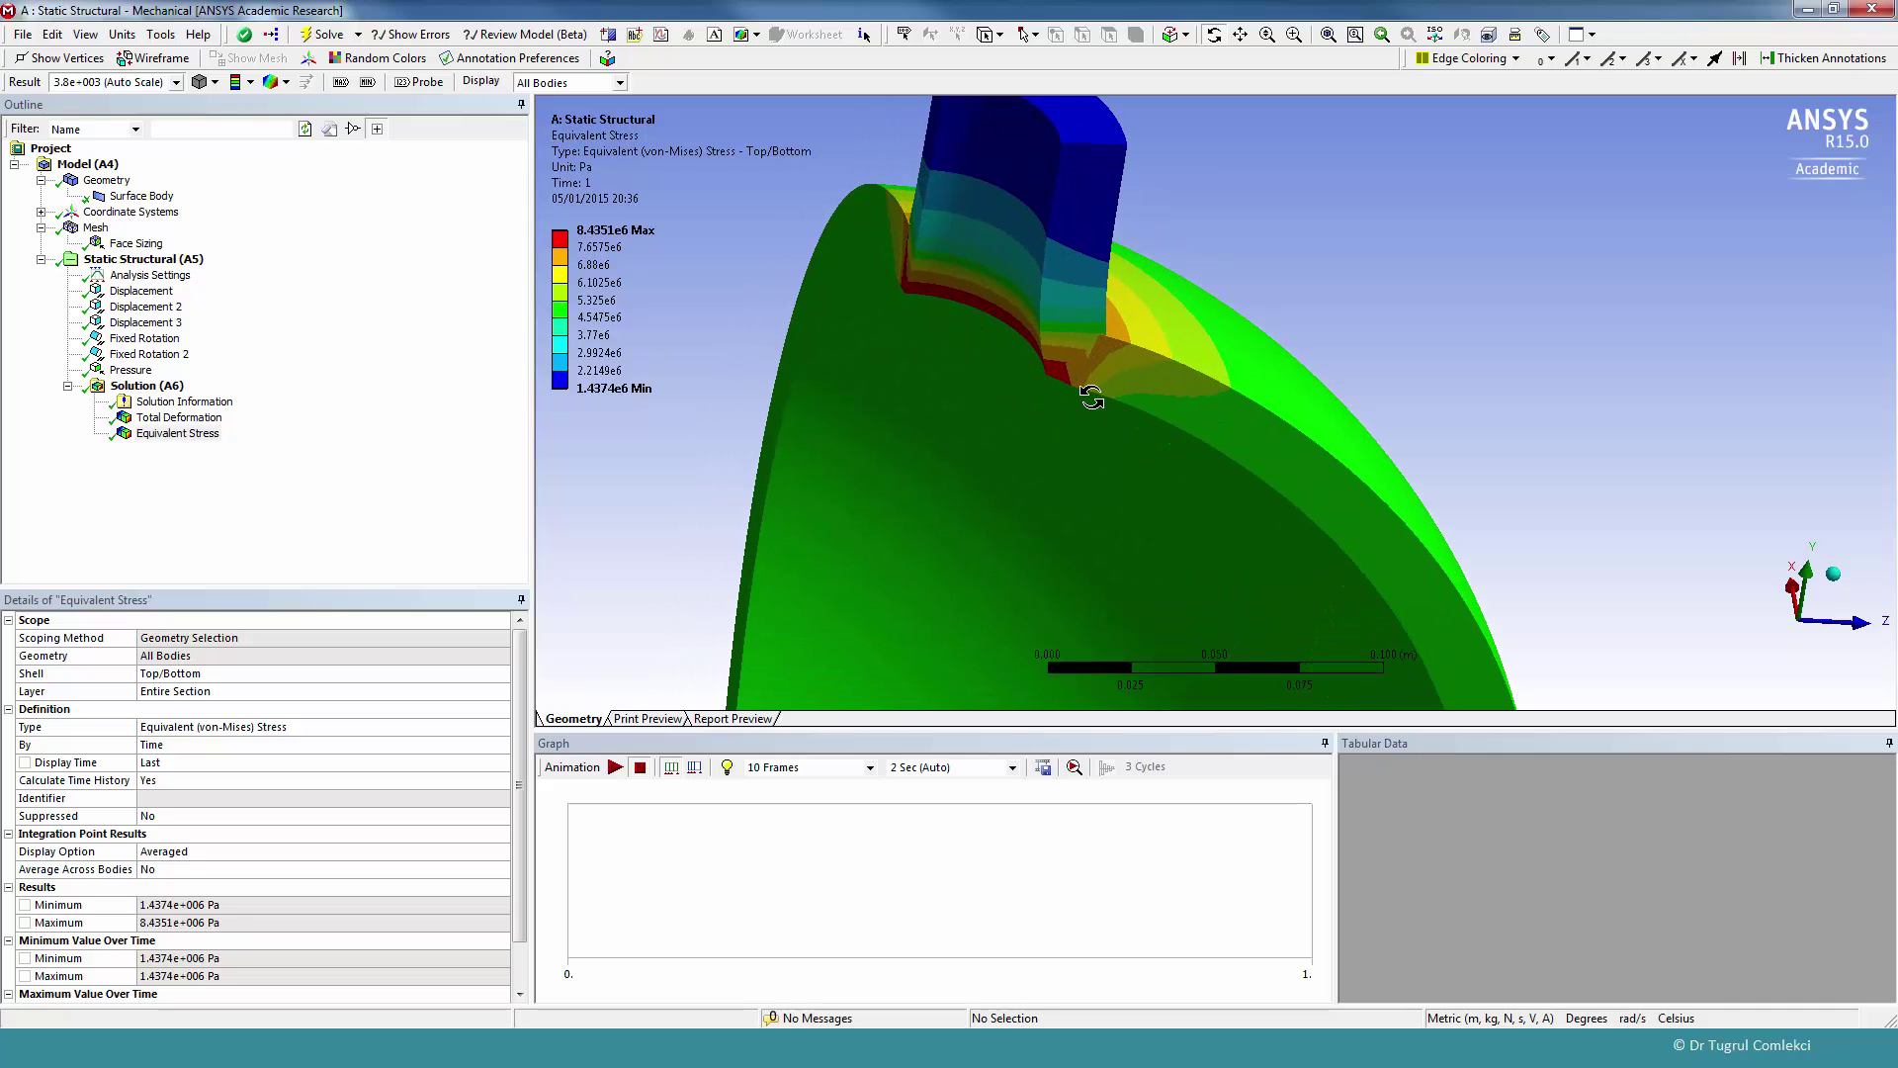
pyautogui.moveTo(1038, 390); pyautogui.dragTo(1077, 368, button='middle')
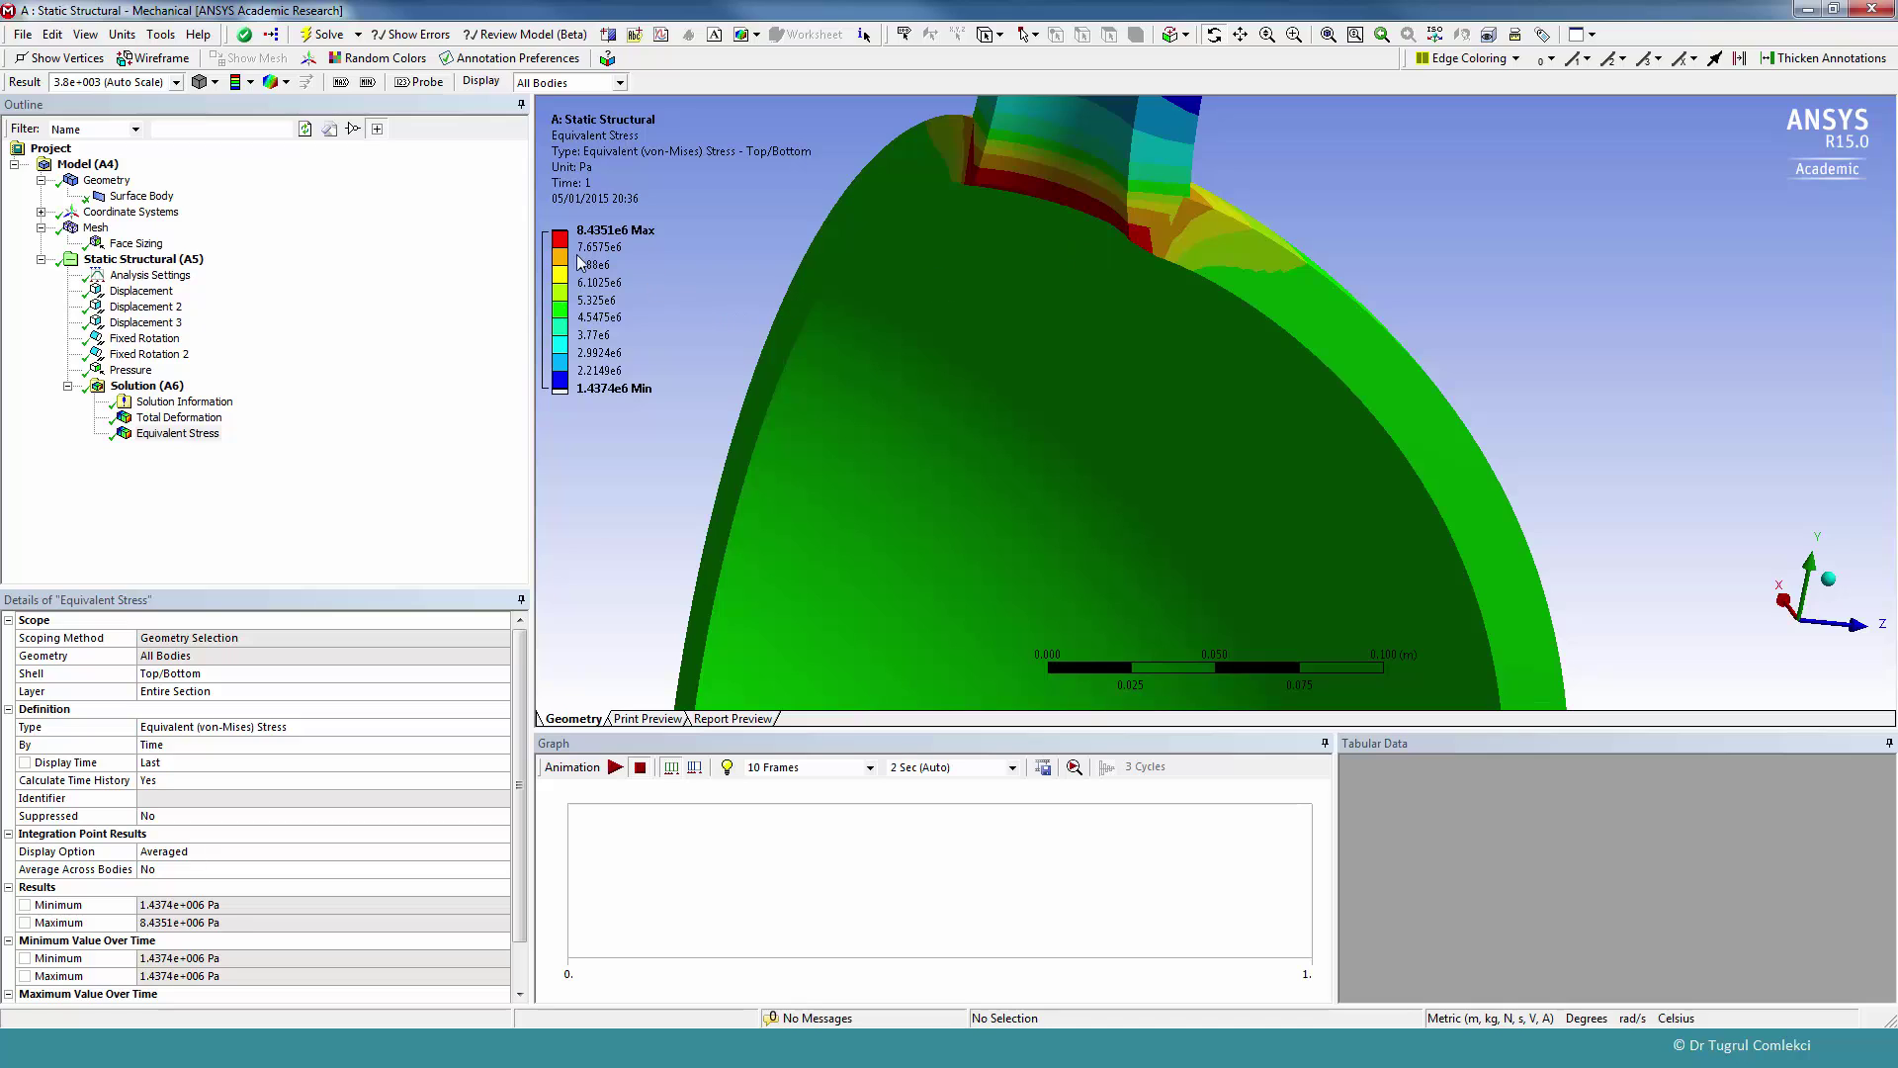
pyautogui.moveTo(596, 245)
pyautogui.moveTo(1104, 283); pyautogui.dragTo(1141, 329)
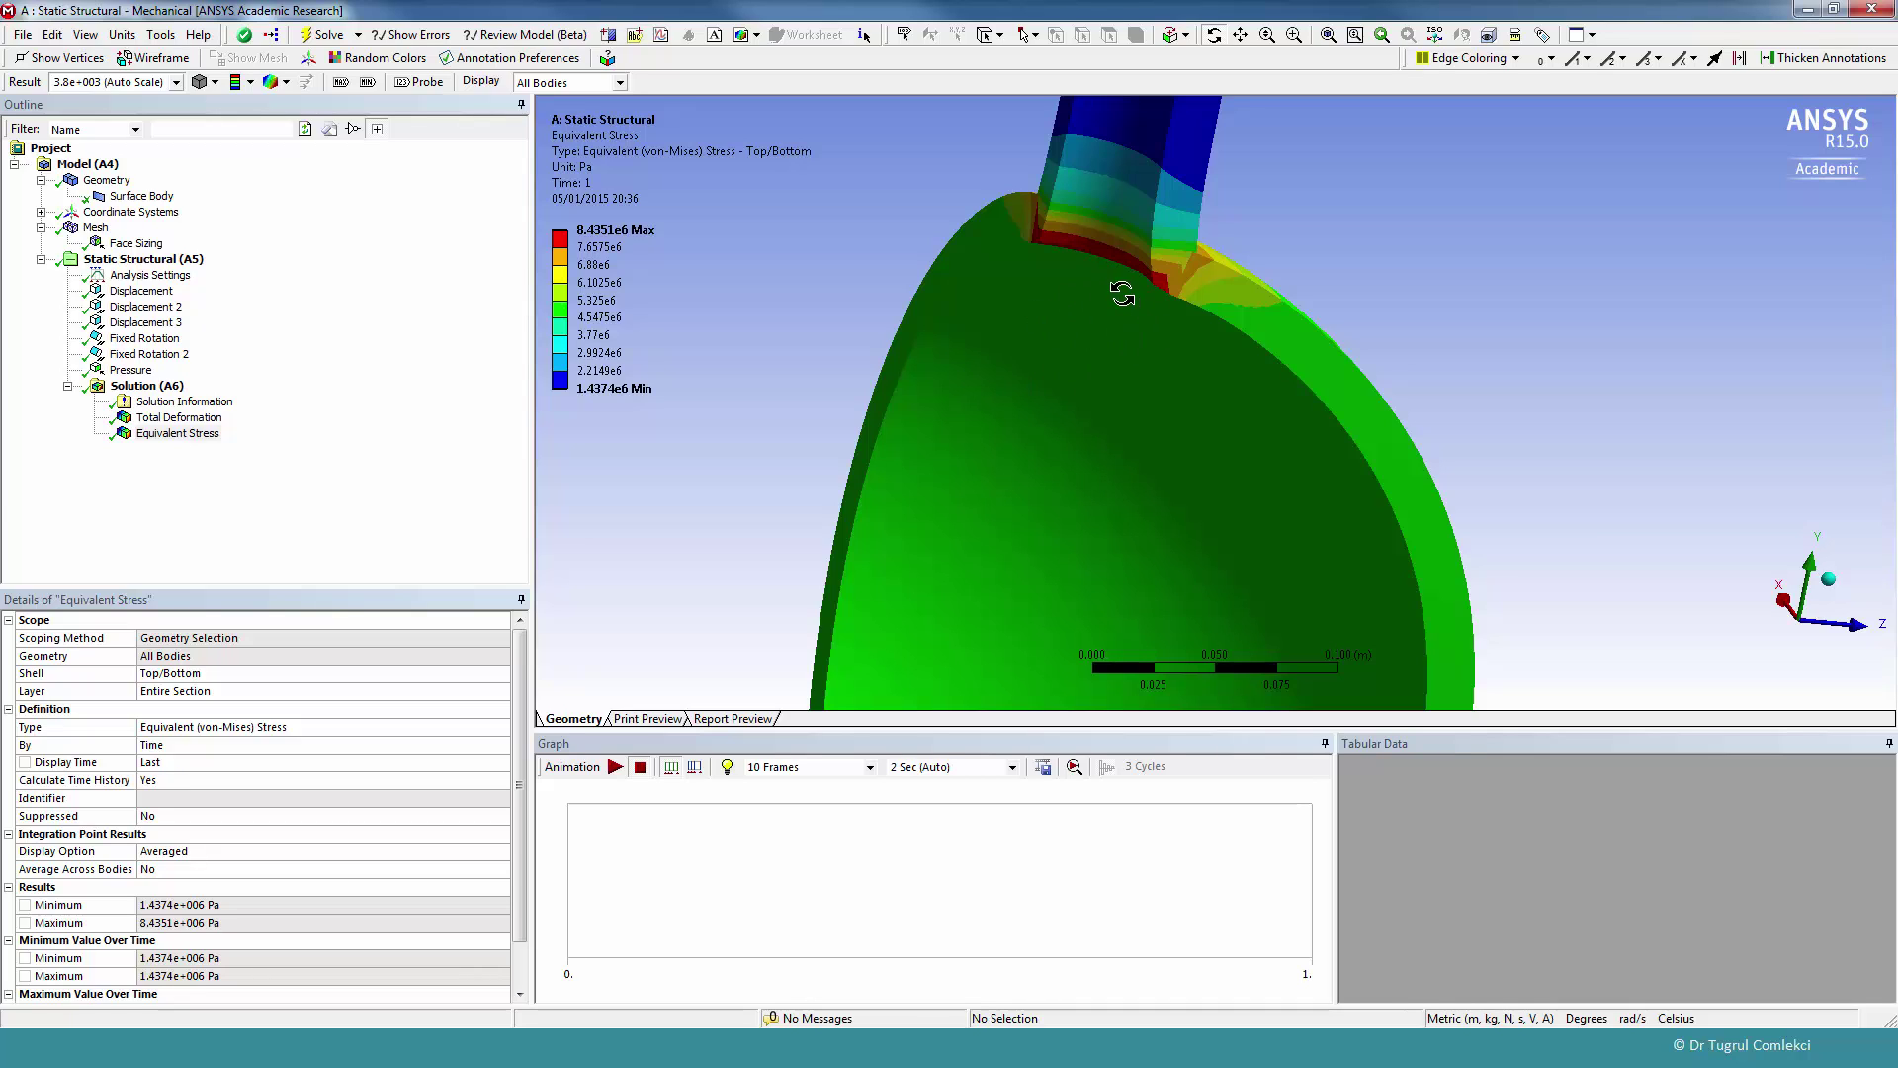
# - Show Total Deformation, zoom out and rotate the vessel, then play the deformation animation
pyautogui.click(198, 420)
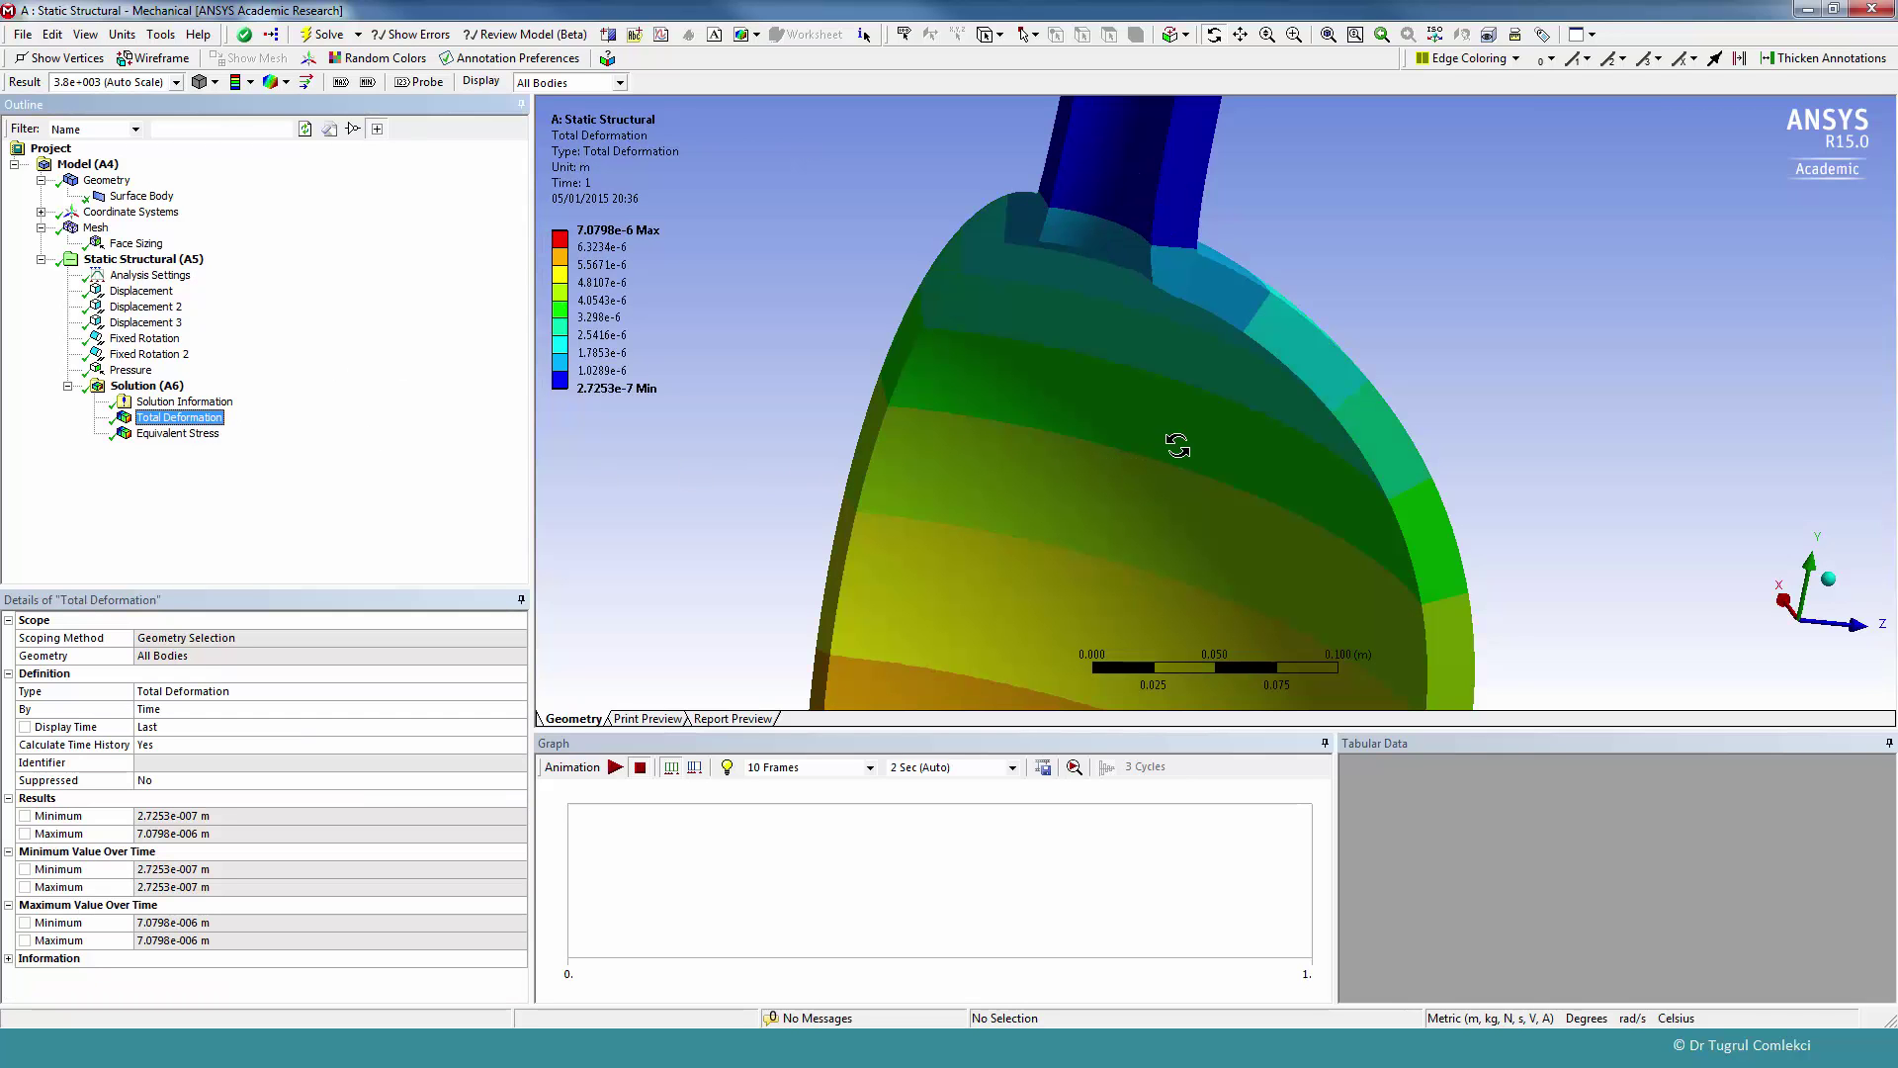
pyautogui.scroll(-5, 1178, 445)
pyautogui.scroll(-2, 1179, 448)
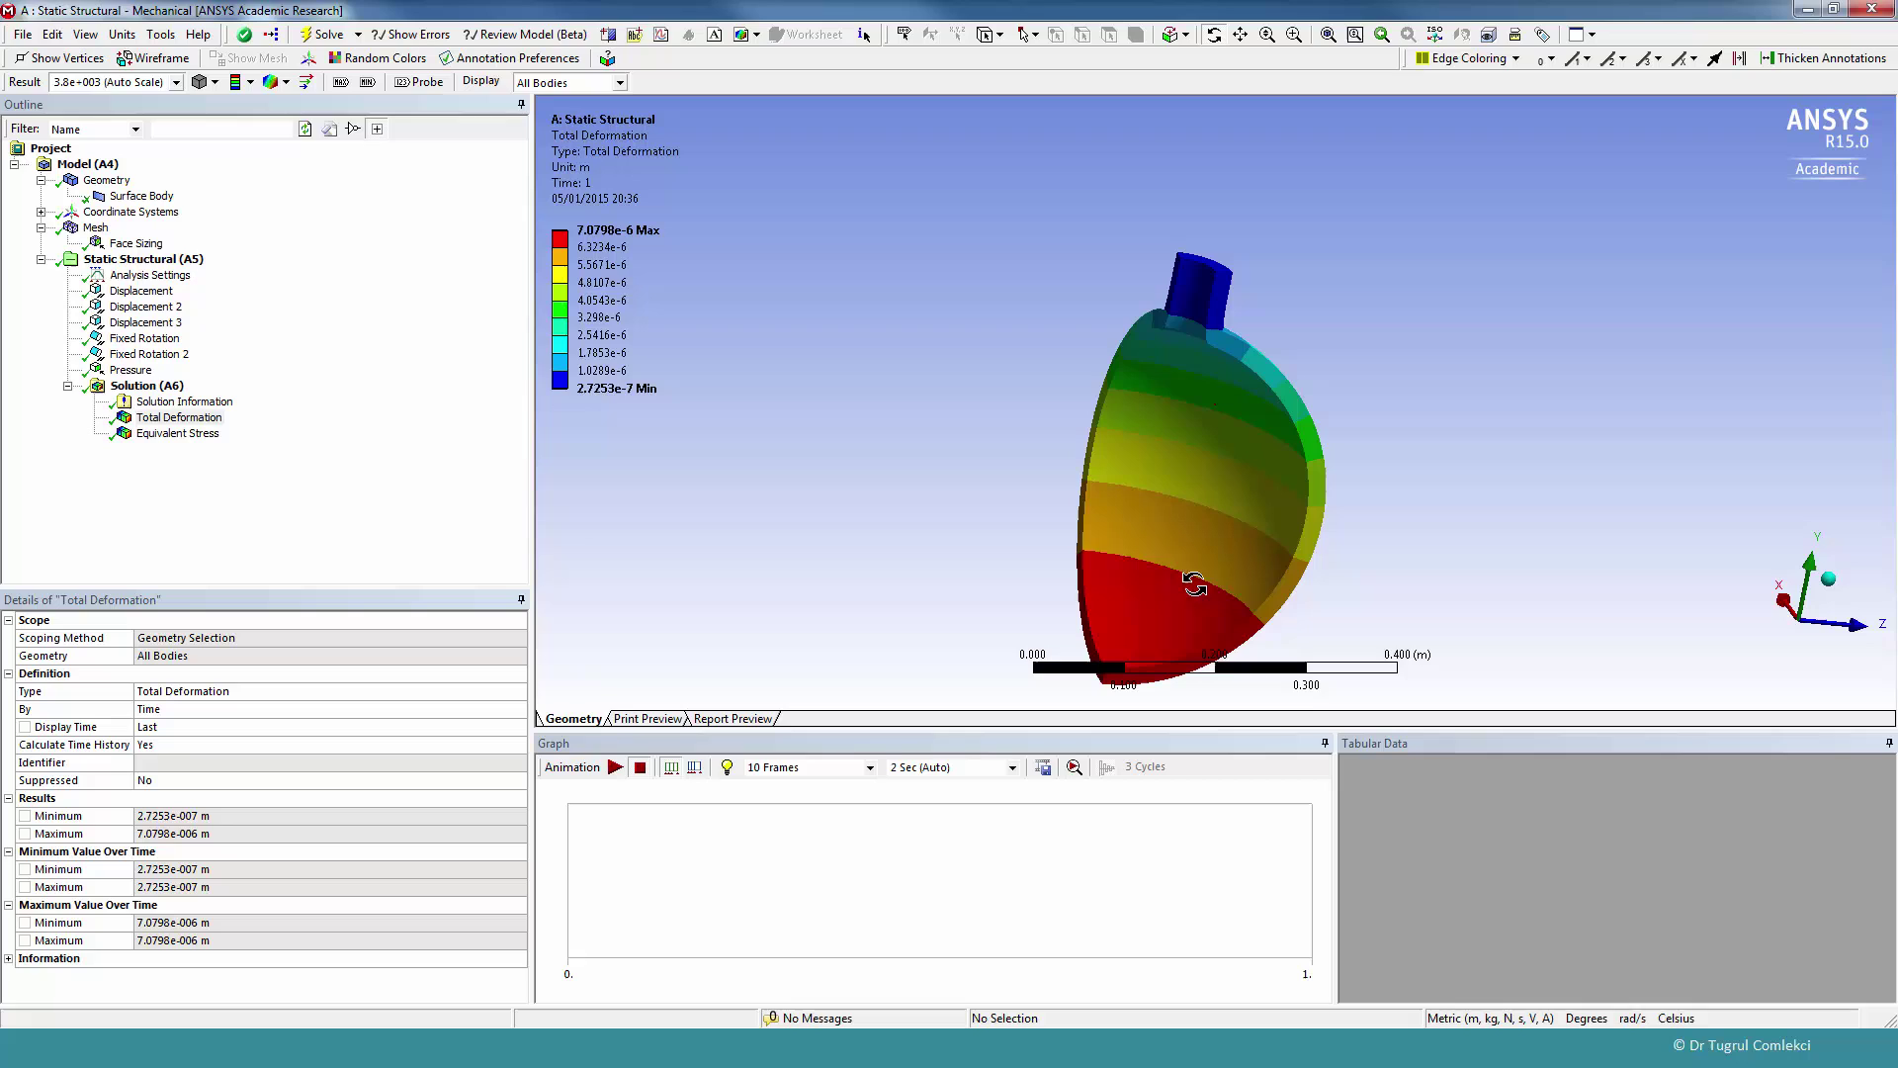
pyautogui.moveTo(1204, 548); pyautogui.dragTo(1168, 458)
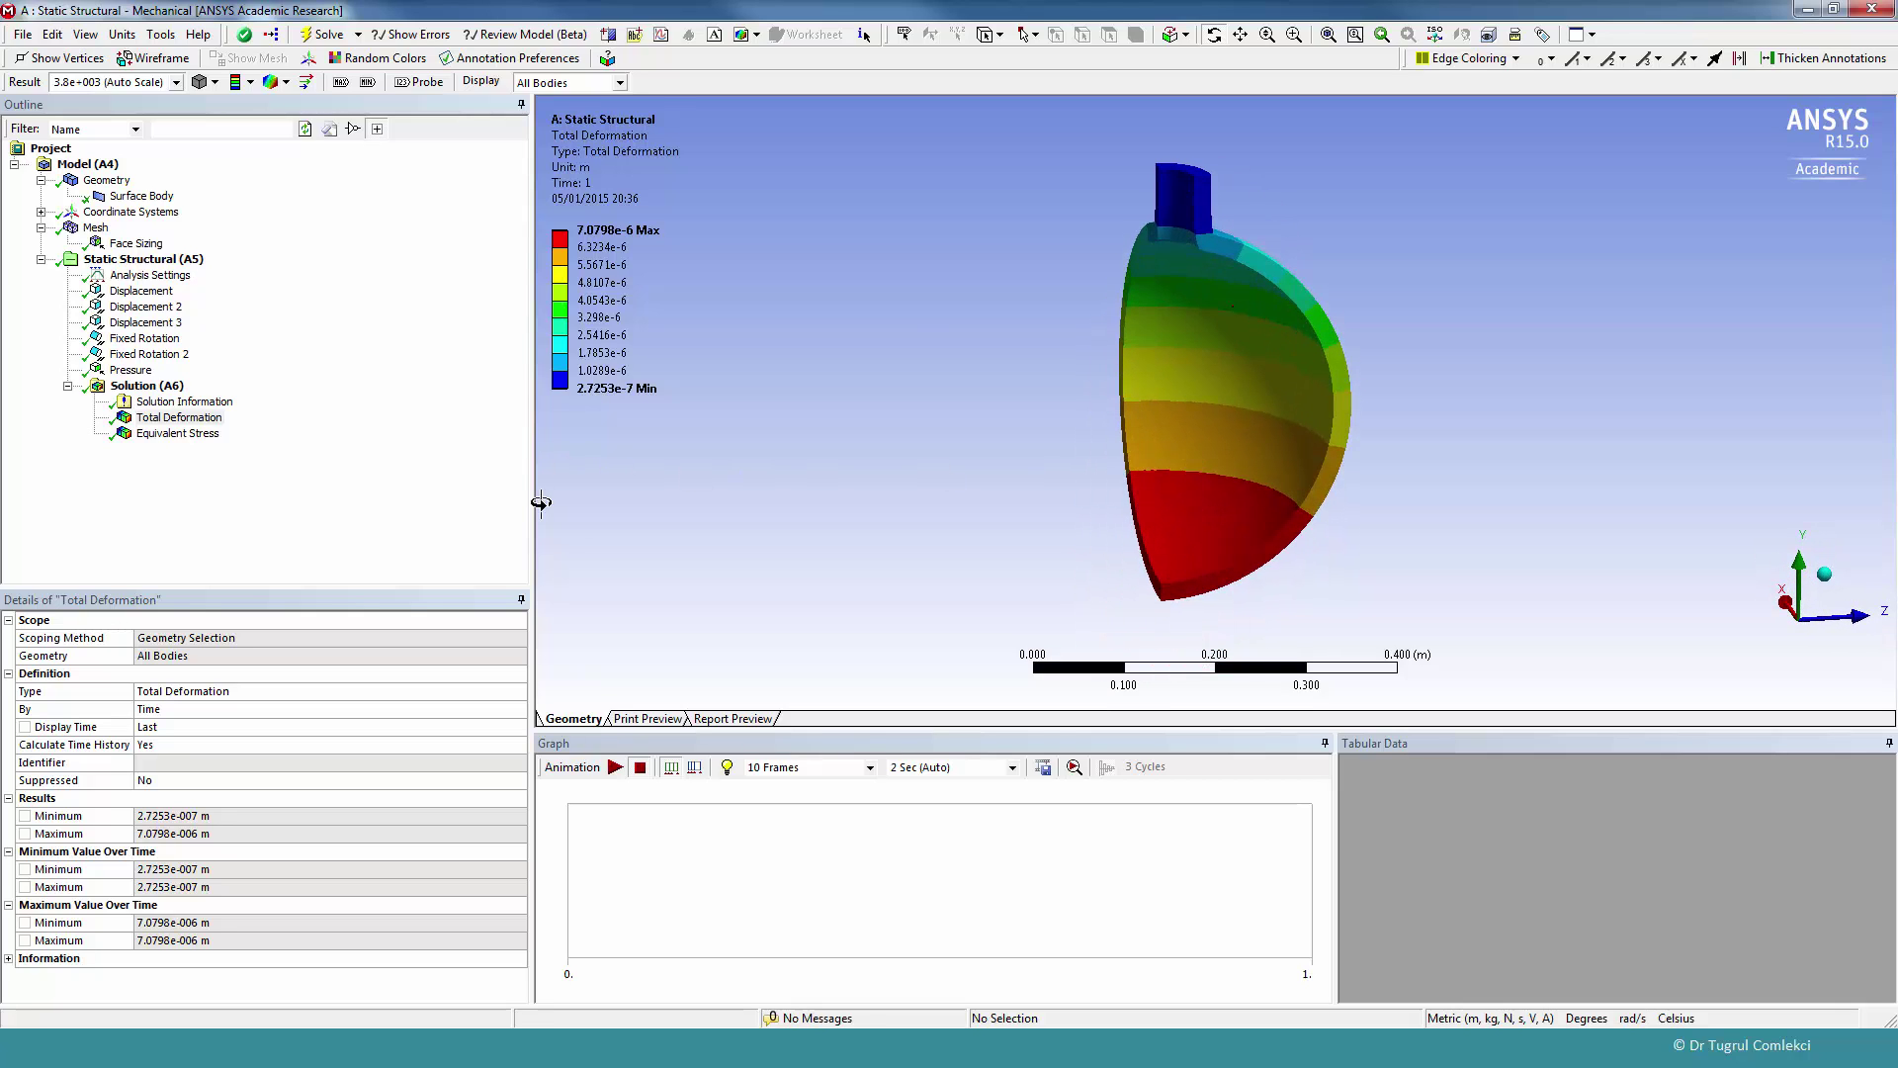
pyautogui.click(614, 768)
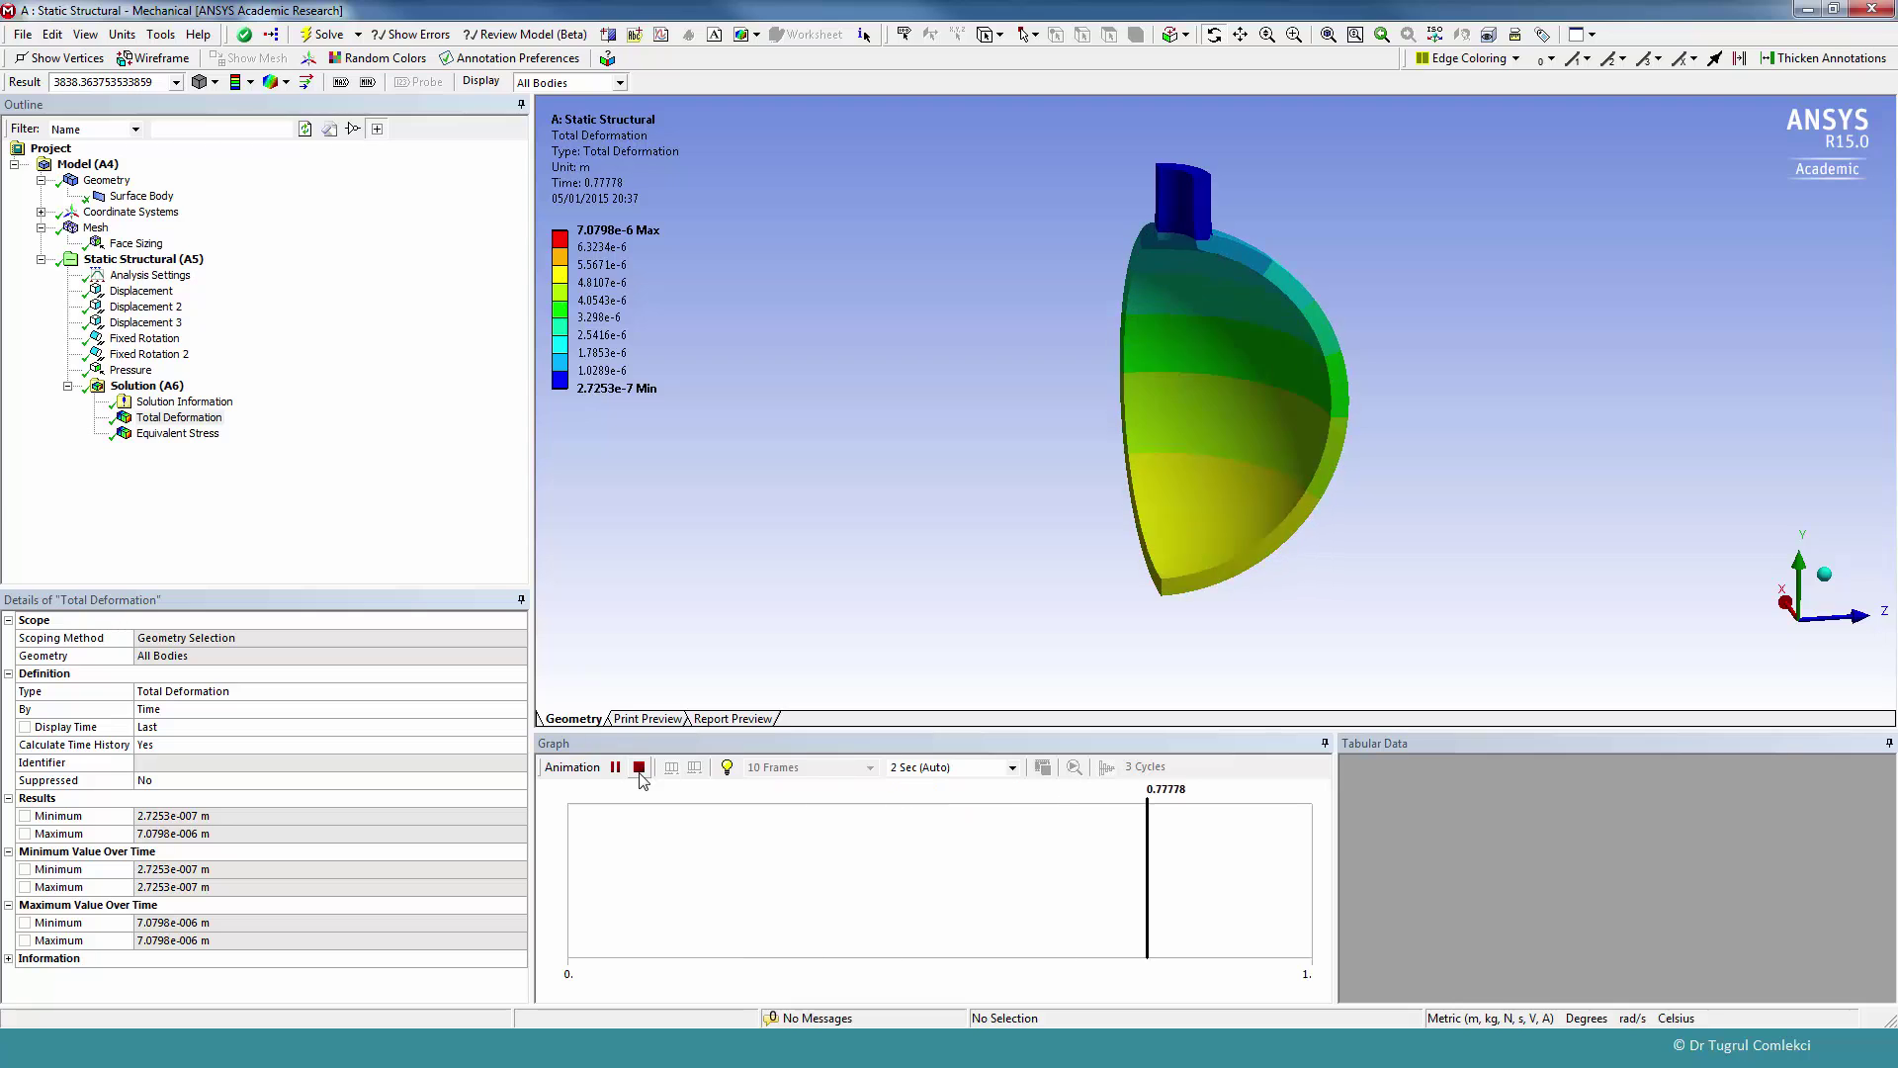
# - Reselect Equivalent Stress, compute 300 / 8.435 = 35.566 in Calculator, and move it right
pyautogui.click(178, 434)
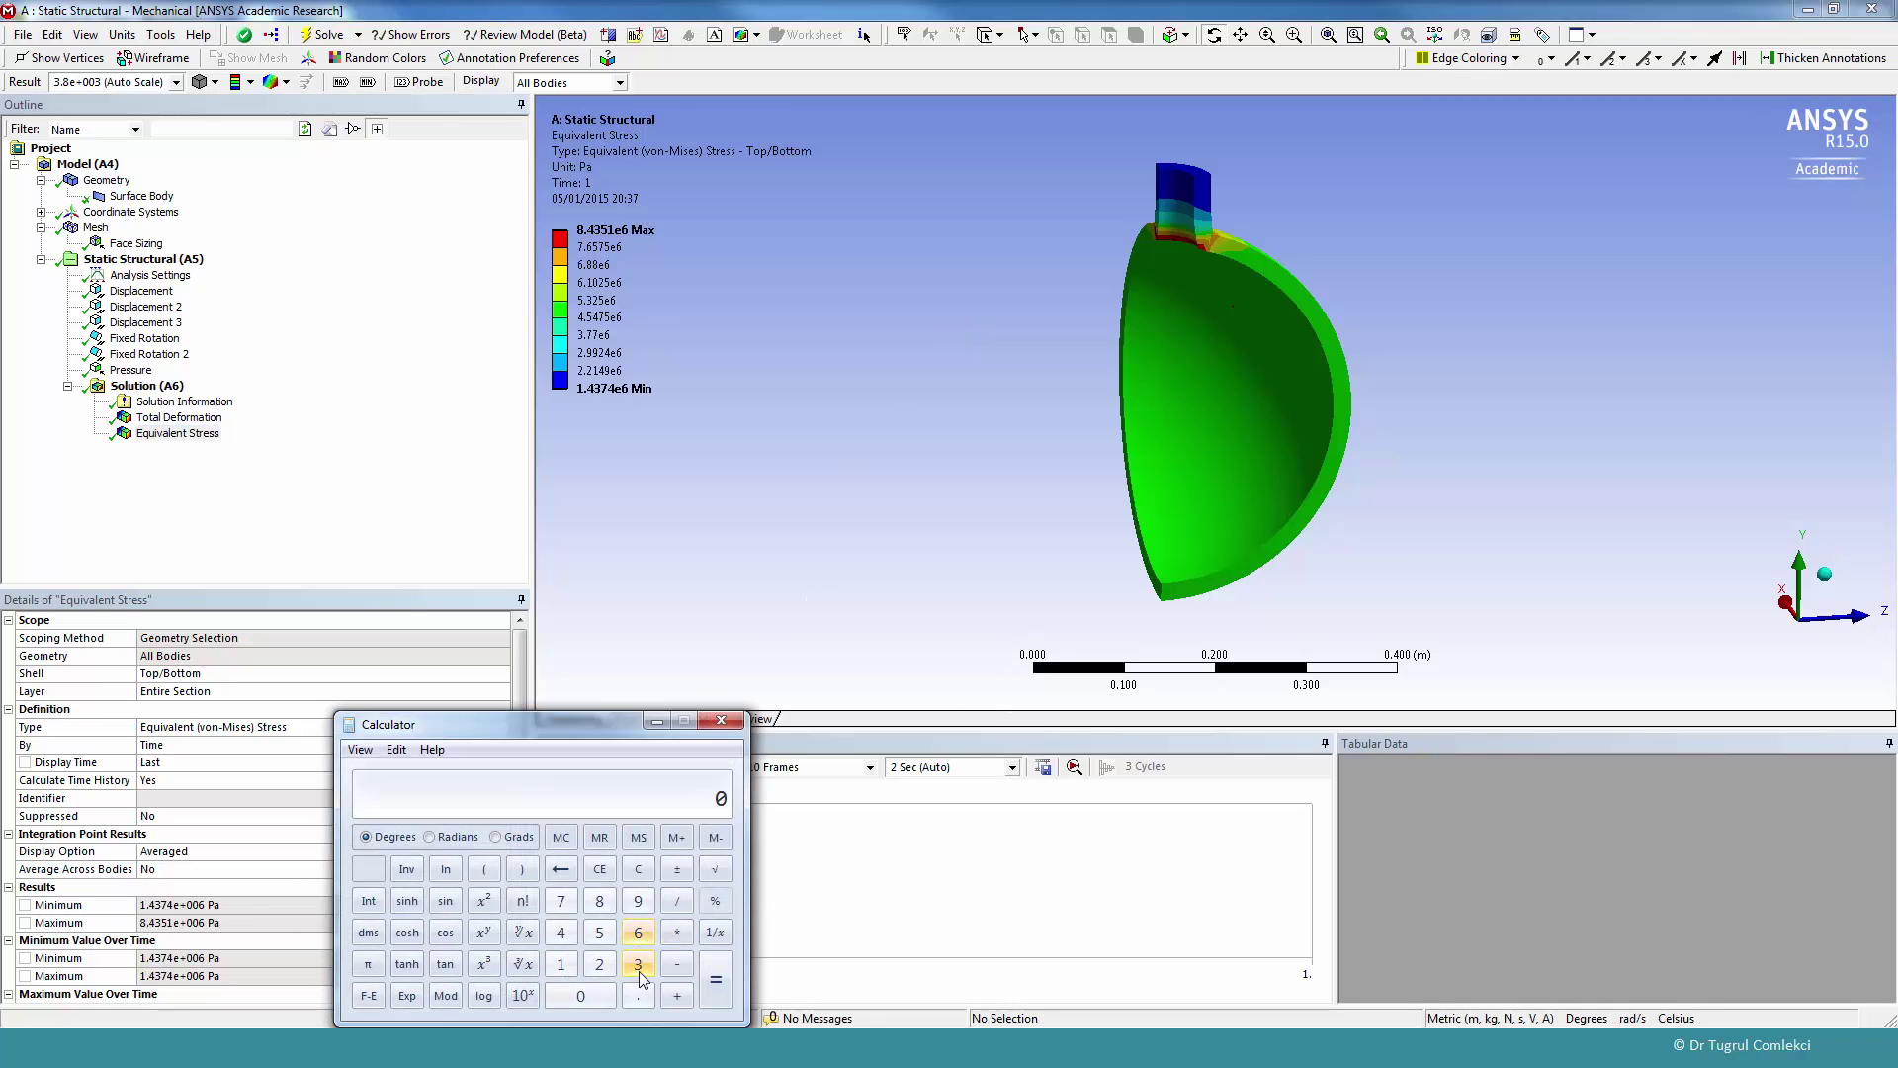
pyautogui.click(580, 994)
pyautogui.click(579, 994)
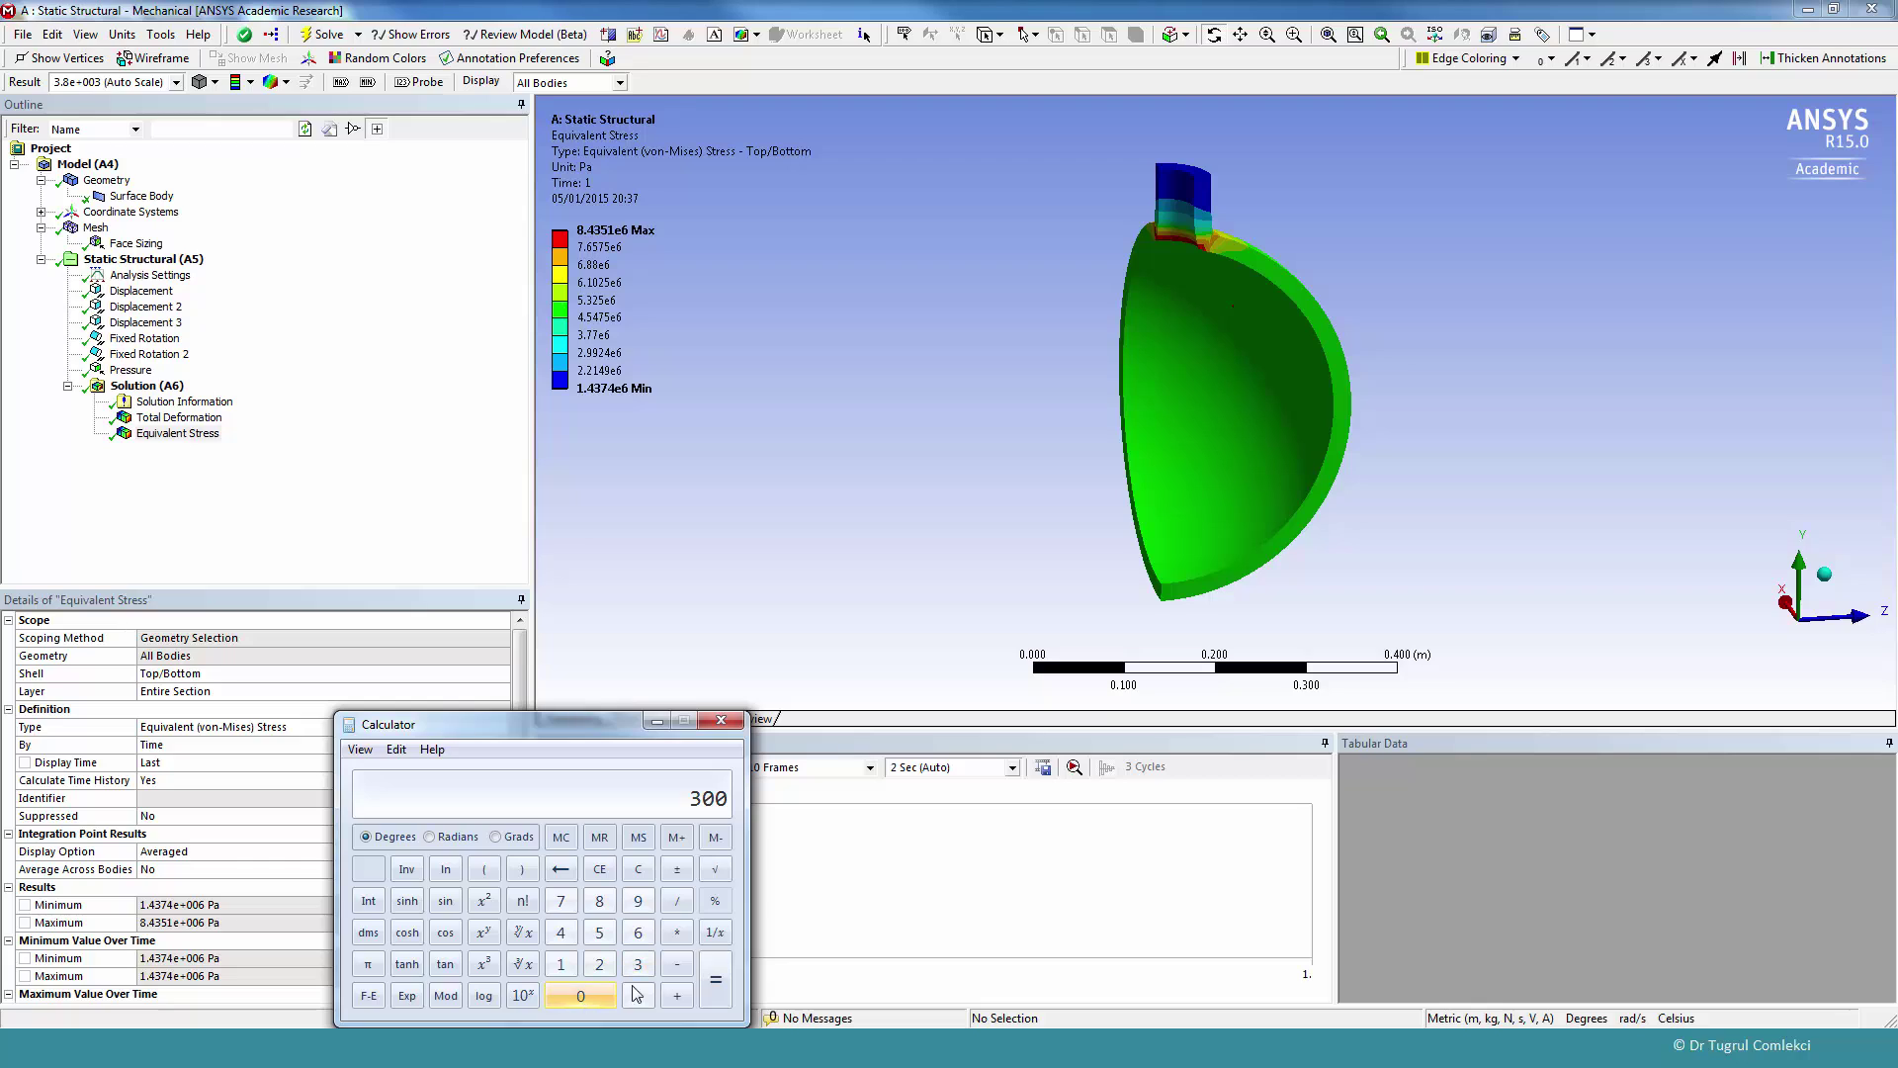
pyautogui.click(677, 901)
pyautogui.click(599, 900)
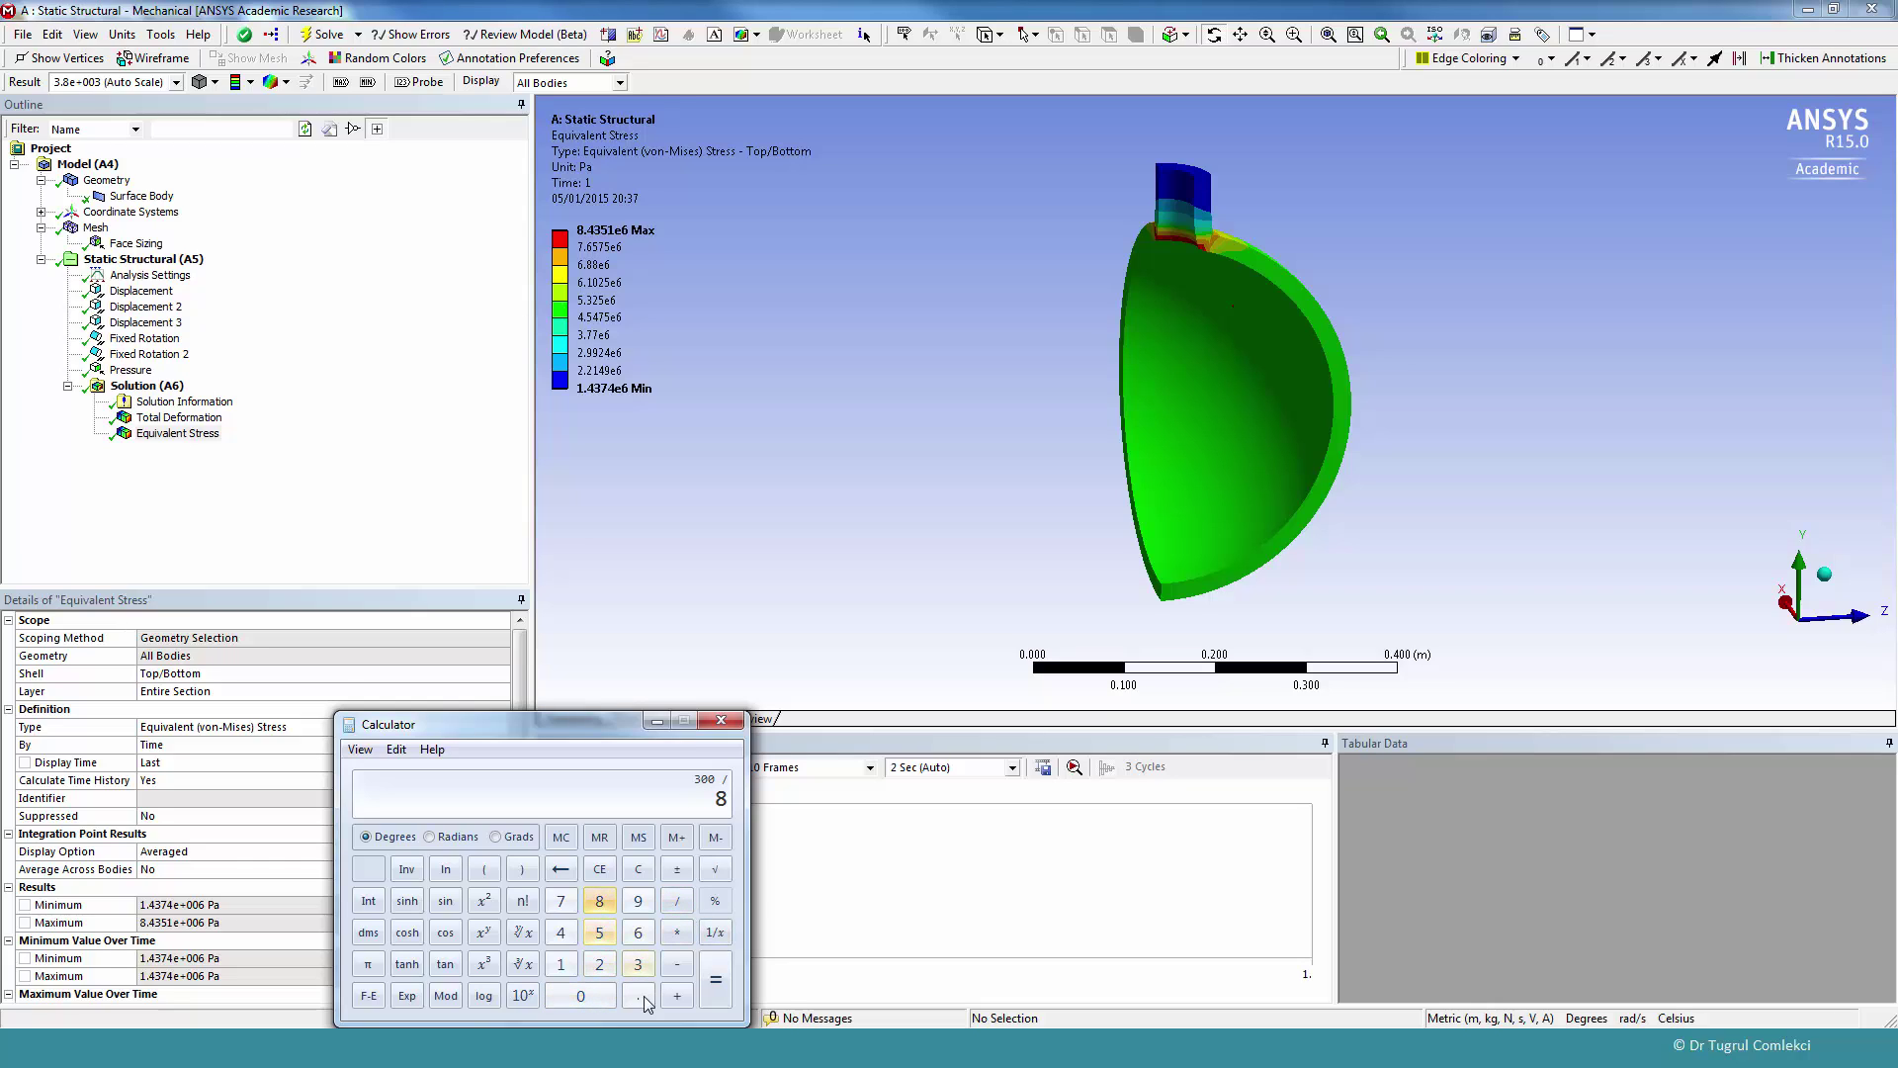
pyautogui.click(637, 994)
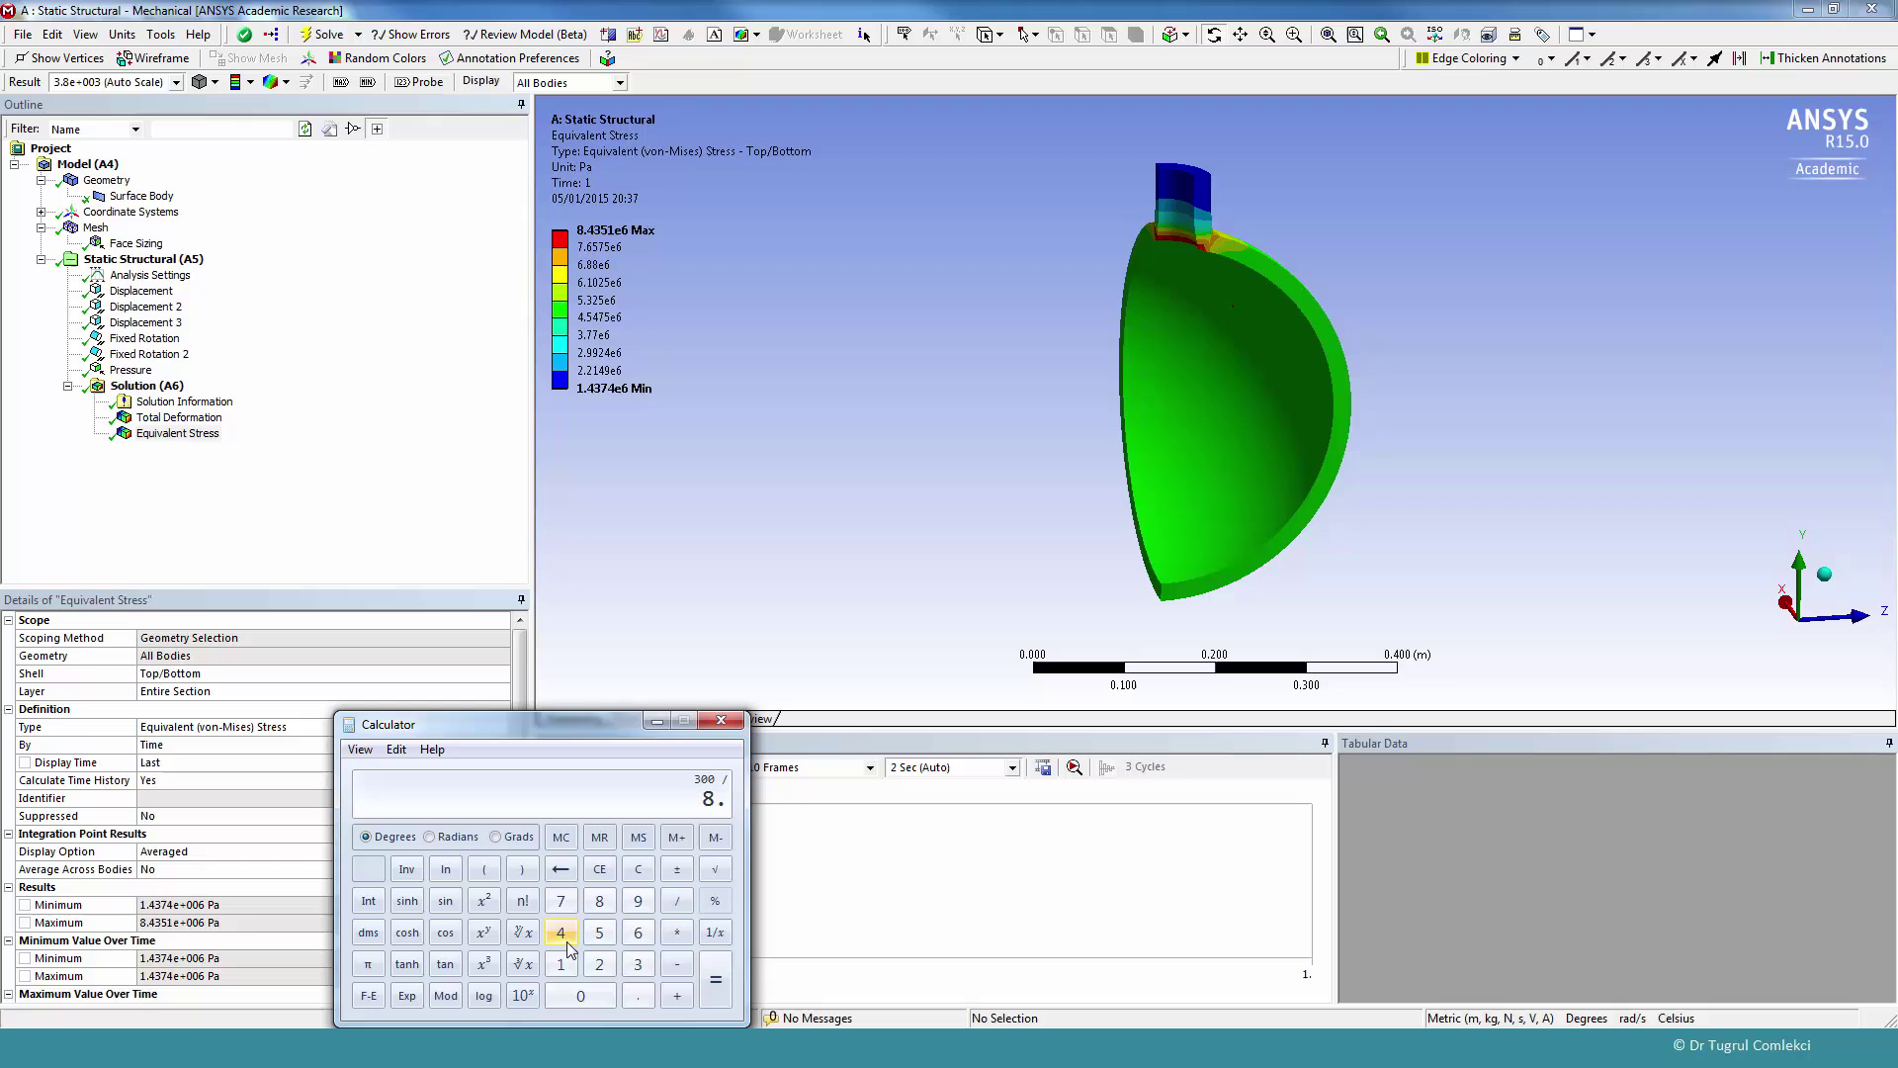
pyautogui.click(564, 935)
pyautogui.click(637, 966)
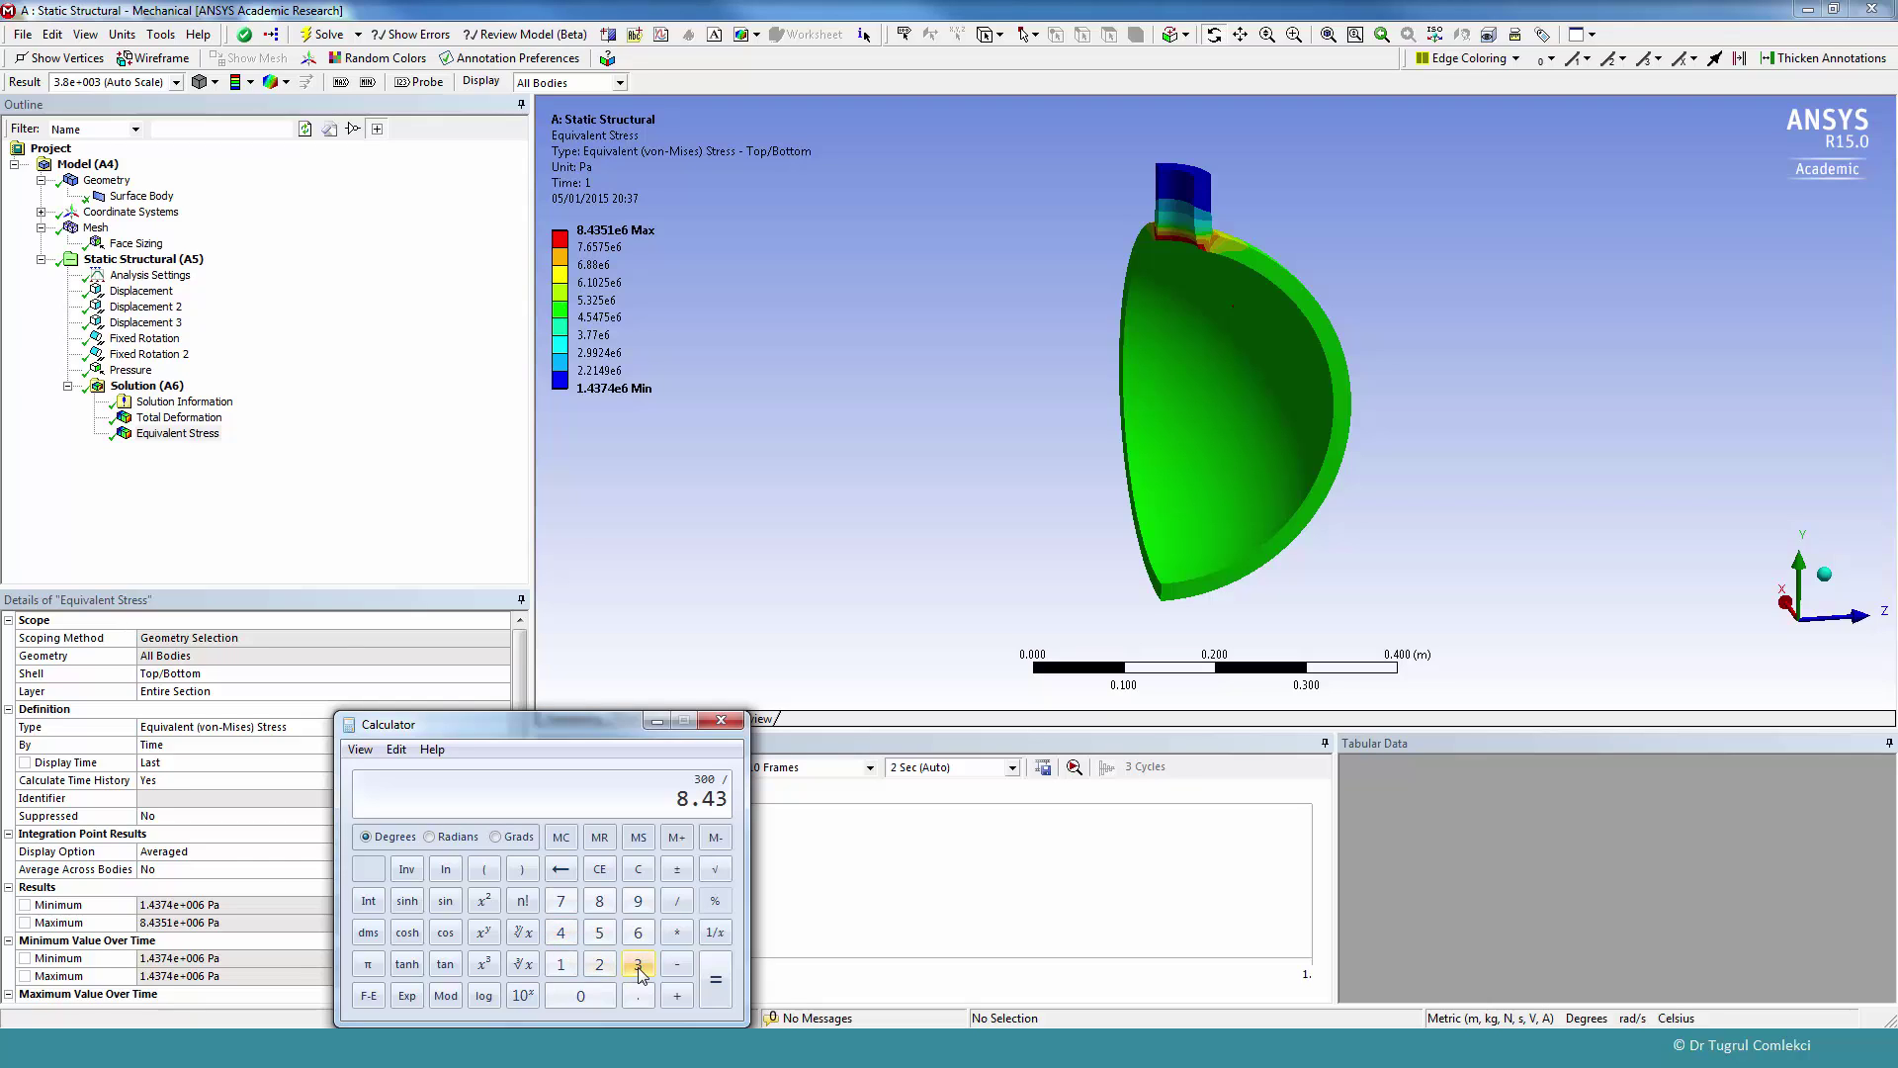
pyautogui.click(600, 934)
pyautogui.click(716, 979)
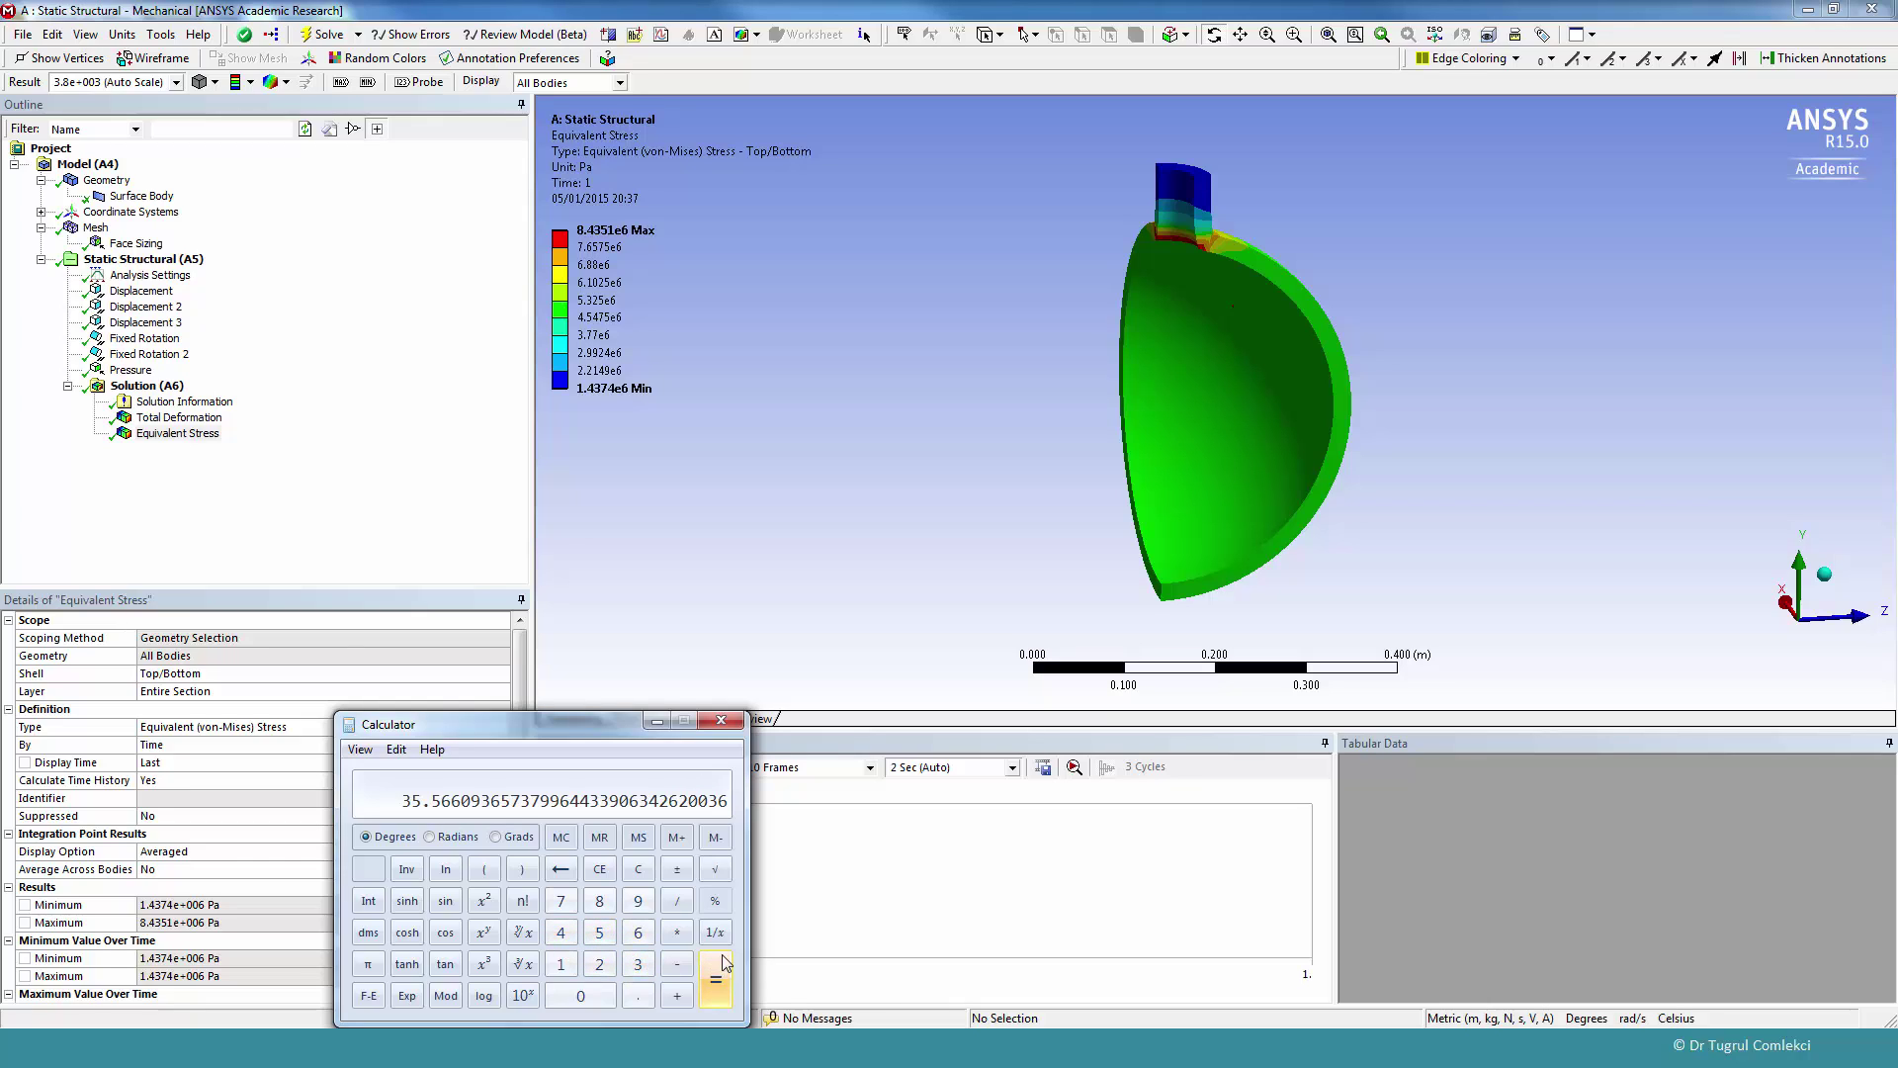
pyautogui.moveTo(496, 728); pyautogui.dragTo(1536, 441)
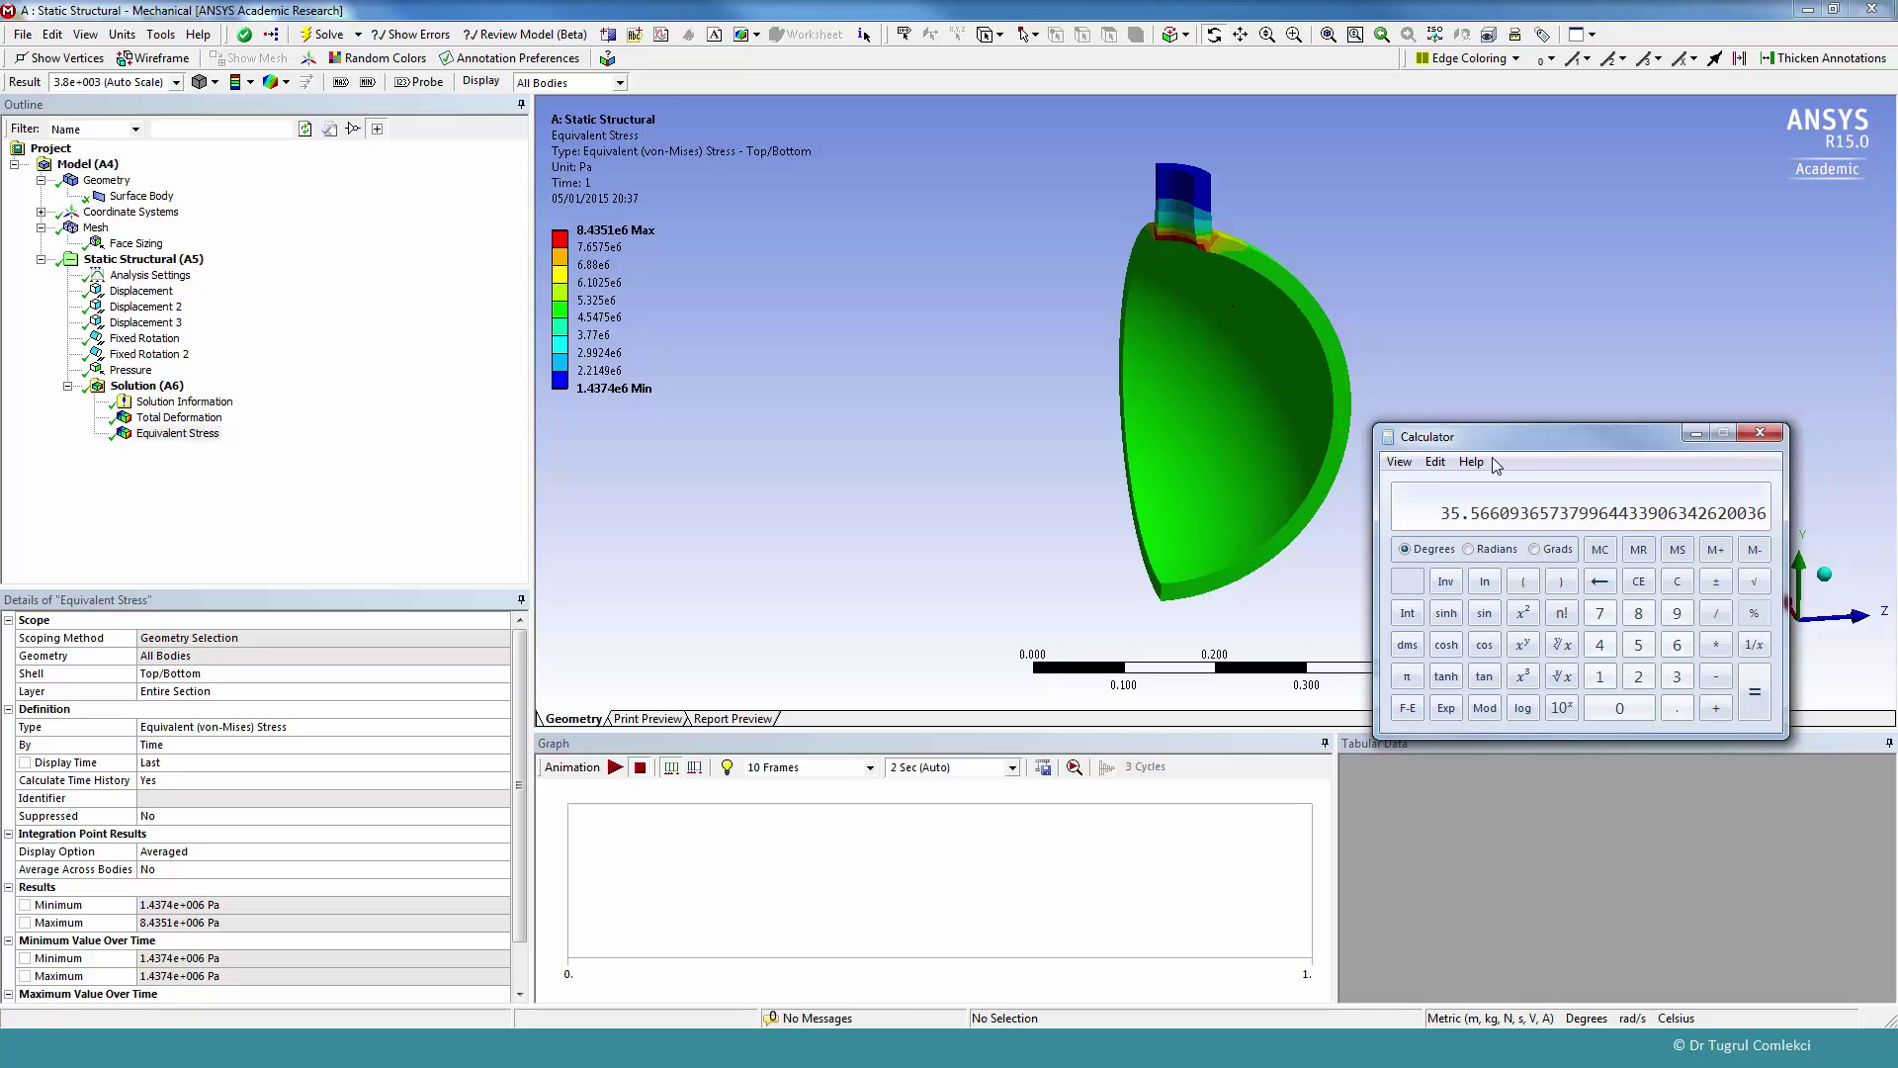
# - Move the Calculator showing 35.566 higher up the screen
pyautogui.moveTo(1501, 437); pyautogui.dragTo(1546, 286)
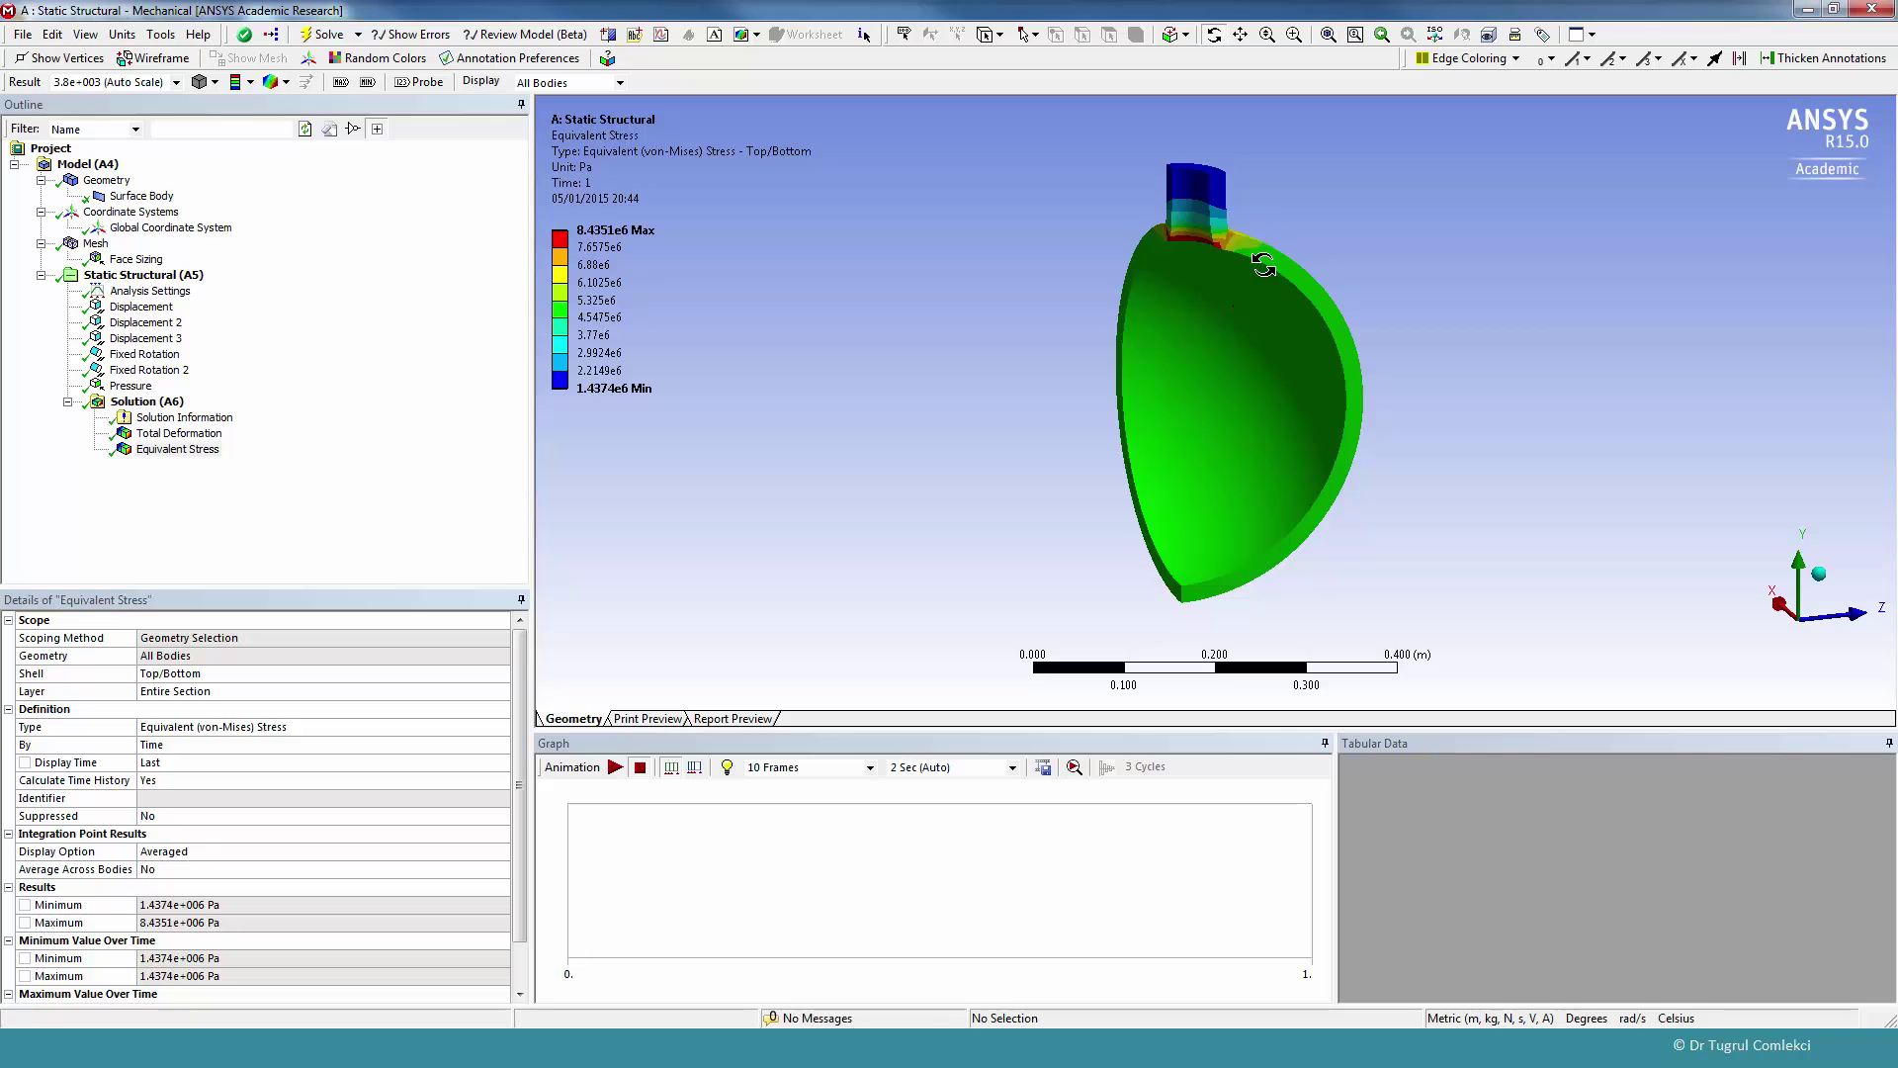
# - Rotate and zoom in on the nozzle junction, then fine-tune the view around the stress hotspot
pyautogui.moveTo(1261, 247); pyautogui.dragTo(1321, 378)
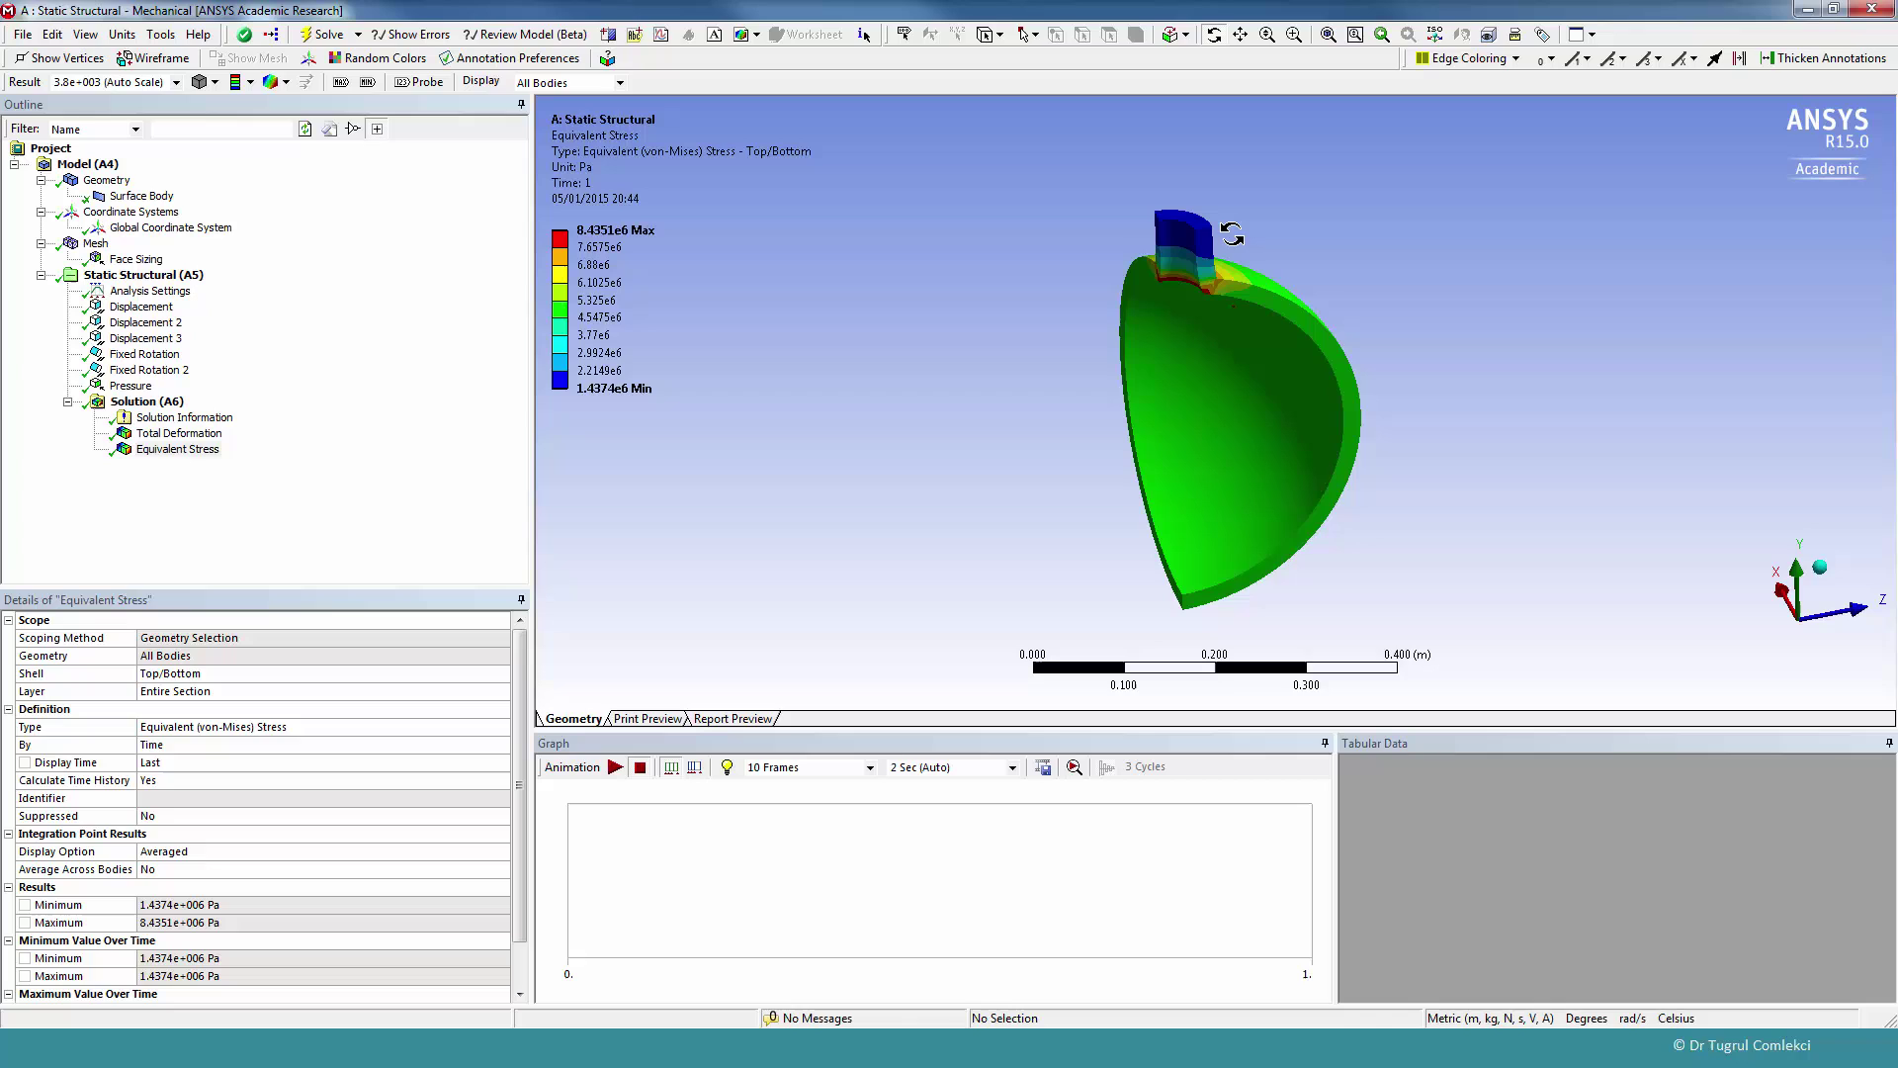
pyautogui.scroll(2, 1285, 366)
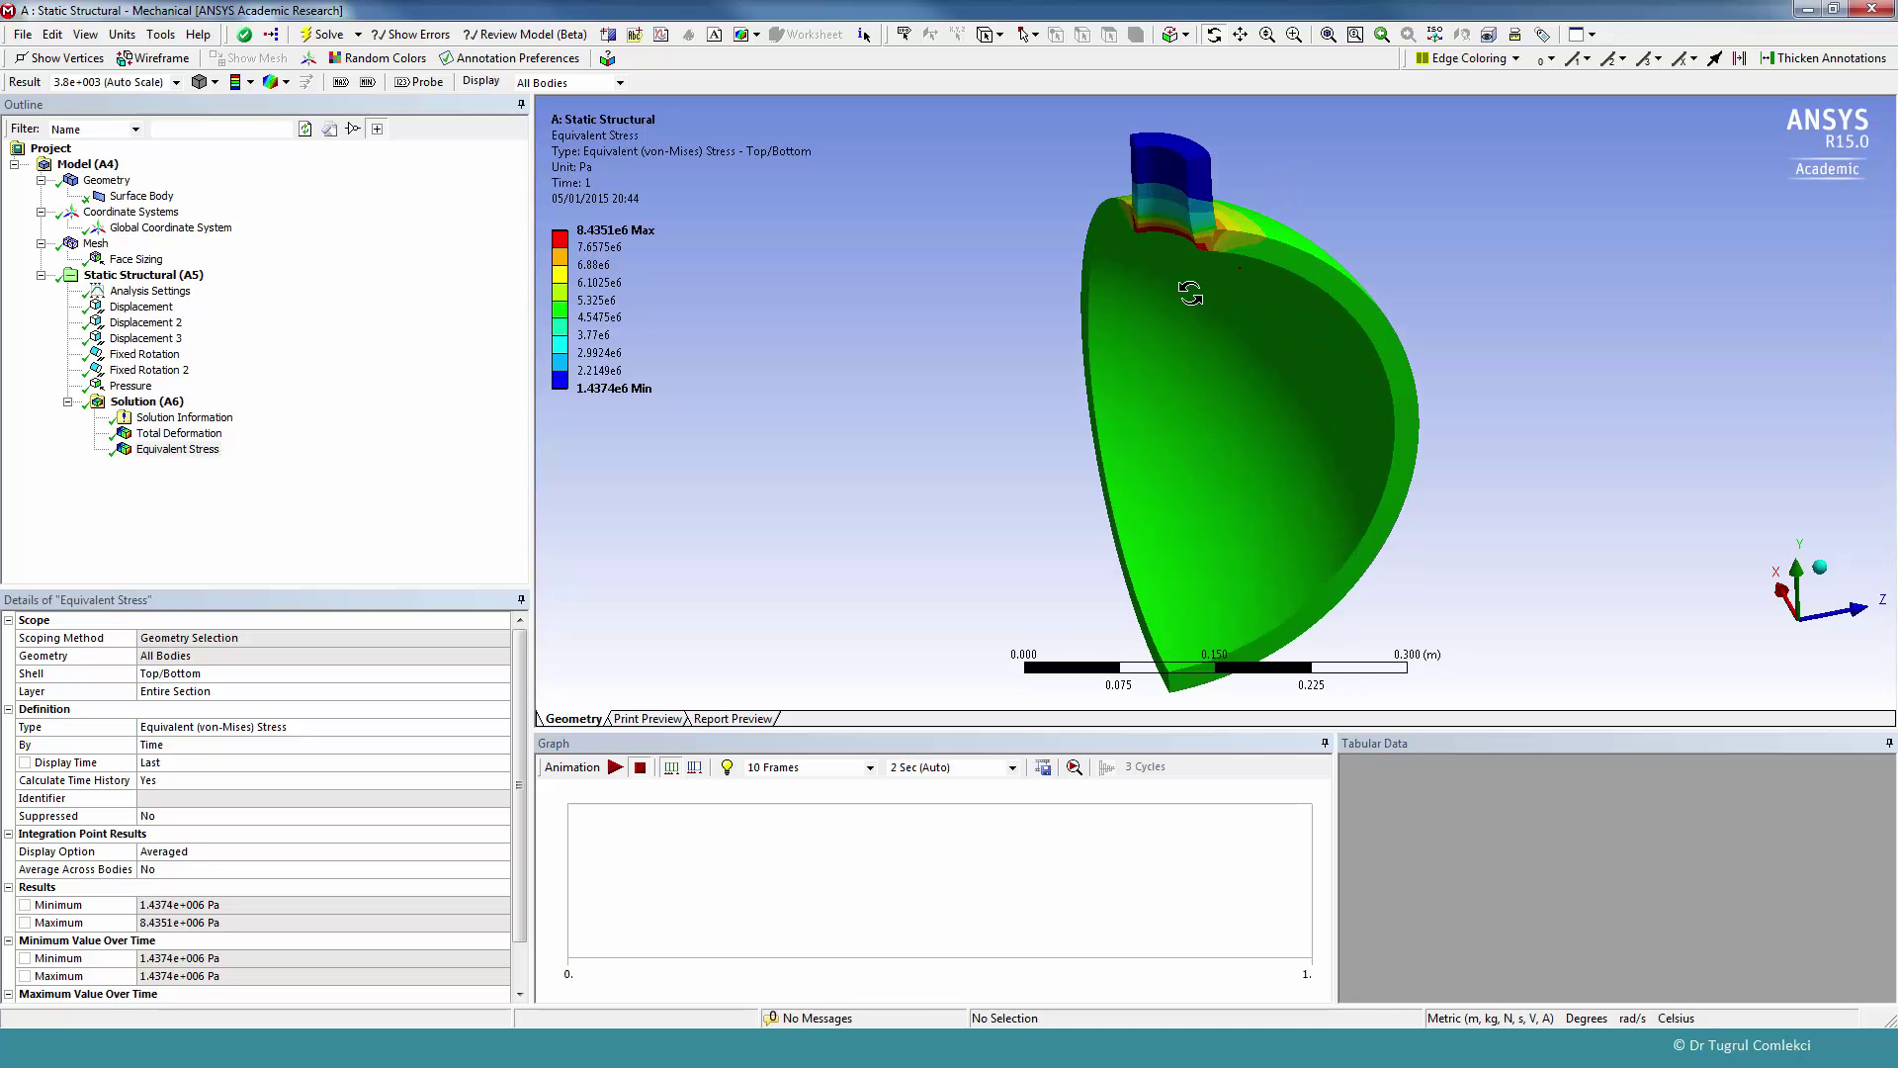
pyautogui.scroll(3, 1283, 460)
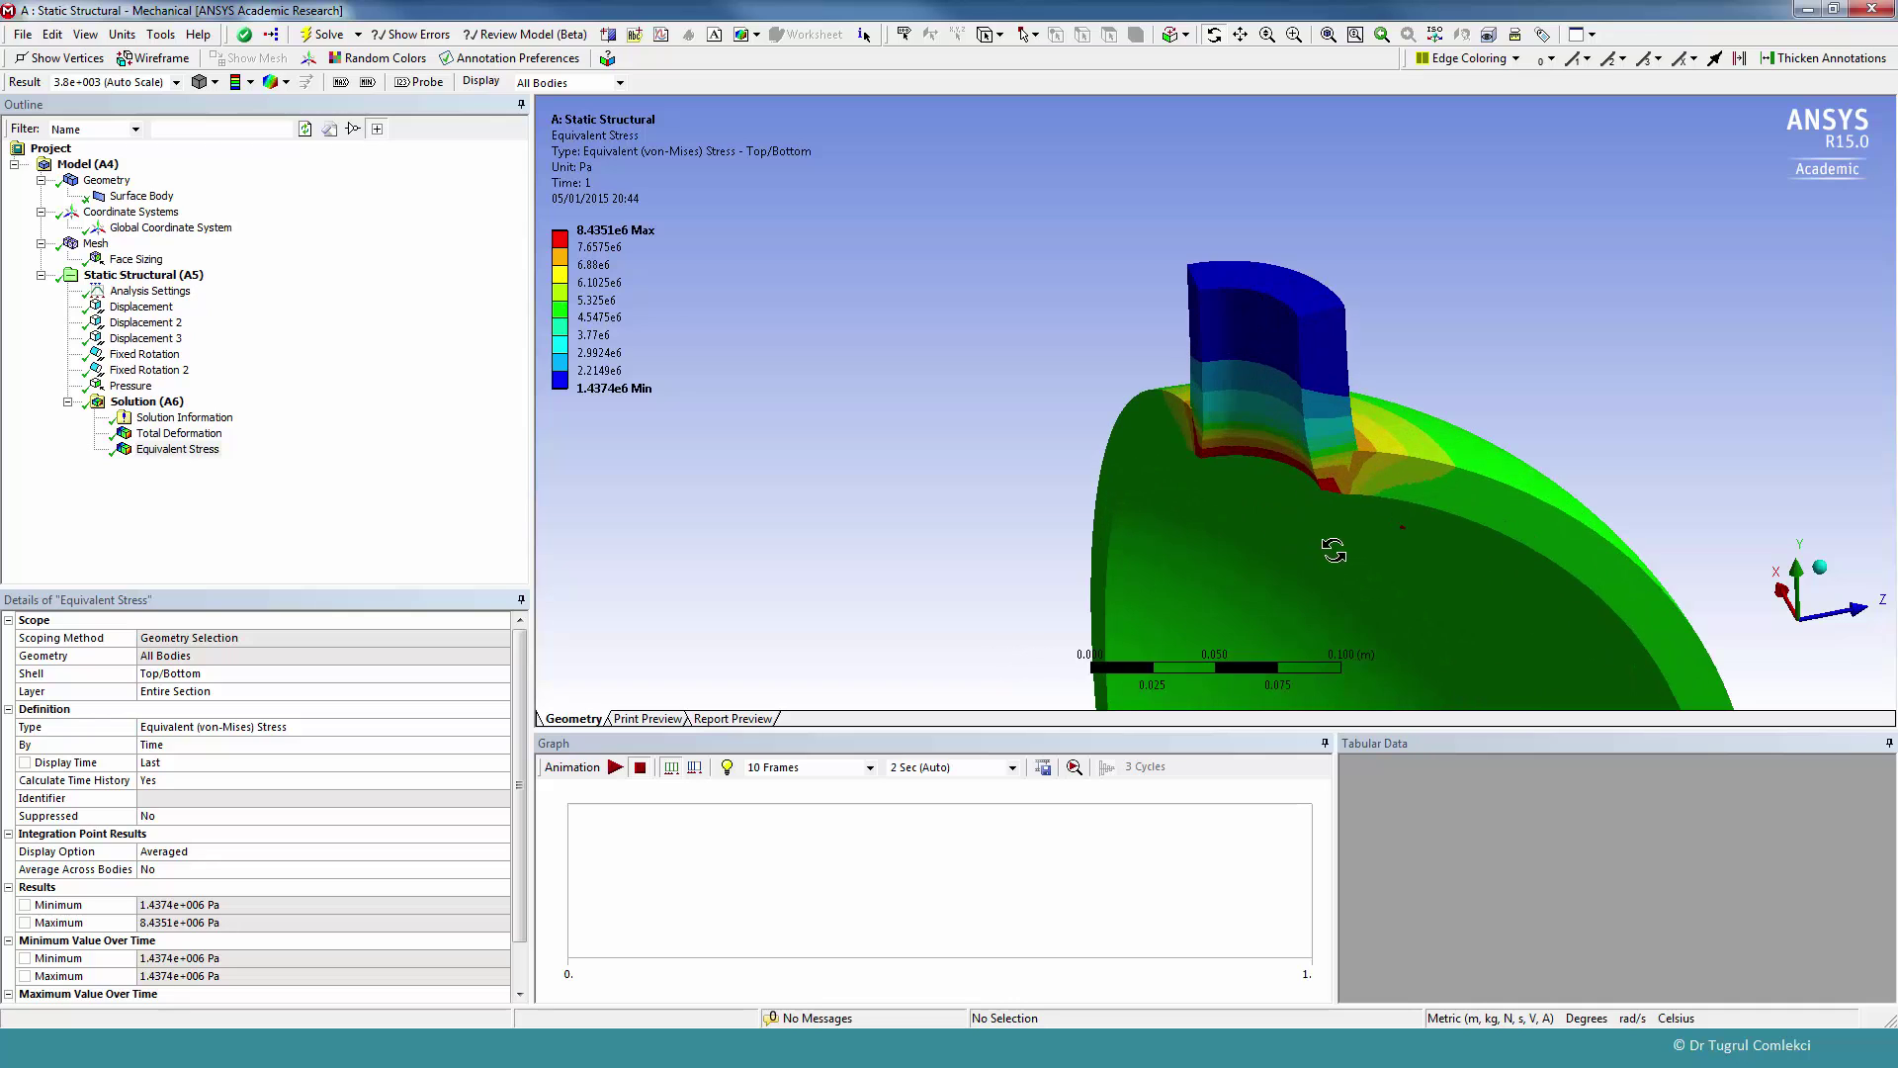
pyautogui.scroll(2, 1318, 517)
pyautogui.moveTo(1318, 517); pyautogui.dragTo(1296, 525)
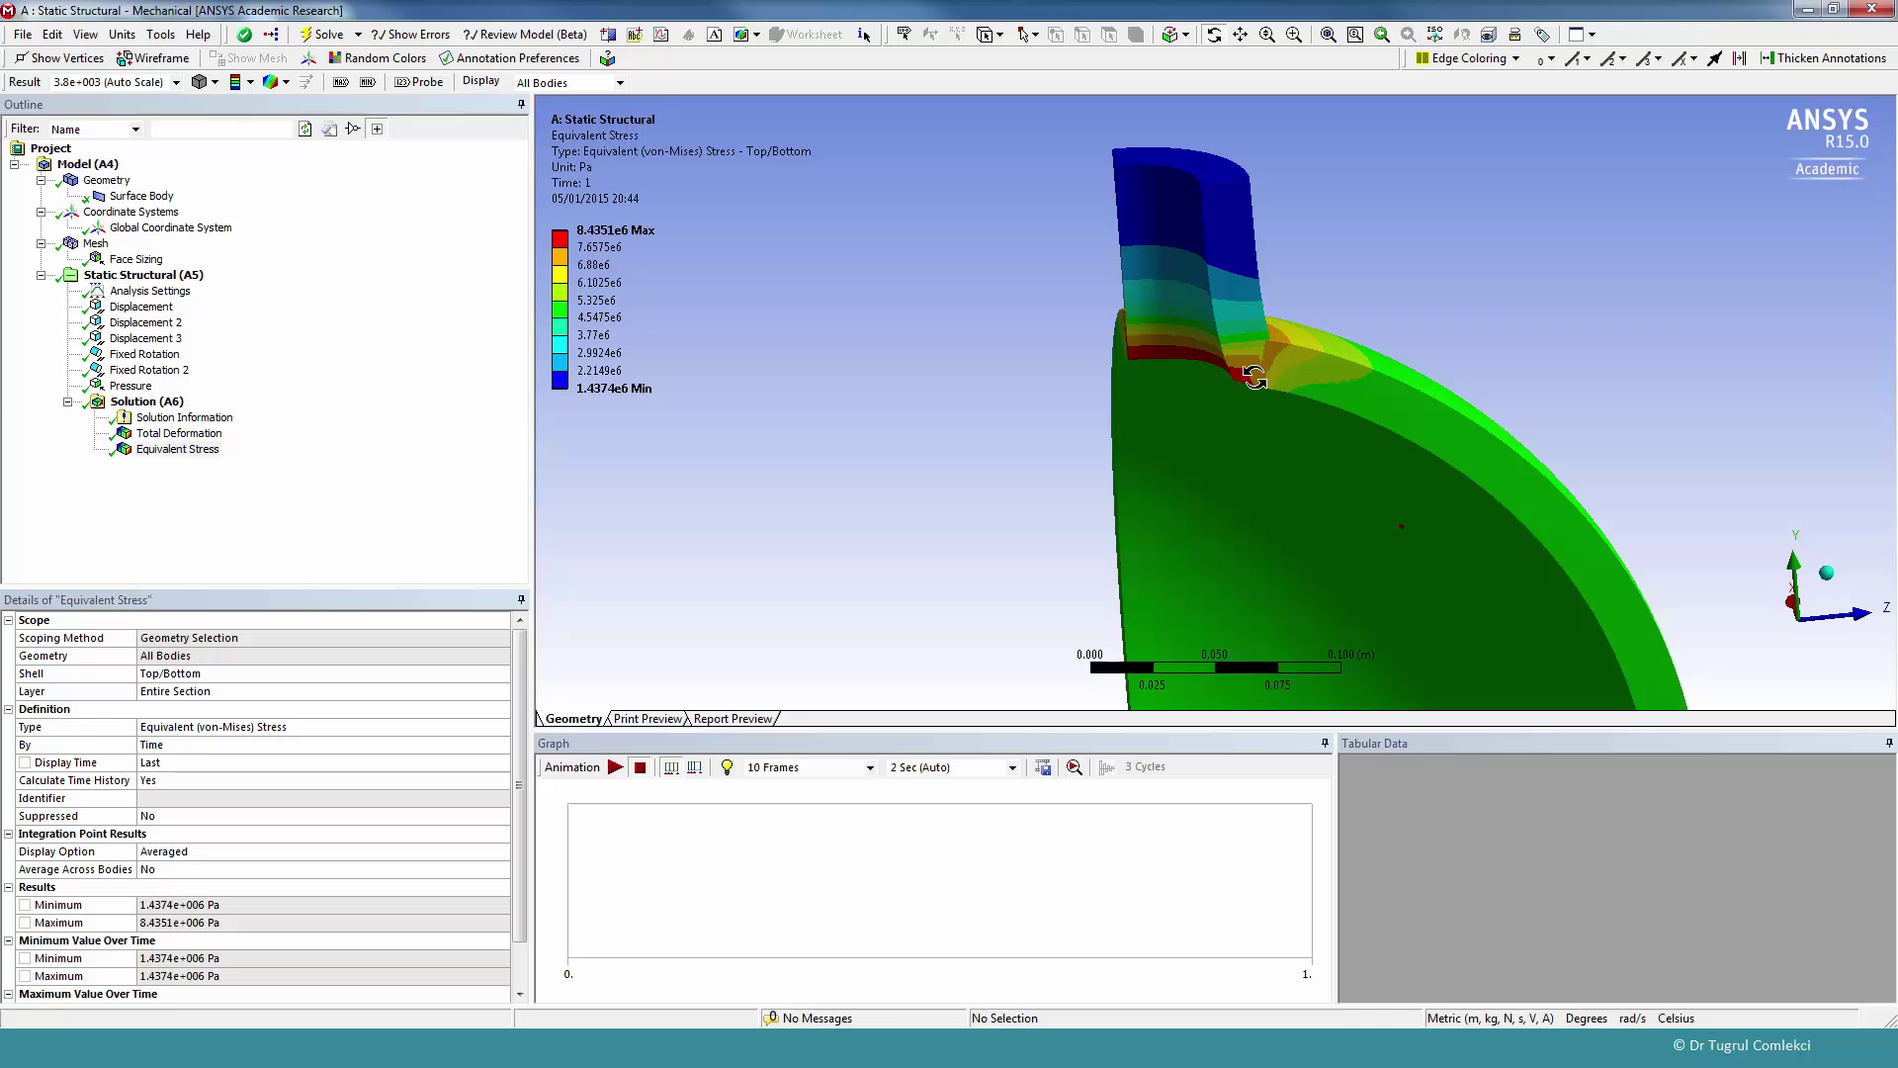
pyautogui.moveTo(1196, 363); pyautogui.dragTo(1232, 379)
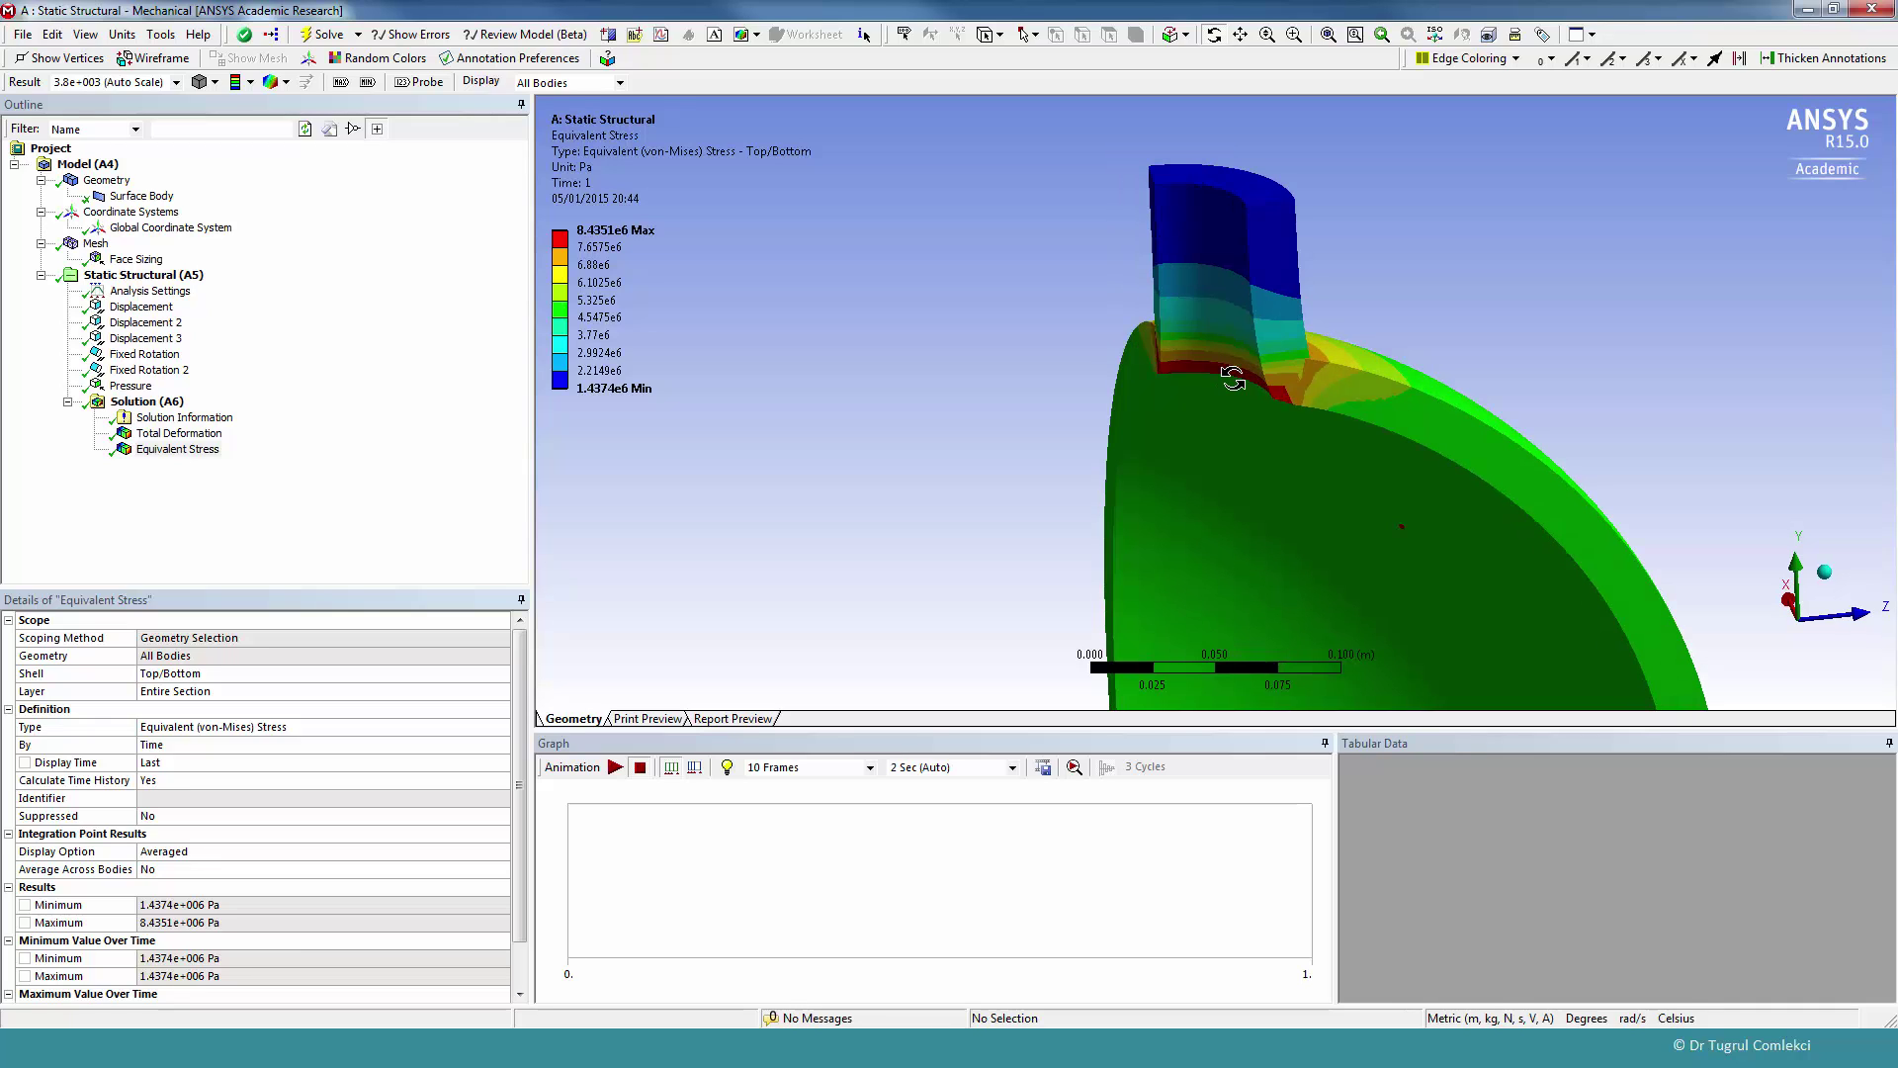